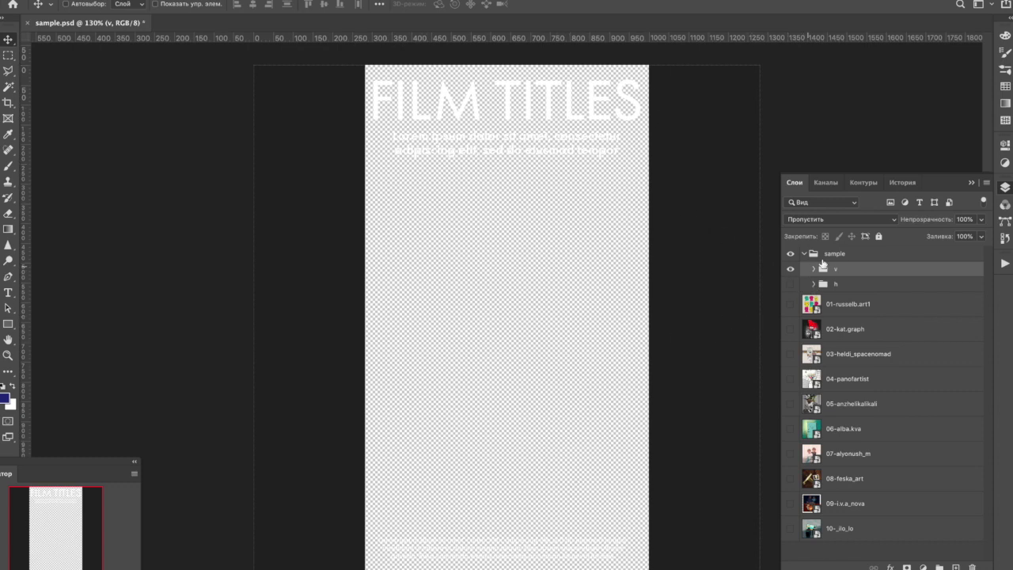
Hide the sample layout group with its v and h subgroups and show the 01-russelb.art1 artwork.
{"action": "left_click", "coordinate": [790, 284]}
{"action": "left_click", "coordinate": [805, 254]}
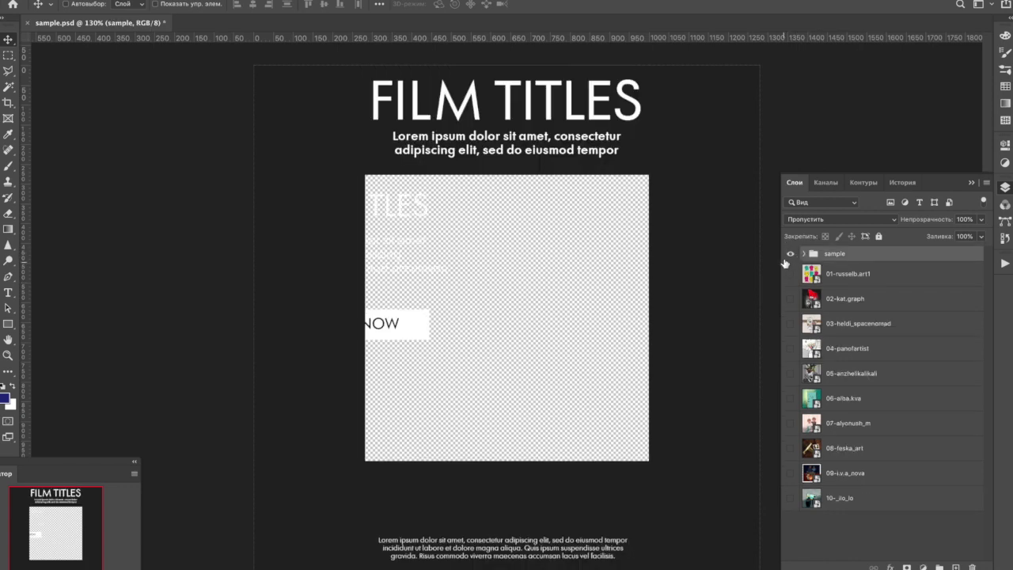
{"action": "left_click", "coordinate": [790, 254]}
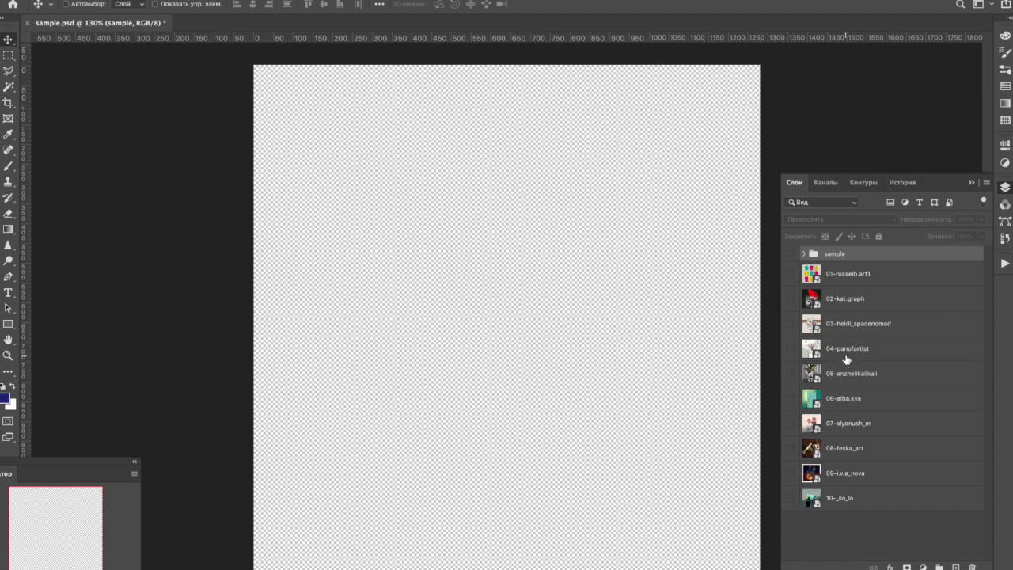
{"action": "left_click", "coordinate": [790, 274]}
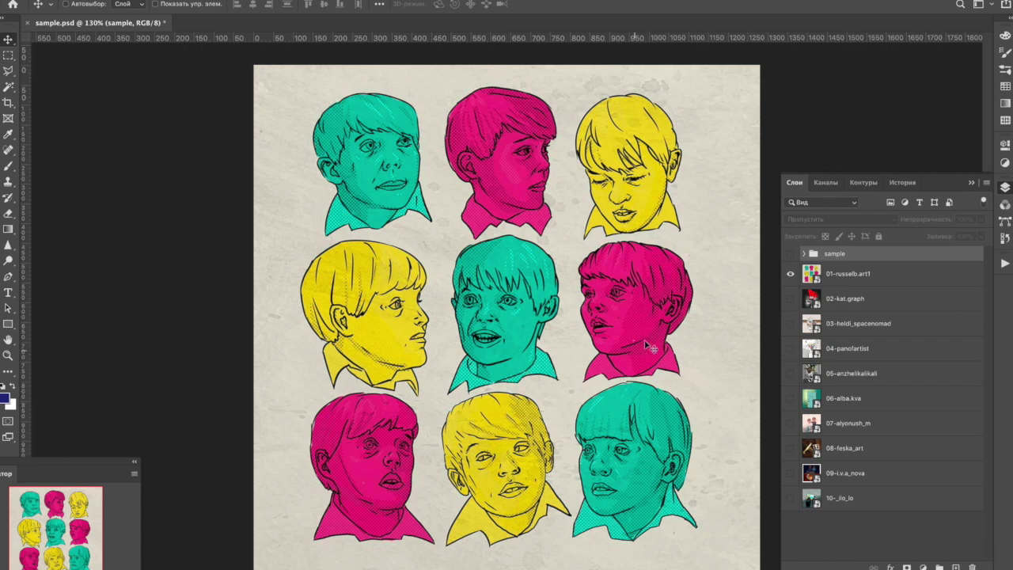
Preview the artwork under the sample group's horizontal (h) and vertical (v) film title layouts, and hide the group again.
{"action": "left_click", "coordinate": [790, 253]}
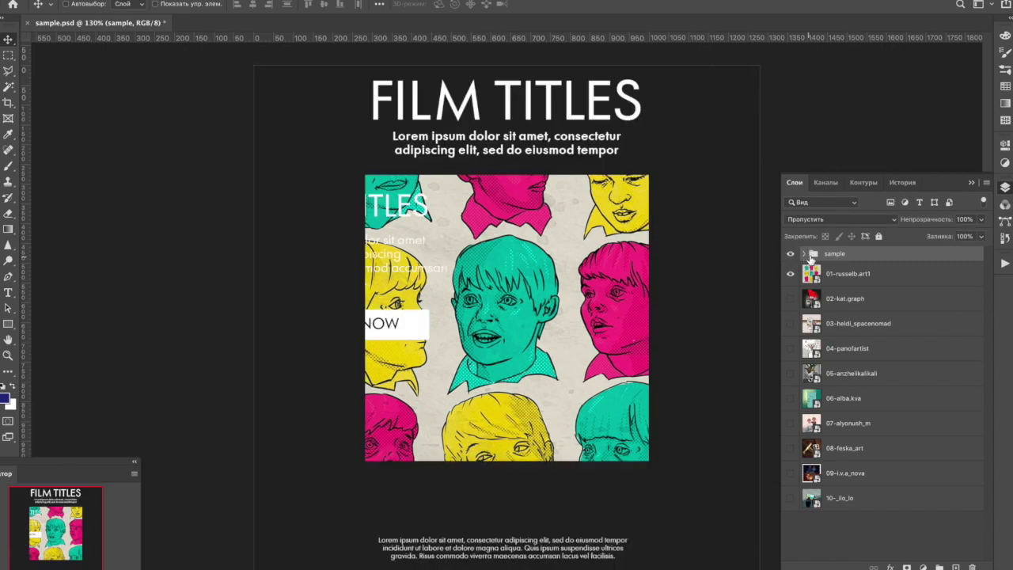
{"action": "left_click", "coordinate": [804, 253]}
{"action": "left_click", "coordinate": [790, 270]}
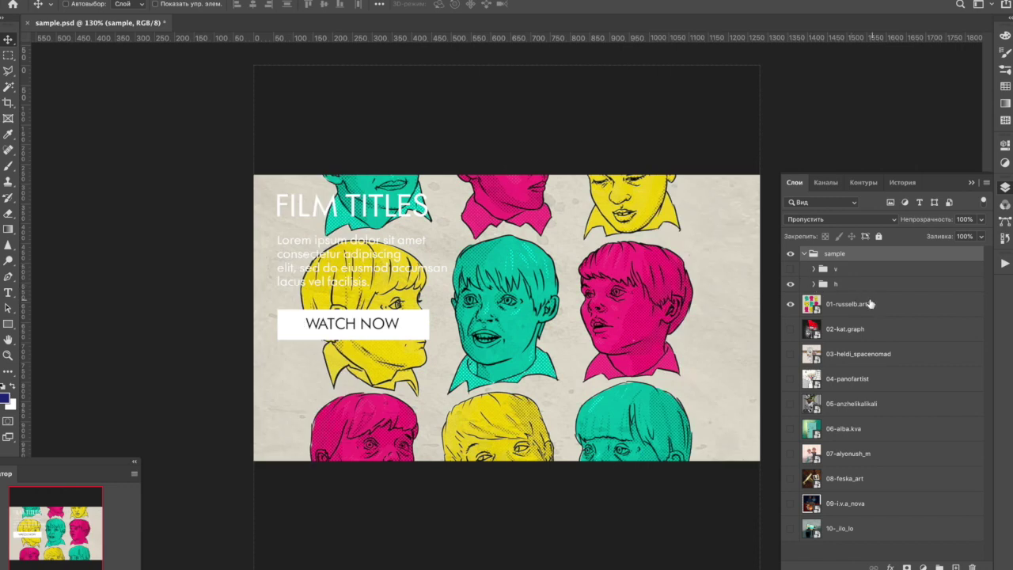
{"action": "left_click", "coordinate": [790, 270]}
{"action": "left_click", "coordinate": [790, 284]}
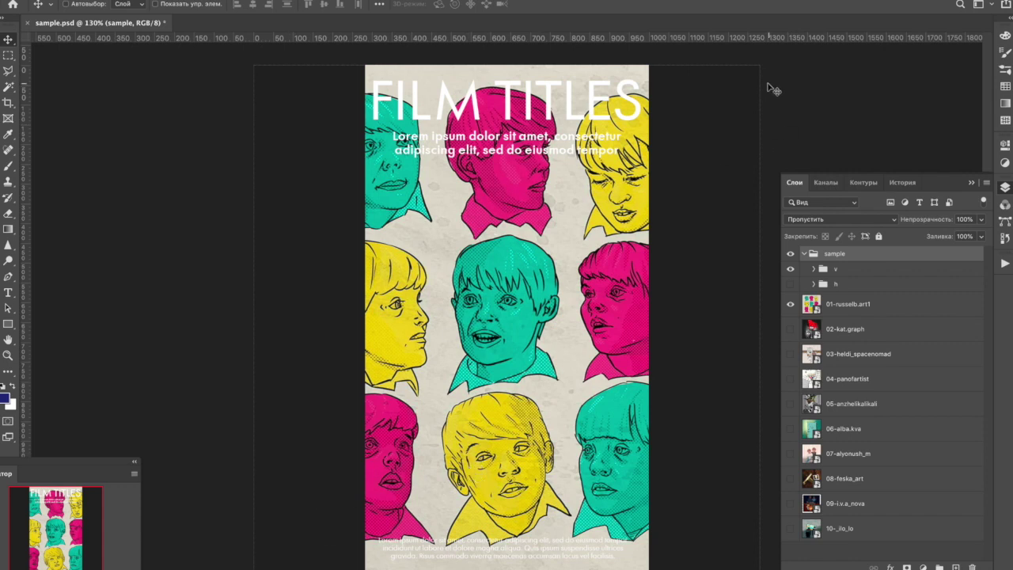
{"action": "left_click", "coordinate": [790, 254]}
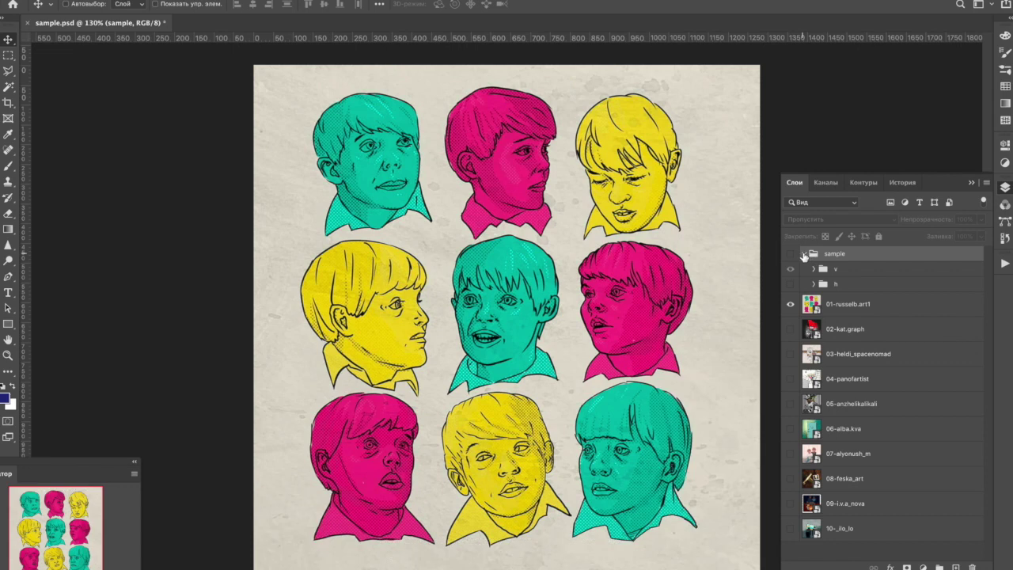
{"action": "left_click", "coordinate": [804, 254]}
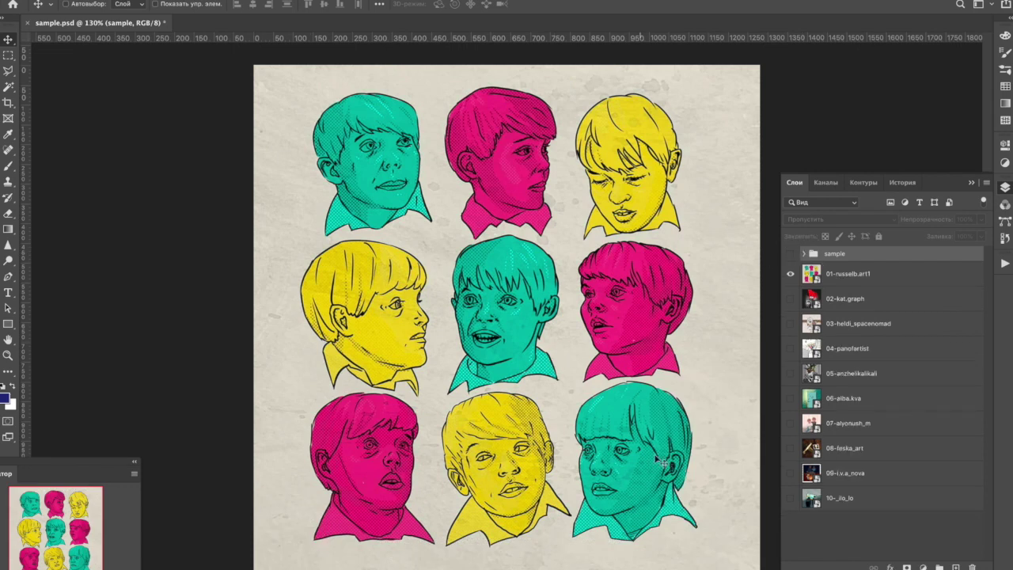
Add an empty layer above 01-russelb.art1 and set the hard round brush size to 28 px.
{"action": "left_click", "coordinate": [862, 279]}
{"action": "left_click", "coordinate": [956, 567]}
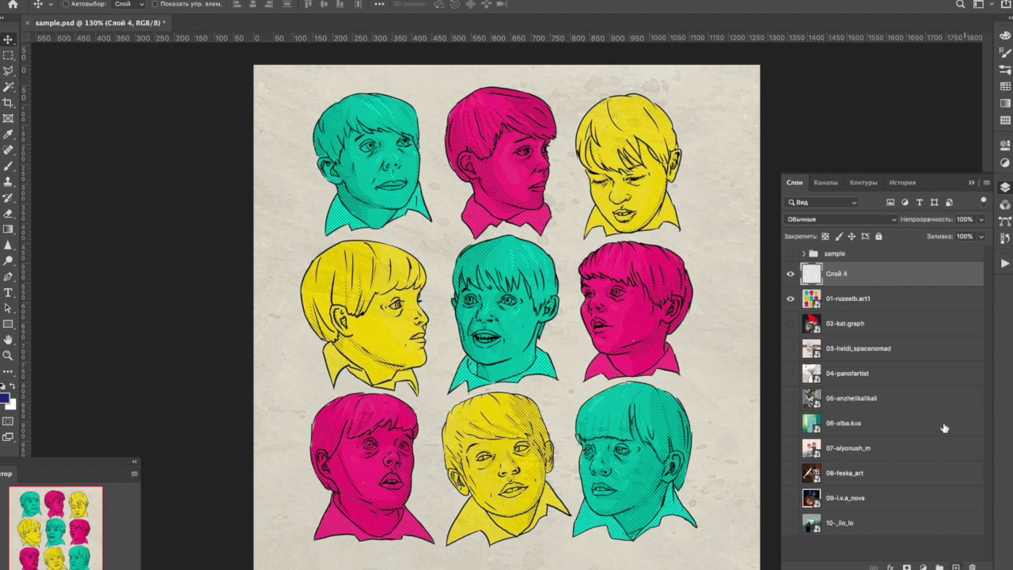
{"action": "left_click", "coordinate": [6, 171]}
{"action": "left_click", "coordinate": [74, 10]}
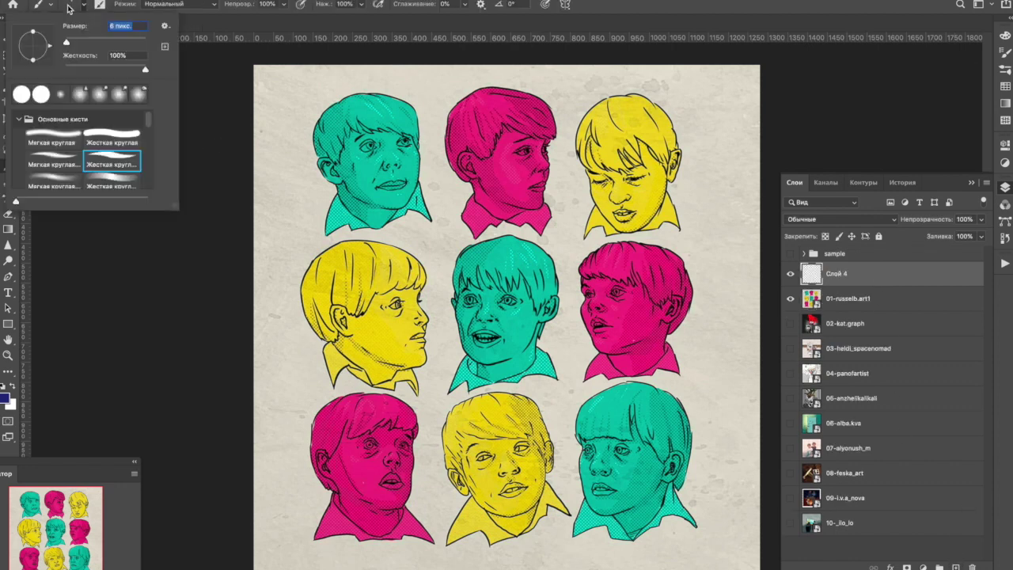
{"action": "key", "text": "Return"}
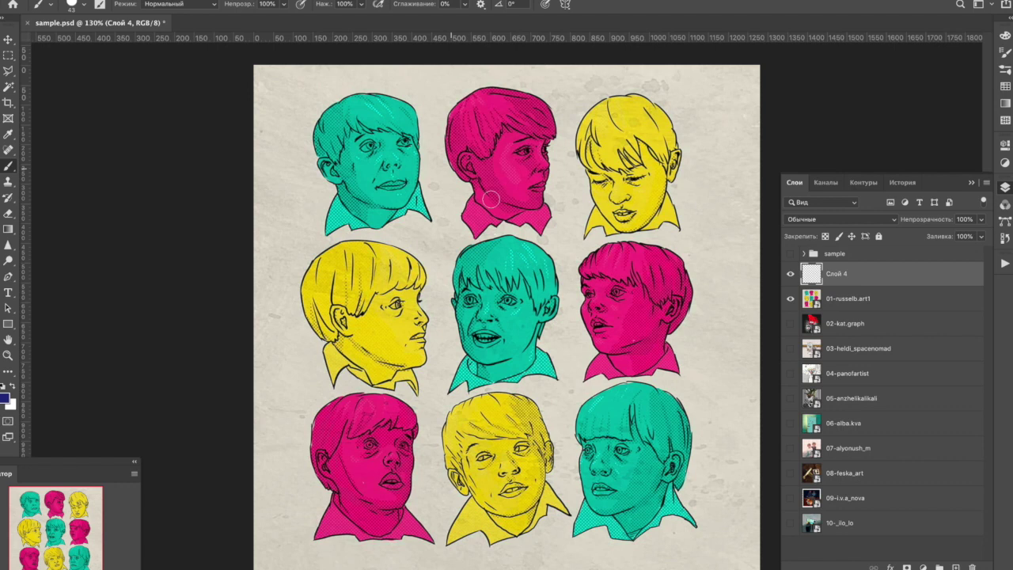
{"action": "scroll", "coordinate": [523, 269], "scroll_direction": "up", "scroll_amount": 1}
{"action": "scroll", "coordinate": [499, 285], "scroll_direction": "up", "scroll_amount": 1}
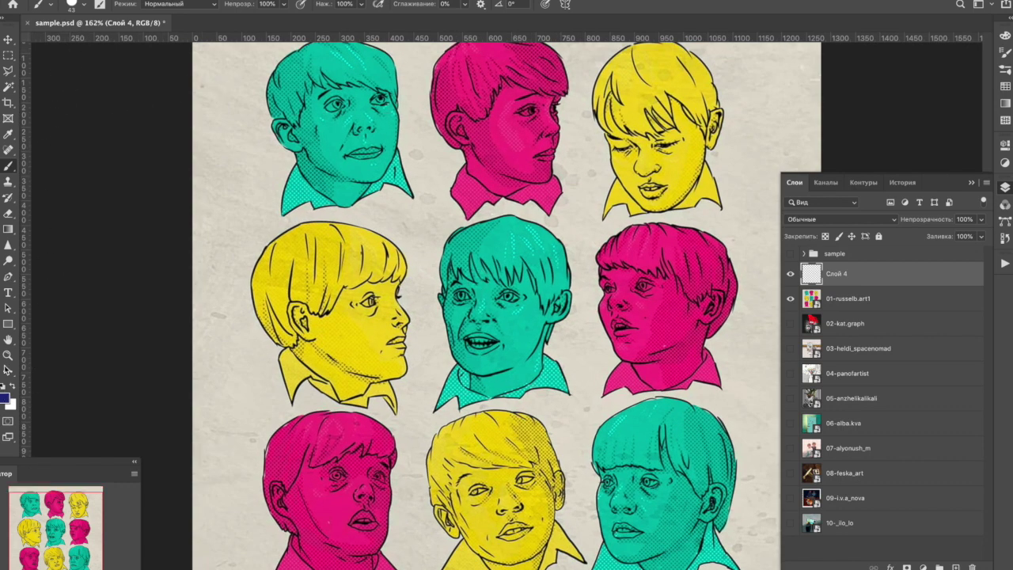
{"action": "left_click", "coordinate": [83, 9]}
{"action": "left_click_drag", "start_coordinate": [83, 39], "coordinate": [78, 38]}
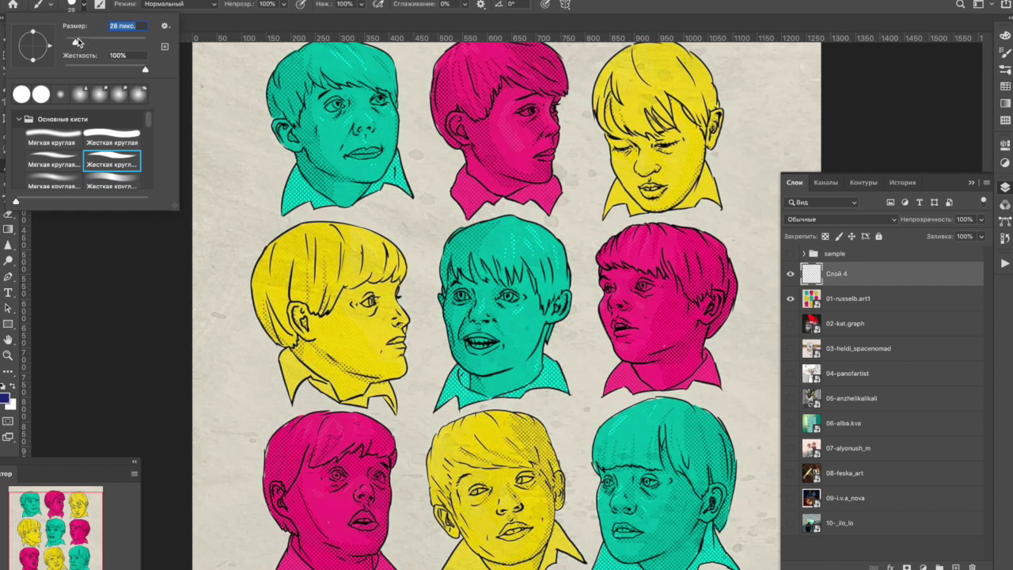
{"action": "key", "text": "Return"}
In bright green, mark the neck, jaw and cheek of the first teal portrait, and circle the first pink portrait's face and trace its jaw.
{"action": "left_click", "coordinate": [5, 398]}
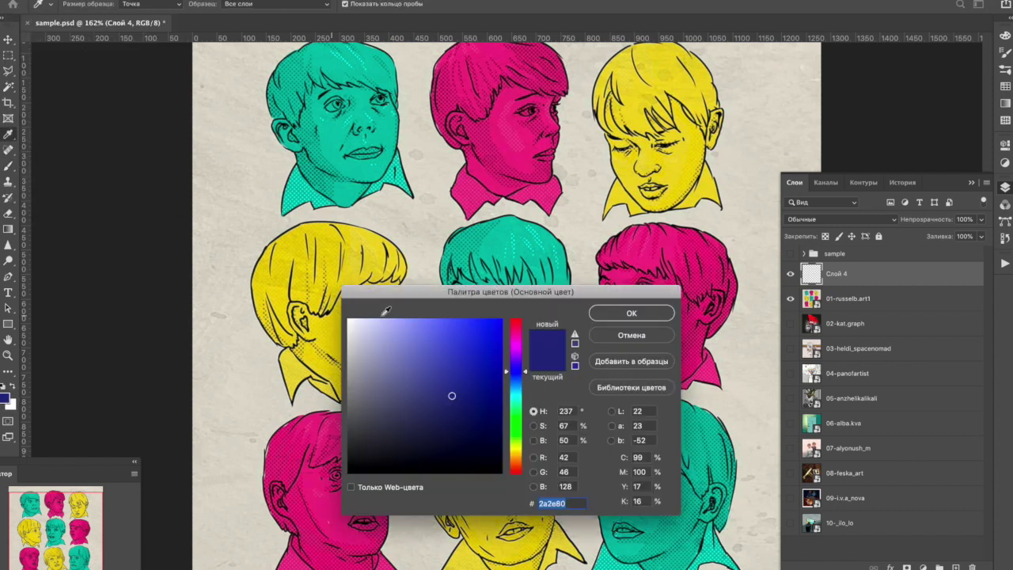
{"action": "left_click_drag", "start_coordinate": [486, 335], "coordinate": [502, 318]}
{"action": "left_click_drag", "start_coordinate": [367, 344], "coordinate": [353, 310]}
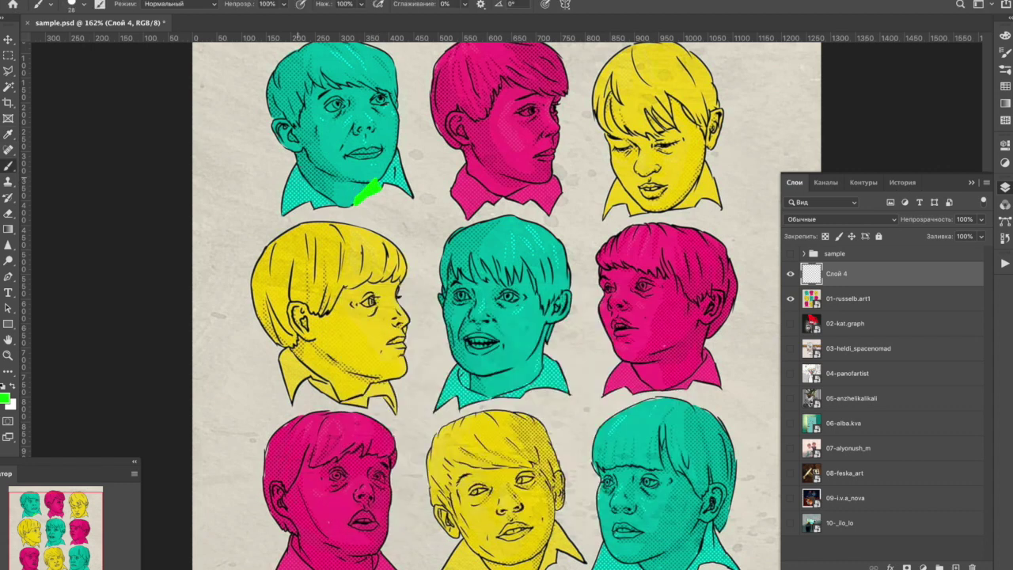
{"action": "left_click_drag", "start_coordinate": [298, 152], "coordinate": [300, 184]}
{"action": "left_click_drag", "start_coordinate": [396, 105], "coordinate": [397, 131]}
{"action": "left_click_drag", "start_coordinate": [304, 154], "coordinate": [334, 176]}
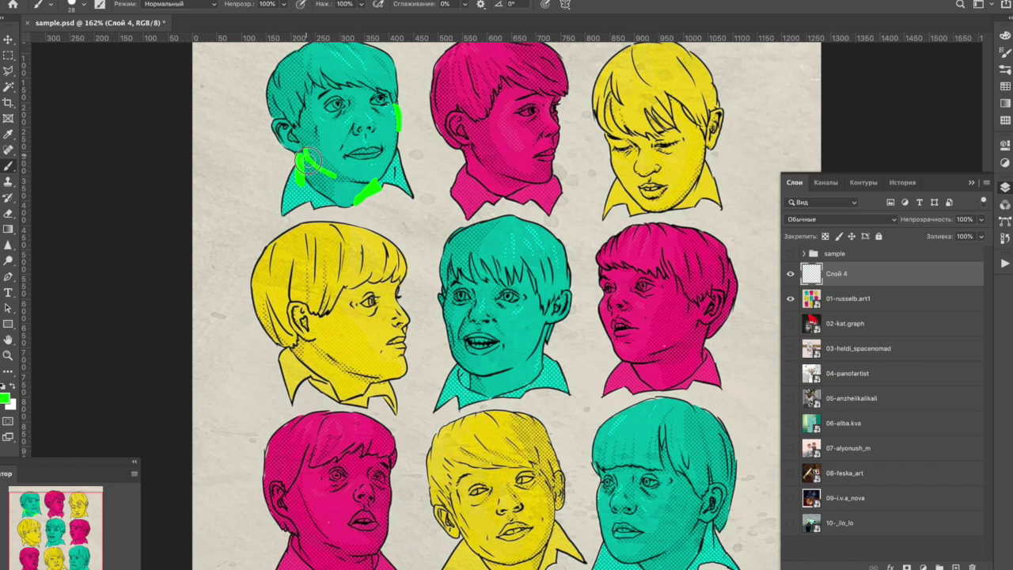
{"action": "mouse_move", "coordinate": [311, 123]}
{"action": "left_mouse_down"}
{"action": "mouse_move", "coordinate": [320, 140]}
{"action": "mouse_move", "coordinate": [326, 123]}
{"action": "mouse_move", "coordinate": [357, 129]}
{"action": "mouse_move", "coordinate": [337, 150]}
{"action": "mouse_move", "coordinate": [351, 131]}
{"action": "left_mouse_up"}
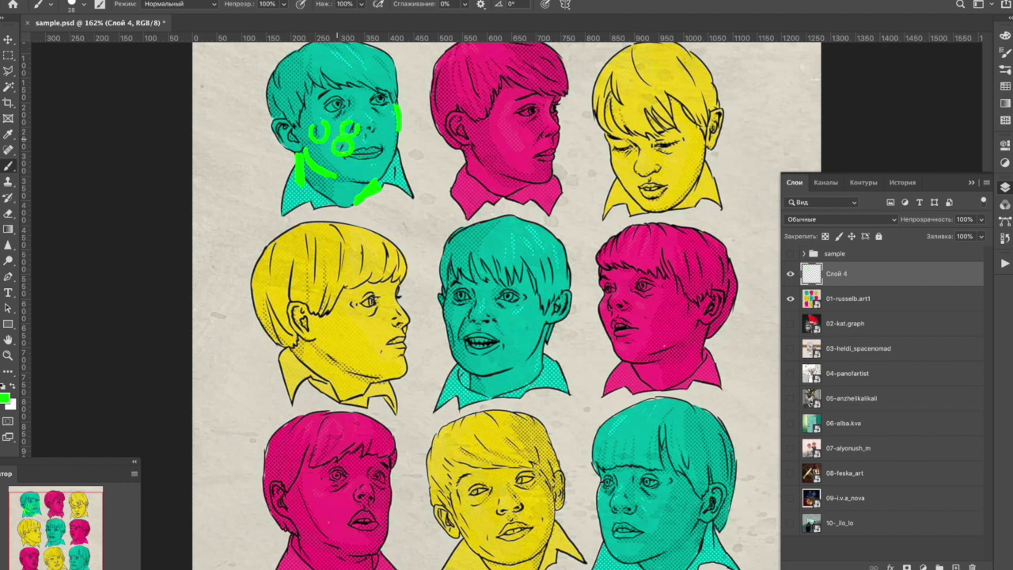
{"action": "mouse_move", "coordinate": [570, 113]}
{"action": "left_mouse_down"}
{"action": "mouse_move", "coordinate": [531, 65]}
{"action": "mouse_move", "coordinate": [461, 96]}
{"action": "mouse_move", "coordinate": [449, 157]}
{"action": "mouse_move", "coordinate": [484, 192]}
{"action": "mouse_move", "coordinate": [530, 207]}
{"action": "mouse_move", "coordinate": [566, 176]}
{"action": "mouse_move", "coordinate": [570, 109]}
{"action": "left_mouse_up"}
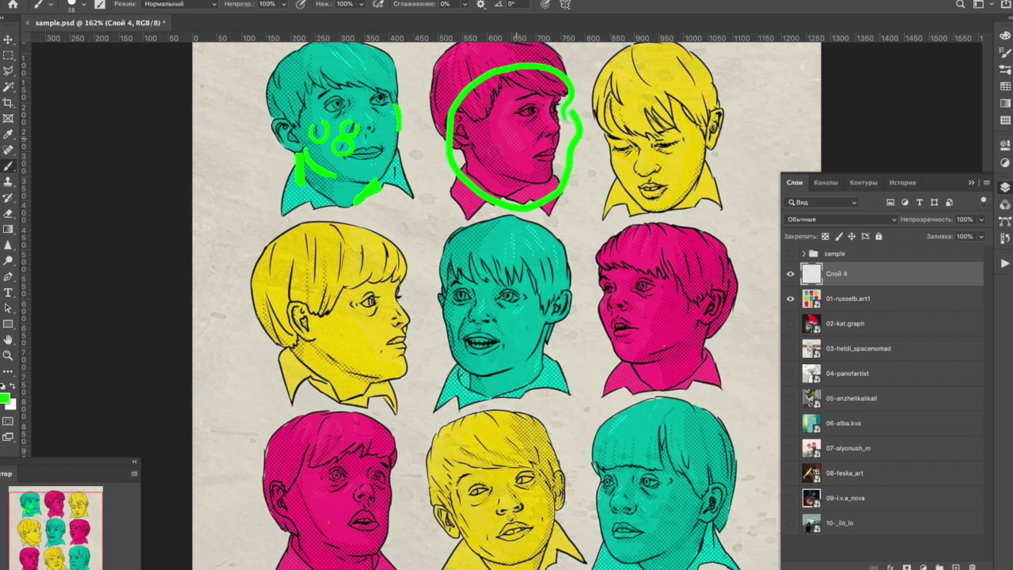
{"action": "mouse_move", "coordinate": [471, 153]}
{"action": "left_mouse_down"}
{"action": "mouse_move", "coordinate": [469, 144]}
{"action": "mouse_move", "coordinate": [492, 175]}
{"action": "mouse_move", "coordinate": [527, 182]}
{"action": "left_mouse_up"}
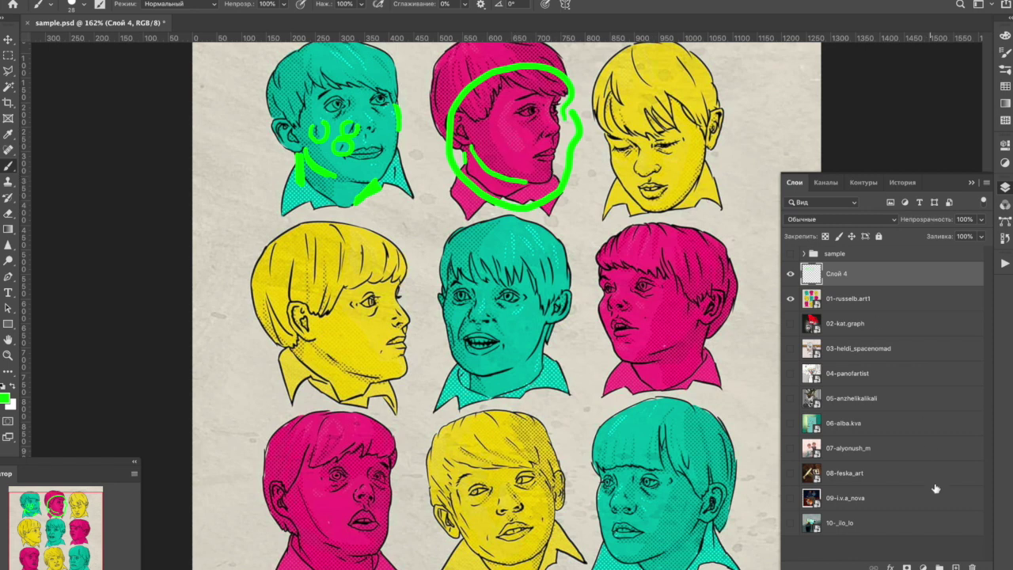
Delete the layer with the green marks and add a fresh empty layer above 01-russelb.art1.
{"action": "left_click", "coordinate": [972, 567]}
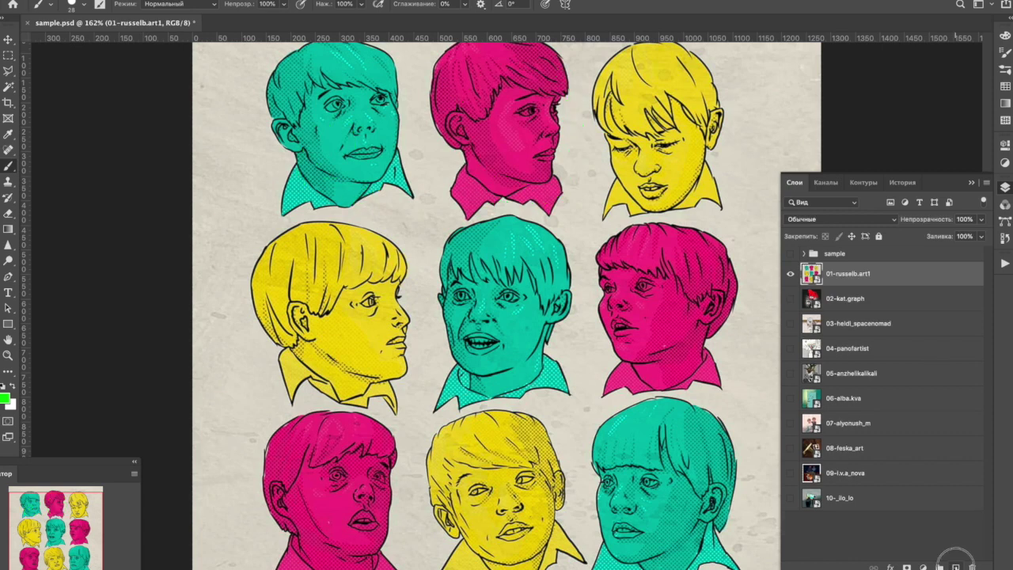
{"action": "left_click", "coordinate": [955, 567]}
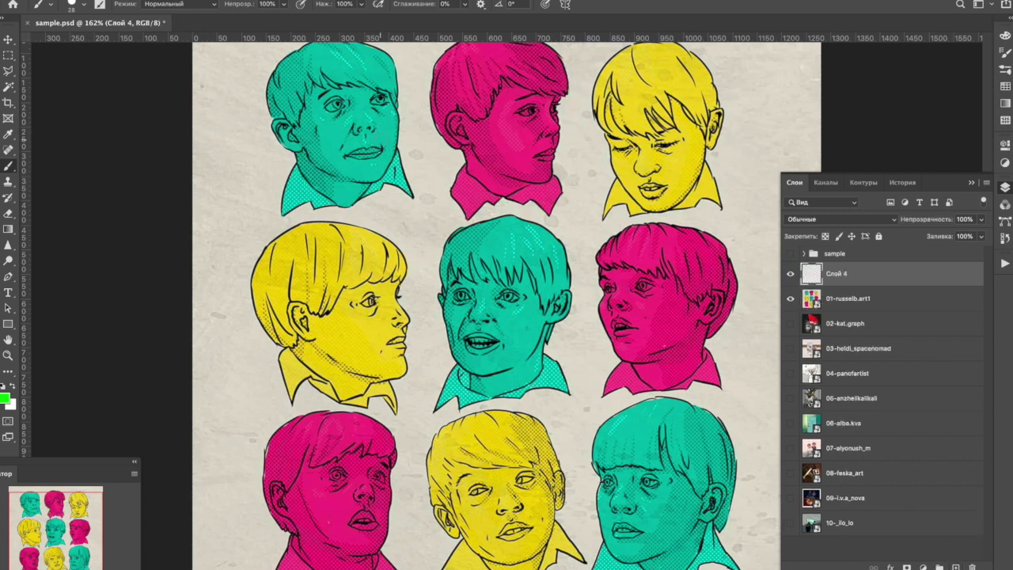
Retouch the portraits' mouths and faces with colours sampled from the artwork, darkening the central teal portrait's teeth and painting over its cheek.
{"action": "left_click", "coordinate": [391, 128], "text": "alt"}
{"action": "left_click", "coordinate": [664, 175], "text": "alt"}
{"action": "left_click", "coordinate": [502, 329], "text": "alt"}
{"action": "left_click", "coordinate": [491, 340], "text": "alt"}
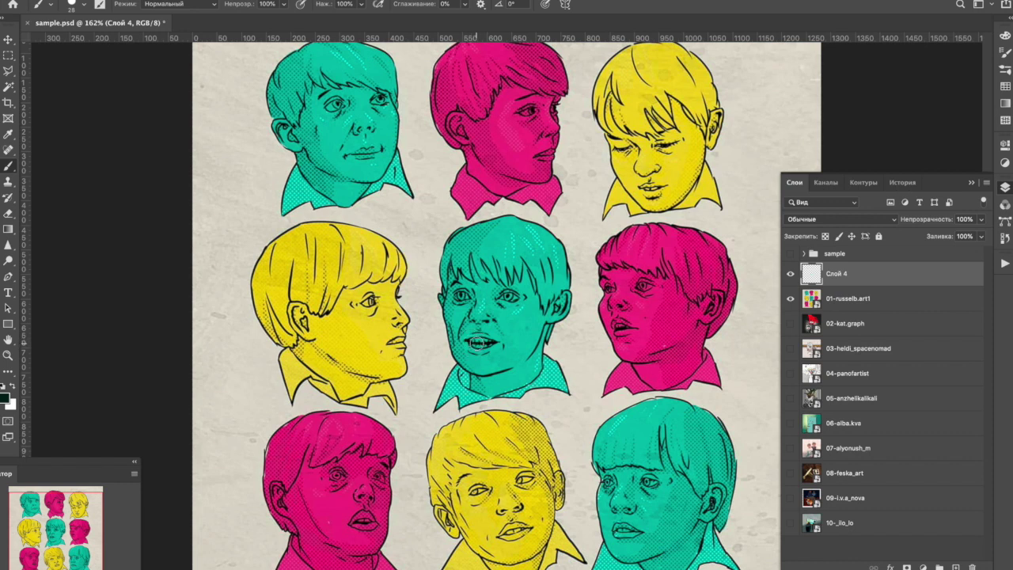
{"action": "mouse_move", "coordinate": [481, 345]}
{"action": "left_mouse_down"}
{"action": "mouse_move", "coordinate": [499, 341]}
{"action": "mouse_move", "coordinate": [475, 342]}
{"action": "left_mouse_up"}
{"action": "left_click", "coordinate": [339, 502], "text": "alt"}
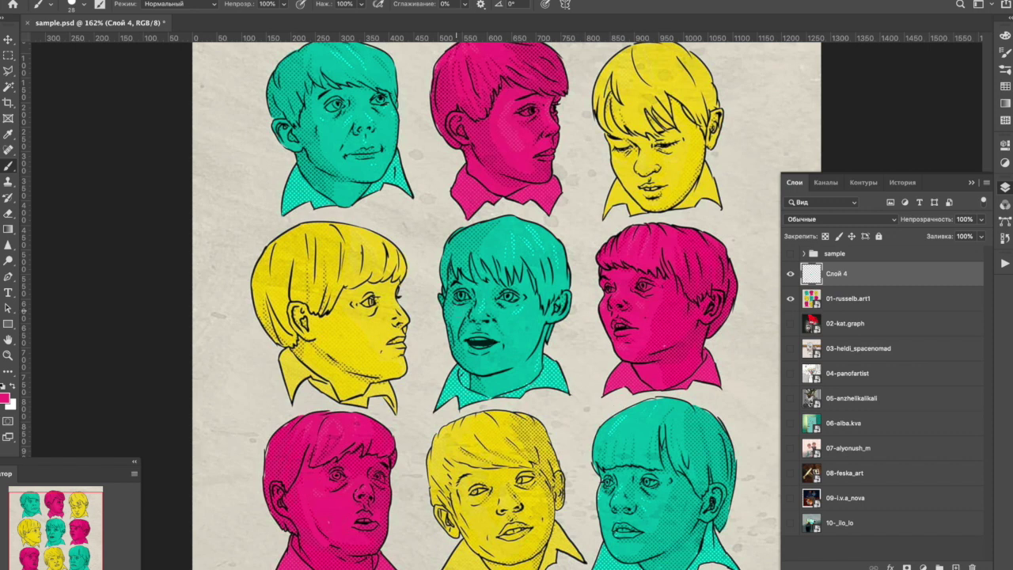
{"action": "left_click", "coordinate": [463, 310], "text": "alt"}
{"action": "left_click_drag", "start_coordinate": [464, 318], "coordinate": [459, 340]}
Compare the artwork with and without the painted retouches by toggling the retouch layer's visibility.
{"action": "key", "text": "ctrl+0"}
{"action": "left_click", "coordinate": [790, 273]}
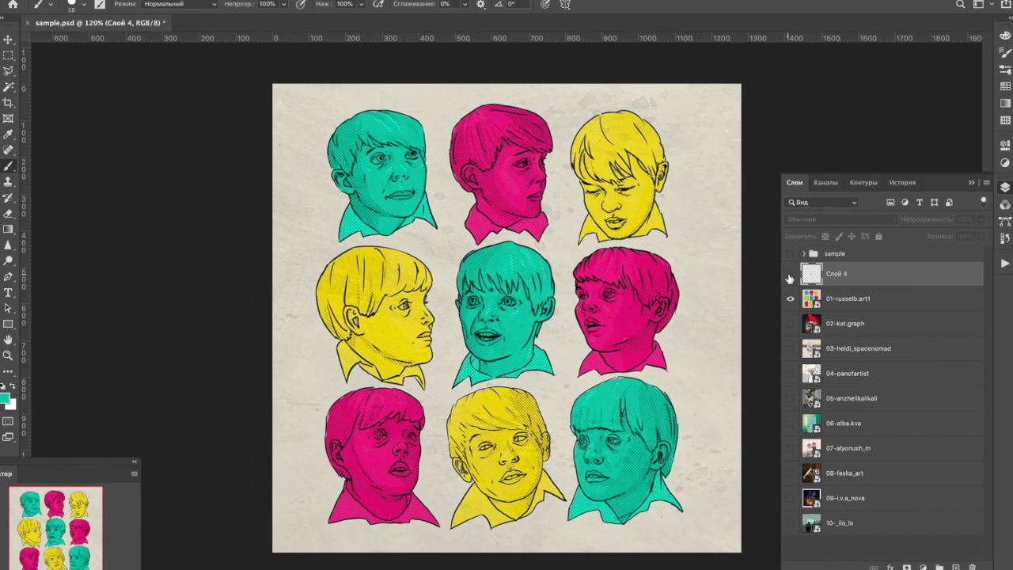
{"action": "left_click", "coordinate": [791, 274]}
{"action": "left_click", "coordinate": [791, 274]}
{"action": "scroll", "coordinate": [548, 301], "scroll_direction": "up", "scroll_amount": 1}
{"action": "scroll", "coordinate": [548, 309], "scroll_direction": "up", "scroll_amount": 1}
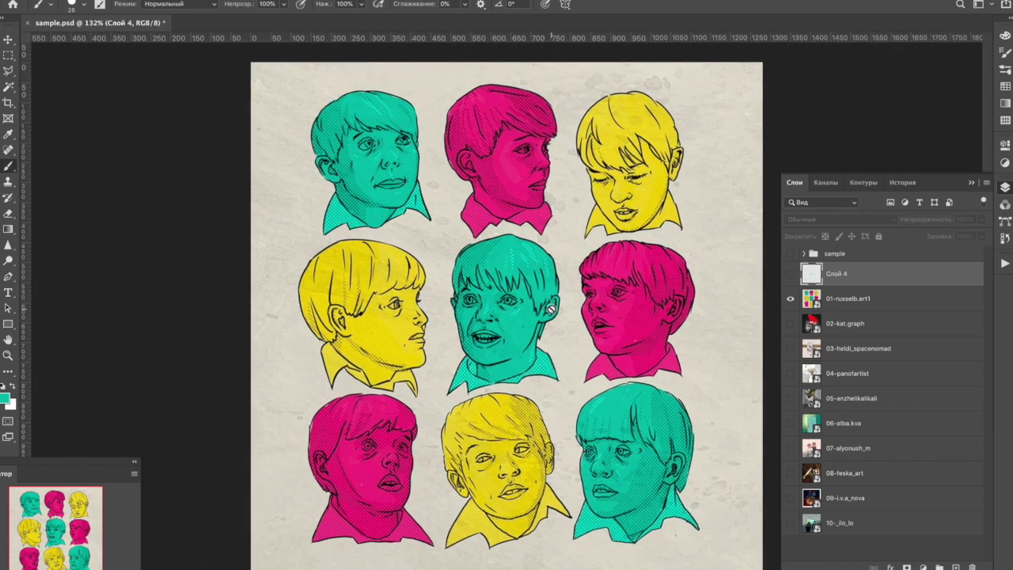
{"action": "left_click", "coordinate": [791, 274]}
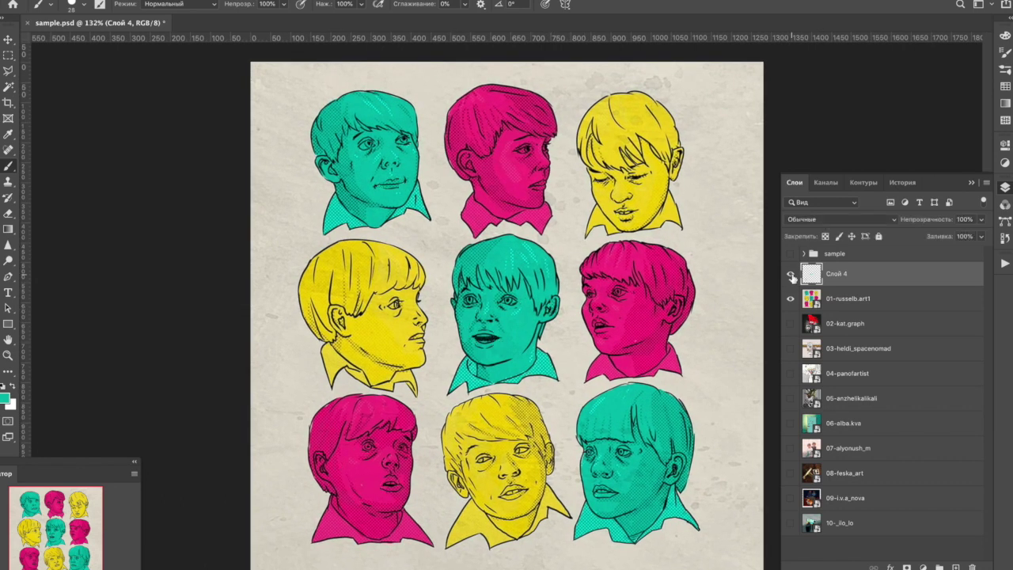
{"action": "left_click", "coordinate": [791, 274]}
{"action": "left_click", "coordinate": [791, 273]}
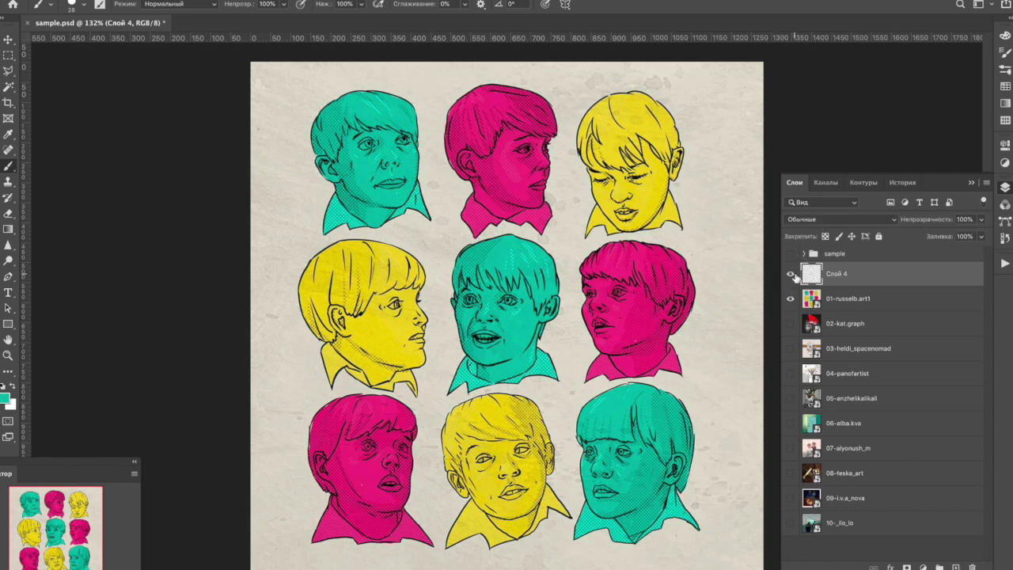
{"action": "left_click", "coordinate": [791, 274]}
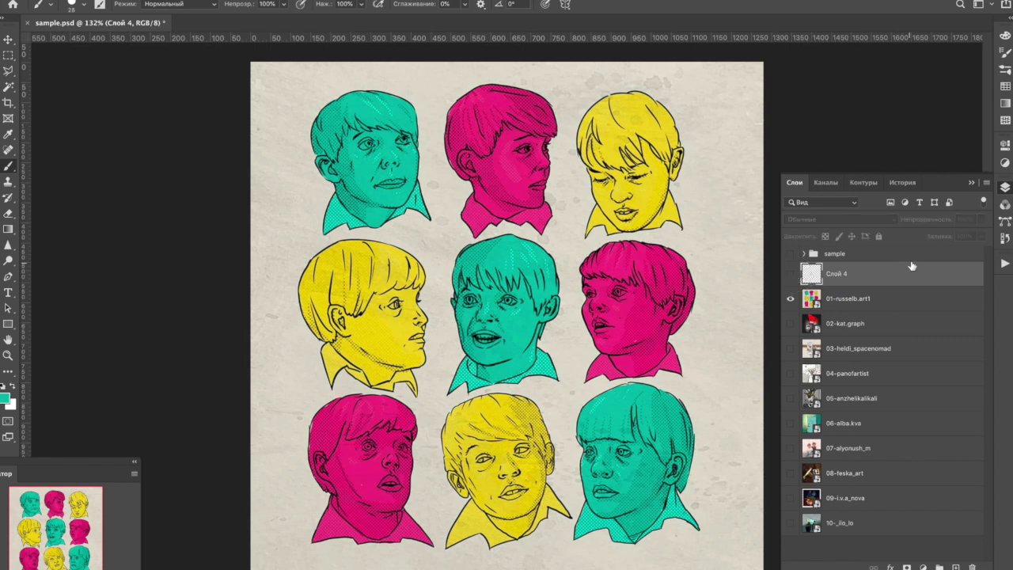
Delete the retouch layer and switch the displayed artwork from 01-russelb.art1 to 02-kat.graph.
{"action": "key", "text": "Delete"}
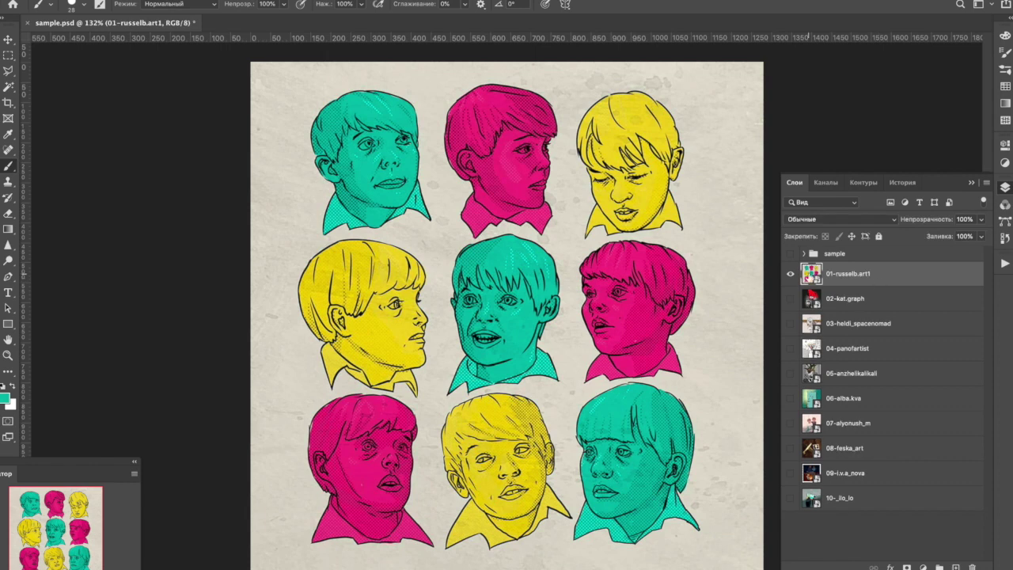
{"action": "left_click", "coordinate": [791, 274]}
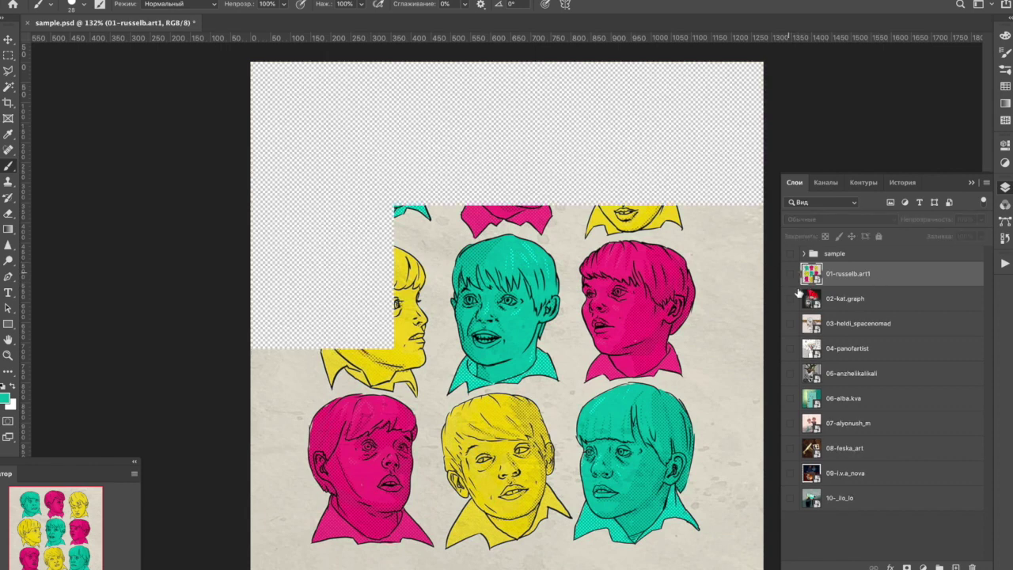
{"action": "left_click", "coordinate": [791, 299]}
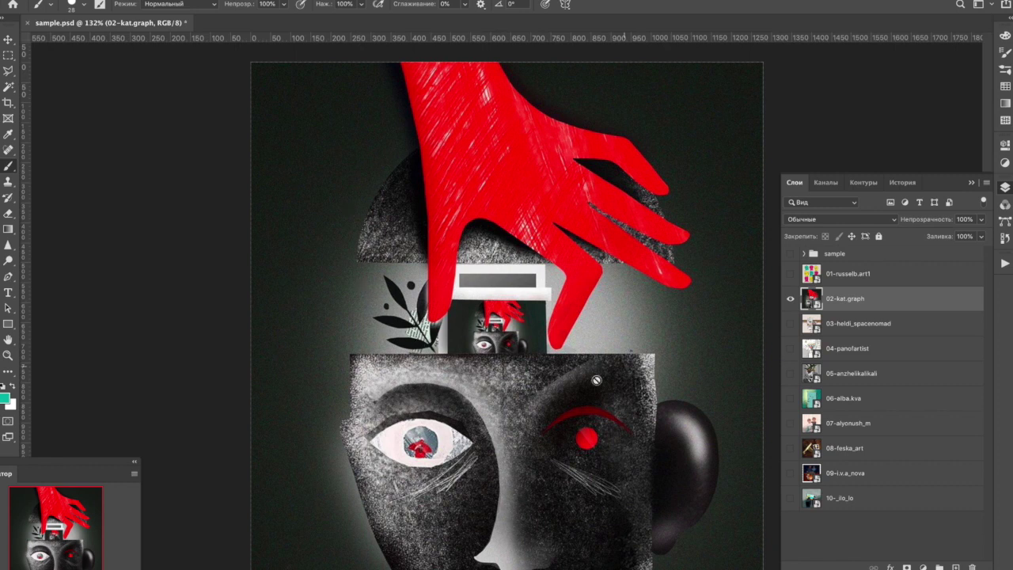
Add an empty layer above 02-kat.graph and number the hand, forehead, ear and background 1 to 4 with teal brush marks.
{"action": "left_click", "coordinate": [8, 39]}
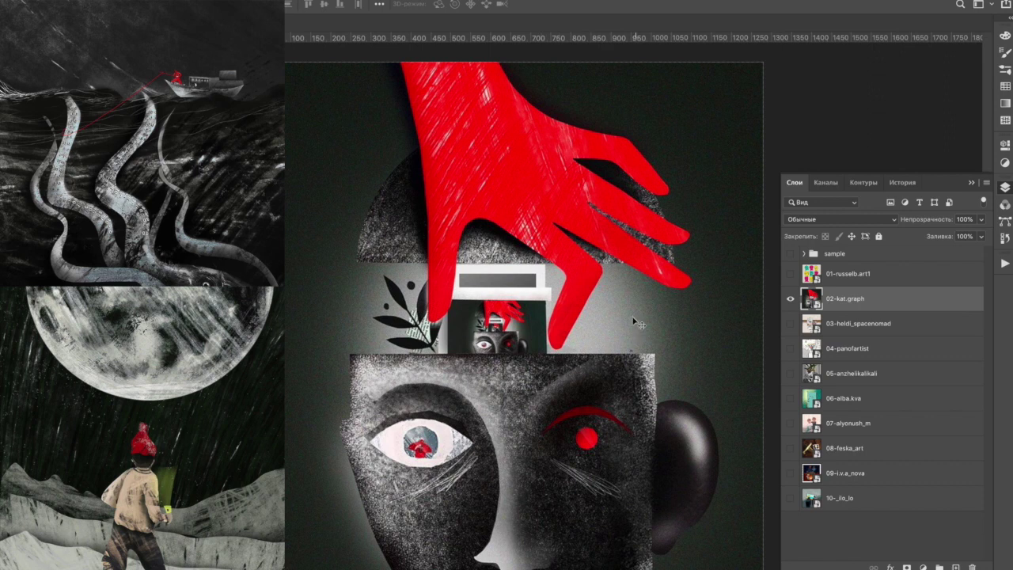
{"action": "key", "text": "b"}
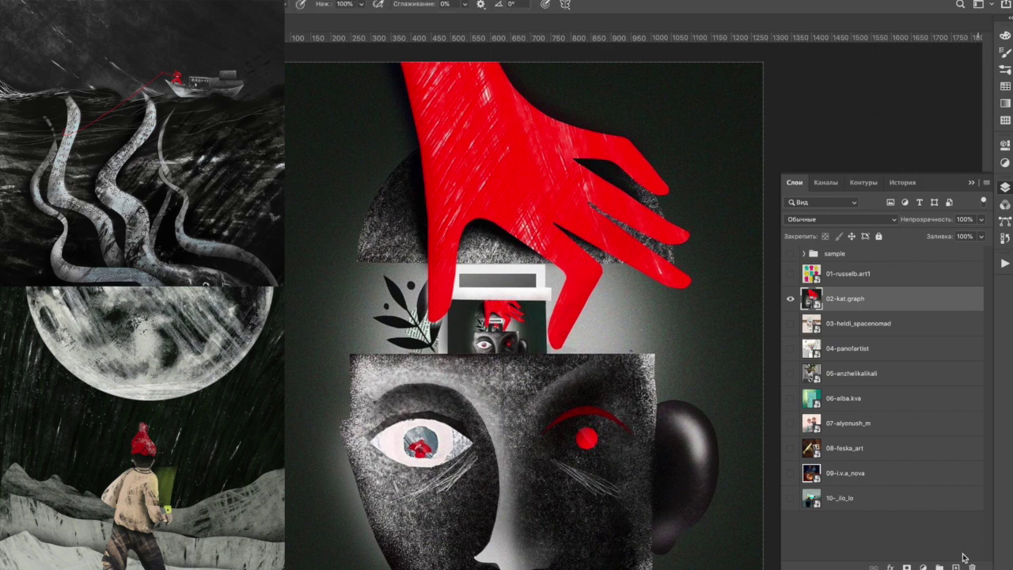
{"action": "key", "text": "ctrl+shift+alt+n"}
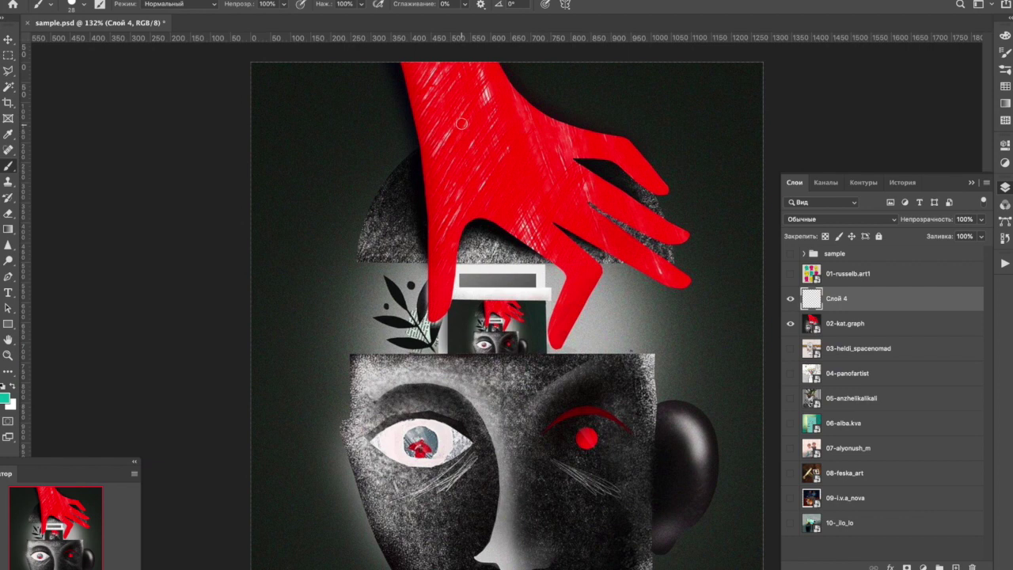
{"action": "left_click_drag", "start_coordinate": [478, 147], "coordinate": [487, 161]}
{"action": "mouse_move", "coordinate": [506, 377]}
{"action": "left_mouse_down"}
{"action": "mouse_move", "coordinate": [505, 394]}
{"action": "mouse_move", "coordinate": [525, 393]}
{"action": "left_mouse_up"}
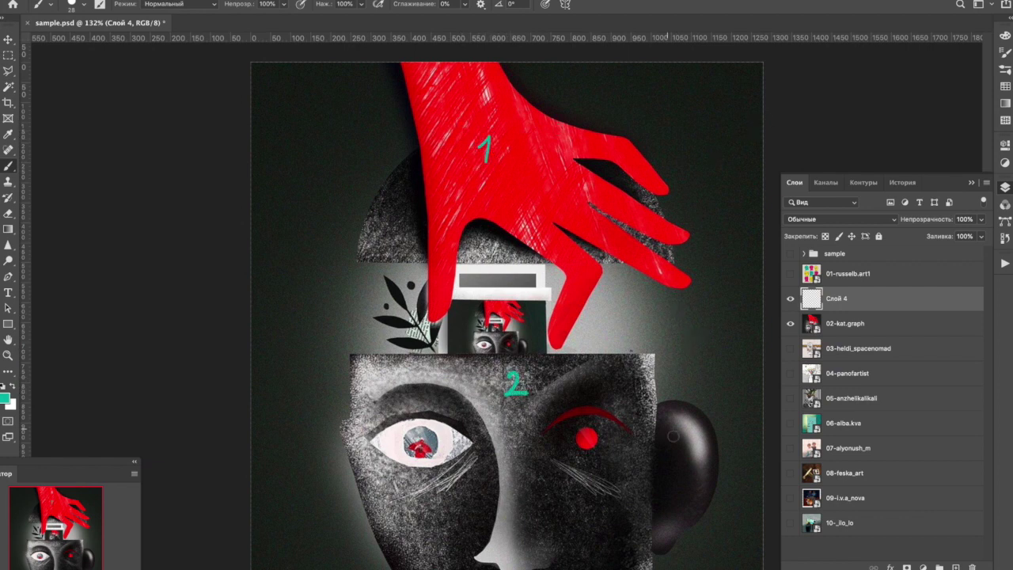
{"action": "mouse_move", "coordinate": [676, 443]}
{"action": "left_mouse_down"}
{"action": "mouse_move", "coordinate": [699, 465]}
{"action": "mouse_move", "coordinate": [681, 469]}
{"action": "left_mouse_up"}
{"action": "left_click_drag", "start_coordinate": [708, 324], "coordinate": [709, 361]}
Try enclosing numbers 2, 3 and 4 in one outline and sketching a small blob beside the 4, and undo all the marks.
{"action": "mouse_move", "coordinate": [715, 306]}
{"action": "left_mouse_down"}
{"action": "mouse_move", "coordinate": [595, 347]}
{"action": "mouse_move", "coordinate": [551, 399]}
{"action": "mouse_move", "coordinate": [673, 478]}
{"action": "mouse_move", "coordinate": [749, 328]}
{"action": "mouse_move", "coordinate": [707, 299]}
{"action": "mouse_move", "coordinate": [713, 310]}
{"action": "left_mouse_up"}
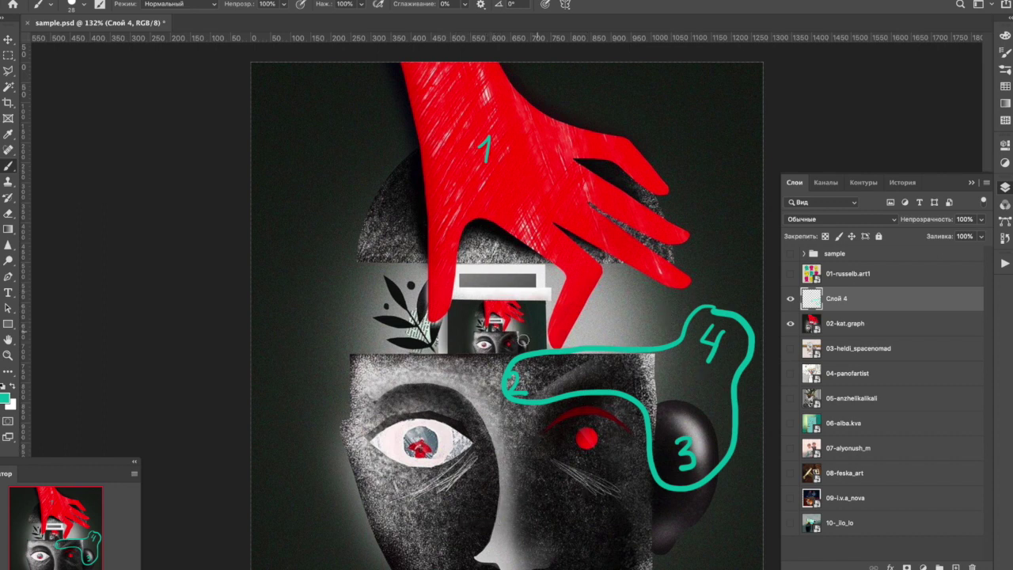
{"action": "key", "text": "ctrl+z"}
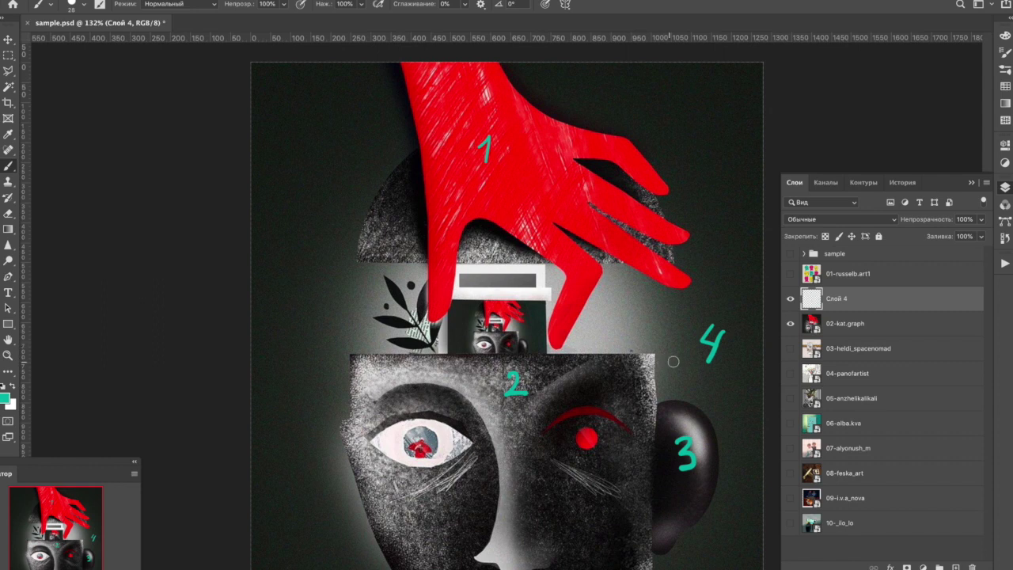
{"action": "mouse_move", "coordinate": [674, 317]}
{"action": "left_mouse_down"}
{"action": "mouse_move", "coordinate": [669, 305]}
{"action": "mouse_move", "coordinate": [659, 352]}
{"action": "mouse_move", "coordinate": [693, 303]}
{"action": "left_mouse_up"}
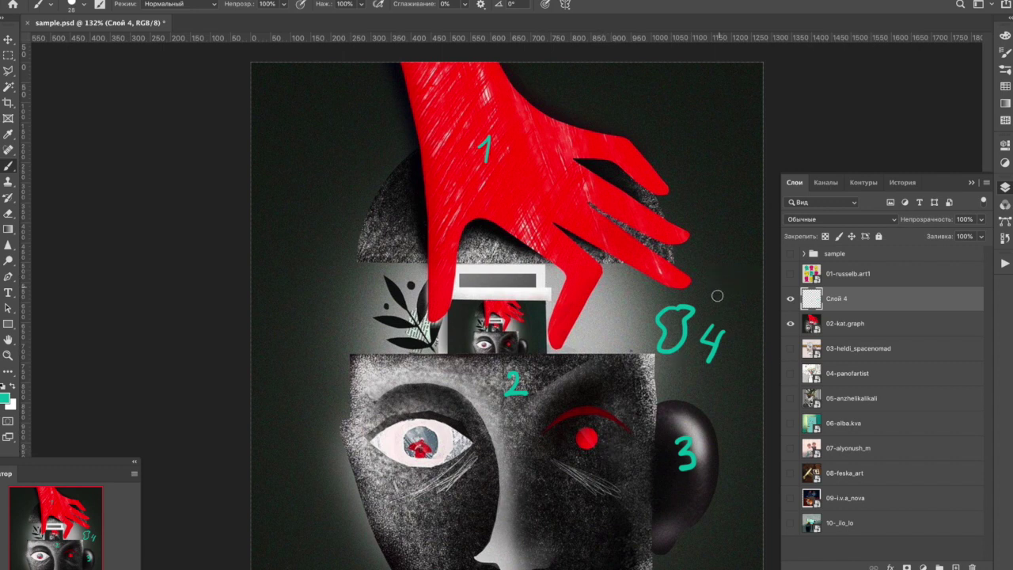
{"action": "key", "text": "ctrl+z"}
{"action": "key", "text": "ctrl+z"}
{"action": "key", "text": "ctrl+z"}
{"action": "key", "text": "ctrl+z"}
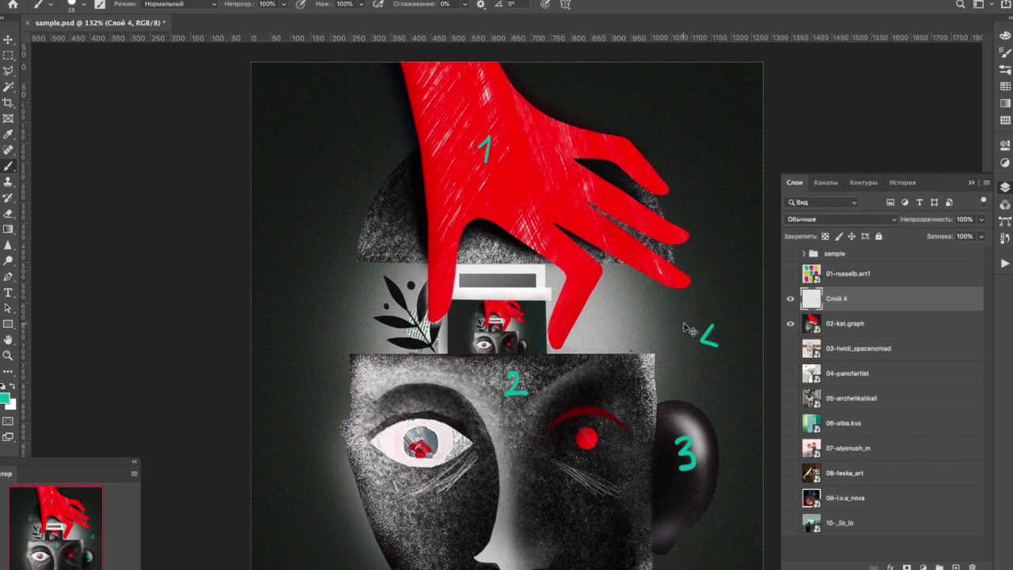
{"action": "key", "text": "ctrl+z"}
{"action": "key", "text": "ctrl+z"}
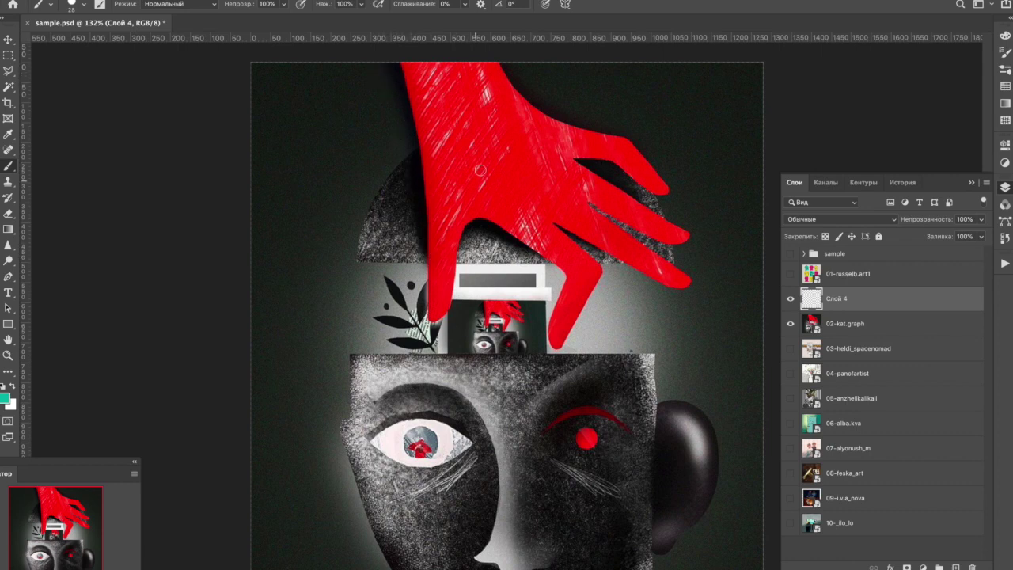
Try brush strokes across the red hand with colours sampled from the hand and the dark background, and undo them.
{"action": "left_click", "coordinate": [515, 156], "text": "alt"}
{"action": "left_click", "coordinate": [593, 92], "text": "alt"}
{"action": "mouse_move", "coordinate": [548, 119]}
{"action": "left_mouse_down"}
{"action": "mouse_move", "coordinate": [521, 132]}
{"action": "mouse_move", "coordinate": [482, 193]}
{"action": "left_mouse_up"}
{"action": "left_click_drag", "start_coordinate": [495, 144], "coordinate": [489, 184]}
{"action": "left_click_drag", "start_coordinate": [507, 137], "coordinate": [507, 180]}
{"action": "left_click_drag", "start_coordinate": [495, 170], "coordinate": [519, 162]}
{"action": "key", "text": "ctrl+z"}
{"action": "key", "text": "ctrl+z"}
{"action": "key", "text": "ctrl+z"}
{"action": "key", "text": "ctrl+z"}
{"action": "key", "text": "ctrl+z"}
{"action": "key", "text": "ctrl+z"}
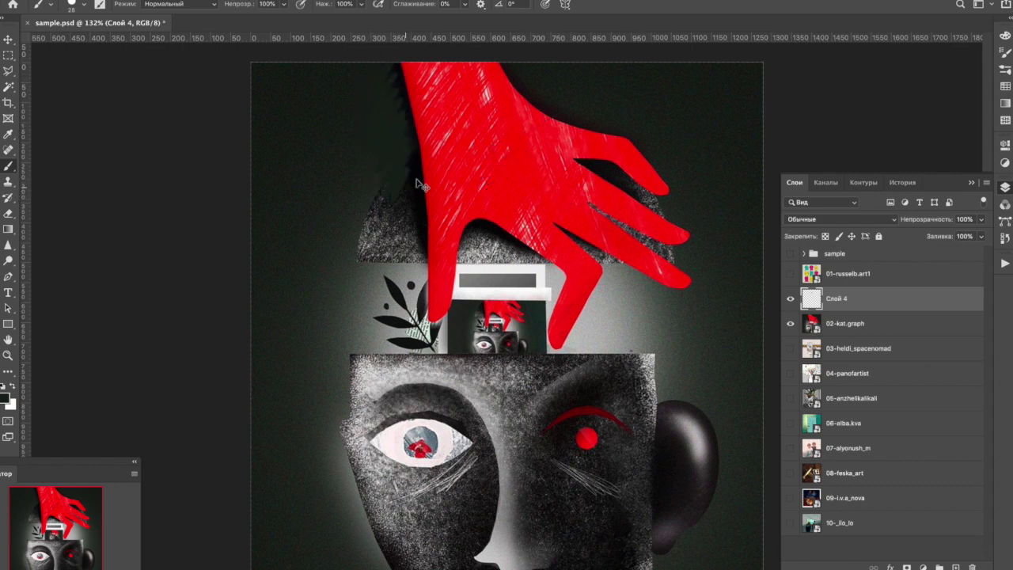
Paint dark shadow strokes along the outer edge of the hand, down its thumb and beneath the palm.
{"action": "key", "text": "bracketright"}
{"action": "key", "text": "bracketright"}
{"action": "key", "text": "bracketright"}
{"action": "key", "text": "bracketright"}
{"action": "key", "text": "bracketright"}
{"action": "key", "text": "bracketright"}
{"action": "key", "text": "bracketright"}
{"action": "key", "text": "bracketright"}
{"action": "key", "text": "bracketright"}
{"action": "key", "text": "bracketright"}
{"action": "mouse_move", "coordinate": [374, 98]}
{"action": "left_mouse_down"}
{"action": "mouse_move", "coordinate": [366, 138]}
{"action": "mouse_move", "coordinate": [403, 175]}
{"action": "mouse_move", "coordinate": [416, 215]}
{"action": "mouse_move", "coordinate": [402, 226]}
{"action": "mouse_move", "coordinate": [425, 293]}
{"action": "left_mouse_up"}
{"action": "mouse_move", "coordinate": [477, 234]}
{"action": "left_mouse_down"}
{"action": "mouse_move", "coordinate": [457, 255]}
{"action": "mouse_move", "coordinate": [507, 244]}
{"action": "mouse_move", "coordinate": [540, 263]}
{"action": "left_mouse_up"}
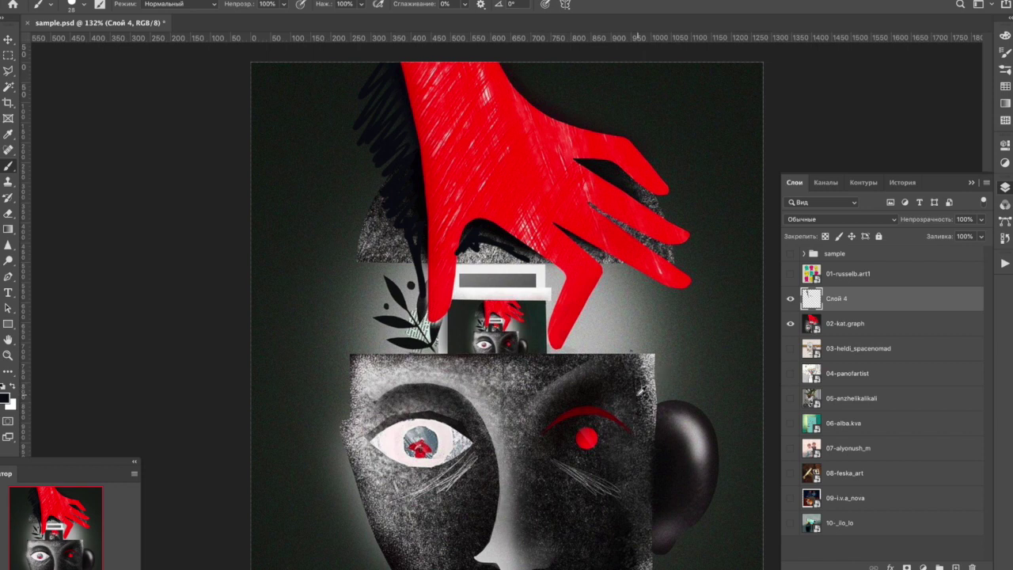
Select the textured cheek area beside the ear with the lasso on 02-kat.graph and copy it to a new layer.
{"action": "left_click", "coordinate": [9, 71]}
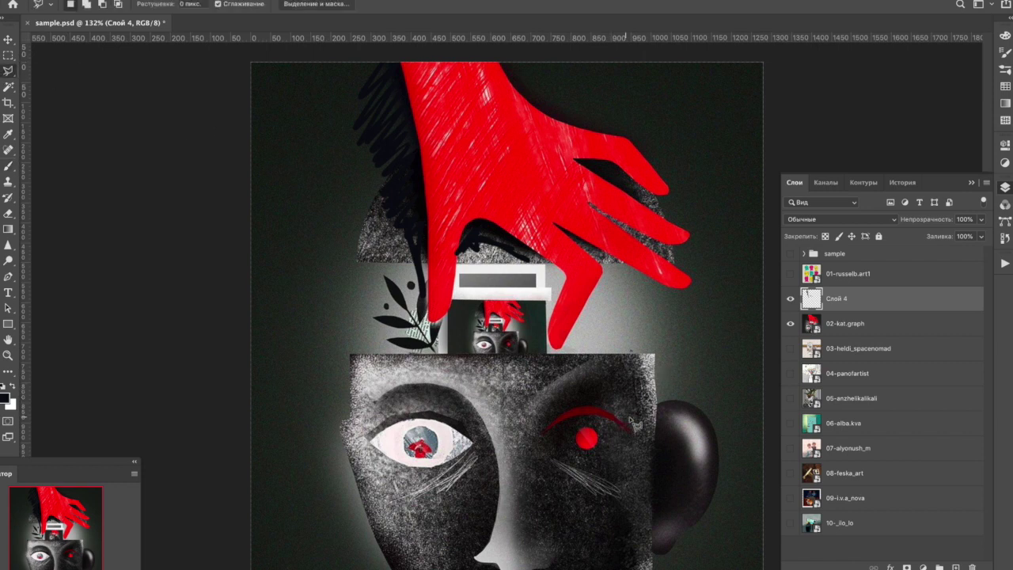
{"action": "mouse_move", "coordinate": [654, 412]}
{"action": "left_mouse_down"}
{"action": "mouse_move", "coordinate": [648, 564]}
{"action": "mouse_move", "coordinate": [558, 550]}
{"action": "mouse_move", "coordinate": [565, 469]}
{"action": "mouse_move", "coordinate": [654, 428]}
{"action": "mouse_move", "coordinate": [657, 445]}
{"action": "mouse_move", "coordinate": [679, 412]}
{"action": "left_mouse_up"}
{"action": "left_click", "coordinate": [835, 324]}
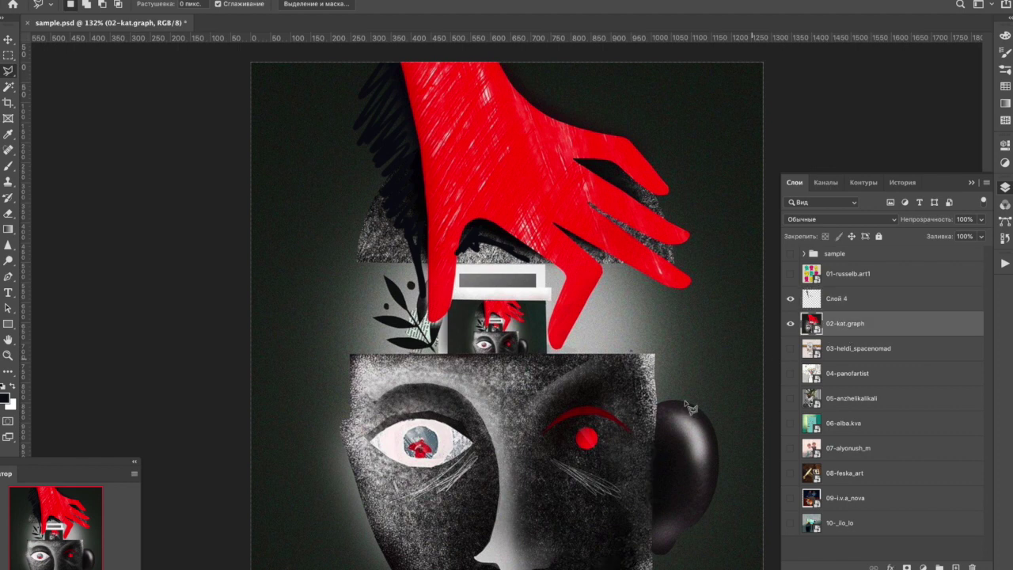
{"action": "right_click", "coordinate": [625, 475]}
{"action": "left_click", "coordinate": [682, 460]}
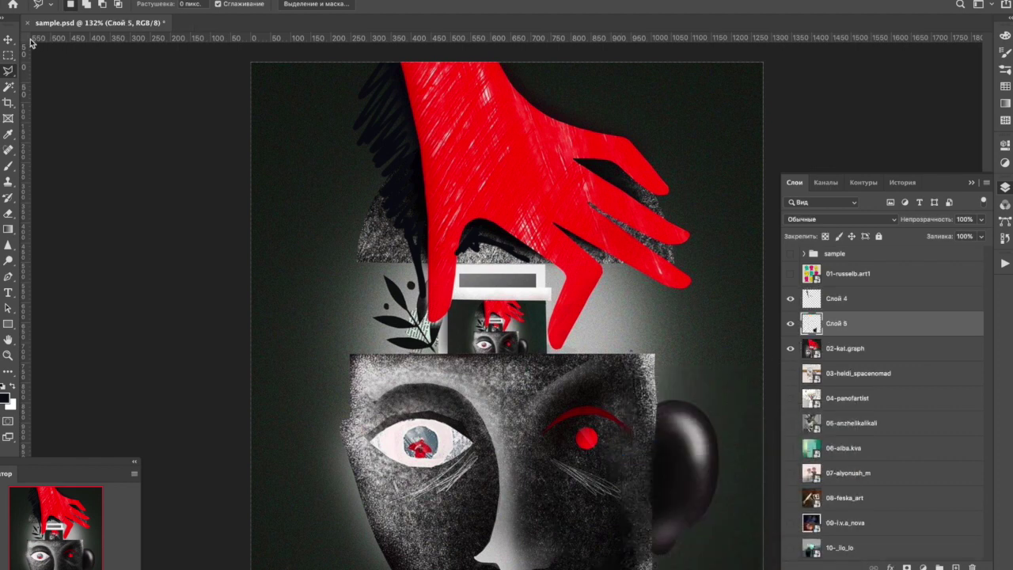
Cover the smooth ear with duplicated pieces of the cheek texture and erase the excess to follow the ear's shape.
{"action": "key", "text": "v"}
{"action": "left_click_drag", "start_coordinate": [594, 483], "coordinate": [698, 503]}
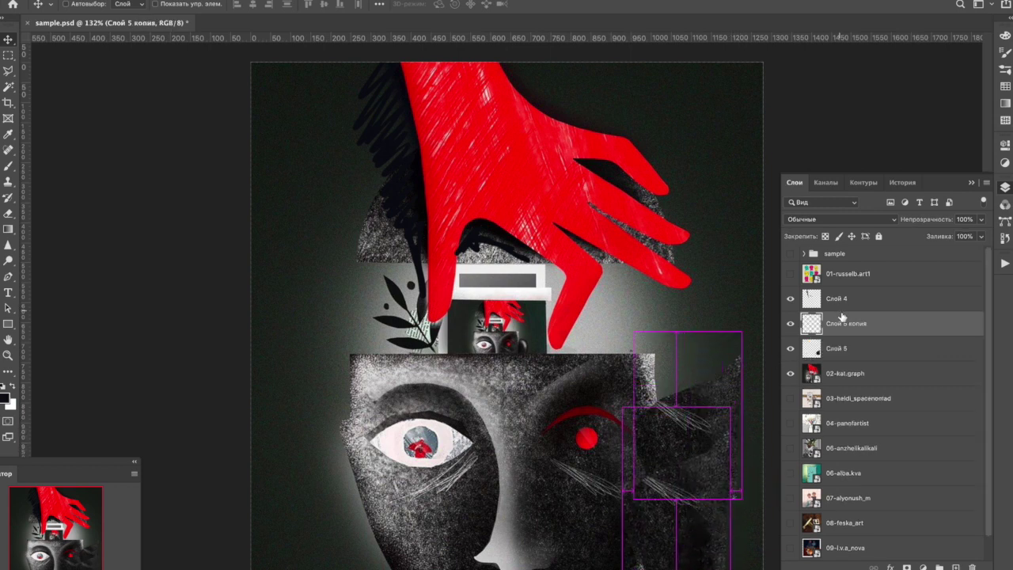
{"action": "left_click", "coordinate": [8, 213]}
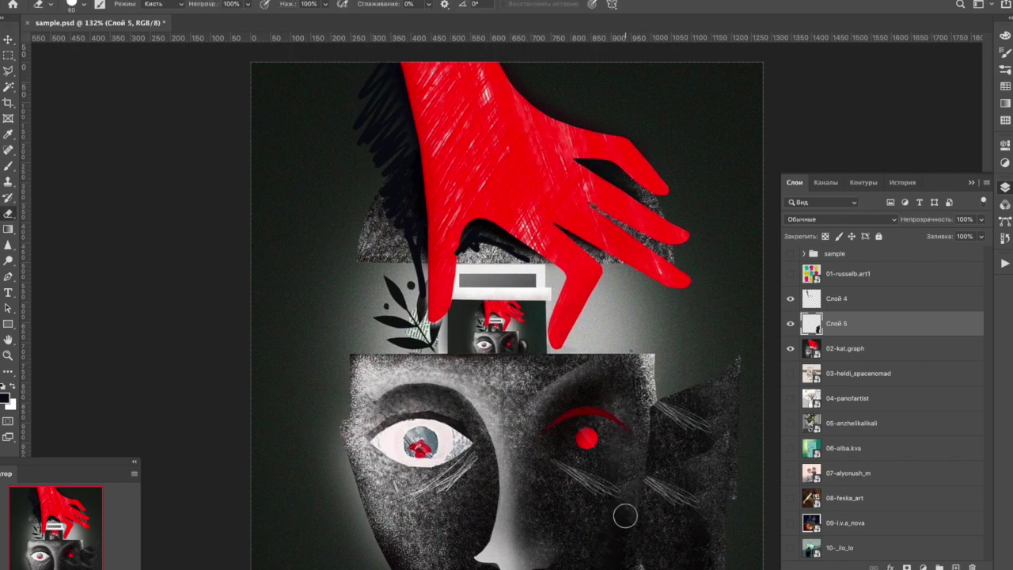
{"action": "mouse_move", "coordinate": [648, 414]}
{"action": "left_mouse_down"}
{"action": "mouse_move", "coordinate": [740, 407]}
{"action": "mouse_move", "coordinate": [666, 380]}
{"action": "mouse_move", "coordinate": [749, 435]}
{"action": "mouse_move", "coordinate": [691, 374]}
{"action": "mouse_move", "coordinate": [644, 406]}
{"action": "mouse_move", "coordinate": [718, 392]}
{"action": "mouse_move", "coordinate": [736, 345]}
{"action": "mouse_move", "coordinate": [748, 497]}
{"action": "mouse_move", "coordinate": [714, 363]}
{"action": "mouse_move", "coordinate": [726, 493]}
{"action": "mouse_move", "coordinate": [718, 526]}
{"action": "mouse_move", "coordinate": [757, 476]}
{"action": "mouse_move", "coordinate": [743, 537]}
{"action": "mouse_move", "coordinate": [716, 550]}
{"action": "mouse_move", "coordinate": [708, 532]}
{"action": "mouse_move", "coordinate": [739, 461]}
{"action": "mouse_move", "coordinate": [687, 555]}
{"action": "mouse_move", "coordinate": [725, 451]}
{"action": "mouse_move", "coordinate": [712, 516]}
{"action": "mouse_move", "coordinate": [739, 364]}
{"action": "mouse_move", "coordinate": [727, 420]}
{"action": "mouse_move", "coordinate": [707, 393]}
{"action": "mouse_move", "coordinate": [720, 413]}
{"action": "mouse_move", "coordinate": [710, 545]}
{"action": "mouse_move", "coordinate": [648, 567]}
{"action": "mouse_move", "coordinate": [638, 516]}
{"action": "left_mouse_up"}
{"action": "key", "text": "bracketleft"}
{"action": "key", "text": "bracketleft"}
{"action": "key", "text": "bracketleft"}
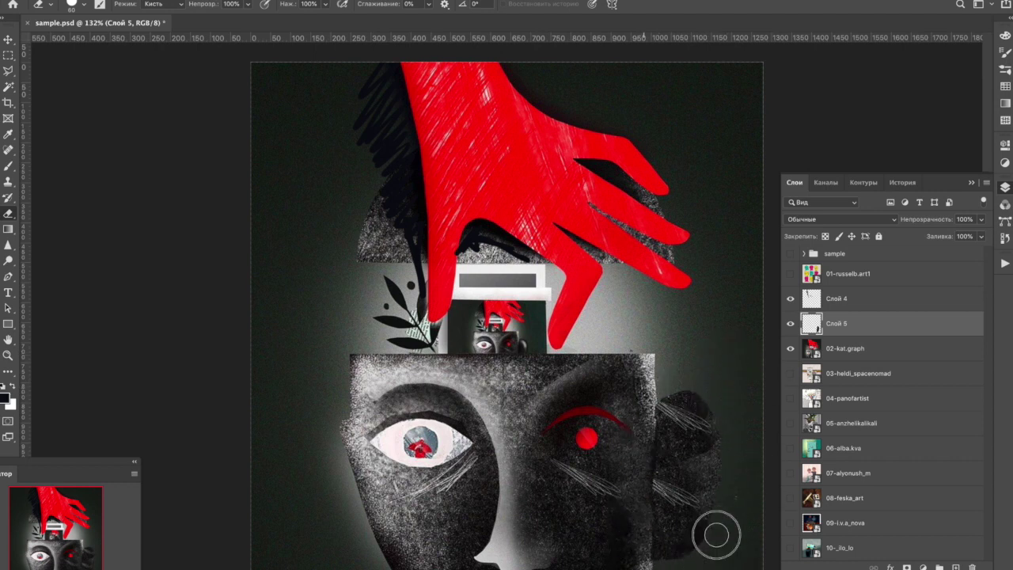
Darken the textured ear layer with Curves, mapping input 139 to output 99.
{"action": "left_click", "coordinate": [207, 2]}
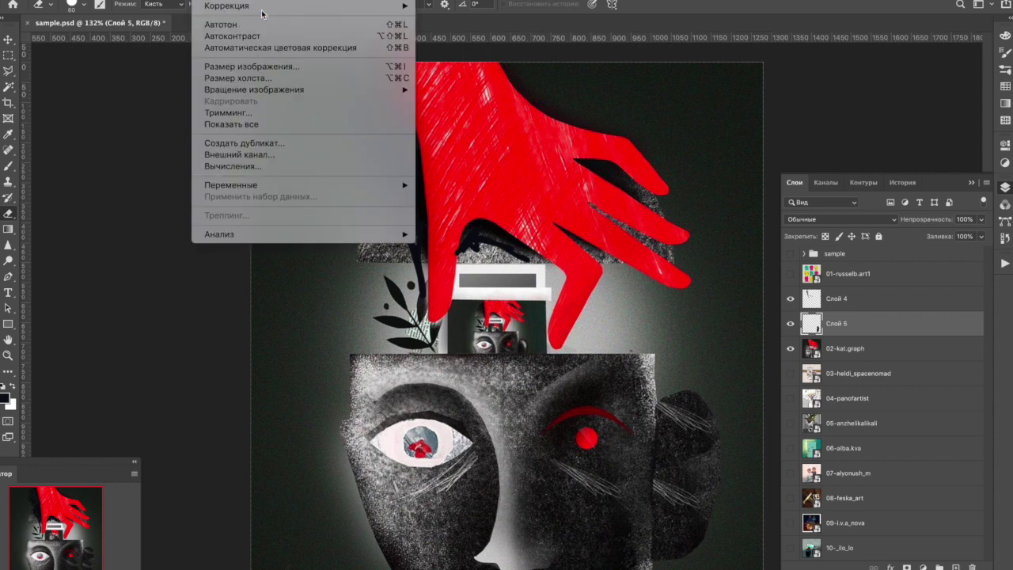
{"action": "mouse_move", "coordinate": [266, 8]}
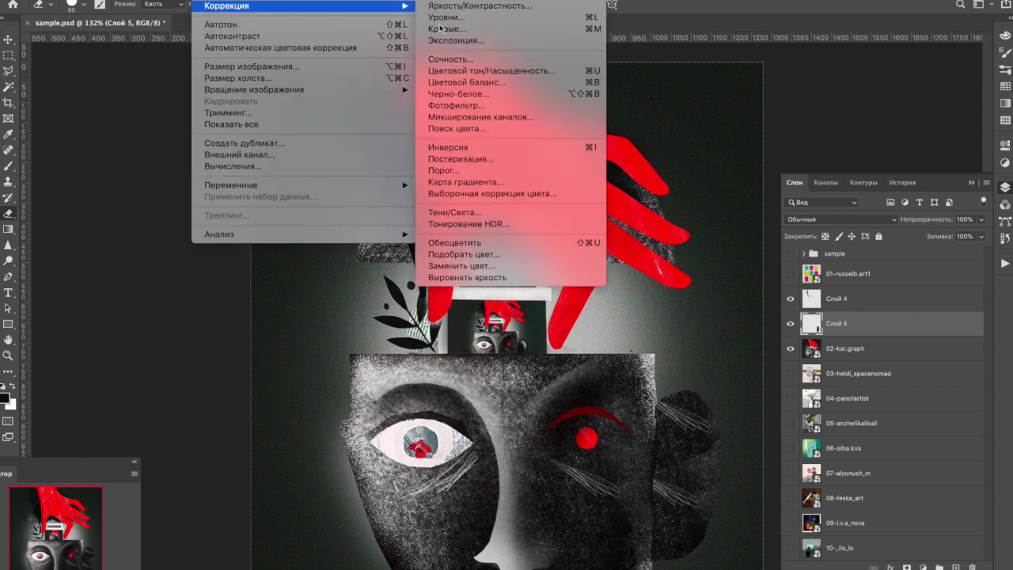
{"action": "left_click", "coordinate": [515, 30]}
{"action": "left_click_drag", "start_coordinate": [712, 119], "coordinate": [718, 137]}
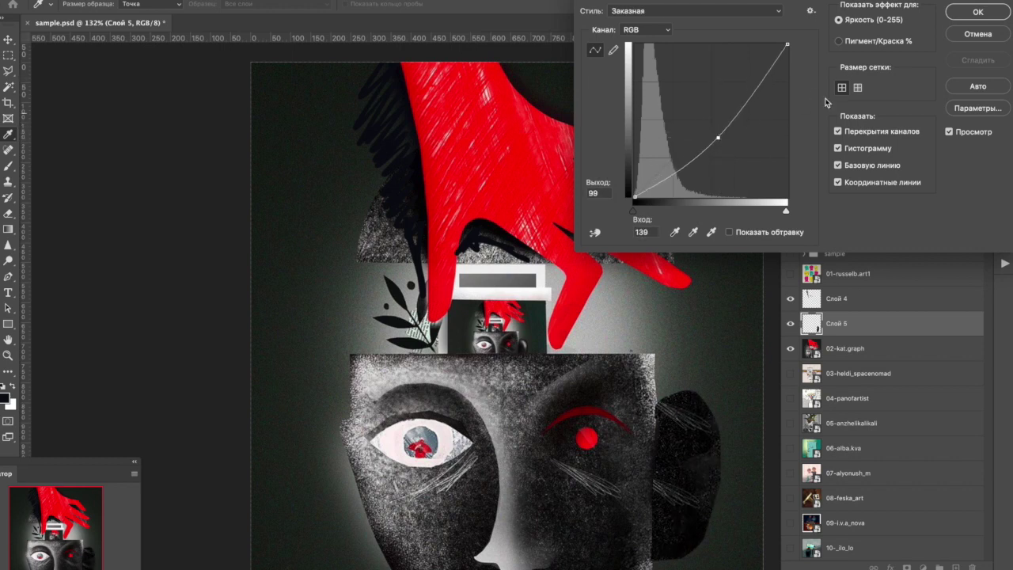
{"action": "left_click", "coordinate": [957, 19]}
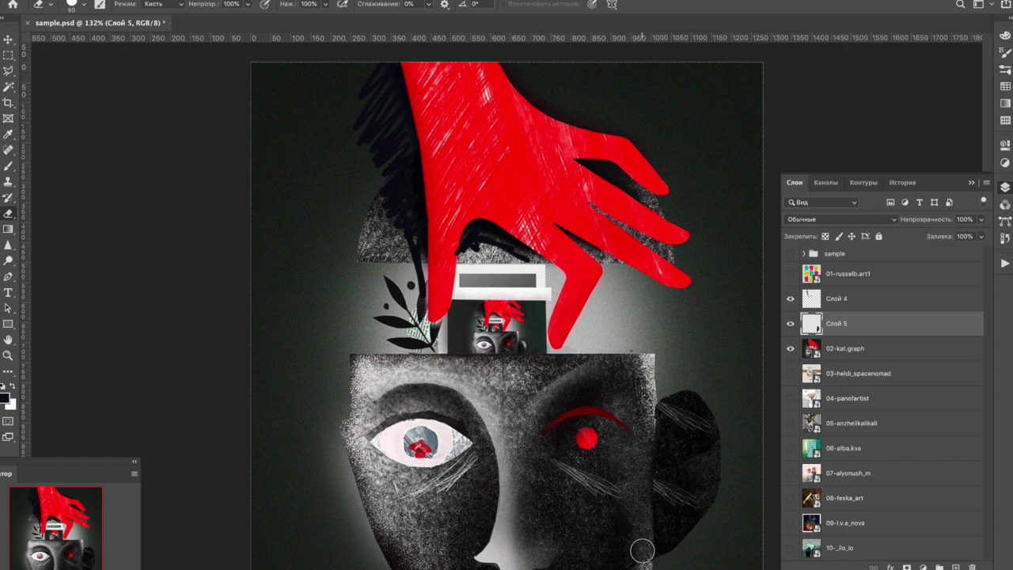
Hide the textured ear layer Слой 5 and replace the shadow stroke layer Слой 4 with a fresh empty layer.
{"action": "left_click", "coordinate": [790, 326]}
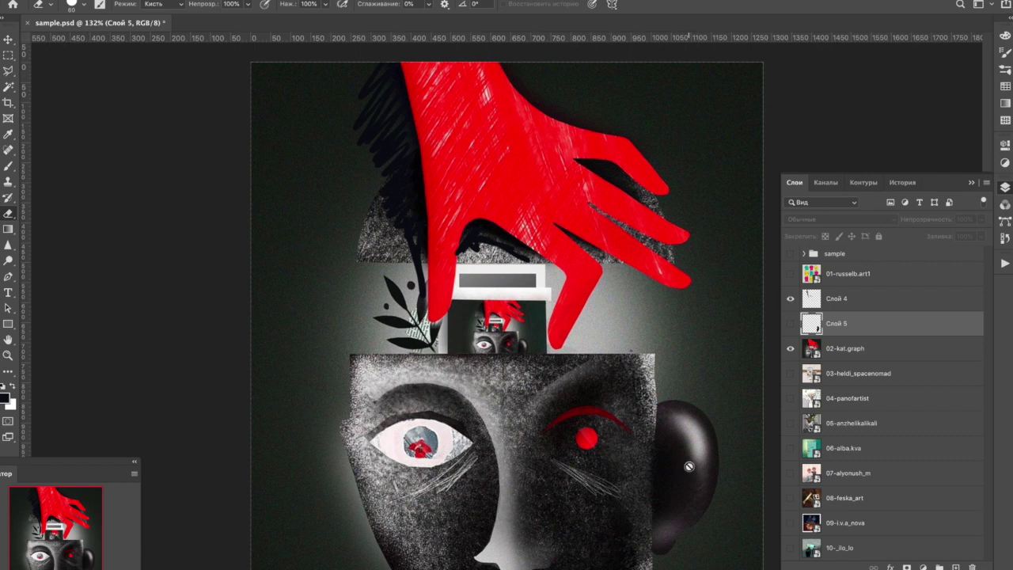
{"action": "left_click", "coordinate": [853, 299]}
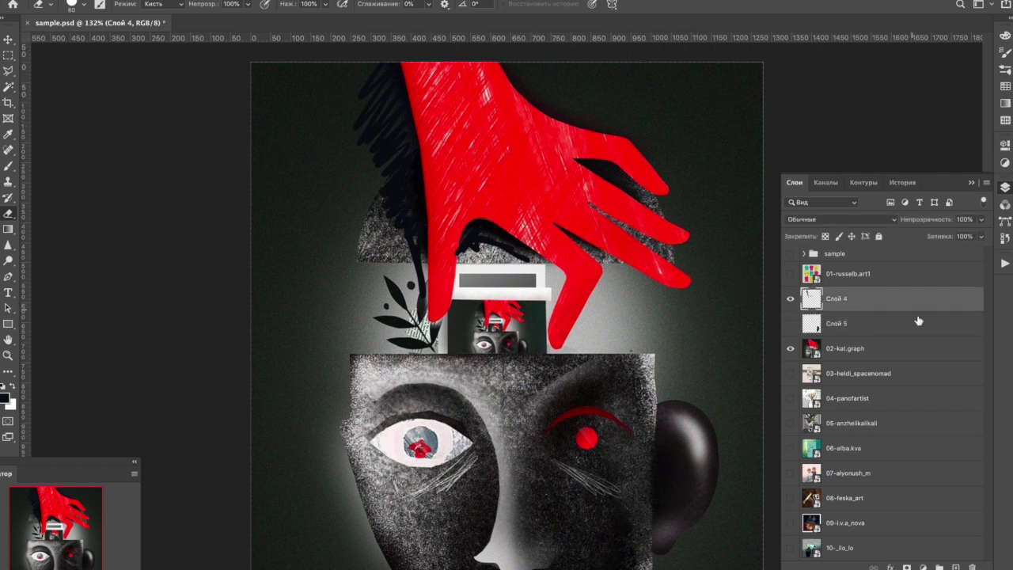
{"action": "key", "text": "Delete"}
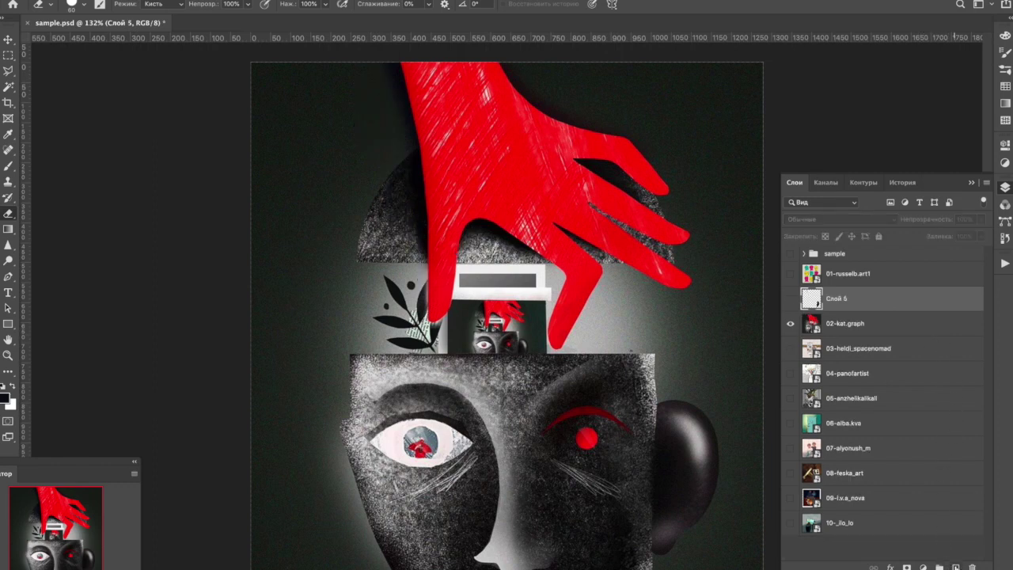
{"action": "left_click", "coordinate": [957, 567]}
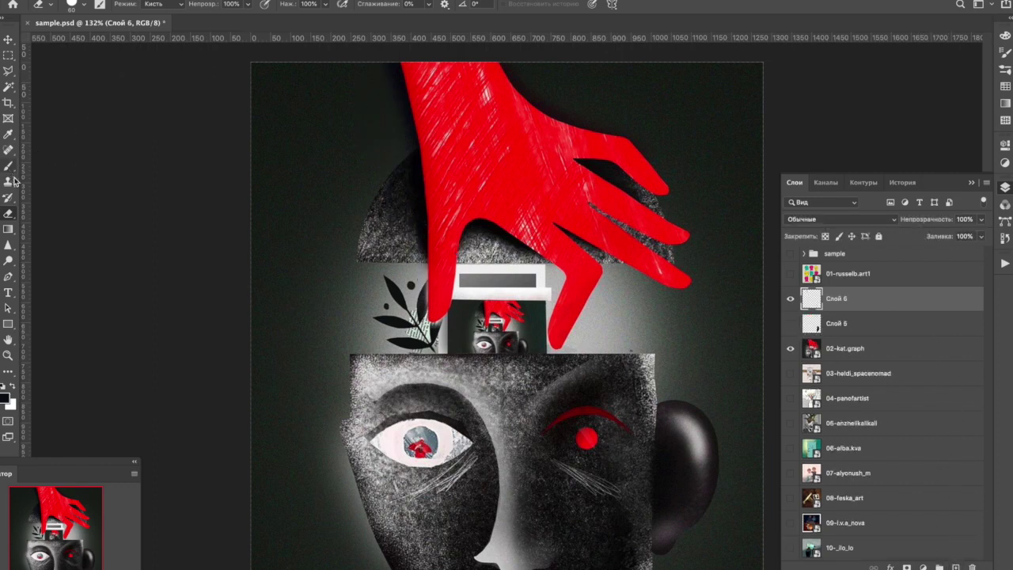
Outline the hand, face and ear loosely with a white brush and add short strokes on the hand and forehead.
{"action": "left_click", "coordinate": [72, 4]}
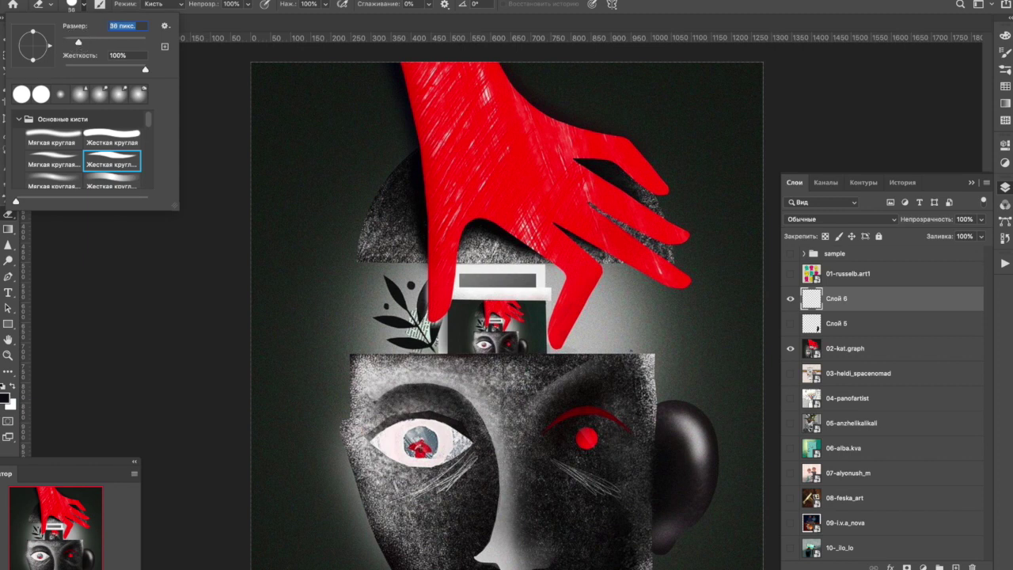
{"action": "key", "text": "Return"}
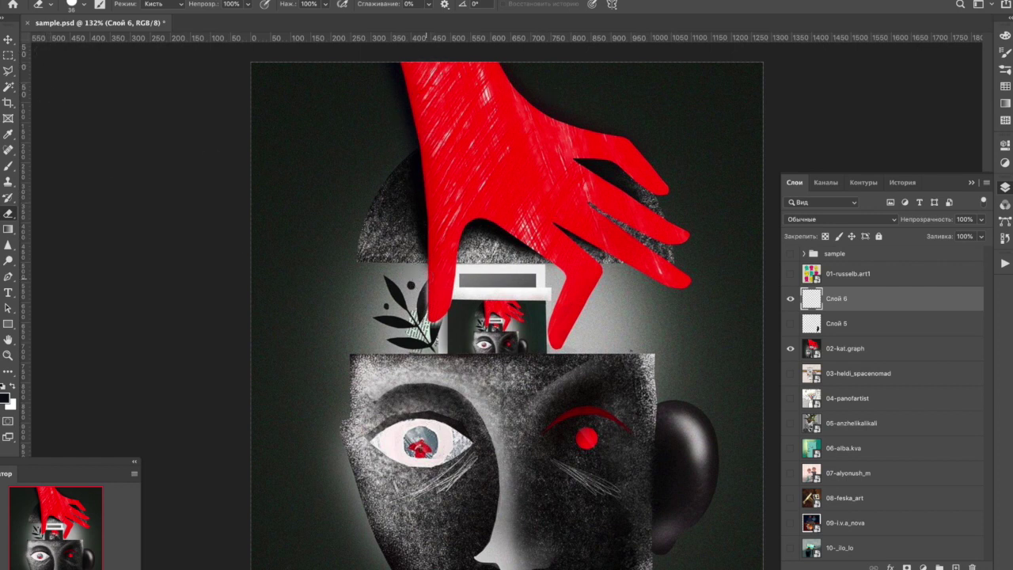
{"action": "left_click", "coordinate": [8, 165]}
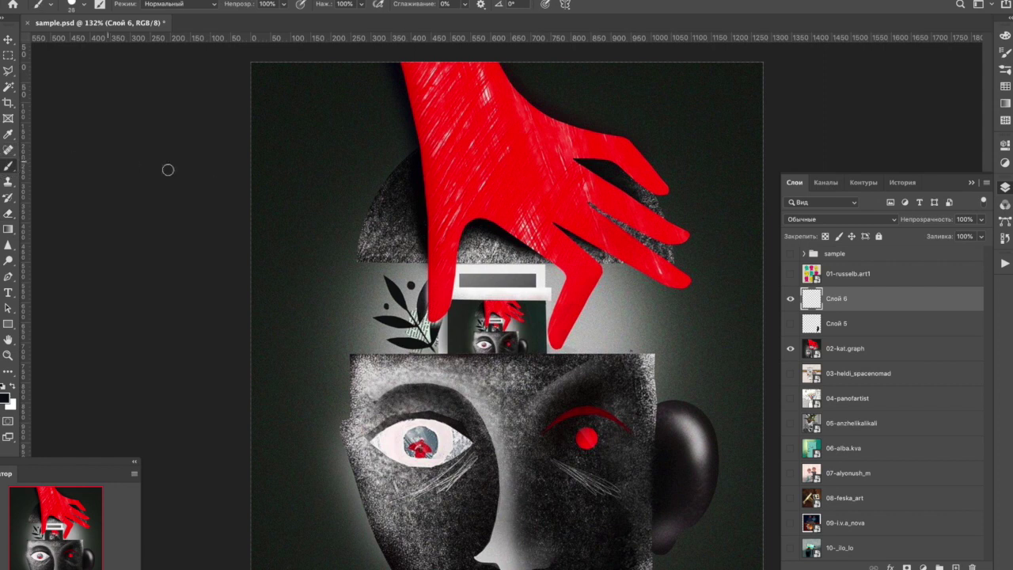
{"action": "left_click", "coordinate": [11, 385]}
{"action": "mouse_move", "coordinate": [395, 68]}
{"action": "left_mouse_down"}
{"action": "mouse_move", "coordinate": [452, 306]}
{"action": "mouse_move", "coordinate": [512, 270]}
{"action": "mouse_move", "coordinate": [583, 336]}
{"action": "mouse_move", "coordinate": [649, 183]}
{"action": "mouse_move", "coordinate": [516, 62]}
{"action": "left_mouse_up"}
{"action": "mouse_move", "coordinate": [480, 353]}
{"action": "left_mouse_down"}
{"action": "mouse_move", "coordinate": [503, 567]}
{"action": "mouse_move", "coordinate": [662, 400]}
{"action": "mouse_move", "coordinate": [479, 353]}
{"action": "left_mouse_up"}
{"action": "mouse_move", "coordinate": [673, 405]}
{"action": "left_mouse_down"}
{"action": "mouse_move", "coordinate": [704, 414]}
{"action": "mouse_move", "coordinate": [648, 529]}
{"action": "left_mouse_up"}
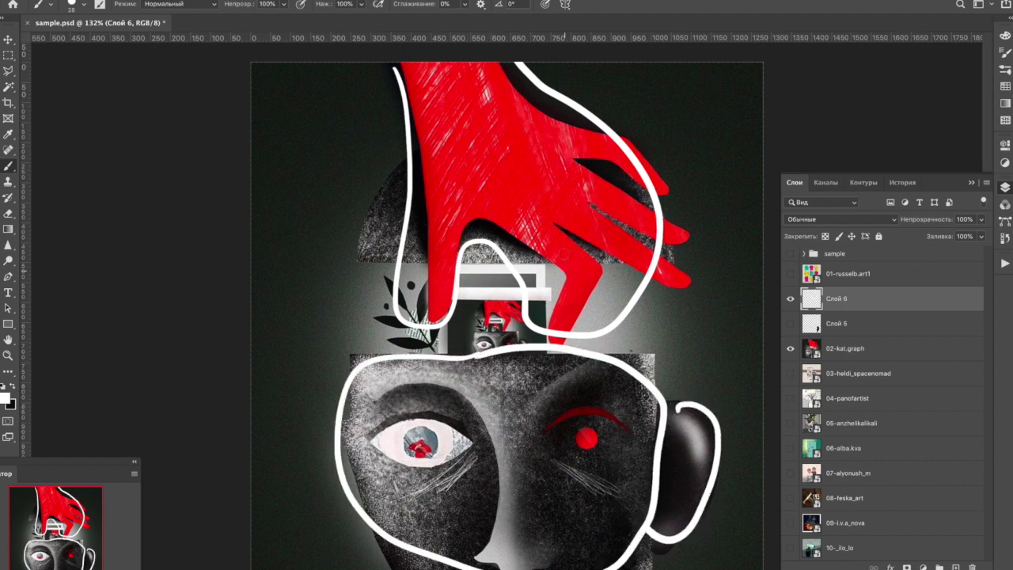
{"action": "left_click_drag", "start_coordinate": [593, 166], "coordinate": [563, 192]}
{"action": "left_click_drag", "start_coordinate": [551, 386], "coordinate": [519, 431]}
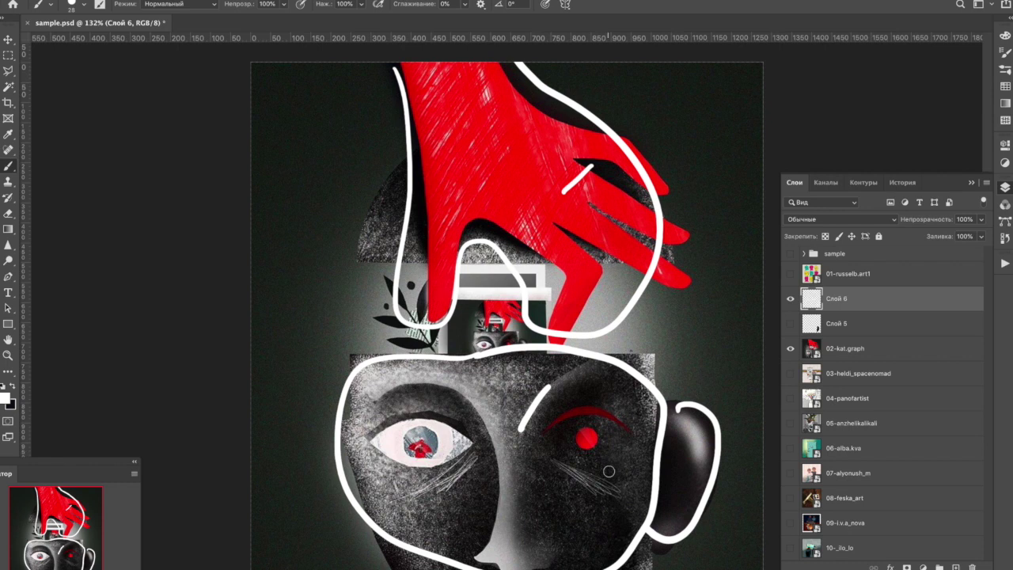
Undo the white outlines and short strokes over the hand, face and ear.
{"action": "key", "text": "ctrl+z"}
{"action": "key", "text": "ctrl+z"}
{"action": "key", "text": "ctrl+z"}
{"action": "key", "text": "ctrl+z"}
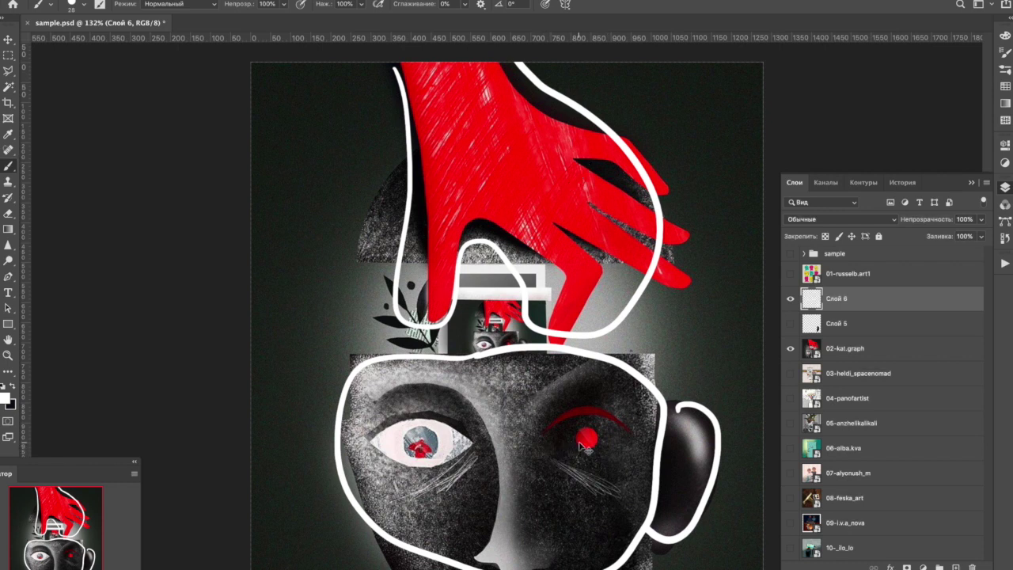
{"action": "key", "text": "ctrl+z"}
Try circling the smooth ear in white twice, undoing each outline, and show the textured ear layer Слой 5 again.
{"action": "mouse_move", "coordinate": [692, 398]}
{"action": "left_mouse_down"}
{"action": "mouse_move", "coordinate": [646, 434]}
{"action": "mouse_move", "coordinate": [635, 537]}
{"action": "mouse_move", "coordinate": [689, 549]}
{"action": "mouse_move", "coordinate": [722, 466]}
{"action": "mouse_move", "coordinate": [689, 397]}
{"action": "left_mouse_up"}
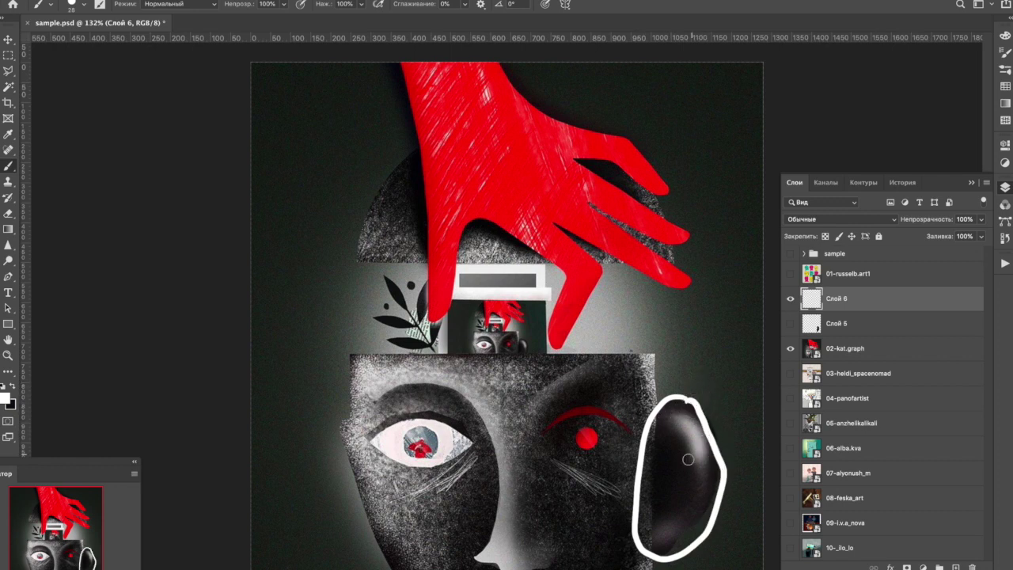
{"action": "key", "text": "ctrl+z"}
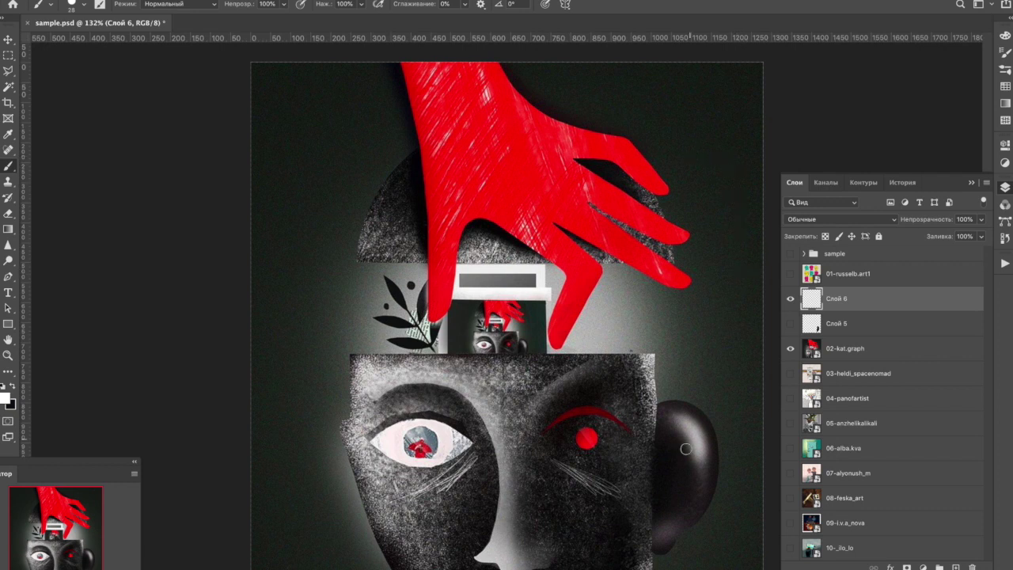
{"action": "mouse_move", "coordinate": [687, 409]}
{"action": "left_mouse_down"}
{"action": "mouse_move", "coordinate": [643, 436]}
{"action": "mouse_move", "coordinate": [633, 525]}
{"action": "mouse_move", "coordinate": [685, 543]}
{"action": "mouse_move", "coordinate": [719, 459]}
{"action": "mouse_move", "coordinate": [691, 407]}
{"action": "left_mouse_up"}
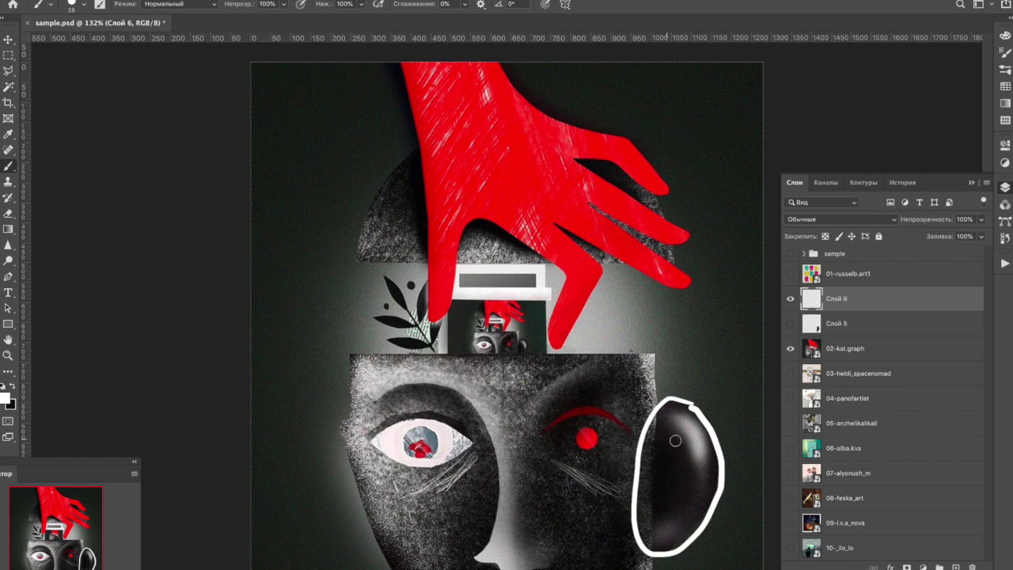
{"action": "key", "text": "ctrl+z"}
{"action": "left_click", "coordinate": [790, 324]}
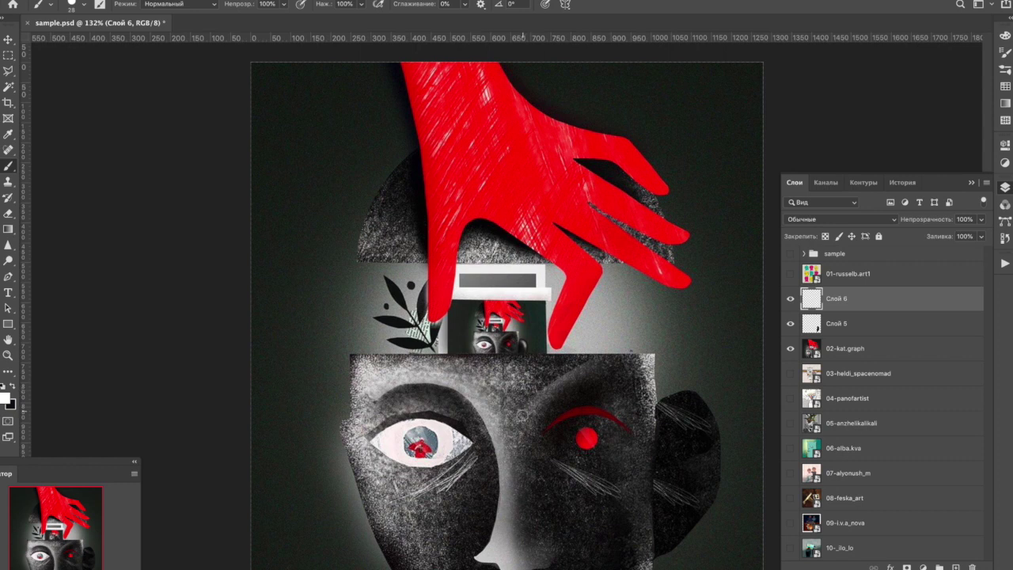
Try circling the small picture above the face in white, undo the circle, and compare the ear with Слой 5 hidden and shown.
{"action": "mouse_move", "coordinate": [518, 278]}
{"action": "left_mouse_down"}
{"action": "mouse_move", "coordinate": [498, 380]}
{"action": "mouse_move", "coordinate": [539, 294]}
{"action": "left_mouse_up"}
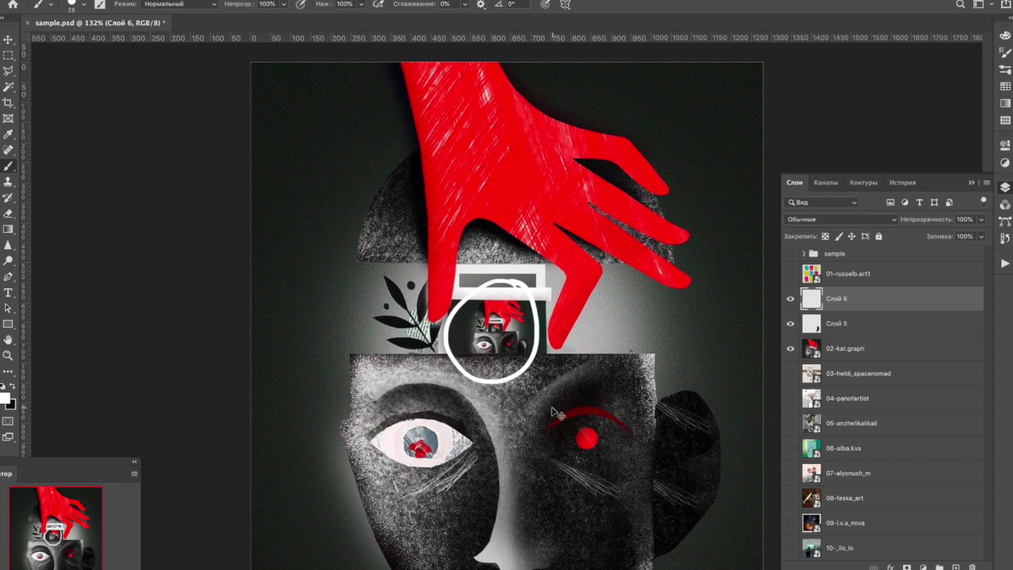
{"action": "key", "text": "ctrl+z"}
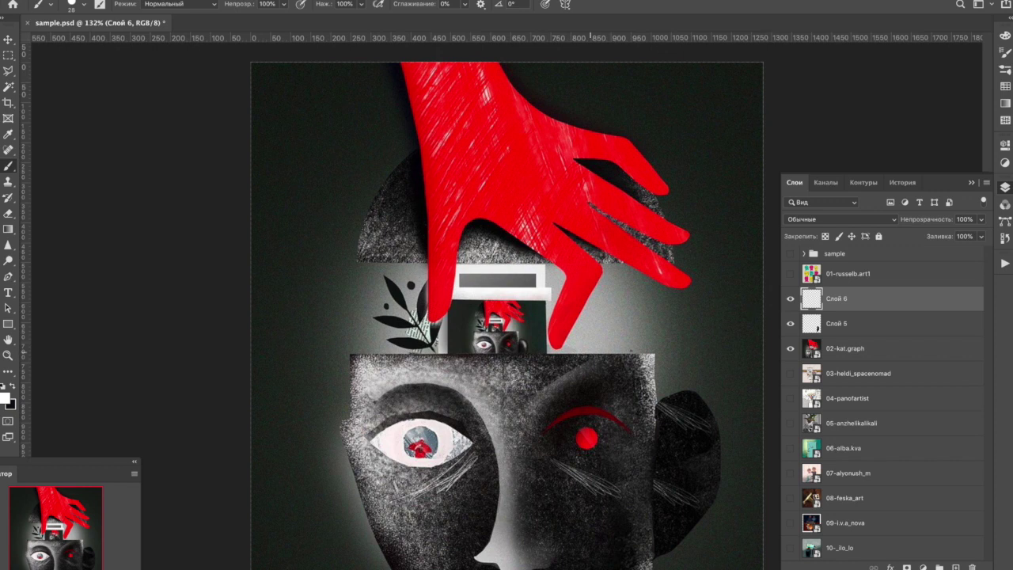
{"action": "left_click", "coordinate": [791, 323]}
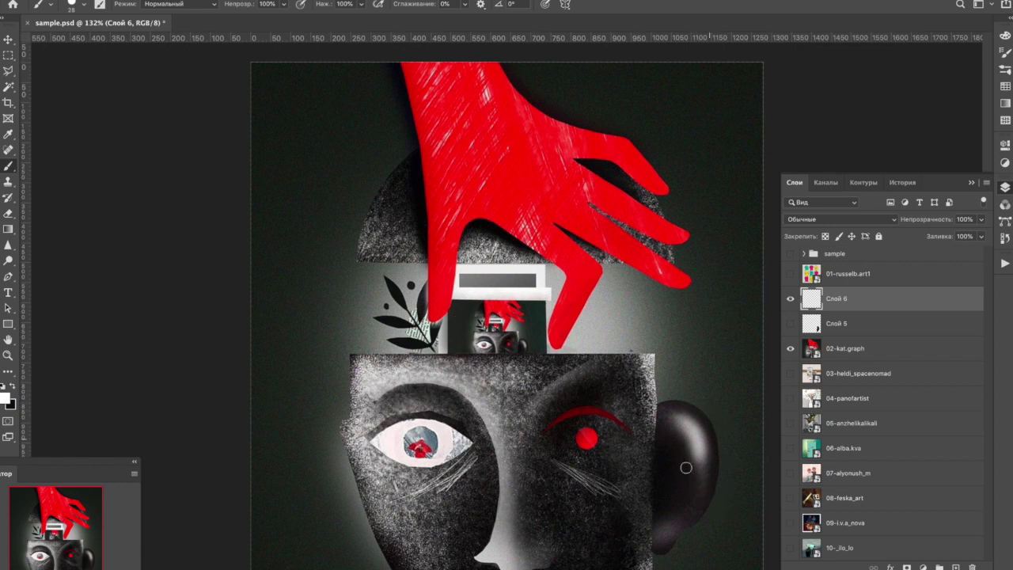
{"action": "left_click", "coordinate": [790, 324]}
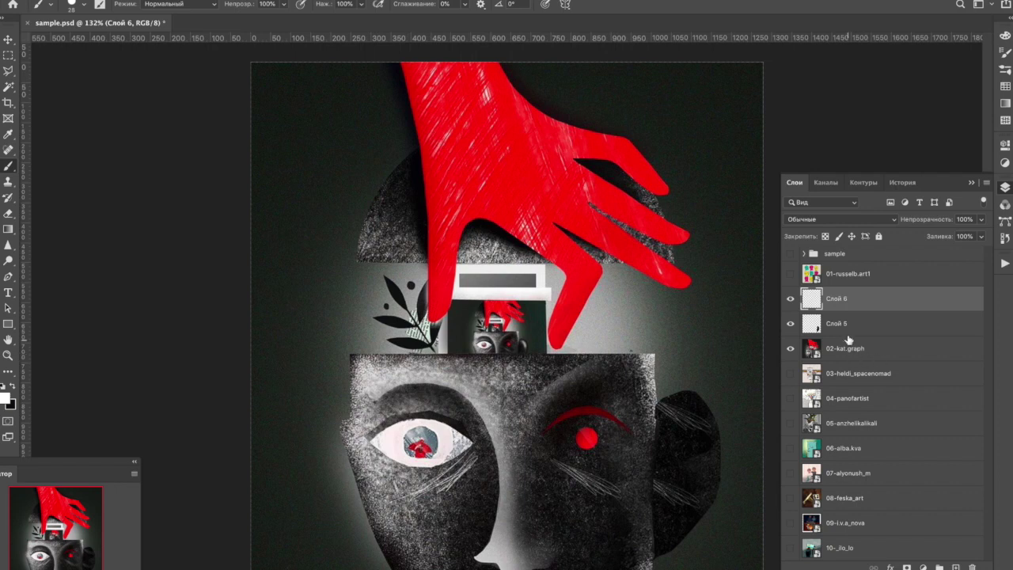
Enlarge the brush to 114 px and dab sampled dark tones over the glow beside the cheek below the white eye on Слой 6.
{"action": "left_click", "coordinate": [81, 4]}
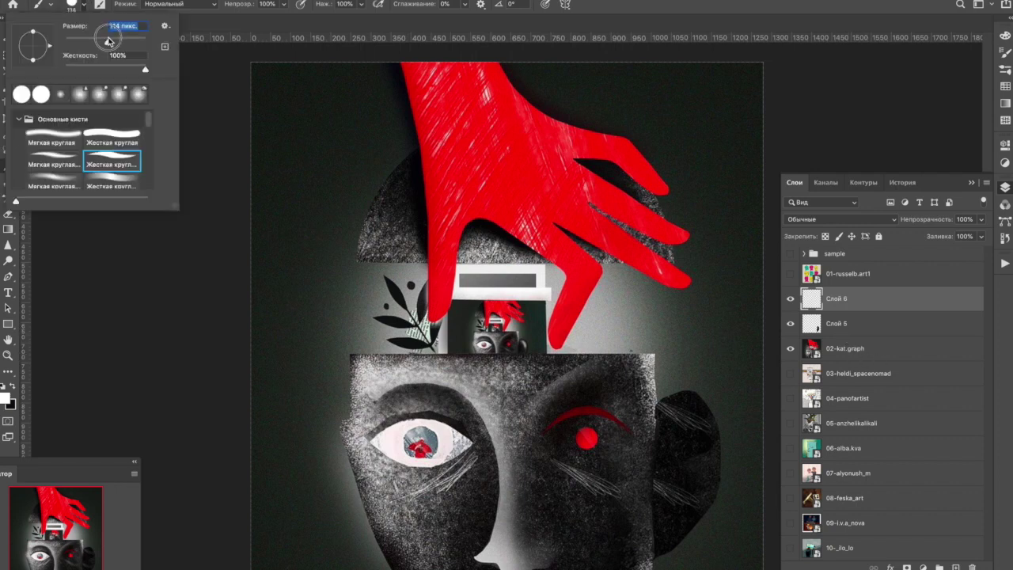
{"action": "left_click", "coordinate": [355, 526]}
{"action": "left_click_drag", "start_coordinate": [323, 525], "coordinate": [341, 554]}
{"action": "mouse_move", "coordinate": [332, 459]}
{"action": "left_mouse_down"}
{"action": "mouse_move", "coordinate": [348, 506]}
{"action": "mouse_move", "coordinate": [391, 569]}
{"action": "mouse_move", "coordinate": [339, 464]}
{"action": "mouse_move", "coordinate": [368, 558]}
{"action": "left_mouse_up"}
{"action": "left_click_drag", "start_coordinate": [315, 535], "coordinate": [283, 502]}
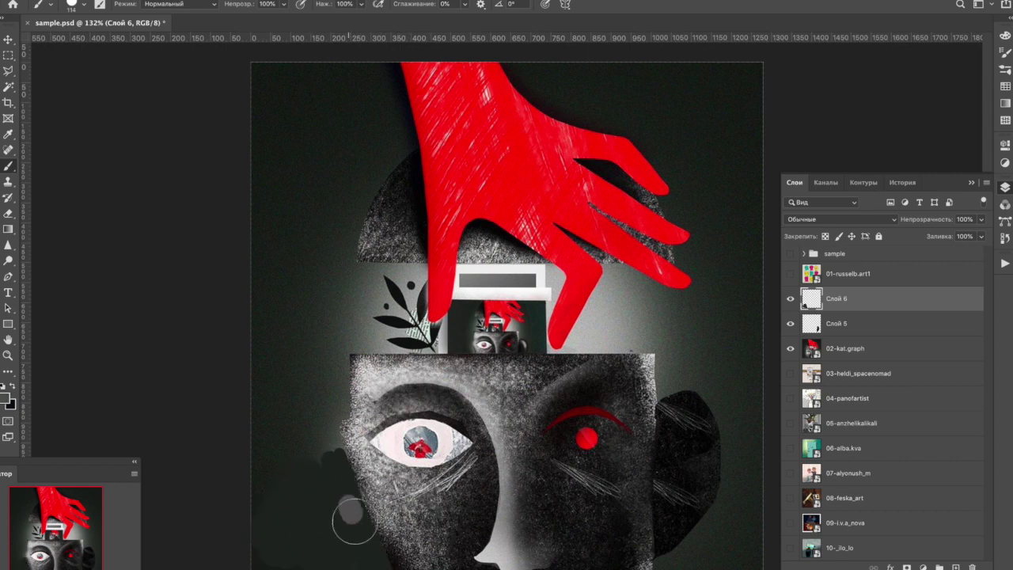
{"action": "left_click", "coordinate": [393, 541], "text": "alt"}
{"action": "mouse_move", "coordinate": [393, 542]}
{"action": "left_mouse_down"}
{"action": "mouse_move", "coordinate": [361, 522]}
{"action": "mouse_move", "coordinate": [371, 547]}
{"action": "mouse_move", "coordinate": [347, 491]}
{"action": "mouse_move", "coordinate": [386, 564]}
{"action": "mouse_move", "coordinate": [348, 557]}
{"action": "mouse_move", "coordinate": [349, 546]}
{"action": "mouse_move", "coordinate": [311, 564]}
{"action": "mouse_move", "coordinate": [271, 557]}
{"action": "mouse_move", "coordinate": [338, 507]}
{"action": "mouse_move", "coordinate": [284, 530]}
{"action": "mouse_move", "coordinate": [280, 557]}
{"action": "mouse_move", "coordinate": [252, 505]}
{"action": "mouse_move", "coordinate": [314, 468]}
{"action": "mouse_move", "coordinate": [320, 441]}
{"action": "mouse_move", "coordinate": [339, 448]}
{"action": "mouse_move", "coordinate": [332, 479]}
{"action": "mouse_move", "coordinate": [302, 506]}
{"action": "left_mouse_up"}
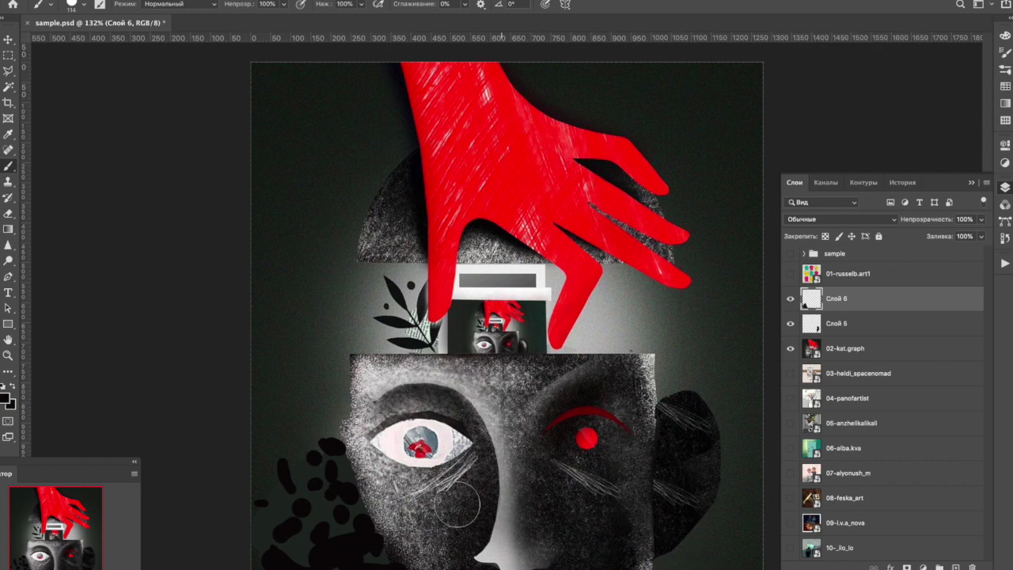
Compare the illustration with the dark dabs on Слой 6 hidden and shown, then hide both Слой 6 and Слой 5.
{"action": "left_click", "coordinate": [789, 302]}
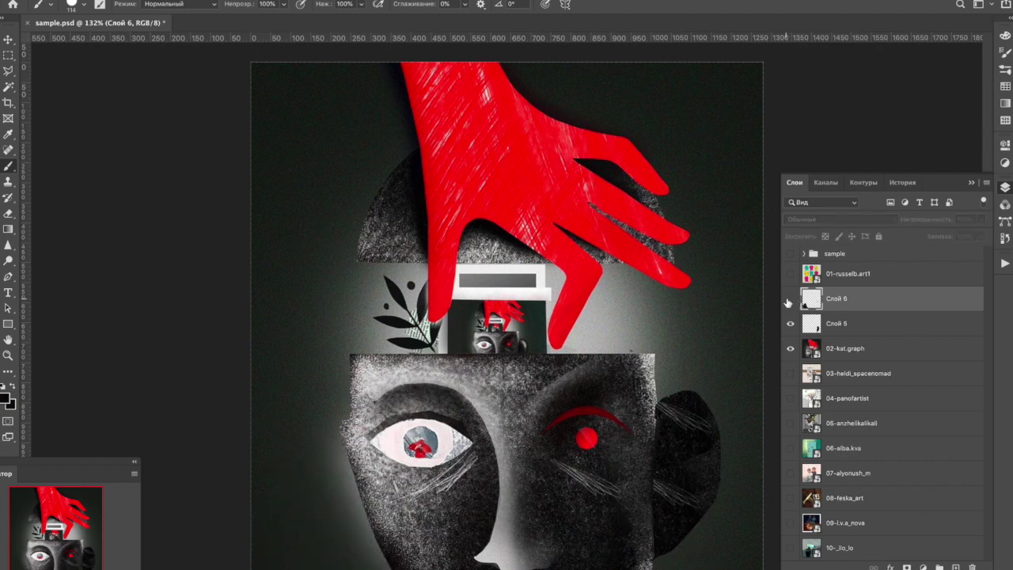
{"action": "left_click", "coordinate": [788, 300]}
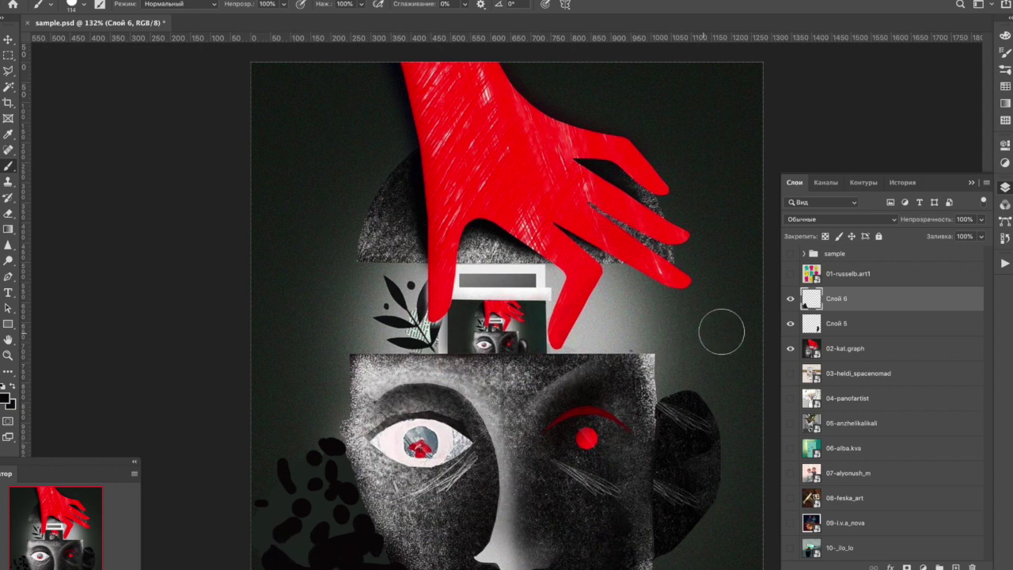
{"action": "left_click_drag", "start_coordinate": [791, 298], "coordinate": [790, 324]}
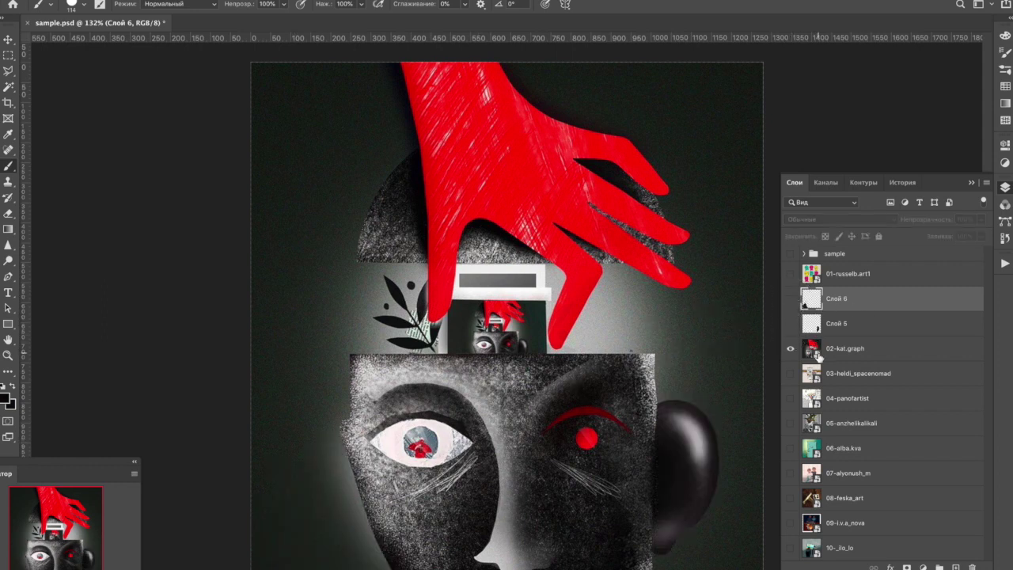
Delete the two temporary correction layers, Слой 6 and Слой 5, above illustration 02.
{"action": "left_click", "coordinate": [847, 348]}
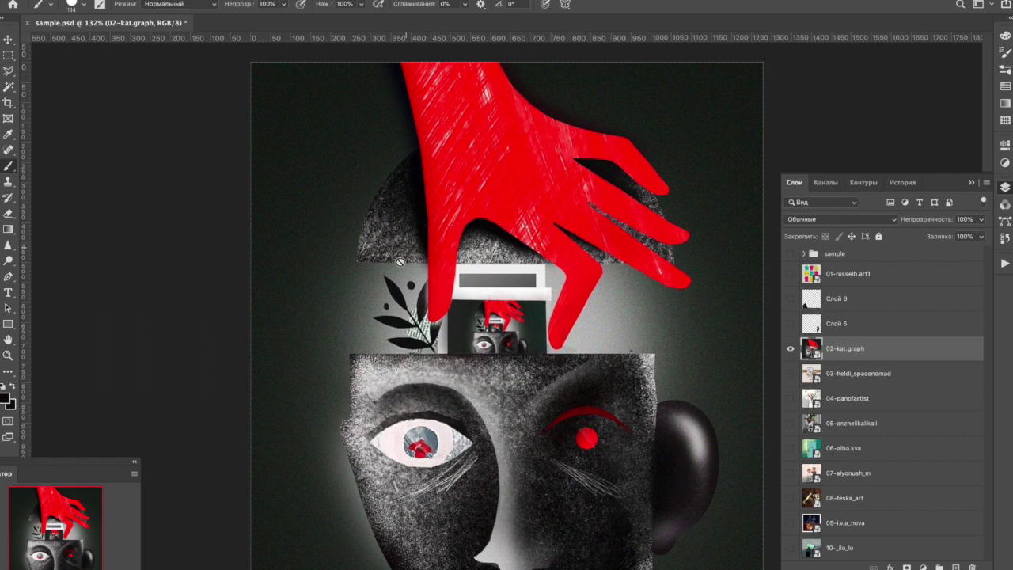
{"action": "left_click", "coordinate": [855, 305]}
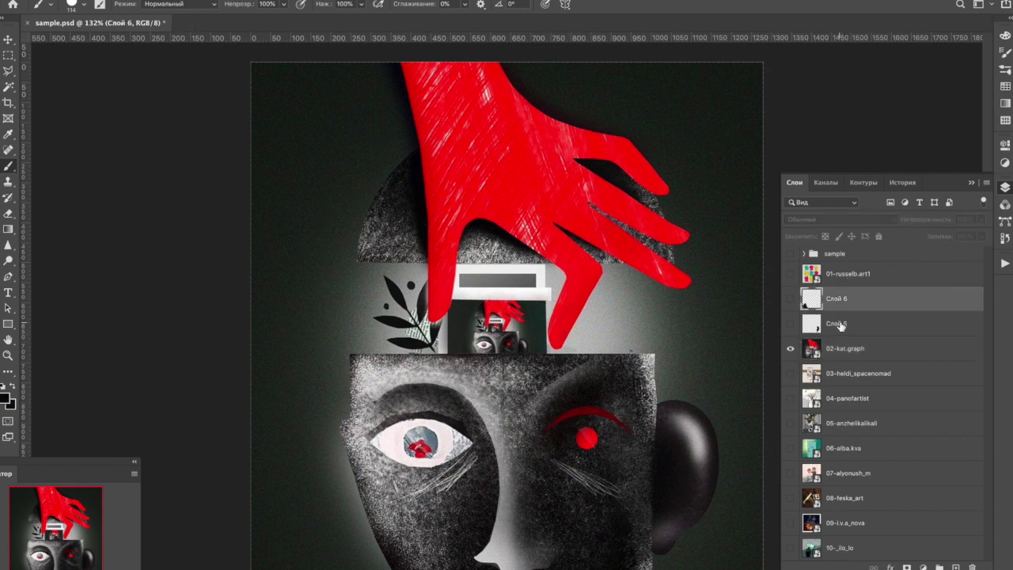
{"action": "left_click", "coordinate": [845, 328], "text": "shift"}
{"action": "key", "text": "Delete"}
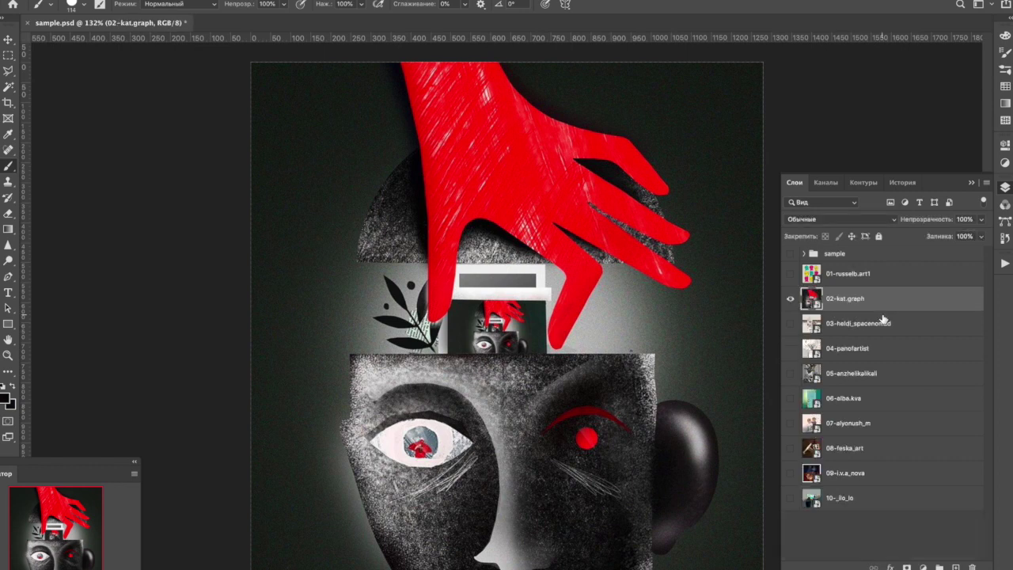
Show and expand the sample mockup group over illustration 02, and switch from the vertical layout v to the horizontal layout h.
{"action": "left_click", "coordinate": [789, 254]}
{"action": "left_click", "coordinate": [820, 260]}
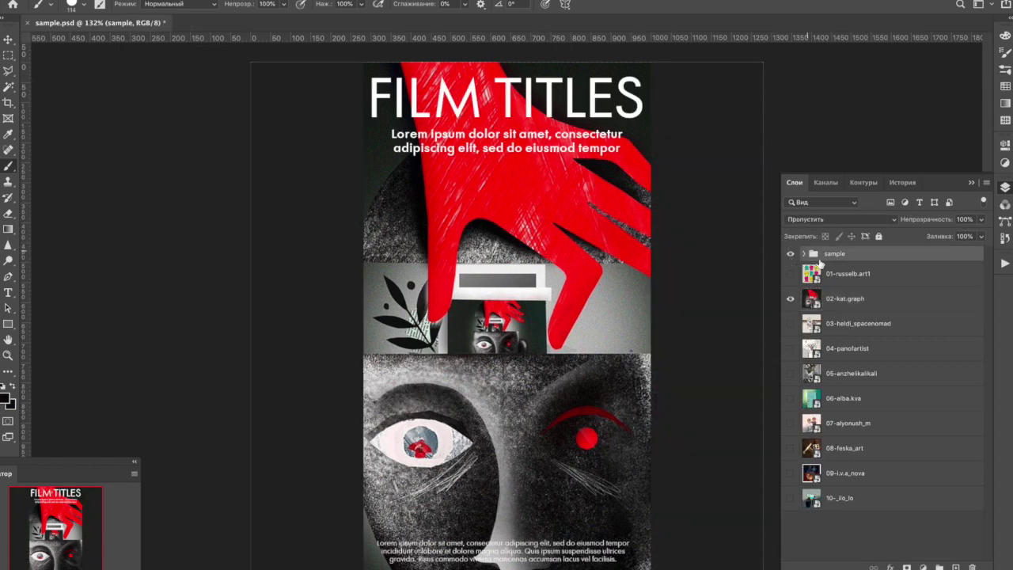
{"action": "left_click", "coordinate": [804, 253]}
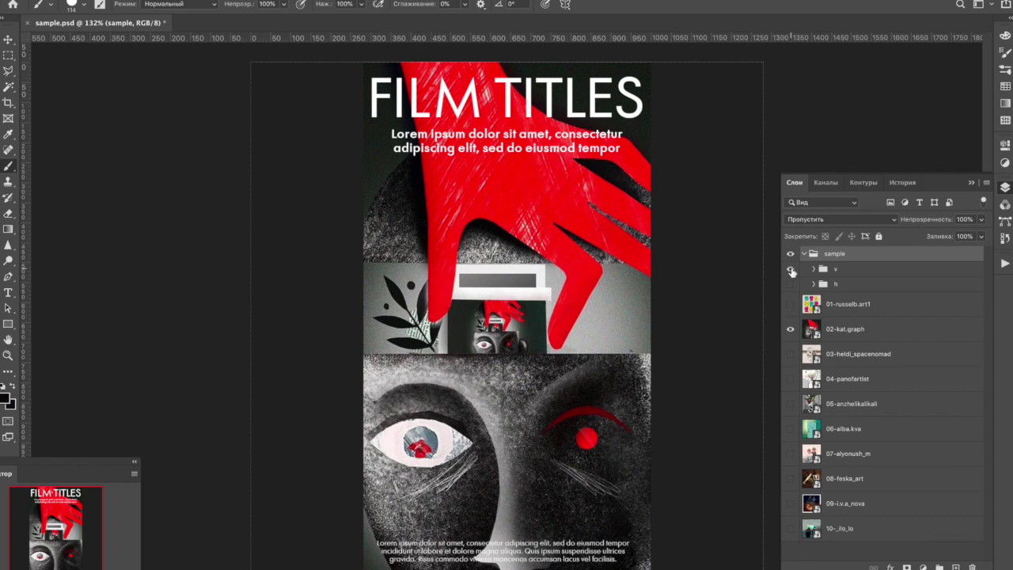
{"action": "left_click", "coordinate": [791, 270]}
{"action": "left_click", "coordinate": [791, 285]}
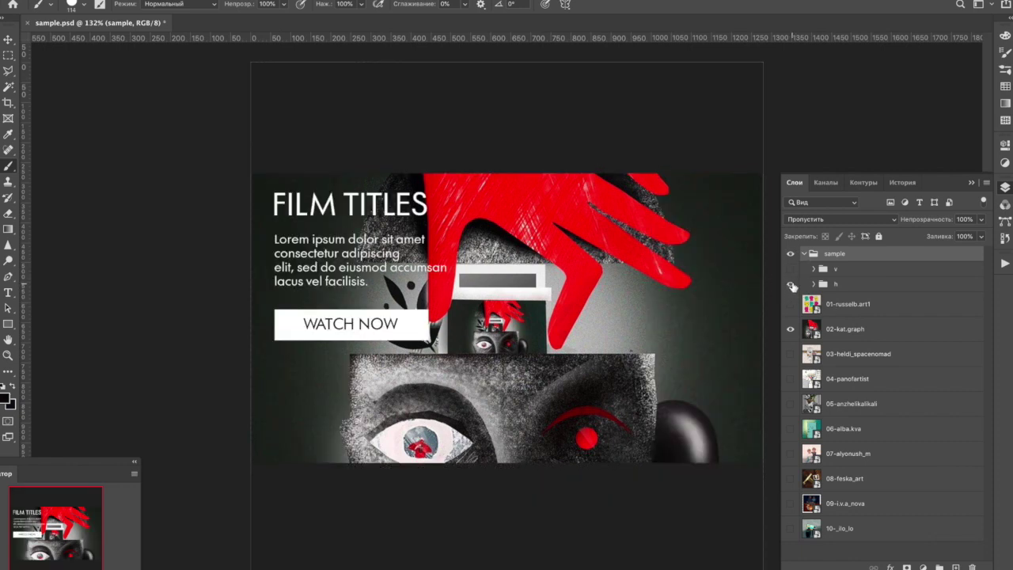
Alternate between layouts v and h over illustration 02, turn both on, and collapse and hide the sample group.
{"action": "left_click", "coordinate": [791, 270]}
{"action": "left_click", "coordinate": [790, 285]}
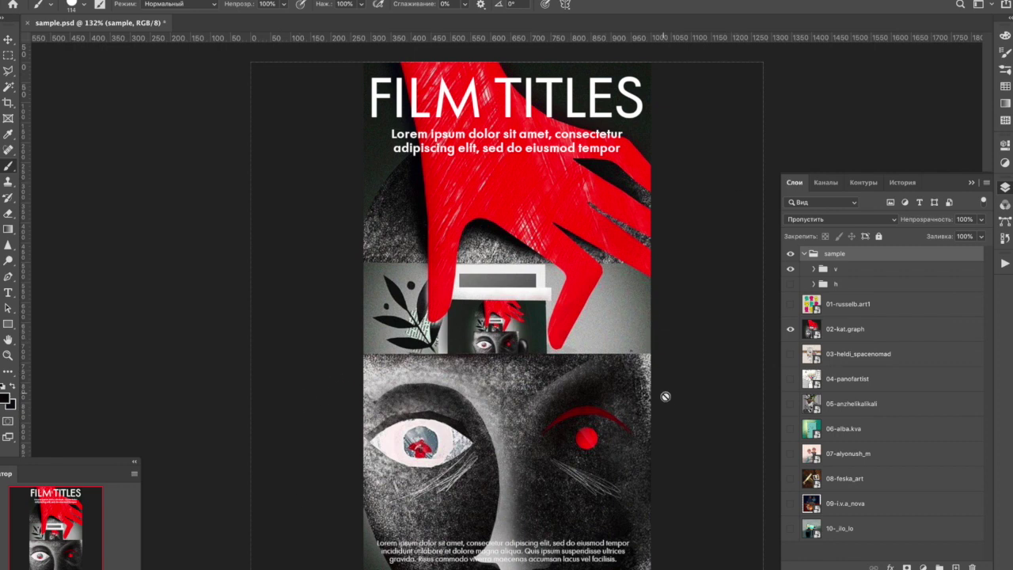
{"action": "left_click", "coordinate": [791, 269]}
{"action": "left_click", "coordinate": [790, 284]}
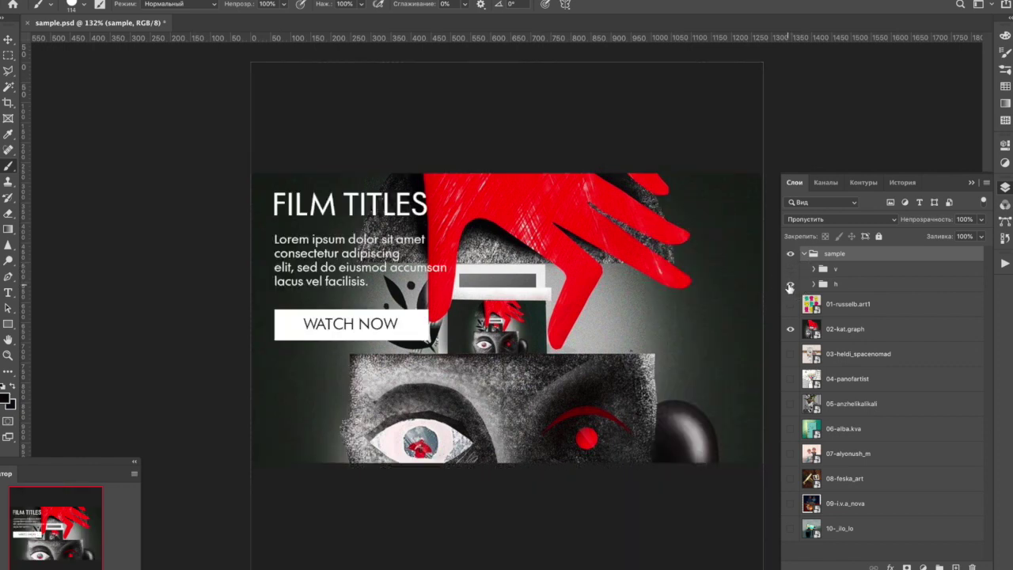
{"action": "left_click", "coordinate": [790, 284]}
{"action": "left_click", "coordinate": [790, 270]}
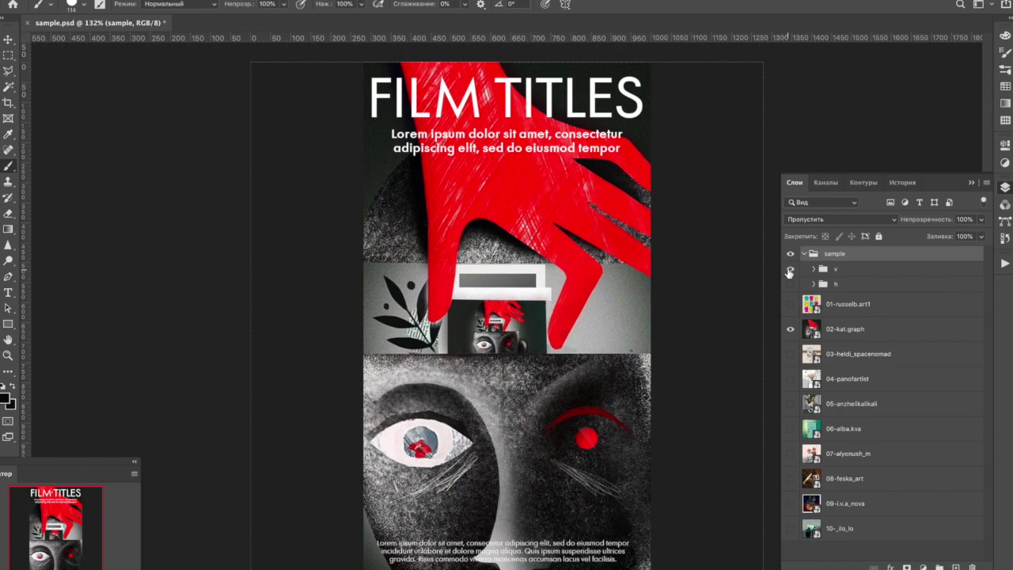
{"action": "left_click", "coordinate": [790, 284]}
{"action": "left_click", "coordinate": [804, 254]}
{"action": "left_click", "coordinate": [790, 254]}
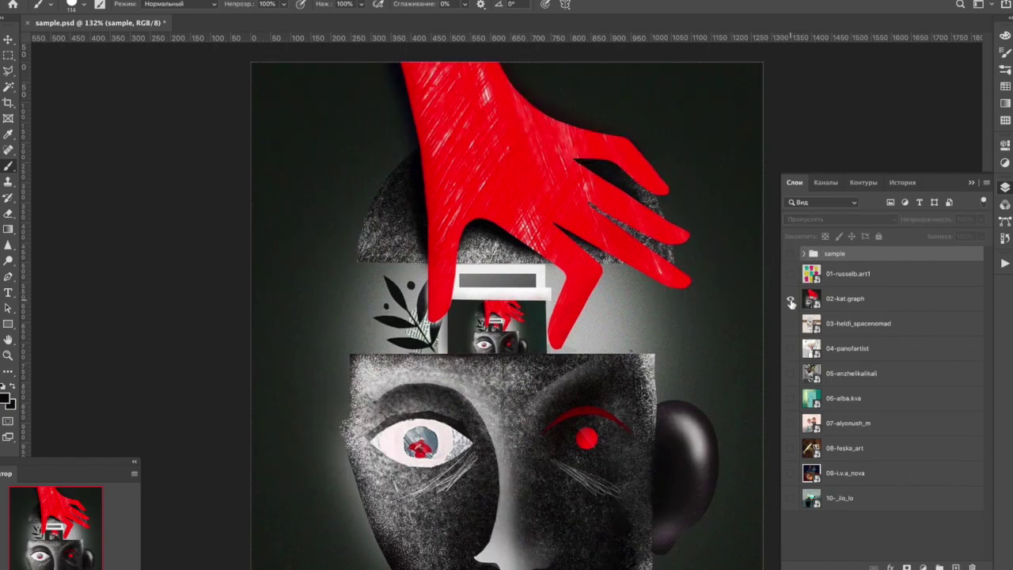
Hide illustration 02, display and select illustration 03, and briefly compare it with illustration 01.
{"action": "left_click", "coordinate": [791, 299]}
{"action": "left_click", "coordinate": [887, 336]}
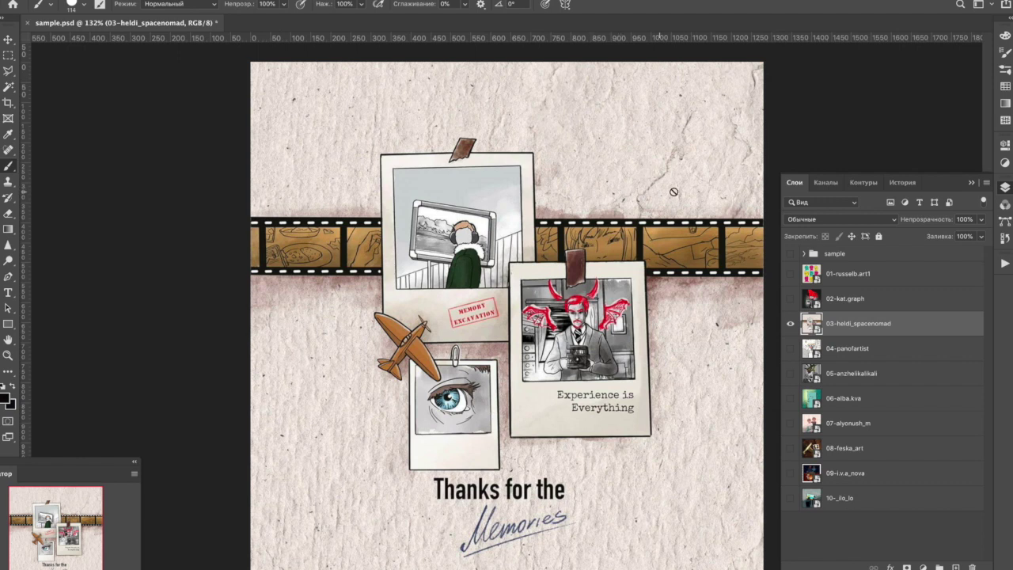
{"action": "left_click", "coordinate": [791, 275]}
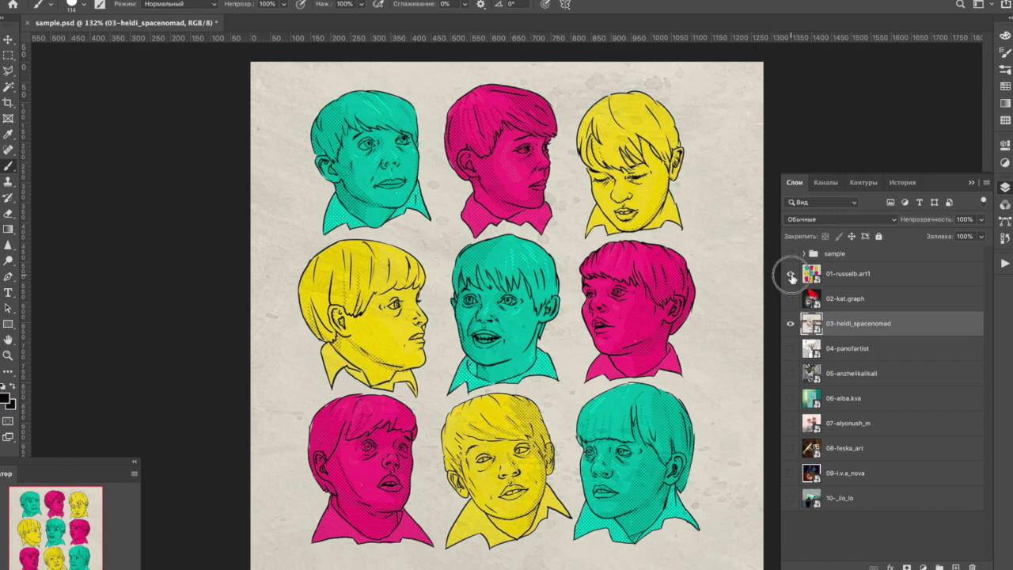
{"action": "left_click", "coordinate": [791, 275]}
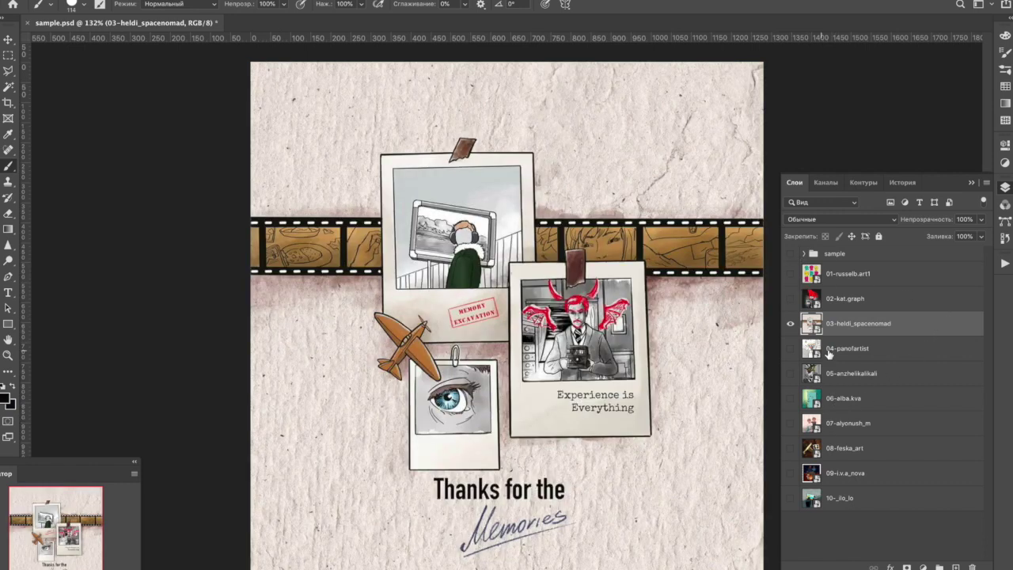
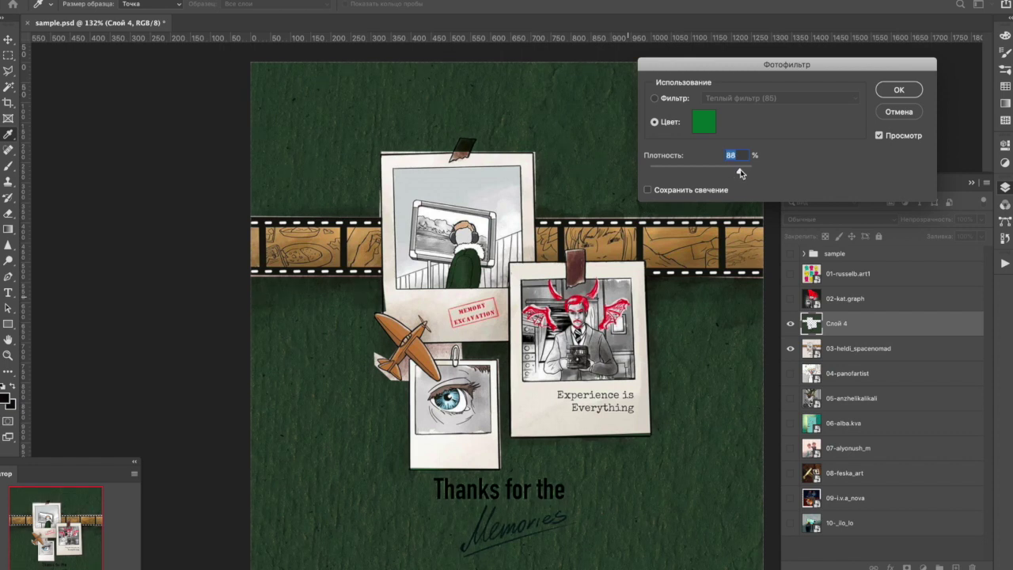
Apply the green photo filter to the background copy Слой 4 at 91% density and compare the illustration with that layer hidden and shown.
{"action": "left_click_drag", "start_coordinate": [742, 171], "coordinate": [745, 172]}
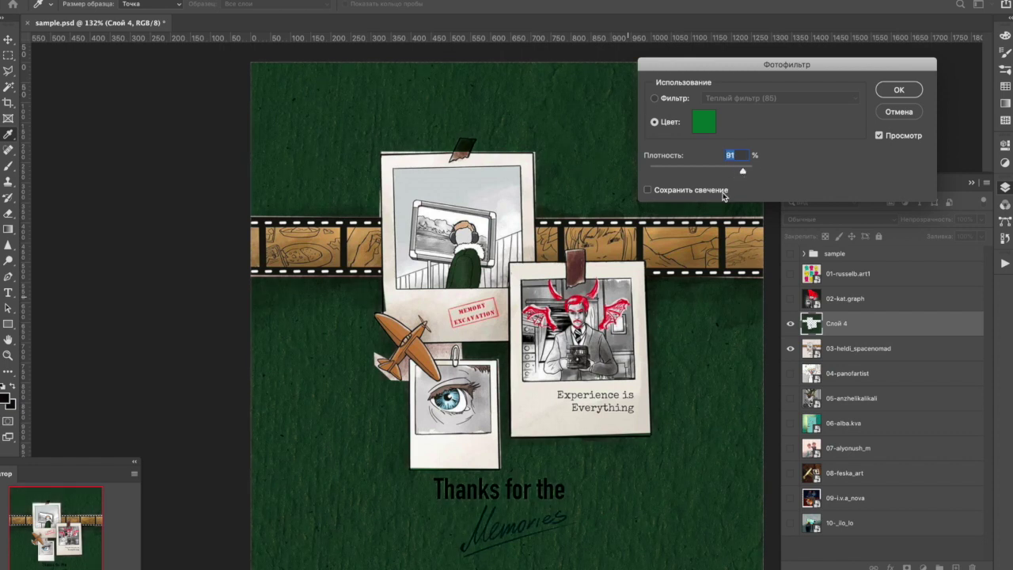
{"action": "left_click", "coordinate": [888, 97]}
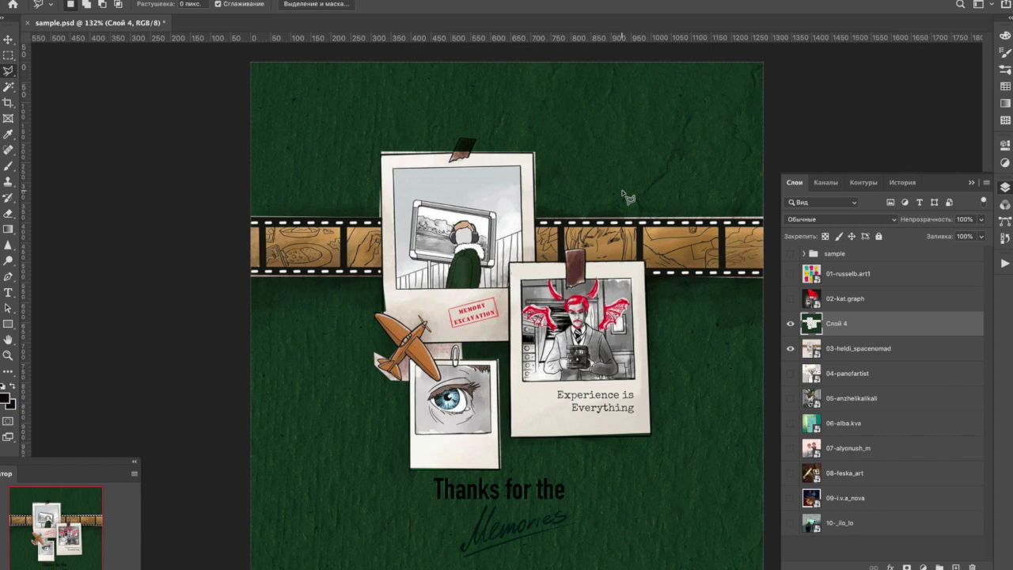
{"action": "left_click", "coordinate": [791, 325]}
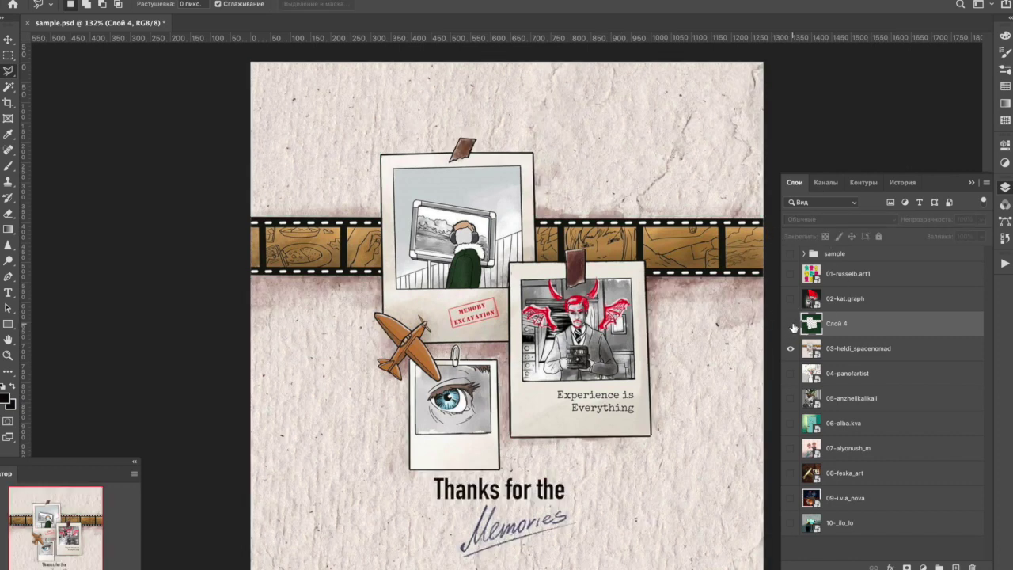
{"action": "left_click", "coordinate": [790, 324]}
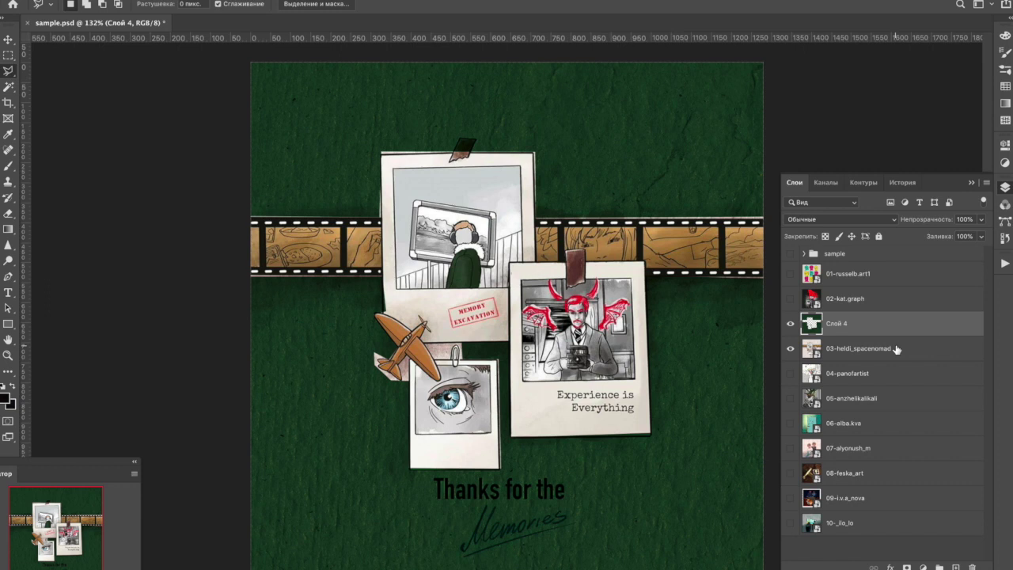
Delete the green background layer Слой 4 above illustration 03.
{"action": "left_click", "coordinate": [791, 349]}
{"action": "key", "text": "Delete"}
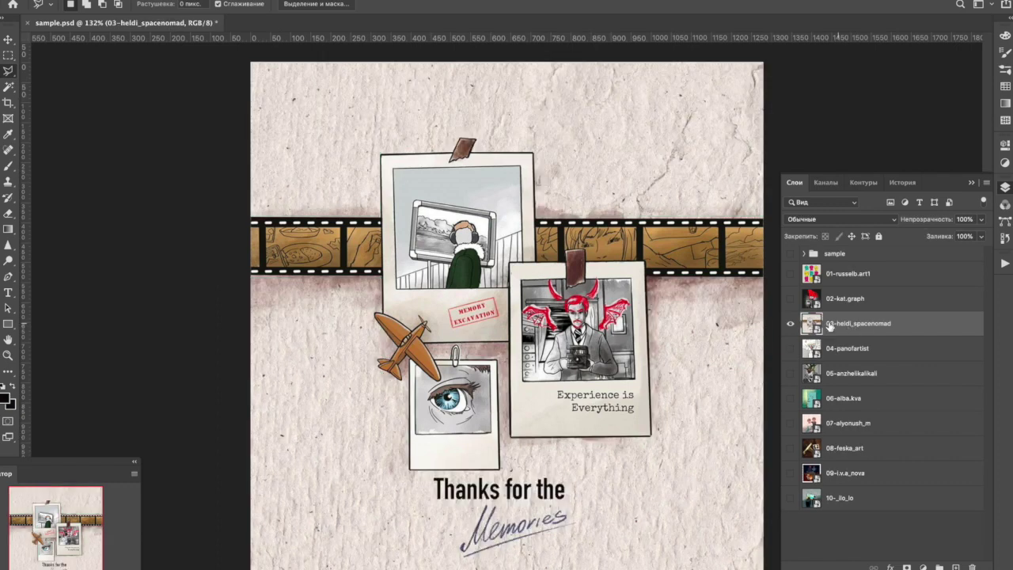
Show and expand the sample group over illustration 03, previewing the vertical layout v alone and then the horizontal layout h alone.
{"action": "left_click", "coordinate": [791, 255]}
{"action": "left_click", "coordinate": [804, 254]}
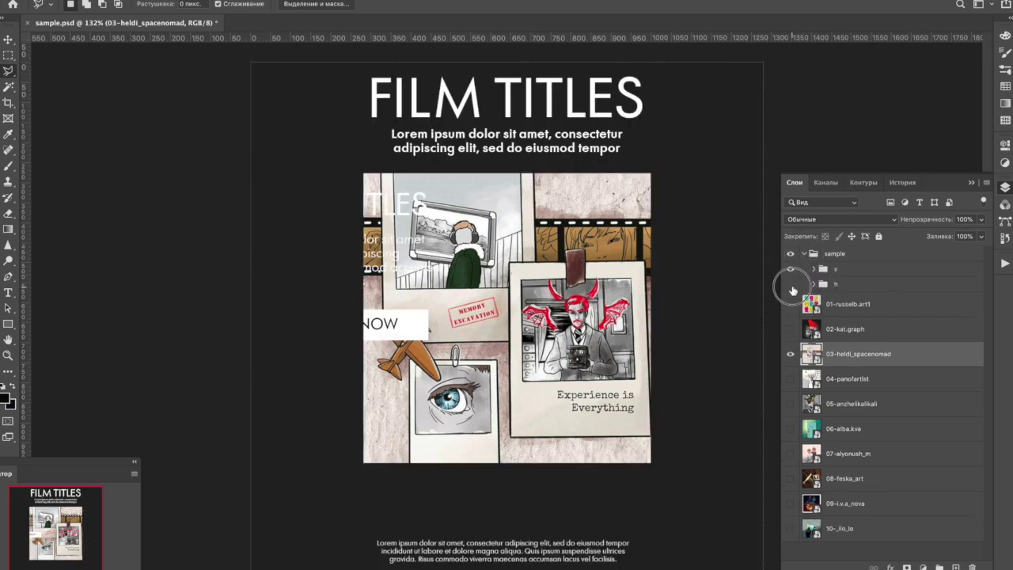
{"action": "left_click", "coordinate": [790, 283]}
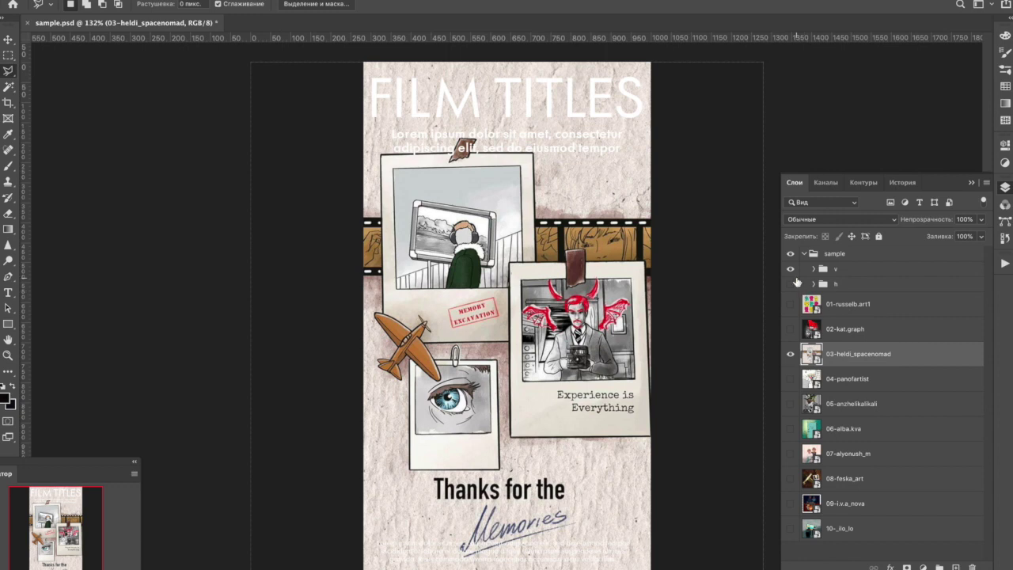
{"action": "left_click", "coordinate": [790, 283]}
{"action": "left_click", "coordinate": [791, 269]}
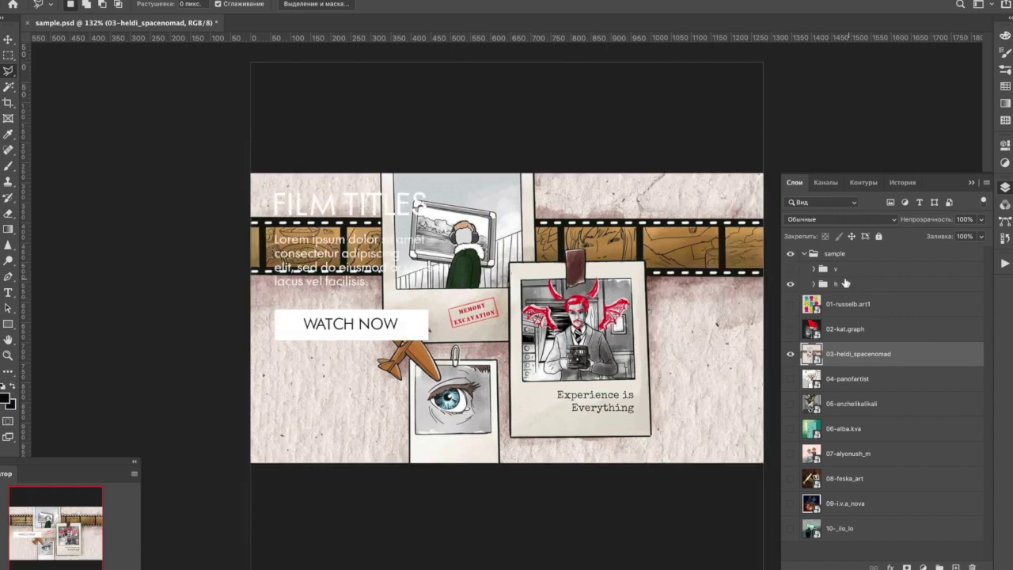
Move the horizontal layout's title, paragraph and WATCH NOW button together down toward the banner's lower edge.
{"action": "left_click", "coordinate": [814, 284]}
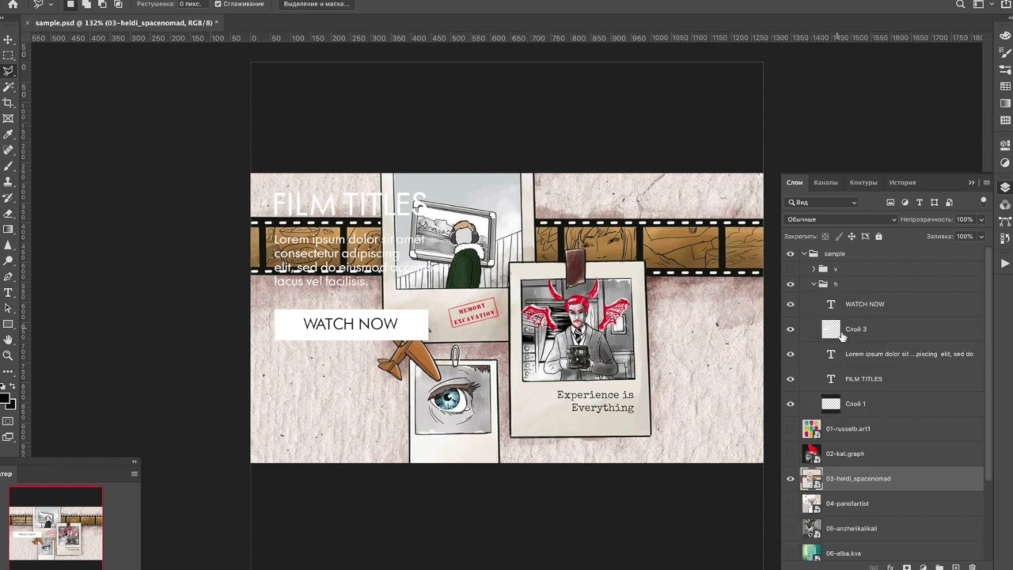
{"action": "left_click", "coordinate": [863, 381]}
{"action": "left_click", "coordinate": [871, 304], "text": "shift"}
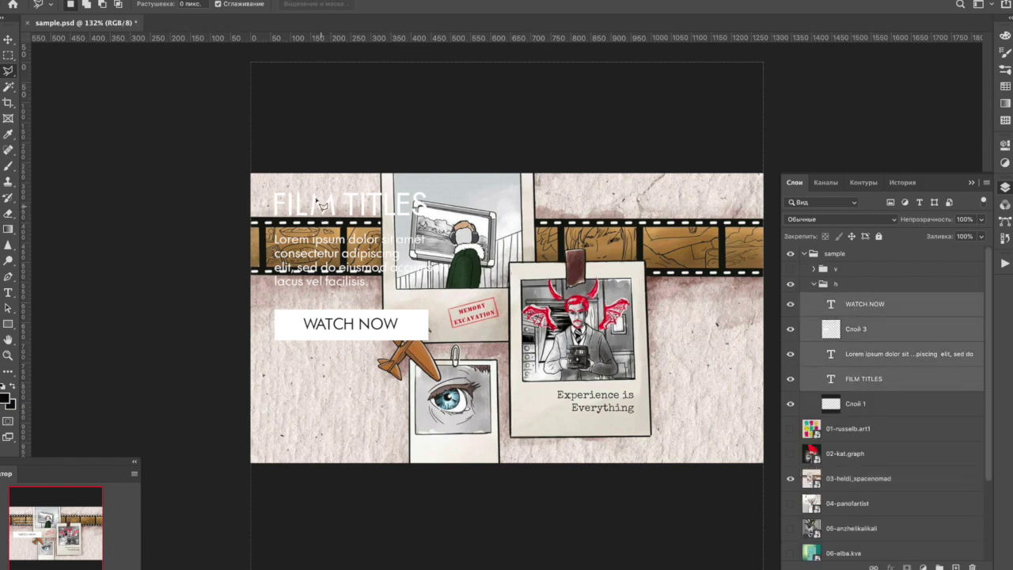
{"action": "key", "text": "v"}
{"action": "mouse_move", "coordinate": [379, 227]}
{"action": "left_mouse_down"}
{"action": "mouse_move", "coordinate": [551, 319]}
{"action": "mouse_move", "coordinate": [655, 393]}
{"action": "mouse_move", "coordinate": [636, 317]}
{"action": "mouse_move", "coordinate": [677, 328]}
{"action": "mouse_move", "coordinate": [373, 330]}
{"action": "left_mouse_up"}
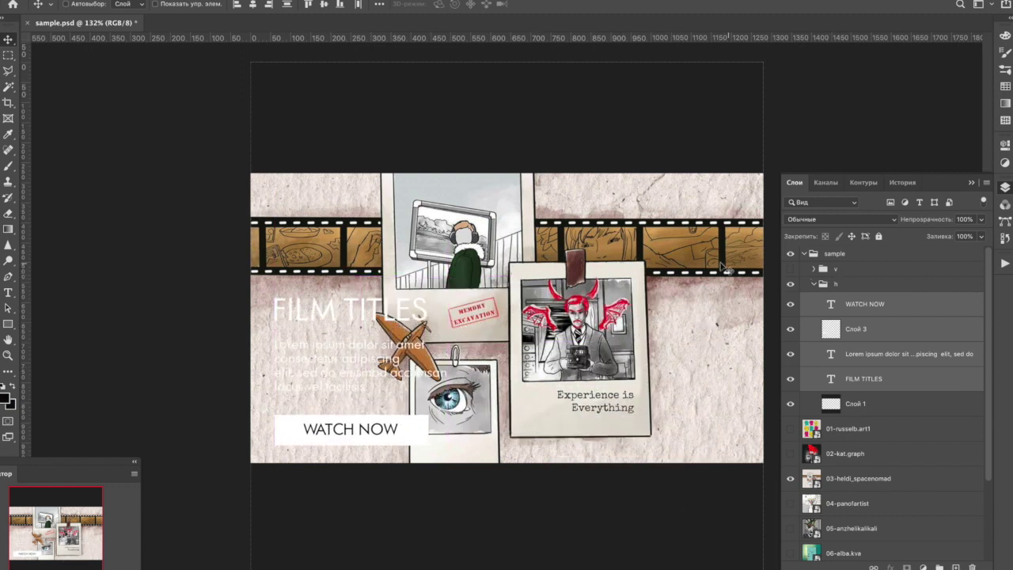
Undo the last move of the horizontal layout's texts, collapse group h and hide the sample group.
{"action": "key", "text": "ctrl+z"}
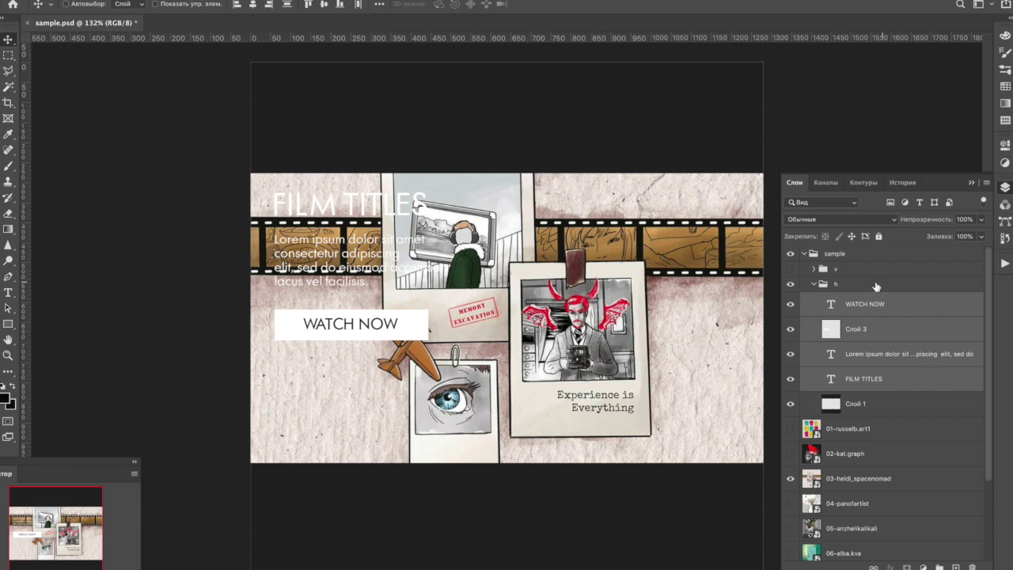
{"action": "left_click", "coordinate": [851, 287]}
{"action": "left_click", "coordinate": [814, 283]}
{"action": "left_click", "coordinate": [791, 267], "text": "alt"}
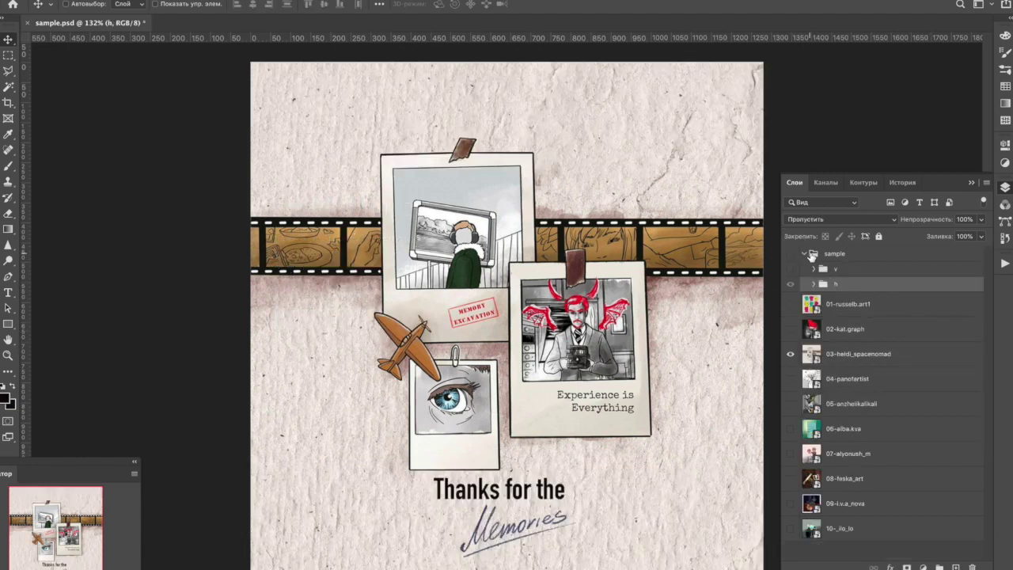
Collapse the sample group, hide illustration 03, and show and select illustration 04.
{"action": "left_click", "coordinate": [804, 253]}
{"action": "left_click", "coordinate": [791, 326]}
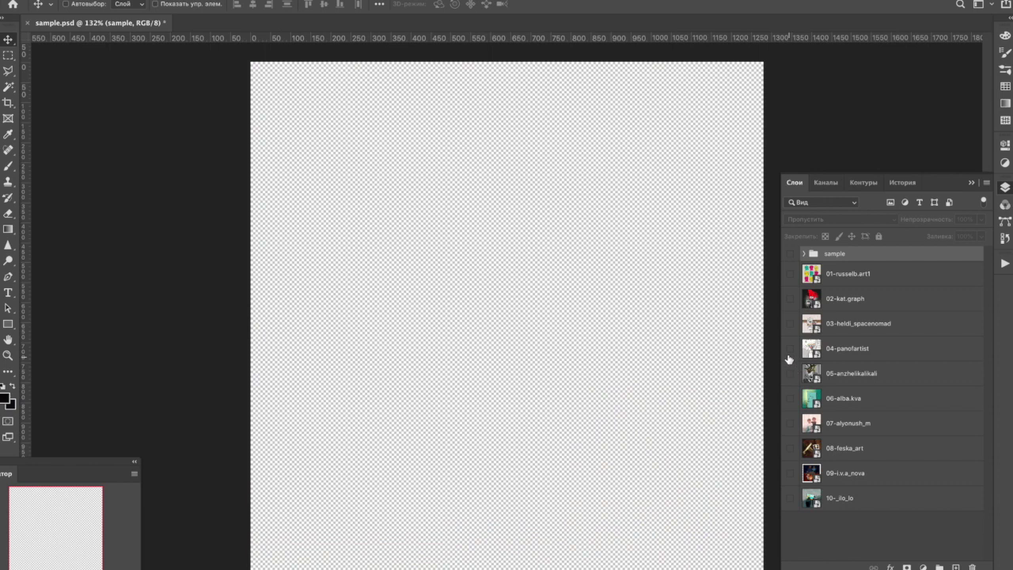
{"action": "left_click", "coordinate": [790, 349]}
{"action": "left_click", "coordinate": [895, 361]}
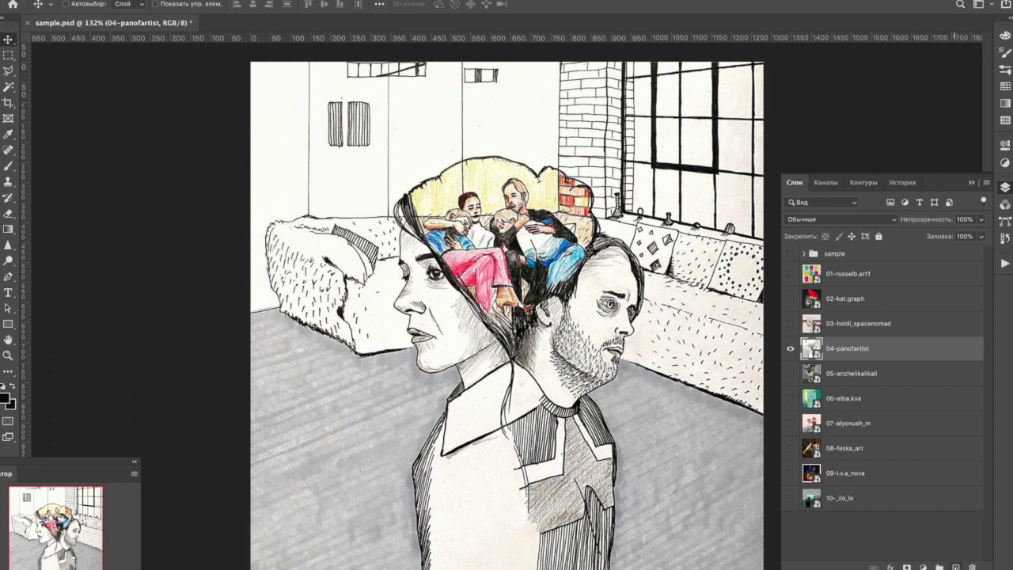
Add a new layer above illustration 04, fill it with black and lower its opacity to 65%.
{"action": "left_click", "coordinate": [956, 567]}
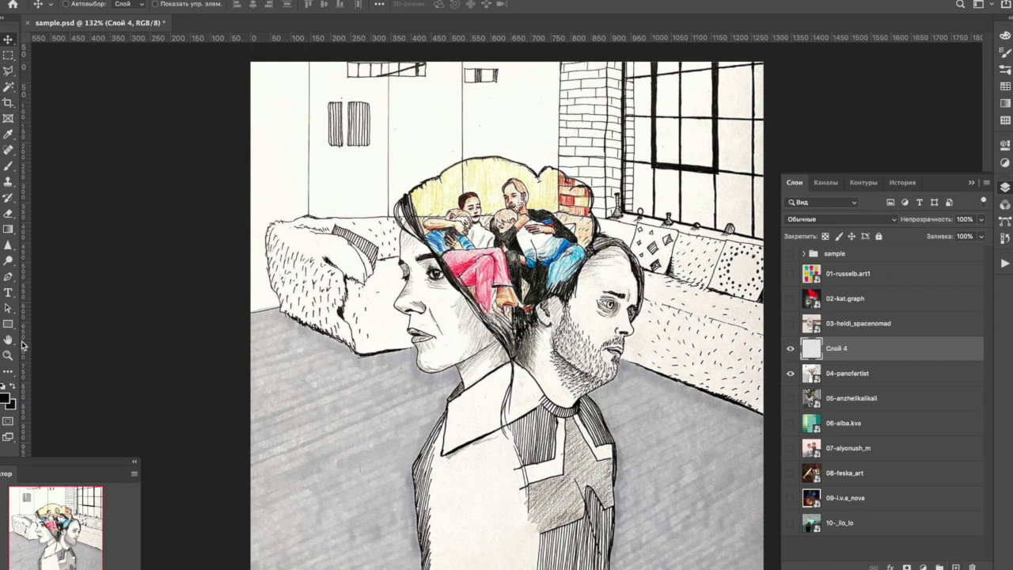
{"action": "left_click", "coordinate": [7, 374]}
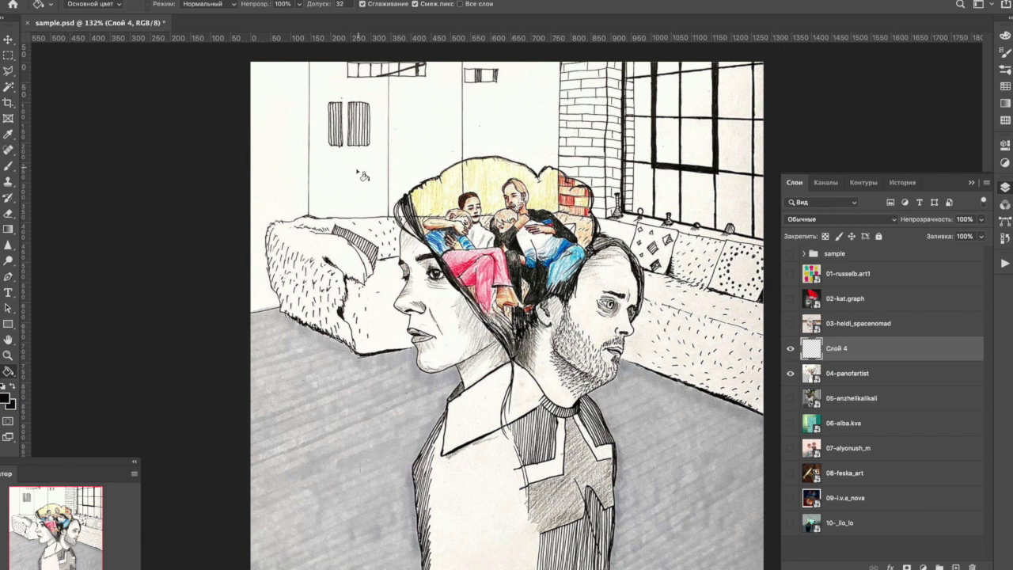
{"action": "key", "text": "alt+BackSpace"}
{"action": "left_click", "coordinate": [982, 219]}
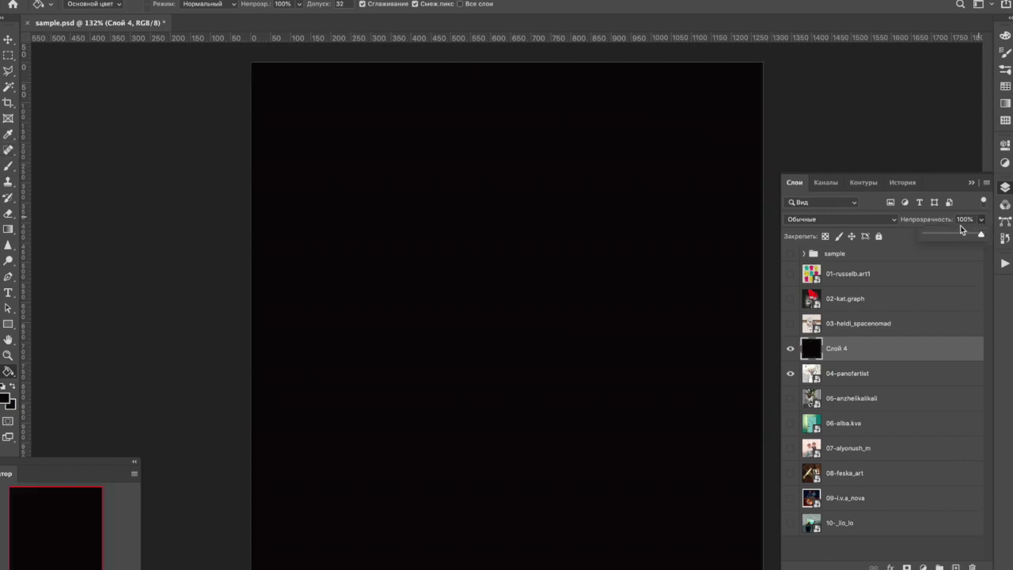
{"action": "left_click_drag", "start_coordinate": [956, 235], "coordinate": [962, 237]}
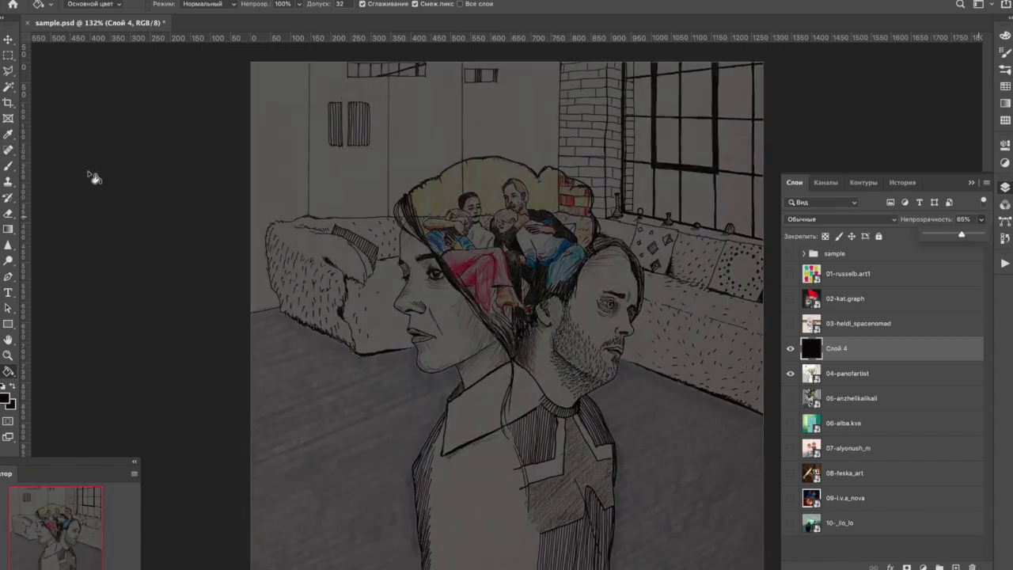
Erase the black fill over the coloured family scene inside the heads with a 132 px eraser.
{"action": "left_click", "coordinate": [8, 168]}
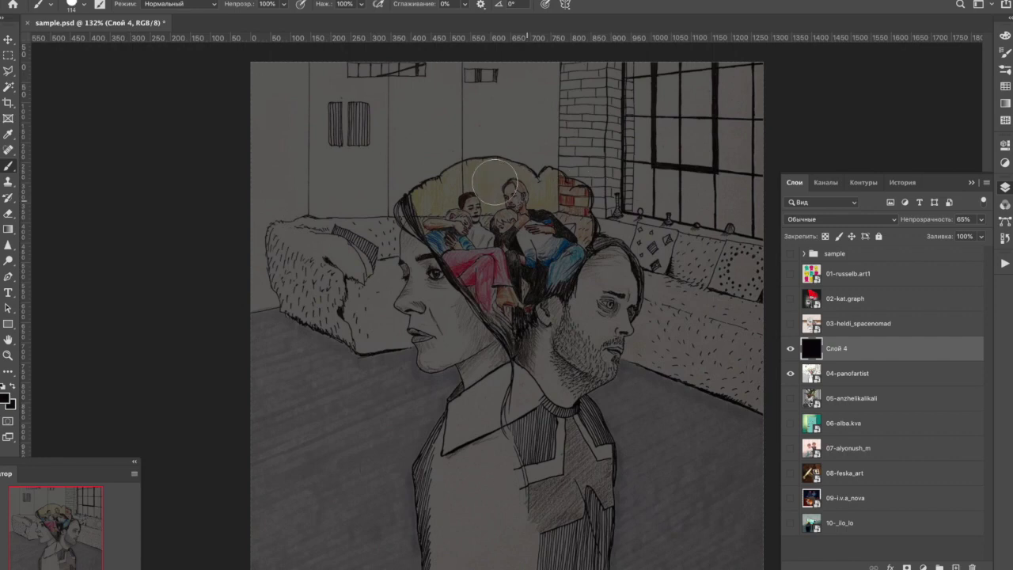
{"action": "left_click", "coordinate": [8, 213]}
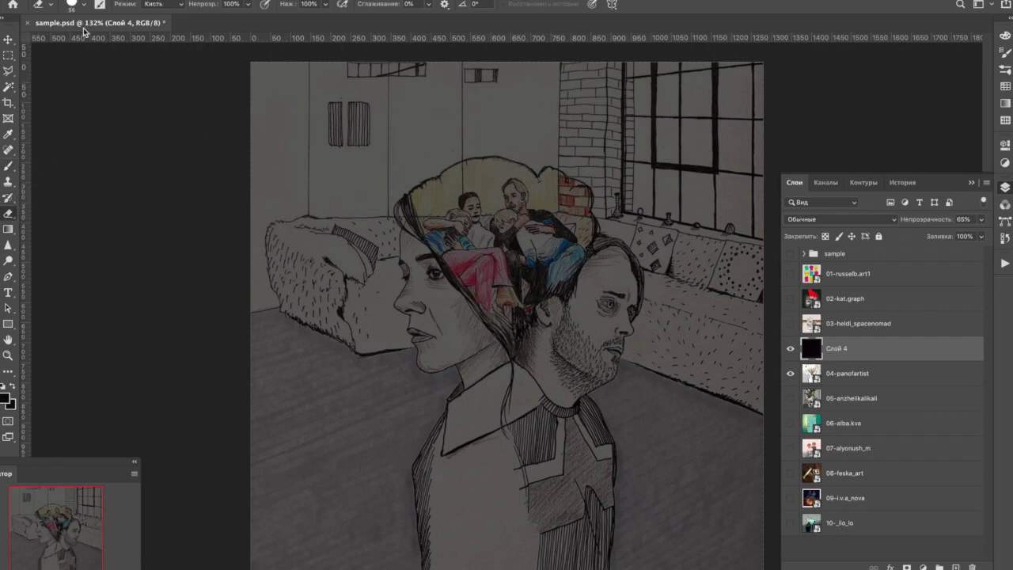
{"action": "left_click", "coordinate": [77, 7]}
{"action": "mouse_move", "coordinate": [485, 206]}
{"action": "left_mouse_down"}
{"action": "mouse_move", "coordinate": [531, 207]}
{"action": "mouse_move", "coordinate": [515, 184]}
{"action": "mouse_move", "coordinate": [463, 182]}
{"action": "mouse_move", "coordinate": [425, 203]}
{"action": "mouse_move", "coordinate": [499, 293]}
{"action": "mouse_move", "coordinate": [487, 210]}
{"action": "mouse_move", "coordinate": [455, 182]}
{"action": "mouse_move", "coordinate": [541, 204]}
{"action": "mouse_move", "coordinate": [566, 178]}
{"action": "mouse_move", "coordinate": [582, 218]}
{"action": "mouse_move", "coordinate": [506, 316]}
{"action": "mouse_move", "coordinate": [523, 237]}
{"action": "left_mouse_up"}
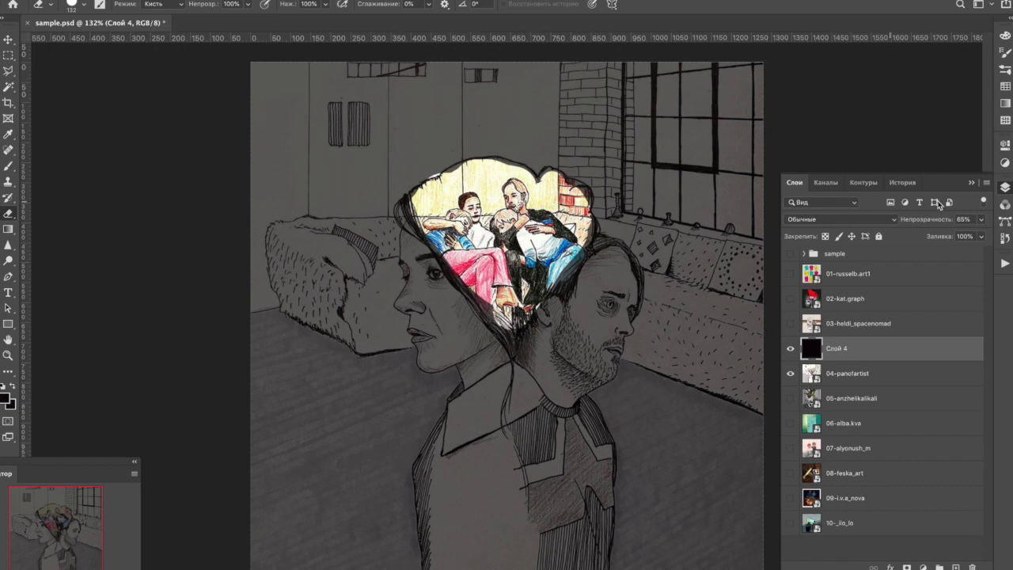
Set the darkening layer Слой 4 to the Умножение blend mode at 76% opacity.
{"action": "left_click_drag", "start_coordinate": [982, 220], "coordinate": [1000, 240]}
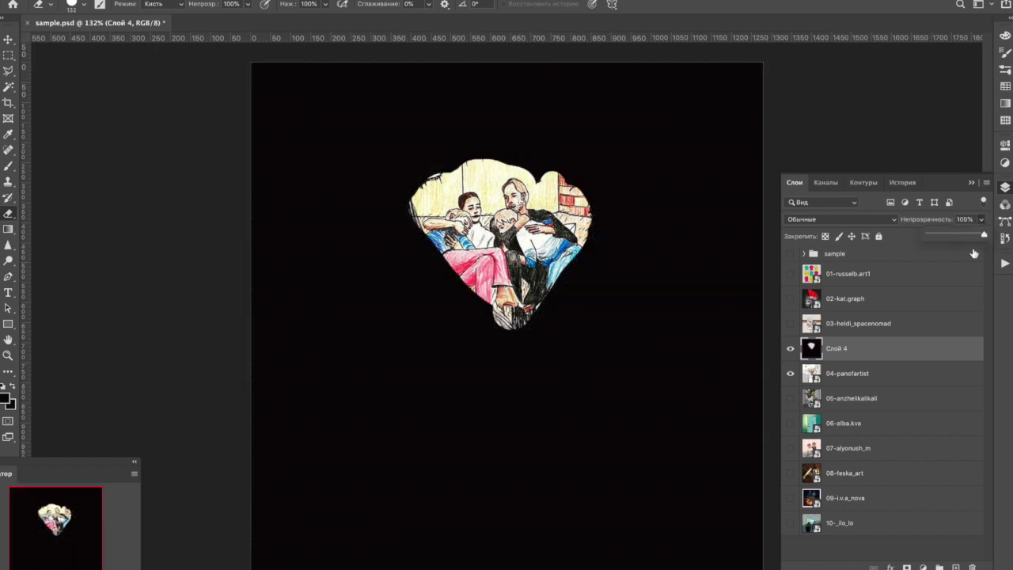
{"action": "left_click", "coordinate": [869, 222]}
{"action": "left_click", "coordinate": [863, 255]}
{"action": "left_click_drag", "start_coordinate": [981, 226], "coordinate": [970, 241]}
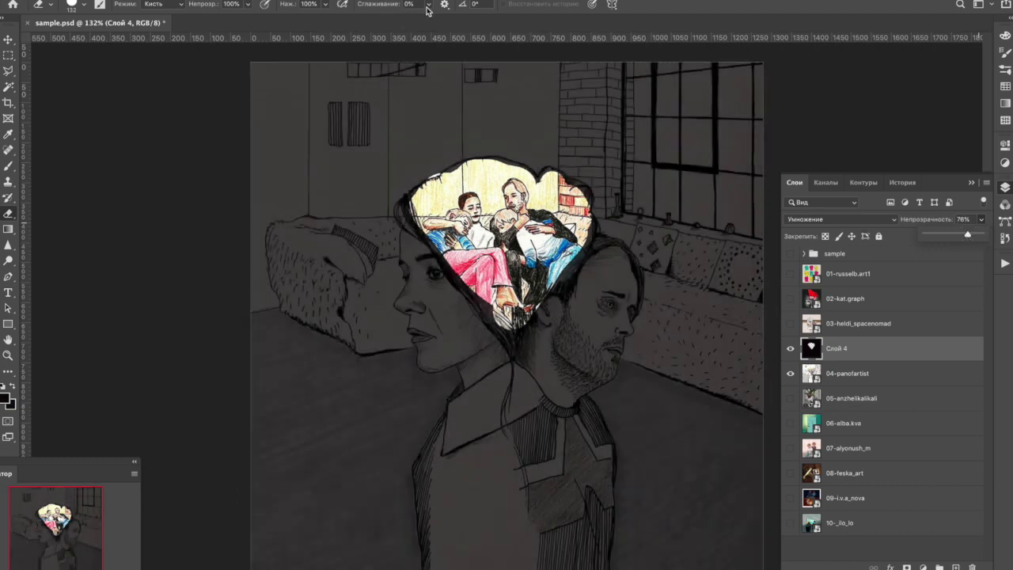
Partly erase the darkening over both faces, first at 33% eraser opacity and again at 68%.
{"action": "left_click", "coordinate": [246, 6]}
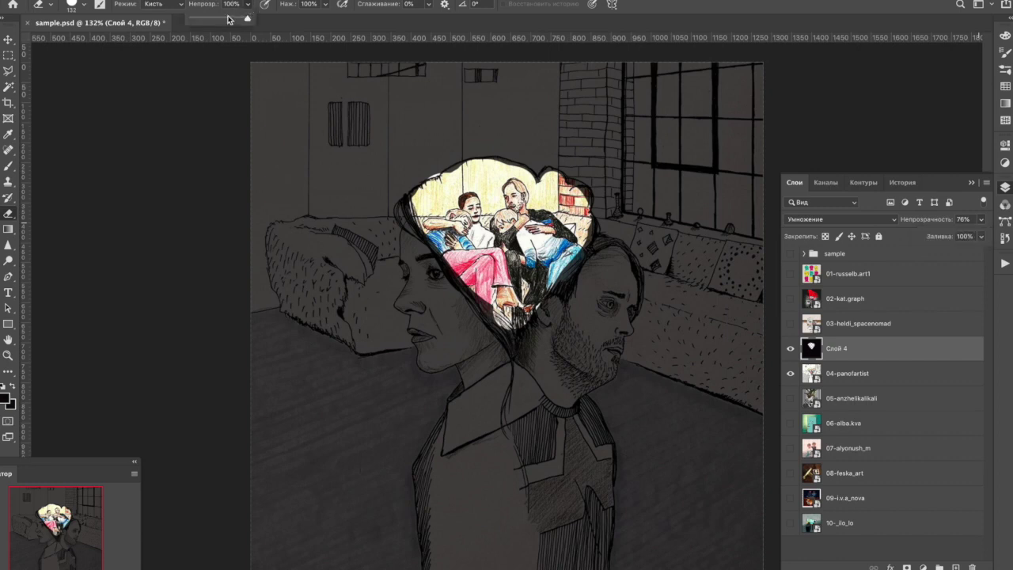
{"action": "mouse_move", "coordinate": [431, 248]}
{"action": "left_mouse_down"}
{"action": "mouse_move", "coordinate": [405, 261]}
{"action": "mouse_move", "coordinate": [412, 301]}
{"action": "mouse_move", "coordinate": [470, 319]}
{"action": "mouse_move", "coordinate": [413, 336]}
{"action": "mouse_move", "coordinate": [422, 360]}
{"action": "mouse_move", "coordinate": [491, 372]}
{"action": "mouse_move", "coordinate": [570, 316]}
{"action": "mouse_move", "coordinate": [574, 293]}
{"action": "mouse_move", "coordinate": [602, 261]}
{"action": "mouse_move", "coordinate": [605, 333]}
{"action": "mouse_move", "coordinate": [570, 380]}
{"action": "mouse_move", "coordinate": [625, 301]}
{"action": "mouse_move", "coordinate": [610, 256]}
{"action": "left_mouse_up"}
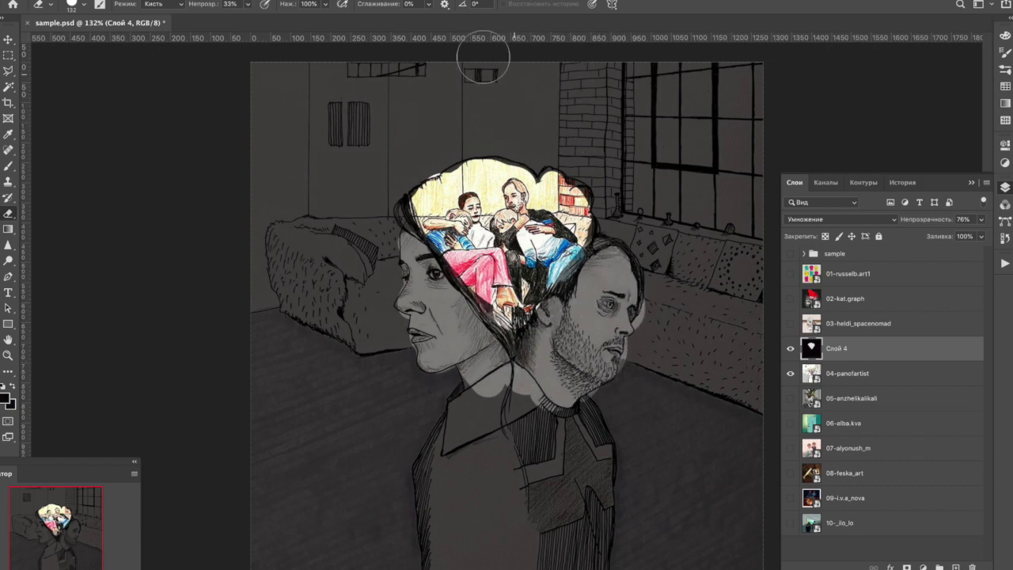
{"action": "key", "text": "6"}
{"action": "key", "text": "8"}
{"action": "mouse_move", "coordinate": [428, 269]}
{"action": "left_mouse_down"}
{"action": "mouse_move", "coordinate": [414, 253]}
{"action": "mouse_move", "coordinate": [420, 313]}
{"action": "mouse_move", "coordinate": [468, 324]}
{"action": "mouse_move", "coordinate": [420, 349]}
{"action": "mouse_move", "coordinate": [443, 373]}
{"action": "mouse_move", "coordinate": [495, 348]}
{"action": "mouse_move", "coordinate": [567, 348]}
{"action": "mouse_move", "coordinate": [586, 308]}
{"action": "mouse_move", "coordinate": [582, 261]}
{"action": "mouse_move", "coordinate": [617, 262]}
{"action": "mouse_move", "coordinate": [594, 388]}
{"action": "mouse_move", "coordinate": [546, 388]}
{"action": "mouse_move", "coordinate": [621, 313]}
{"action": "mouse_move", "coordinate": [627, 293]}
{"action": "left_mouse_up"}
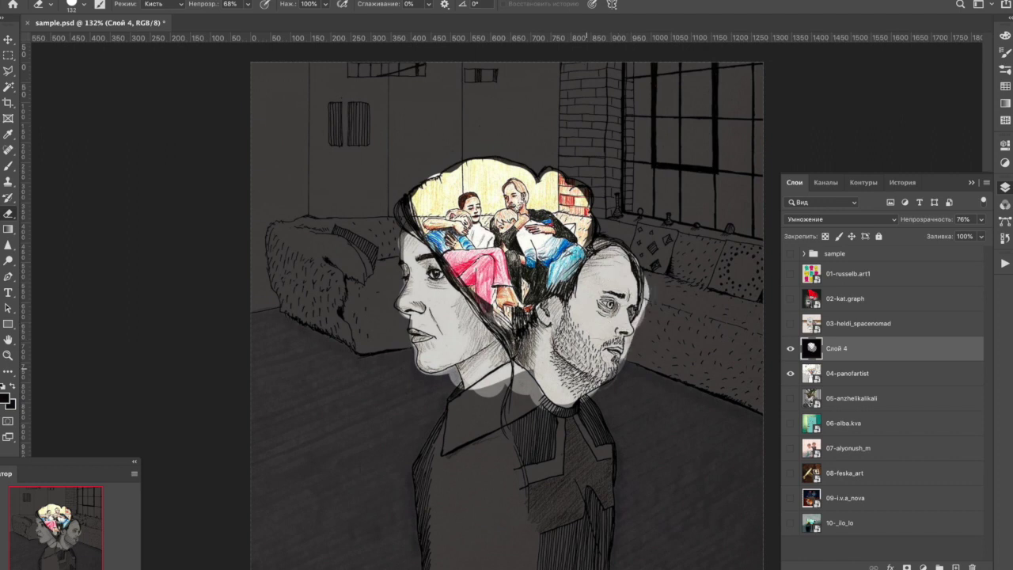
Erase light patches on the couple's collars and clothing, and set the opacity of Слой 4 to 78%.
{"action": "left_click_drag", "start_coordinate": [487, 428], "coordinate": [447, 457]}
{"action": "left_click", "coordinate": [564, 441]}
{"action": "left_click", "coordinate": [434, 497]}
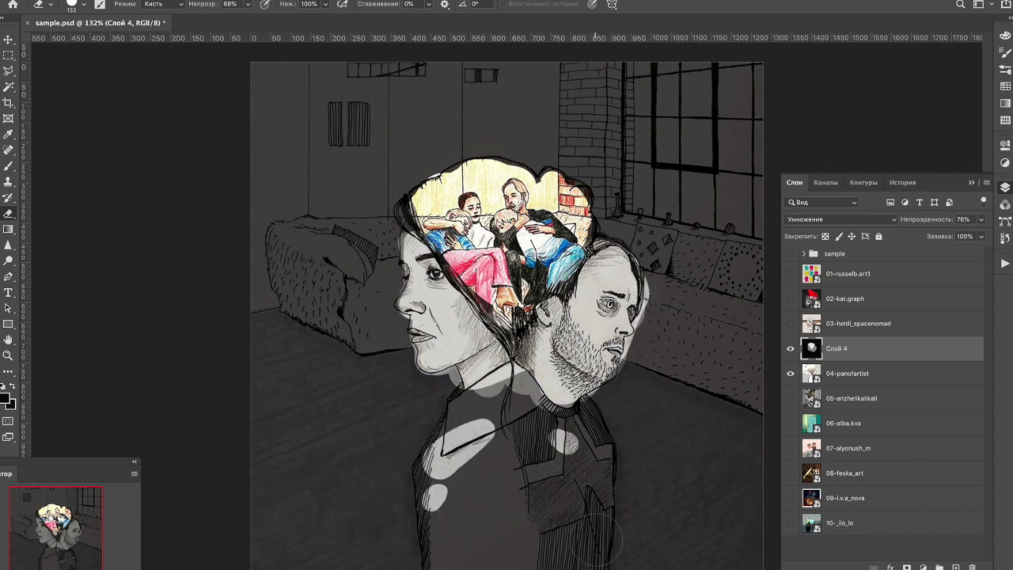
{"action": "left_click", "coordinate": [596, 543]}
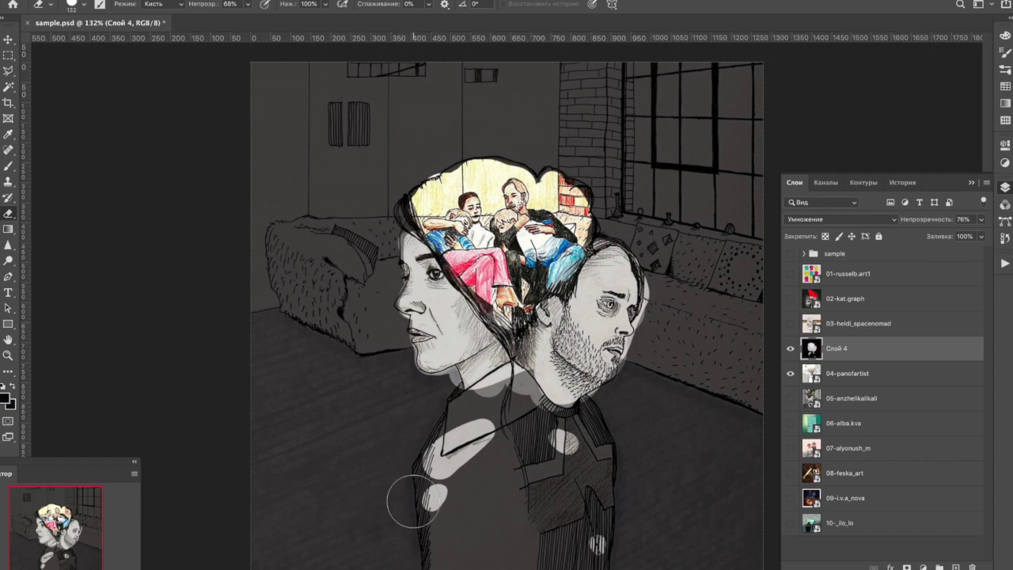
{"action": "left_click", "coordinate": [982, 221]}
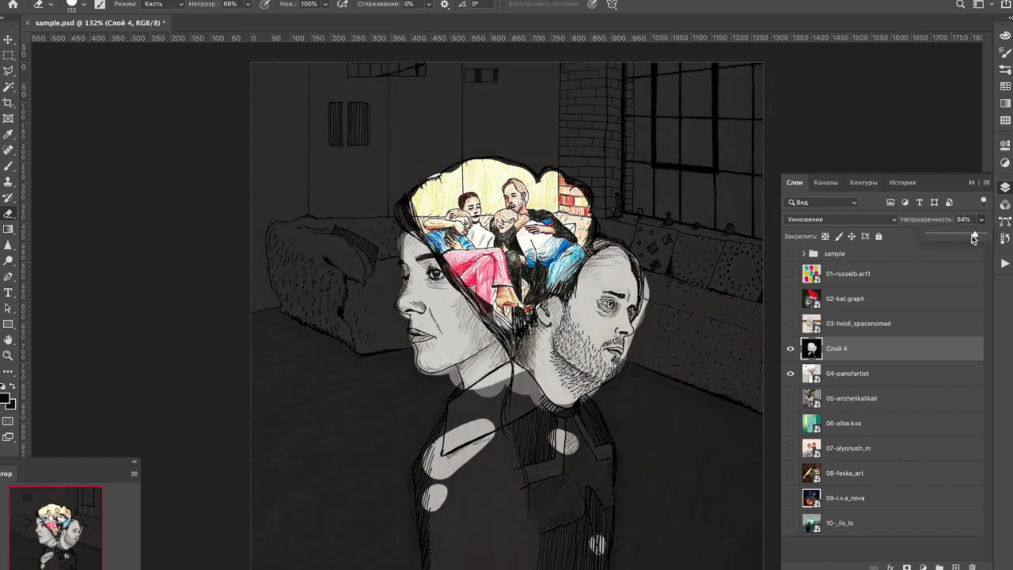
{"action": "left_click_drag", "start_coordinate": [974, 239], "coordinate": [973, 240]}
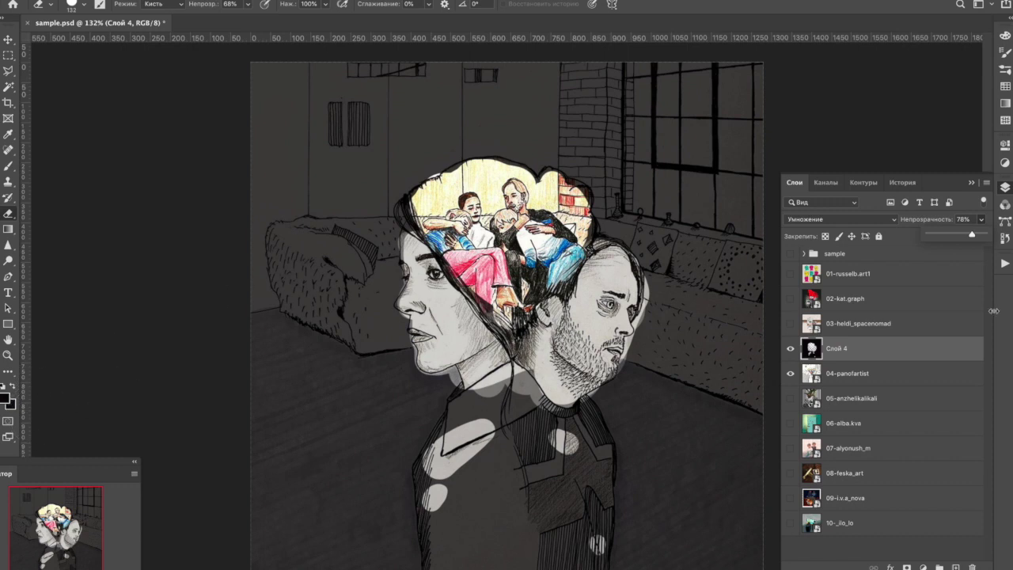
Add layer Слой 5 and shade the room's walls and surroundings with a black brush at 35% opacity.
{"action": "left_click", "coordinate": [957, 567]}
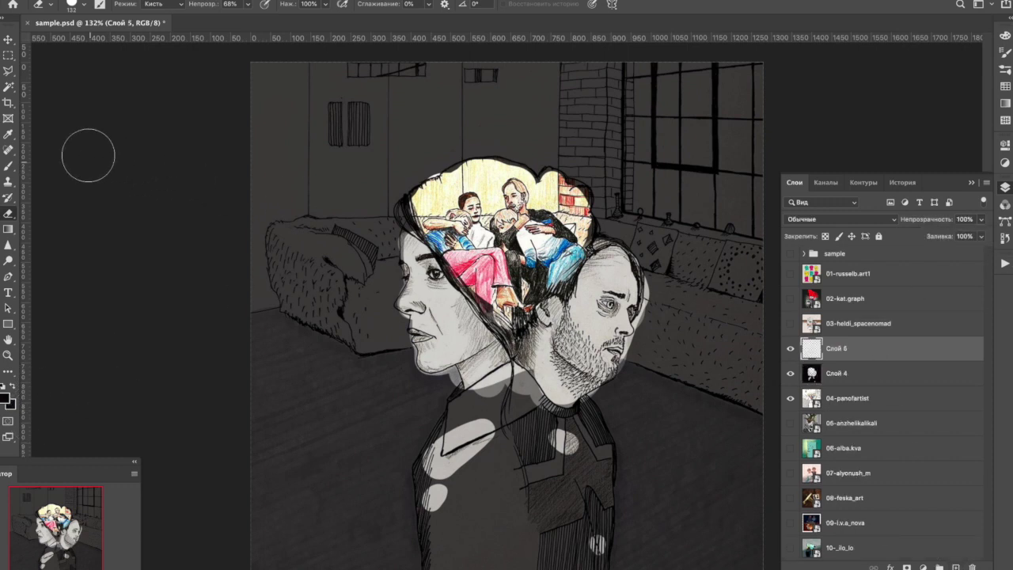
{"action": "left_click", "coordinate": [247, 6]}
{"action": "left_click_drag", "start_coordinate": [240, 21], "coordinate": [228, 21]}
{"action": "left_click", "coordinate": [351, 249]}
{"action": "key", "text": "b"}
{"action": "left_click", "coordinate": [283, 4]}
{"action": "left_click_drag", "start_coordinate": [269, 22], "coordinate": [242, 22]}
{"action": "left_click", "coordinate": [386, 273]}
{"action": "mouse_move", "coordinate": [386, 273]}
{"action": "left_mouse_down"}
{"action": "mouse_move", "coordinate": [385, 233]}
{"action": "mouse_move", "coordinate": [289, 241]}
{"action": "mouse_move", "coordinate": [319, 257]}
{"action": "mouse_move", "coordinate": [367, 243]}
{"action": "mouse_move", "coordinate": [380, 254]}
{"action": "mouse_move", "coordinate": [361, 324]}
{"action": "mouse_move", "coordinate": [367, 230]}
{"action": "left_mouse_up"}
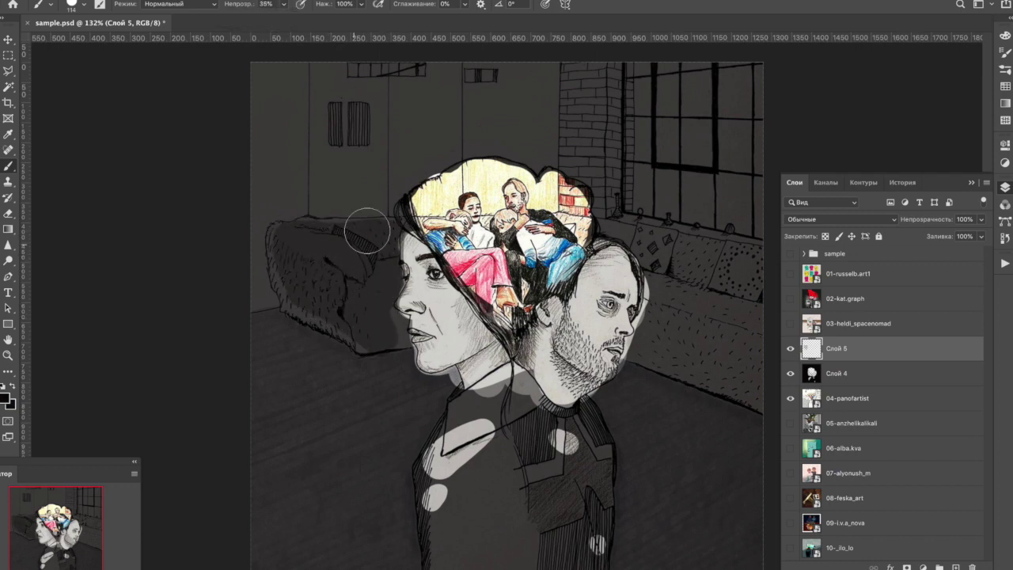
{"action": "key", "text": "ctrl+z"}
{"action": "mouse_move", "coordinate": [265, 206]}
{"action": "left_mouse_down"}
{"action": "mouse_move", "coordinate": [310, 206]}
{"action": "mouse_move", "coordinate": [296, 194]}
{"action": "mouse_move", "coordinate": [377, 163]}
{"action": "mouse_move", "coordinate": [338, 134]}
{"action": "mouse_move", "coordinate": [362, 109]}
{"action": "mouse_move", "coordinate": [483, 79]}
{"action": "mouse_move", "coordinate": [426, 59]}
{"action": "mouse_move", "coordinate": [474, 134]}
{"action": "mouse_move", "coordinate": [506, 148]}
{"action": "mouse_move", "coordinate": [549, 149]}
{"action": "mouse_move", "coordinate": [550, 114]}
{"action": "mouse_move", "coordinate": [494, 104]}
{"action": "mouse_move", "coordinate": [594, 113]}
{"action": "mouse_move", "coordinate": [603, 174]}
{"action": "mouse_move", "coordinate": [571, 146]}
{"action": "mouse_move", "coordinate": [568, 74]}
{"action": "mouse_move", "coordinate": [559, 105]}
{"action": "mouse_move", "coordinate": [586, 121]}
{"action": "mouse_move", "coordinate": [611, 176]}
{"action": "mouse_move", "coordinate": [599, 79]}
{"action": "left_mouse_up"}
{"action": "mouse_move", "coordinate": [367, 246]}
{"action": "left_mouse_down"}
{"action": "mouse_move", "coordinate": [247, 232]}
{"action": "mouse_move", "coordinate": [247, 275]}
{"action": "mouse_move", "coordinate": [259, 287]}
{"action": "mouse_move", "coordinate": [251, 235]}
{"action": "left_mouse_up"}
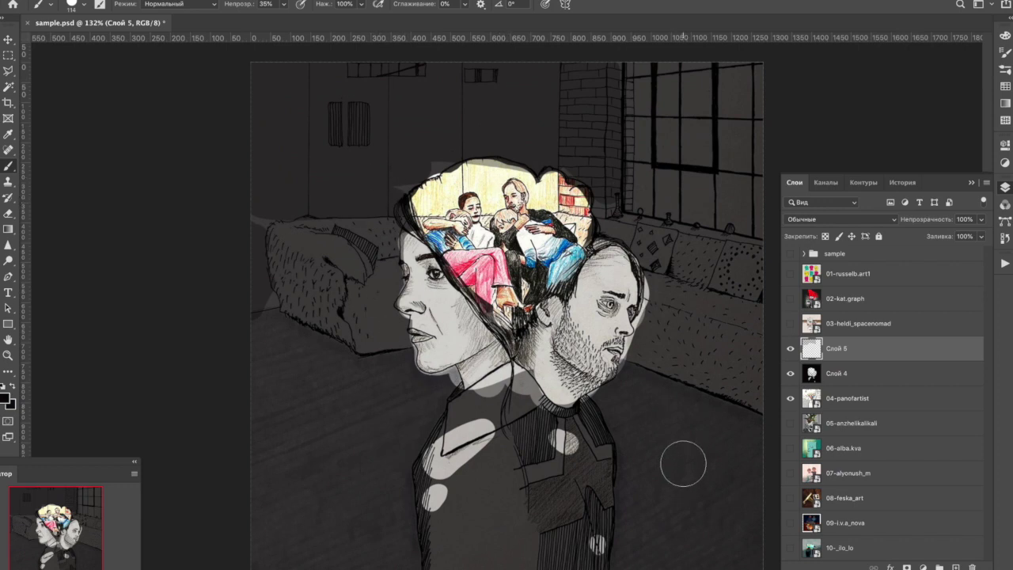
Merge Слой 5 into Слой 4 and erase the darkening over the window at 100% eraser opacity.
{"action": "left_click", "coordinate": [8, 213]}
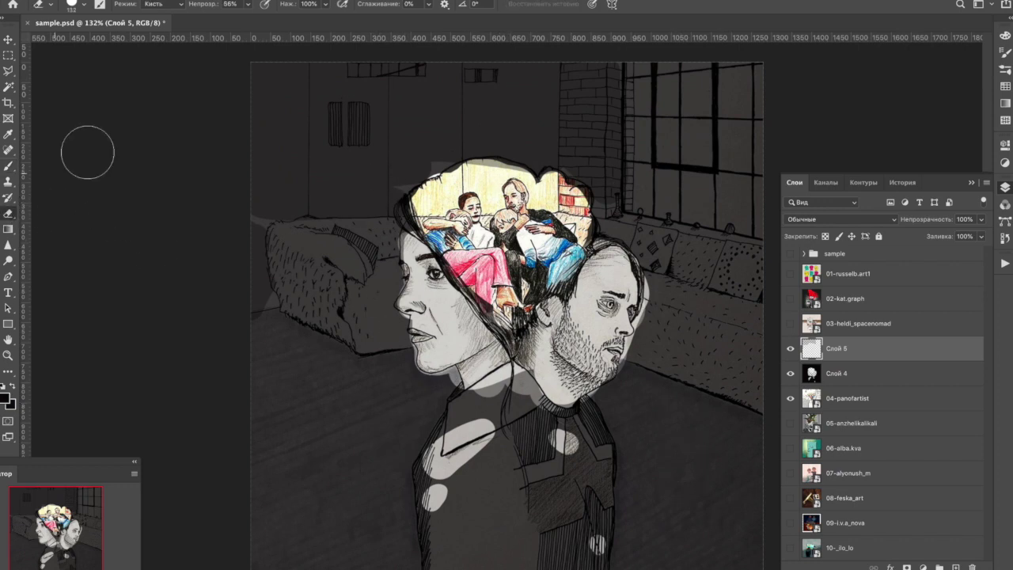
{"action": "left_click", "coordinate": [248, 4]}
{"action": "left_click_drag", "start_coordinate": [245, 17], "coordinate": [277, 19]}
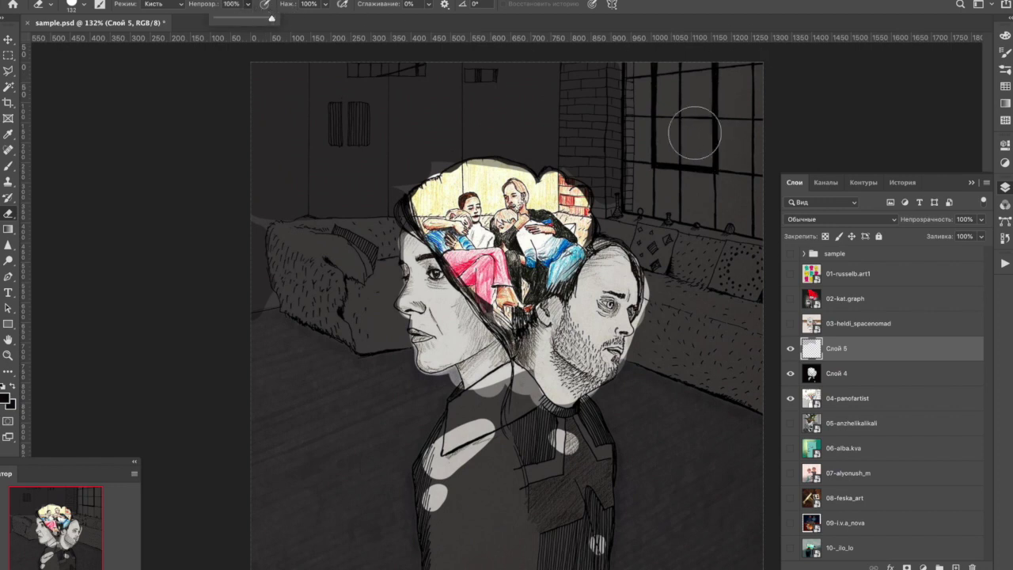
{"action": "left_click", "coordinate": [664, 76]}
{"action": "key", "text": "ctrl+e"}
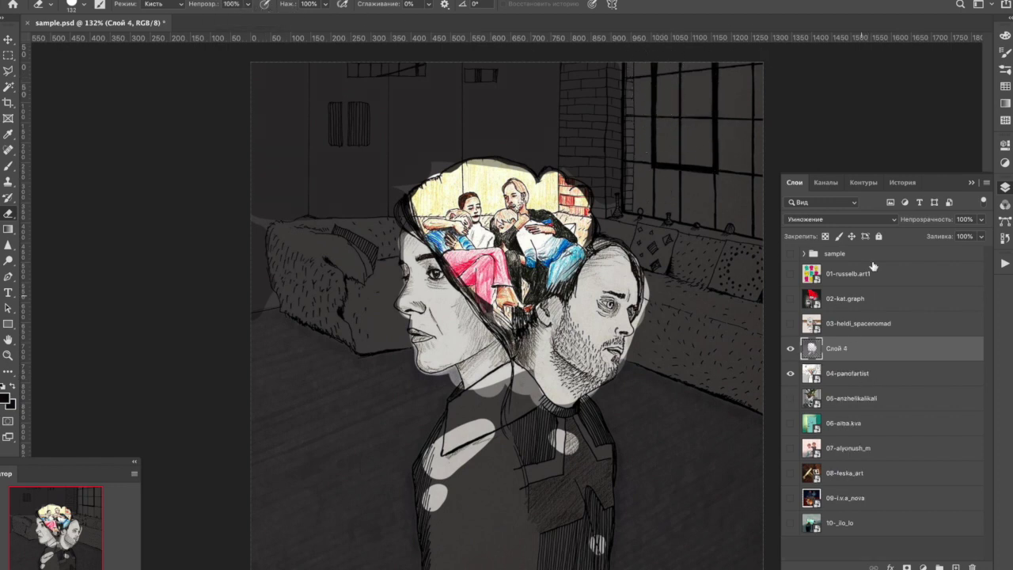
{"action": "mouse_move", "coordinate": [651, 75]}
{"action": "left_mouse_down"}
{"action": "mouse_move", "coordinate": [653, 203]}
{"action": "mouse_move", "coordinate": [766, 225]}
{"action": "mouse_move", "coordinate": [682, 68]}
{"action": "mouse_move", "coordinate": [686, 96]}
{"action": "mouse_move", "coordinate": [736, 80]}
{"action": "mouse_move", "coordinate": [759, 189]}
{"action": "mouse_move", "coordinate": [684, 114]}
{"action": "mouse_move", "coordinate": [711, 152]}
{"action": "left_mouse_up"}
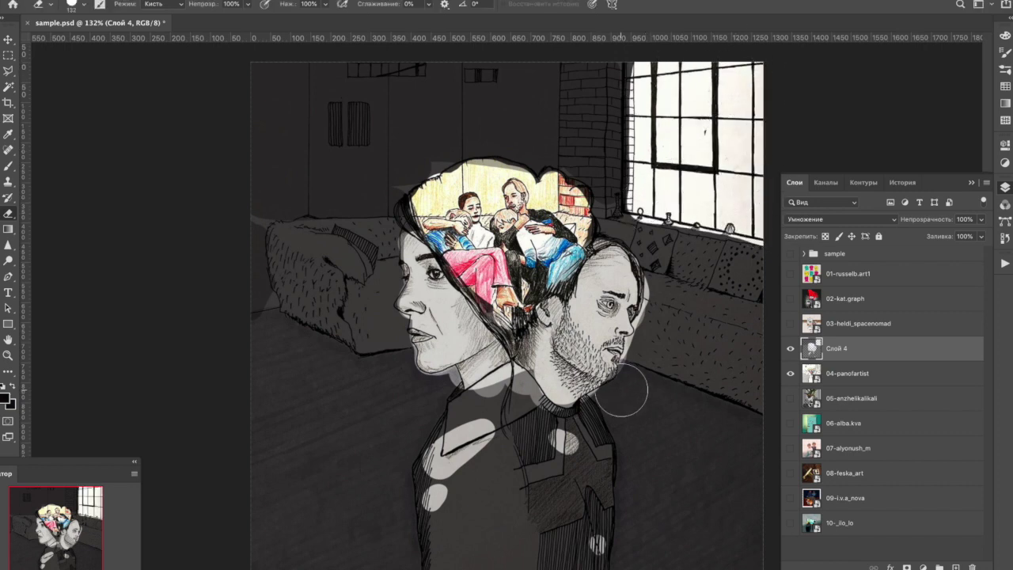
Erase patches of light across the floor on both sides of the figures and over both sofas.
{"action": "mouse_move", "coordinate": [643, 295]}
{"action": "left_mouse_down"}
{"action": "mouse_move", "coordinate": [713, 319]}
{"action": "mouse_move", "coordinate": [710, 327]}
{"action": "left_mouse_up"}
{"action": "mouse_move", "coordinate": [618, 406]}
{"action": "left_mouse_down"}
{"action": "mouse_move", "coordinate": [607, 419]}
{"action": "mouse_move", "coordinate": [626, 427]}
{"action": "mouse_move", "coordinate": [641, 464]}
{"action": "mouse_move", "coordinate": [632, 424]}
{"action": "mouse_move", "coordinate": [614, 546]}
{"action": "left_mouse_up"}
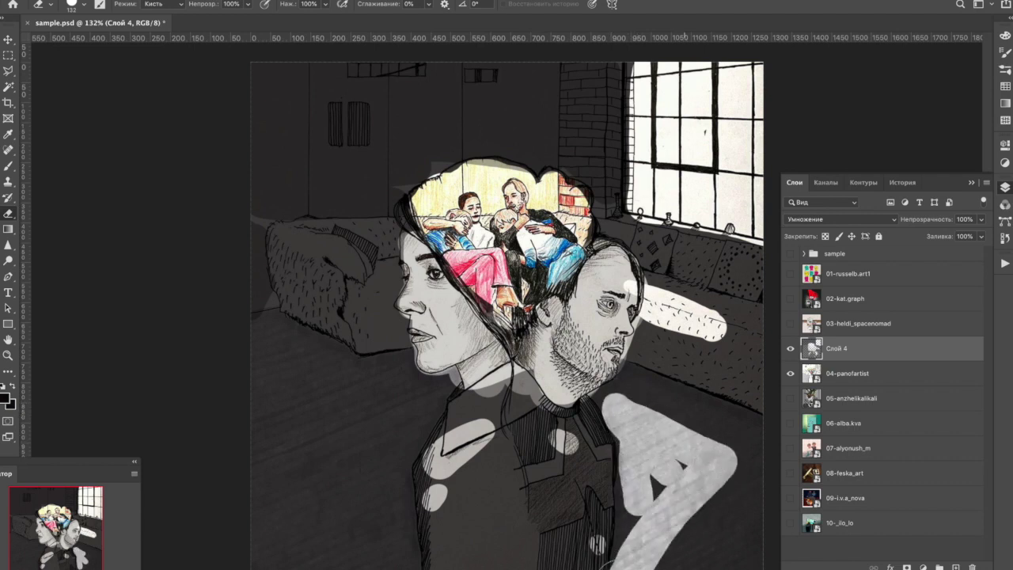
{"action": "left_click_drag", "start_coordinate": [423, 407], "coordinate": [191, 480]}
{"action": "mouse_move", "coordinate": [439, 415]}
{"action": "left_mouse_down"}
{"action": "mouse_move", "coordinate": [394, 470]}
{"action": "mouse_move", "coordinate": [396, 507]}
{"action": "mouse_move", "coordinate": [388, 453]}
{"action": "mouse_move", "coordinate": [271, 478]}
{"action": "mouse_move", "coordinate": [290, 513]}
{"action": "mouse_move", "coordinate": [238, 548]}
{"action": "left_mouse_up"}
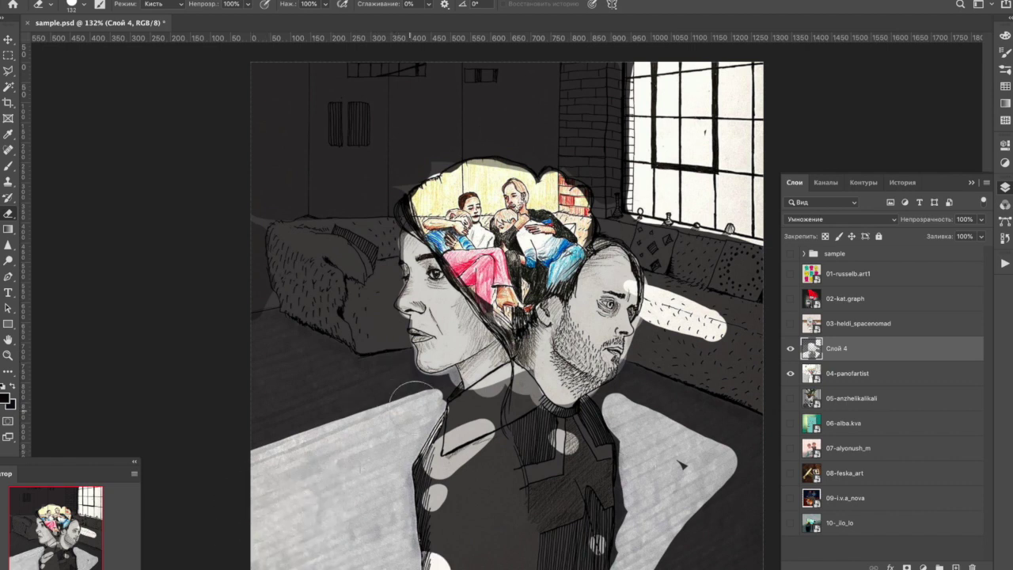
{"action": "left_click_drag", "start_coordinate": [459, 407], "coordinate": [181, 459]}
{"action": "mouse_move", "coordinate": [320, 249]}
{"action": "left_mouse_down"}
{"action": "mouse_move", "coordinate": [356, 297]}
{"action": "mouse_move", "coordinate": [355, 342]}
{"action": "mouse_move", "coordinate": [380, 273]}
{"action": "mouse_move", "coordinate": [394, 273]}
{"action": "mouse_move", "coordinate": [368, 349]}
{"action": "mouse_move", "coordinate": [404, 332]}
{"action": "mouse_move", "coordinate": [380, 305]}
{"action": "left_mouse_up"}
{"action": "mouse_move", "coordinate": [688, 325]}
{"action": "left_mouse_down"}
{"action": "mouse_move", "coordinate": [756, 332]}
{"action": "mouse_move", "coordinate": [737, 328]}
{"action": "left_mouse_up"}
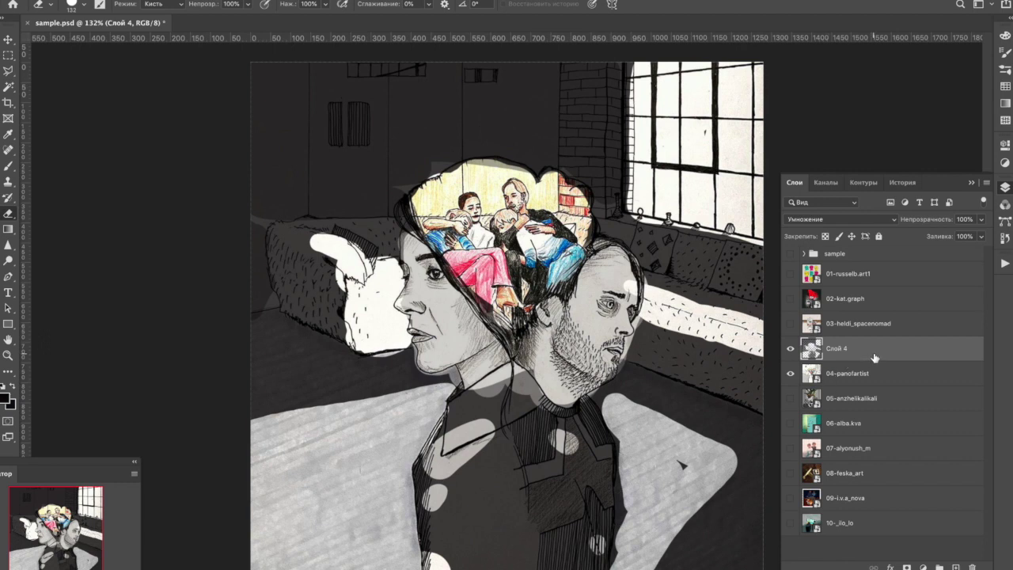
Replace the darkening layer Слой 4 with a new empty layer above illustration 04 and set the brush size to 37 px.
{"action": "key", "text": "Delete"}
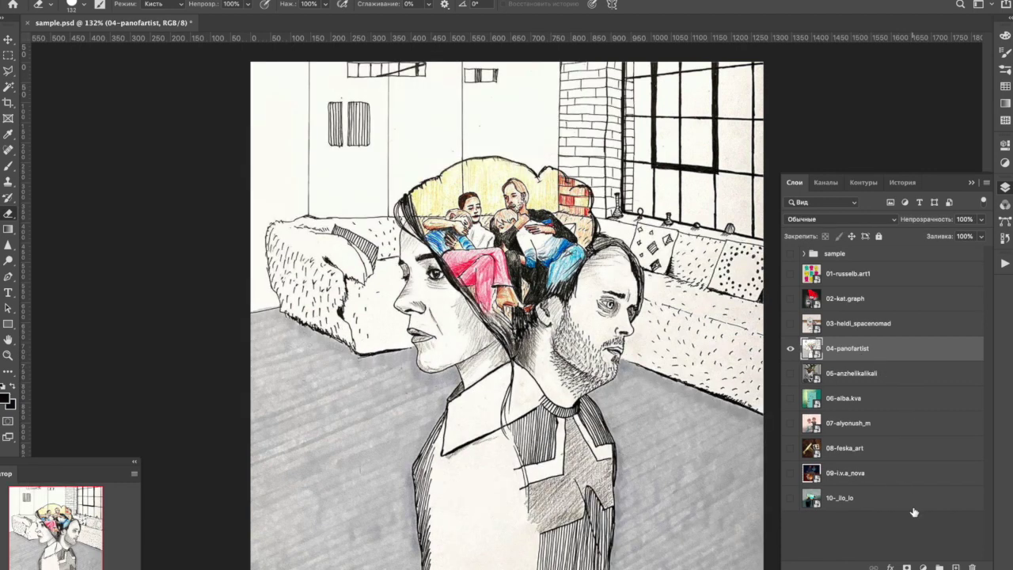
{"action": "left_click", "coordinate": [954, 567]}
{"action": "left_click", "coordinate": [10, 164]}
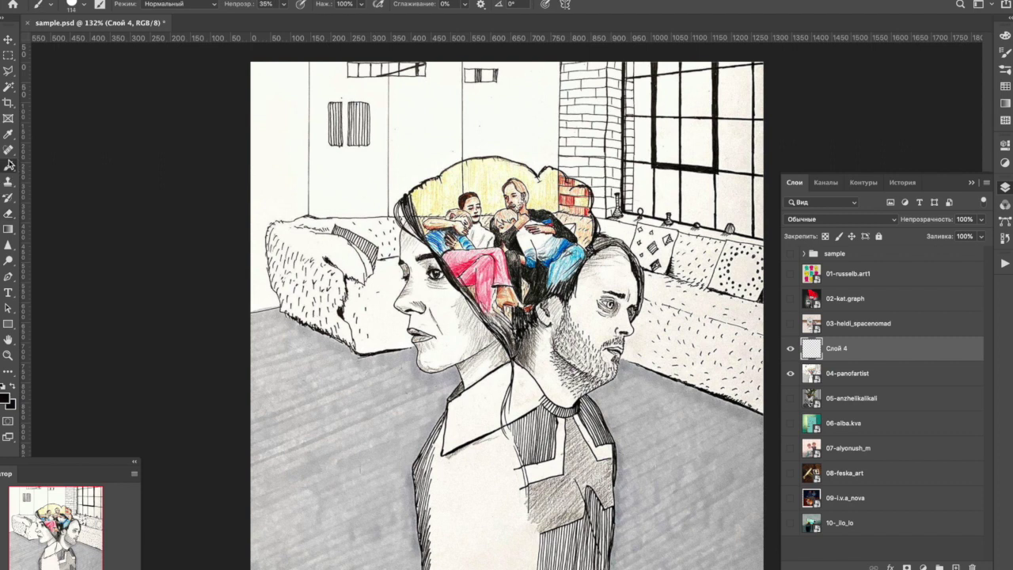
{"action": "left_click", "coordinate": [70, 6]}
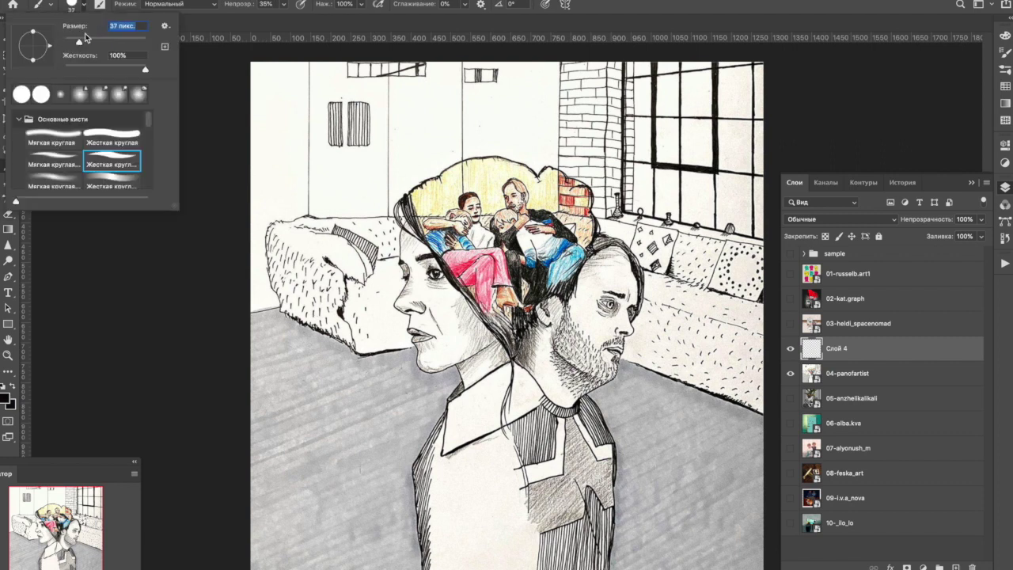
{"action": "key", "text": "Return"}
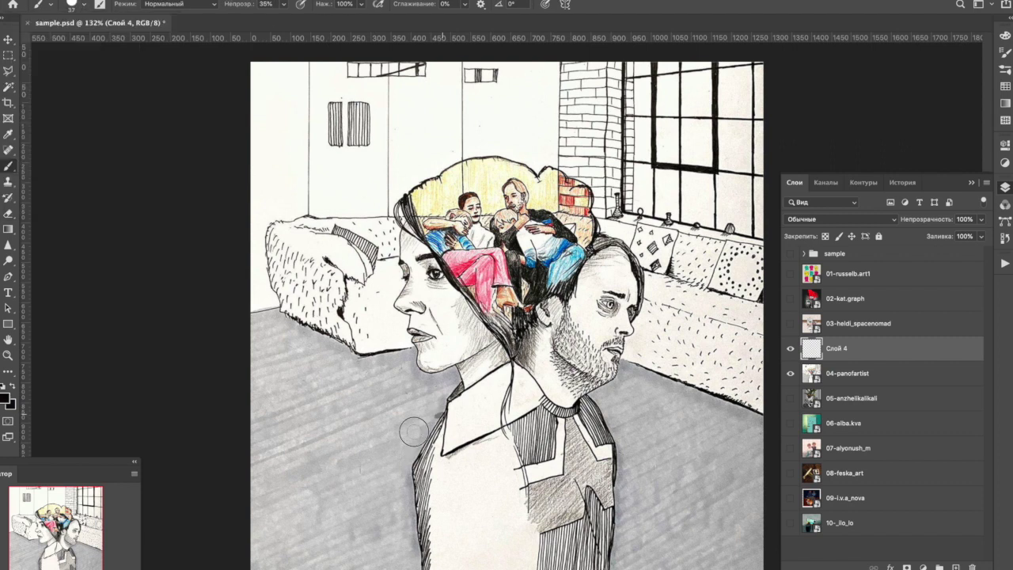
Try a translucent stroke along the woman's back outline, undo it and set the brush opacity to 100%.
{"action": "left_click_drag", "start_coordinate": [437, 415], "coordinate": [408, 558]}
{"action": "key", "text": "ctrl+z"}
{"action": "left_click", "coordinate": [283, 4]}
{"action": "left_click_drag", "start_coordinate": [282, 17], "coordinate": [320, 17]}
Try opaque black strokes along the outer edges of the man's and woman's torsos, undoing each one.
{"action": "mouse_move", "coordinate": [587, 398]}
{"action": "left_mouse_down"}
{"action": "mouse_move", "coordinate": [625, 479]}
{"action": "mouse_move", "coordinate": [607, 567]}
{"action": "left_mouse_up"}
{"action": "key", "text": "ctrl+z"}
{"action": "mouse_move", "coordinate": [586, 396]}
{"action": "left_mouse_down"}
{"action": "mouse_move", "coordinate": [614, 474]}
{"action": "mouse_move", "coordinate": [615, 566]}
{"action": "left_mouse_up"}
{"action": "key", "text": "ctrl+z"}
{"action": "mouse_move", "coordinate": [453, 402]}
{"action": "left_mouse_down"}
{"action": "mouse_move", "coordinate": [431, 426]}
{"action": "mouse_move", "coordinate": [411, 567]}
{"action": "left_mouse_up"}
{"action": "key", "text": "ctrl+z"}
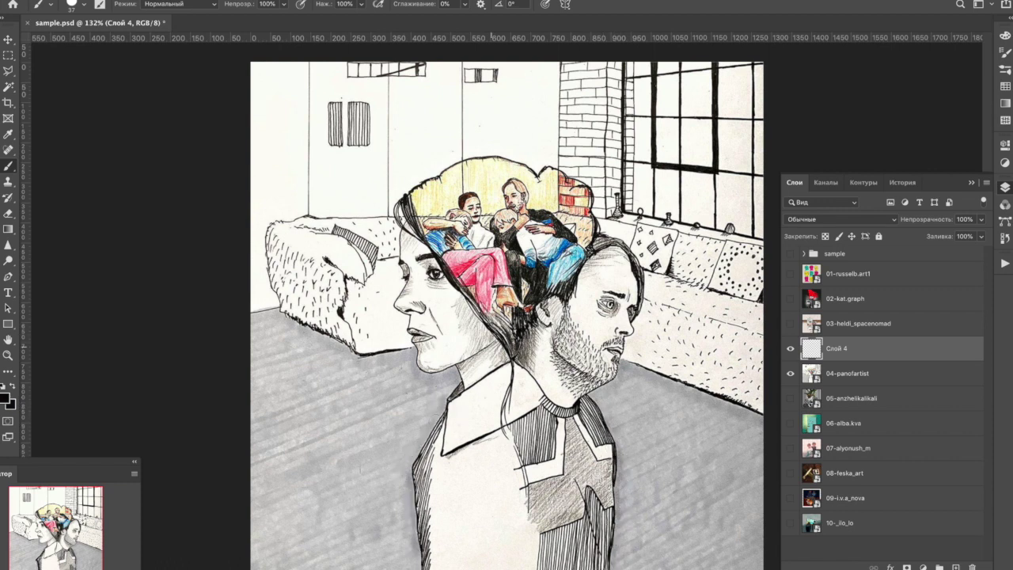
Sketch thick black strokes for a wider shoulder and arm on the woman, a sloping shoulder on the man and a dividing line between their torsos.
{"action": "mouse_move", "coordinate": [448, 403]}
{"action": "left_mouse_down"}
{"action": "mouse_move", "coordinate": [414, 470]}
{"action": "mouse_move", "coordinate": [428, 563]}
{"action": "left_mouse_up"}
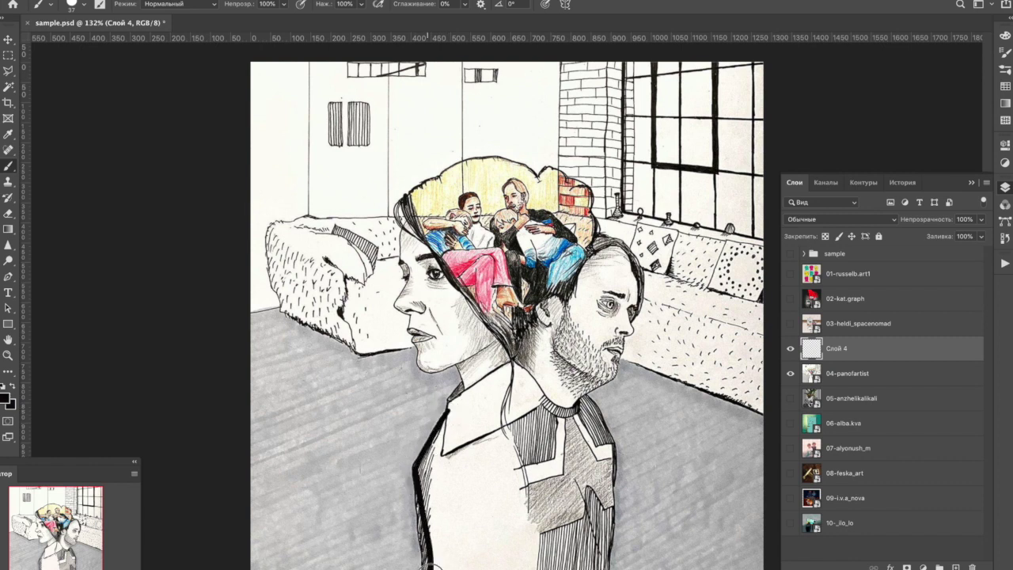
{"action": "key", "text": "ctrl+z"}
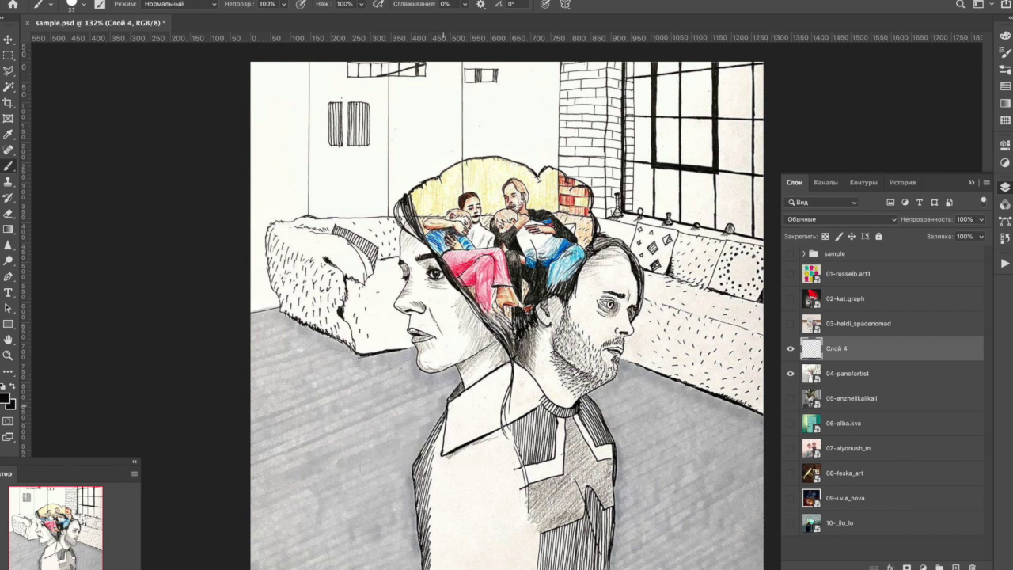
{"action": "mouse_move", "coordinate": [461, 386]}
{"action": "left_mouse_down"}
{"action": "mouse_move", "coordinate": [383, 456]}
{"action": "mouse_move", "coordinate": [338, 568]}
{"action": "left_mouse_up"}
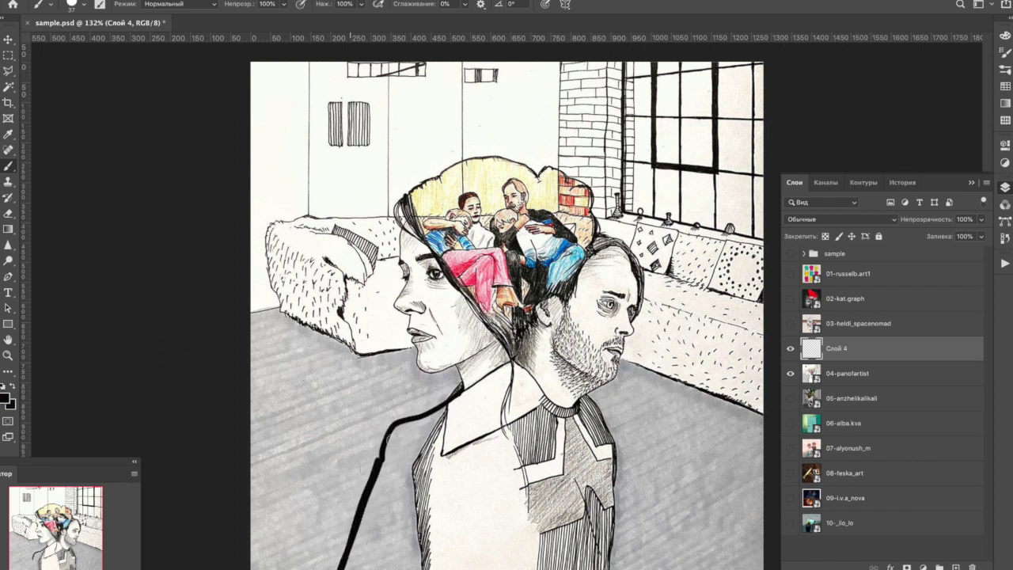
{"action": "mouse_move", "coordinate": [516, 372]}
{"action": "left_mouse_down"}
{"action": "mouse_move", "coordinate": [536, 415]}
{"action": "mouse_move", "coordinate": [558, 406]}
{"action": "mouse_move", "coordinate": [614, 482]}
{"action": "left_mouse_up"}
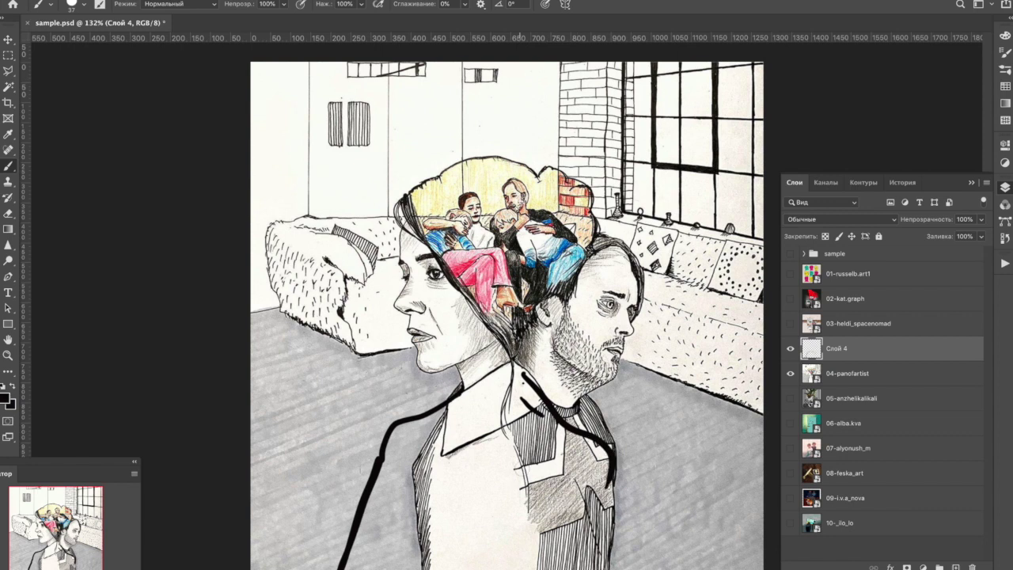
{"action": "left_click_drag", "start_coordinate": [528, 461], "coordinate": [501, 546]}
{"action": "mouse_move", "coordinate": [523, 510]}
{"action": "left_mouse_down"}
{"action": "mouse_move", "coordinate": [485, 568]}
{"action": "mouse_move", "coordinate": [509, 546]}
{"action": "left_mouse_up"}
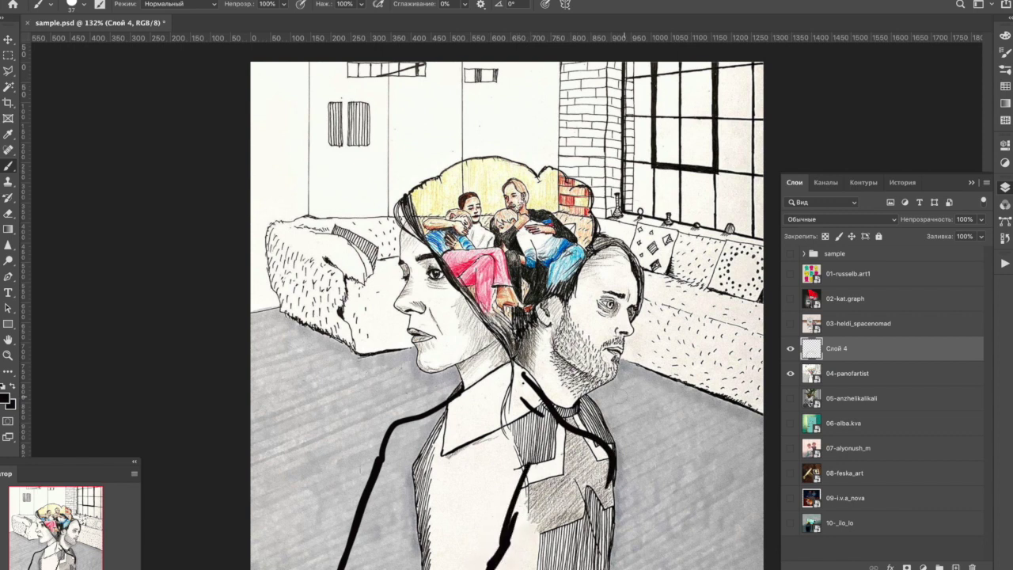
Add black strokes for the man's back and sweater folds and for the inner edge of the woman's widened sleeve.
{"action": "mouse_move", "coordinate": [608, 411]}
{"action": "left_mouse_down"}
{"action": "mouse_move", "coordinate": [622, 546]}
{"action": "mouse_move", "coordinate": [613, 568]}
{"action": "left_mouse_up"}
{"action": "mouse_move", "coordinate": [610, 463]}
{"action": "left_mouse_down"}
{"action": "mouse_move", "coordinate": [578, 554]}
{"action": "mouse_move", "coordinate": [590, 507]}
{"action": "left_mouse_up"}
{"action": "mouse_move", "coordinate": [555, 412]}
{"action": "left_mouse_down"}
{"action": "mouse_move", "coordinate": [586, 540]}
{"action": "mouse_move", "coordinate": [566, 554]}
{"action": "left_mouse_up"}
{"action": "left_click_drag", "start_coordinate": [393, 485], "coordinate": [353, 569]}
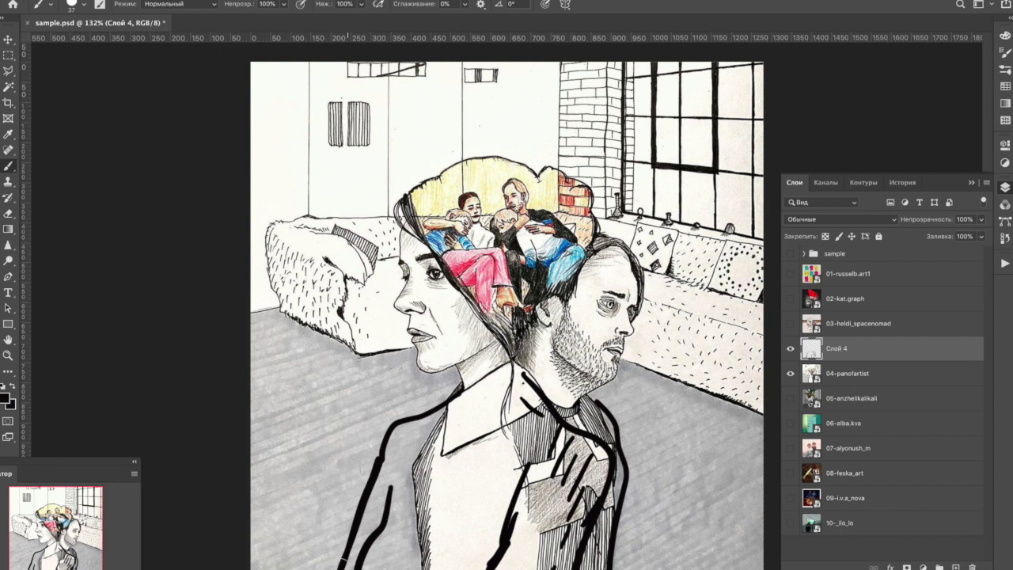
{"action": "mouse_move", "coordinate": [379, 475]}
{"action": "left_mouse_down"}
{"action": "mouse_move", "coordinate": [387, 436]}
{"action": "mouse_move", "coordinate": [418, 413]}
{"action": "left_mouse_up"}
Compare the figures with and without the shoulder sketch, and replace Слой 4 with a new empty layer.
{"action": "left_click", "coordinate": [791, 349]}
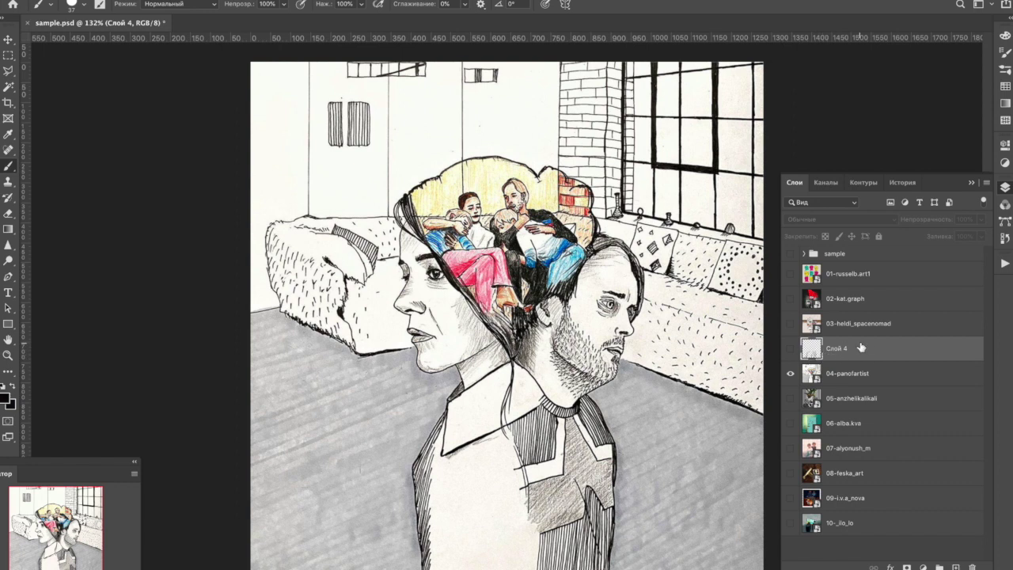
{"action": "left_click", "coordinate": [791, 348]}
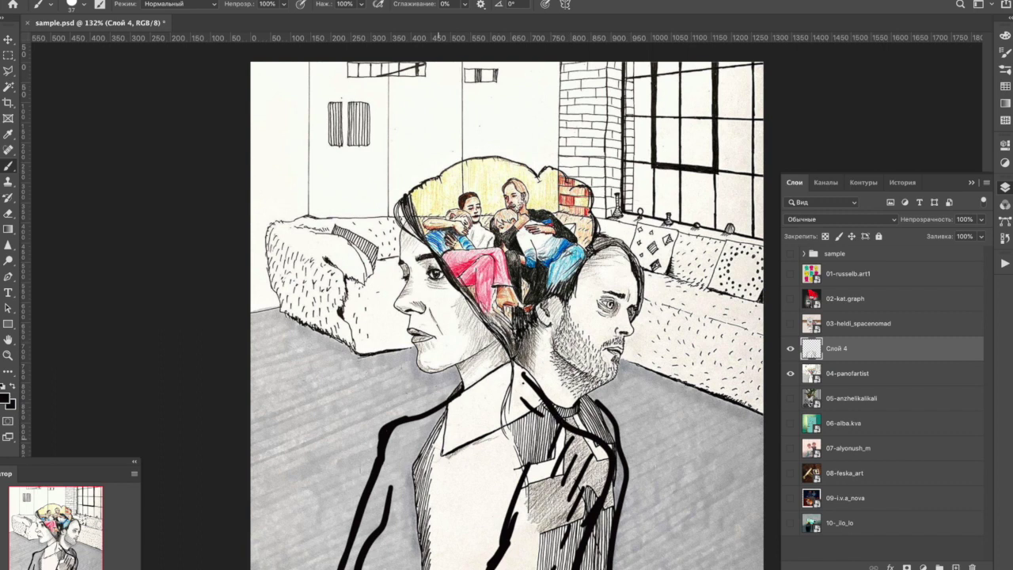
{"action": "left_click", "coordinate": [791, 349]}
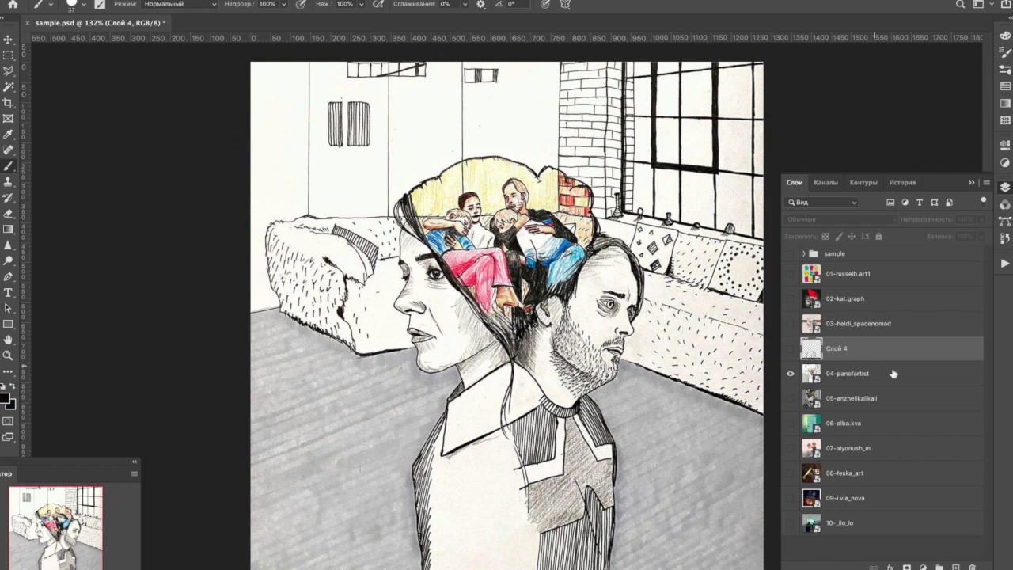
{"action": "left_click", "coordinate": [973, 565]}
{"action": "left_click", "coordinate": [956, 567]}
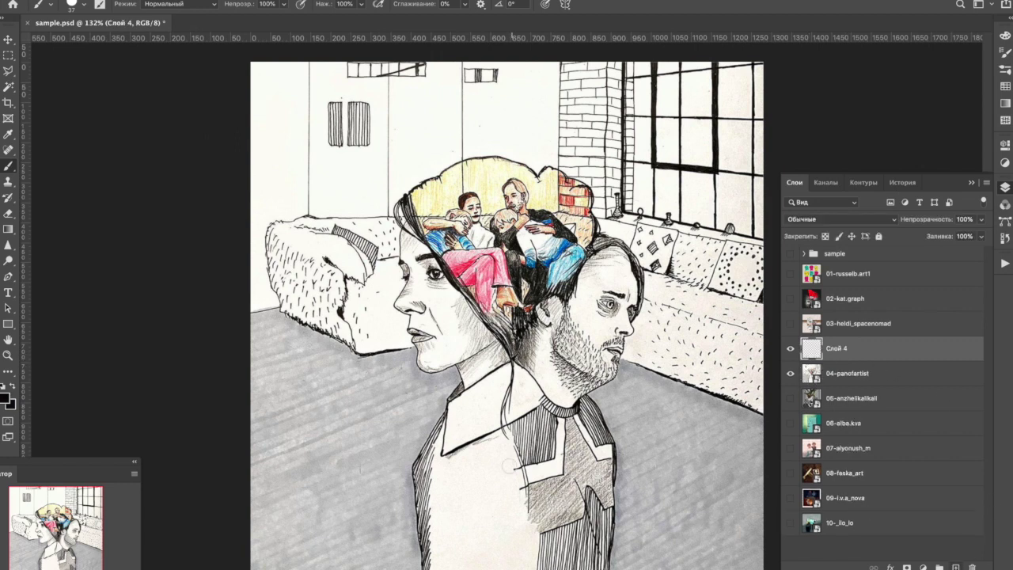
Try black strokes for the woman's shoulder and back line below her collar, undoing each one.
{"action": "left_click_drag", "start_coordinate": [479, 416], "coordinate": [426, 566]}
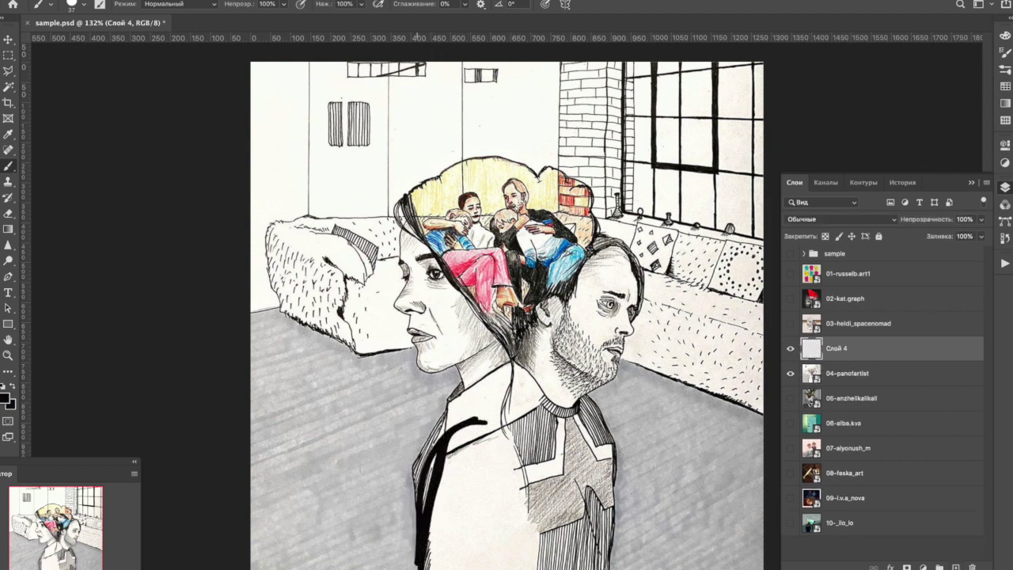
{"action": "key", "text": "ctrl+z"}
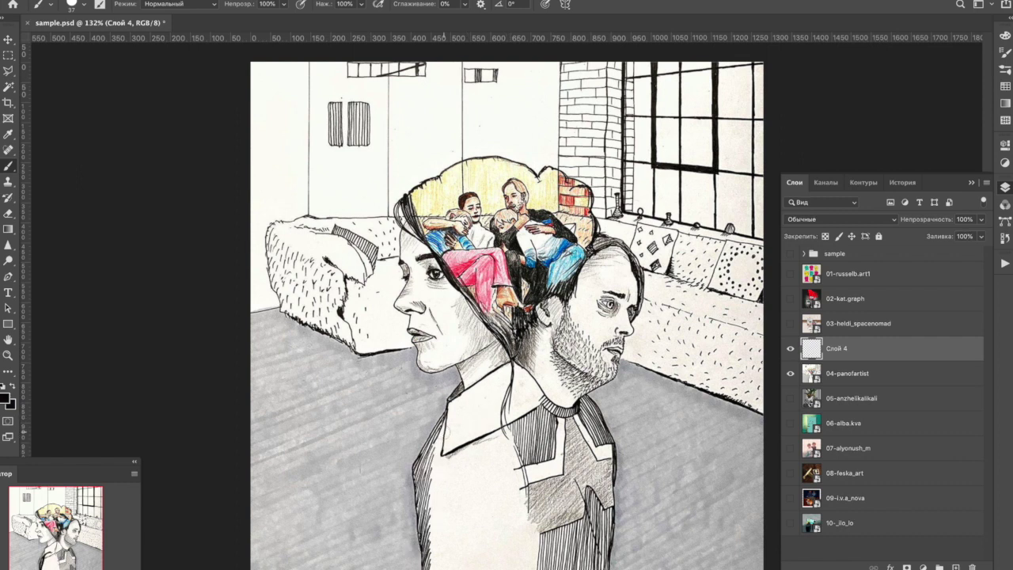
{"action": "left_click_drag", "start_coordinate": [432, 440], "coordinate": [407, 569]}
{"action": "key", "text": "ctrl+z"}
{"action": "mouse_move", "coordinate": [469, 413]}
{"action": "left_mouse_down"}
{"action": "mouse_move", "coordinate": [405, 452]}
{"action": "mouse_move", "coordinate": [385, 568]}
{"action": "left_mouse_up"}
{"action": "key", "text": "ctrl+z"}
Sketch a broad shoulder line and a raised collar around the woman's neck in black, and delete the sketch layer Слой 4.
{"action": "mouse_move", "coordinate": [477, 410]}
{"action": "left_mouse_down"}
{"action": "mouse_move", "coordinate": [419, 435]}
{"action": "mouse_move", "coordinate": [380, 529]}
{"action": "left_mouse_up"}
{"action": "mouse_move", "coordinate": [438, 428]}
{"action": "left_mouse_down"}
{"action": "mouse_move", "coordinate": [467, 381]}
{"action": "mouse_move", "coordinate": [509, 371]}
{"action": "left_mouse_up"}
{"action": "left_click_drag", "start_coordinate": [478, 410], "coordinate": [518, 402]}
{"action": "mouse_move", "coordinate": [448, 382]}
{"action": "left_mouse_down"}
{"action": "mouse_move", "coordinate": [523, 358]}
{"action": "mouse_move", "coordinate": [535, 386]}
{"action": "left_mouse_up"}
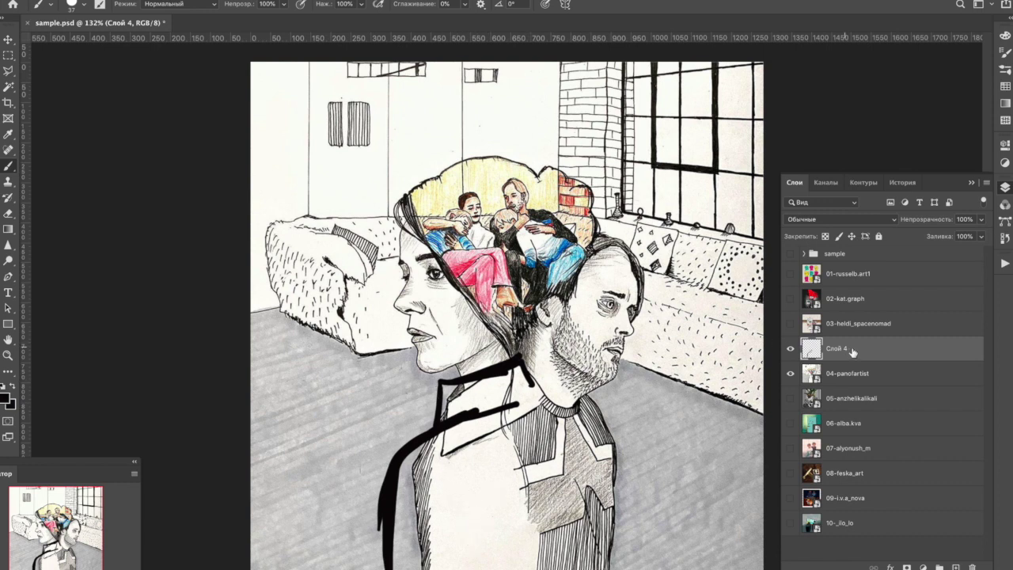
{"action": "key", "text": "Delete"}
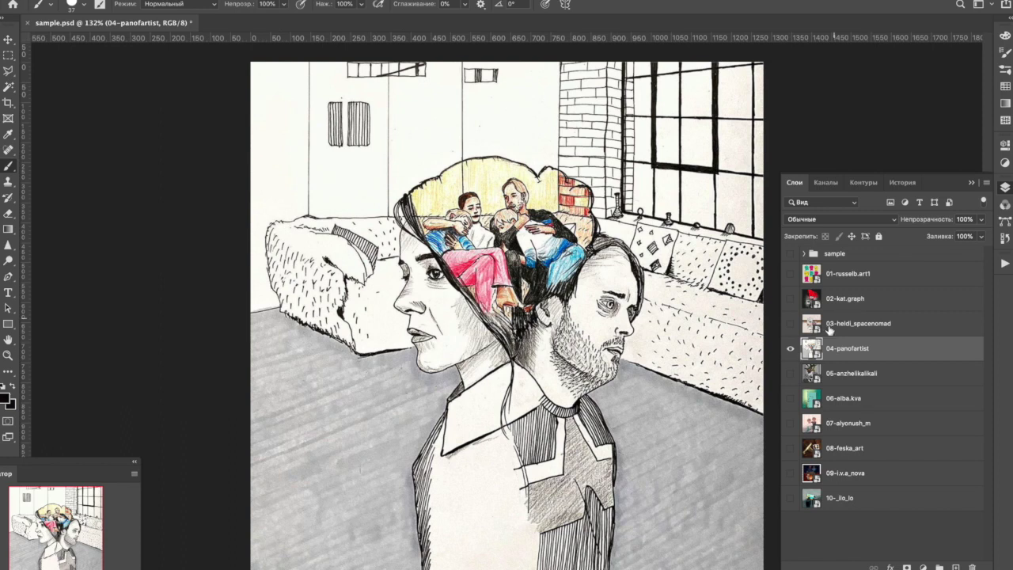
Toggle illustration 04 off and on, and show the sample mockup group above it with its contents expanded.
{"action": "left_click", "coordinate": [789, 350]}
{"action": "left_click", "coordinate": [790, 348]}
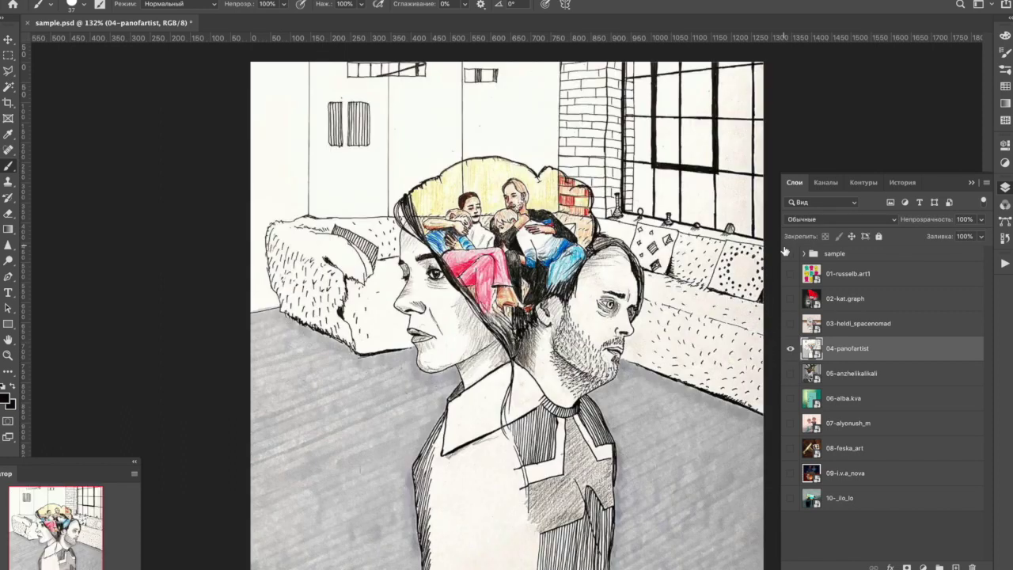
{"action": "left_click", "coordinate": [790, 253]}
{"action": "left_click", "coordinate": [804, 254]}
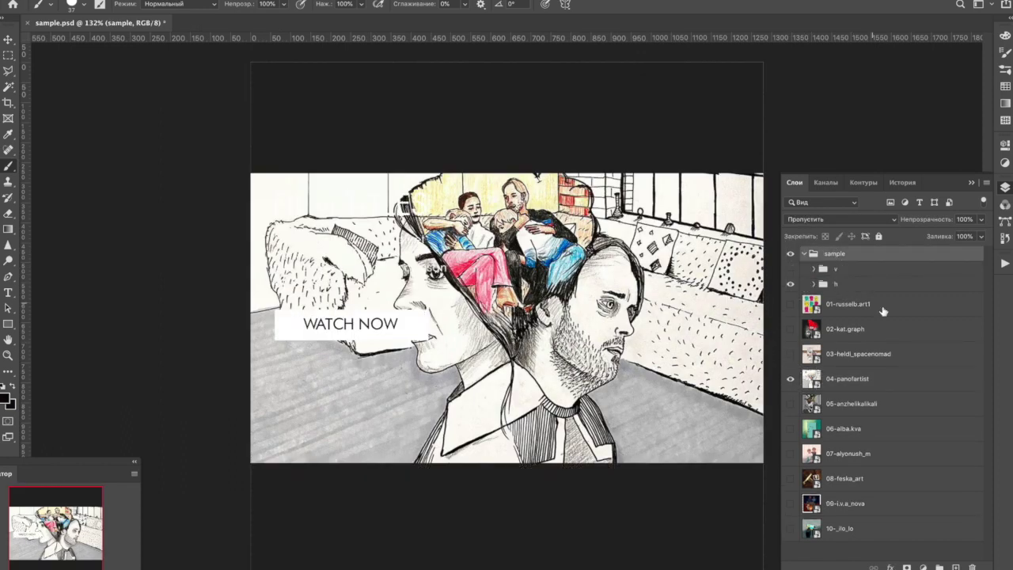
In the horizontal mockup h, select the WATCH NOW button, description and FILM TITLES layers and move them down over the floor area.
{"action": "left_click", "coordinate": [811, 285]}
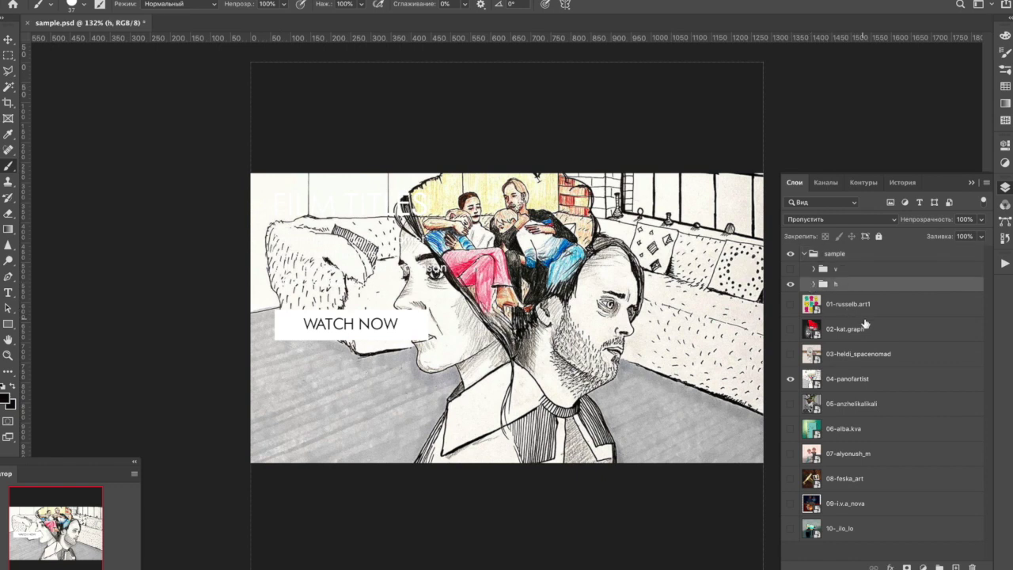
{"action": "left_click", "coordinate": [813, 283]}
{"action": "left_click", "coordinate": [865, 304]}
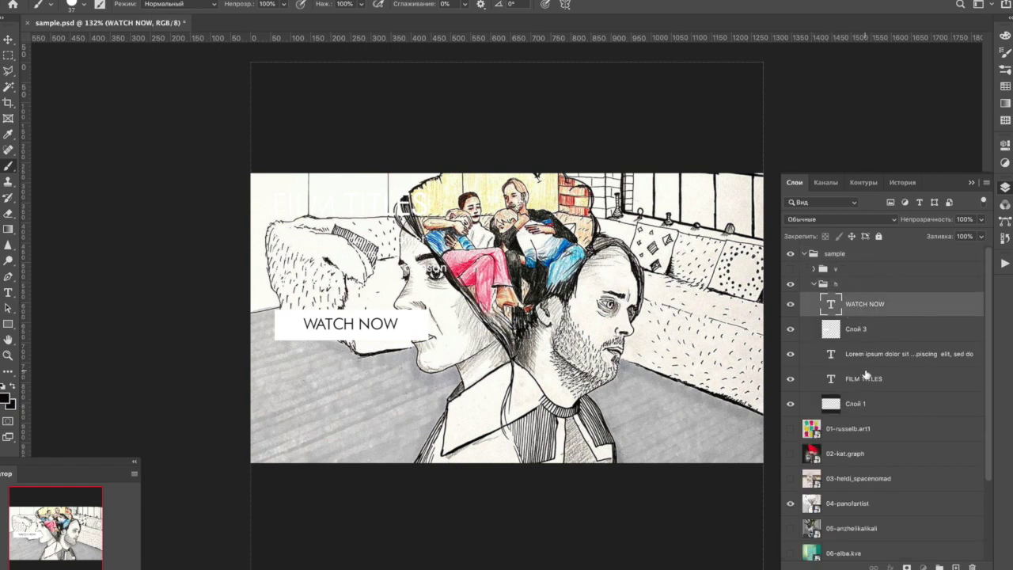
{"action": "left_click", "coordinate": [865, 379], "text": "shift"}
{"action": "left_click", "coordinate": [8, 39]}
{"action": "mouse_move", "coordinate": [371, 266]}
{"action": "left_mouse_down"}
{"action": "mouse_move", "coordinate": [363, 374]}
{"action": "mouse_move", "coordinate": [674, 371]}
{"action": "mouse_move", "coordinate": [342, 365]}
{"action": "left_mouse_up"}
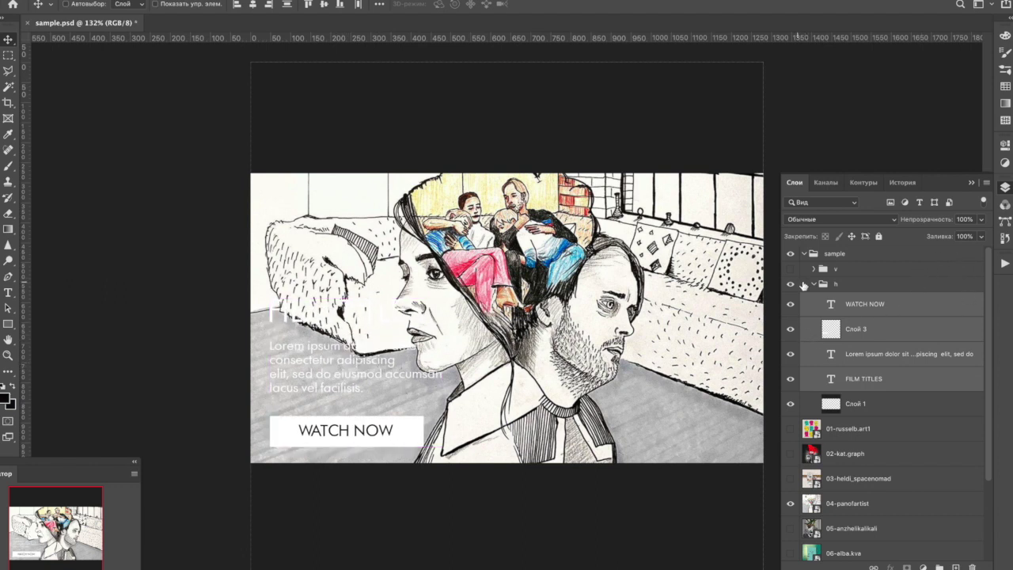
Switch the mockup from the horizontal group h to the vertical group v over illustration 04.
{"action": "left_click", "coordinate": [814, 283]}
{"action": "left_click", "coordinate": [790, 269]}
{"action": "left_click", "coordinate": [790, 283]}
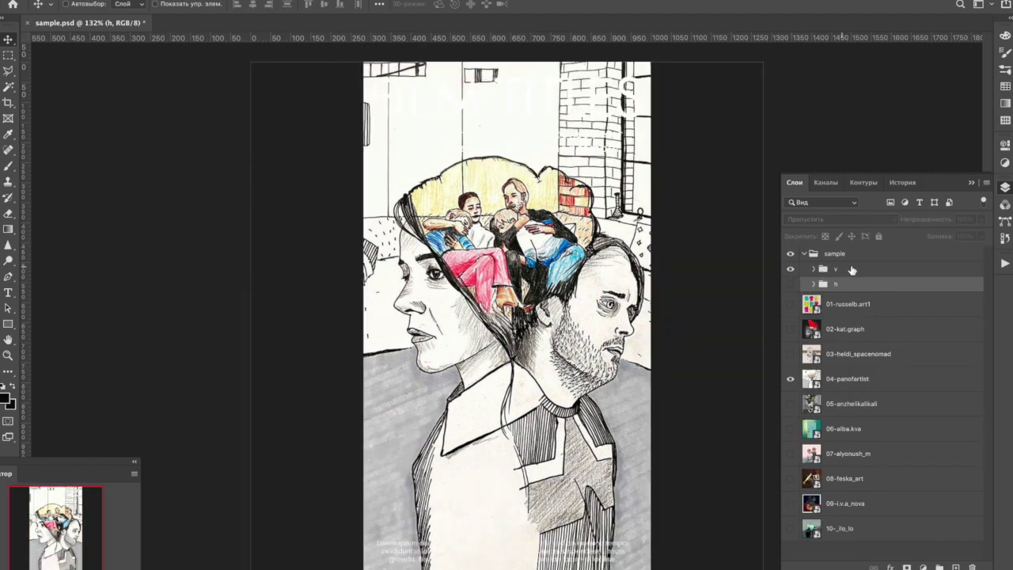
{"action": "left_click", "coordinate": [860, 271]}
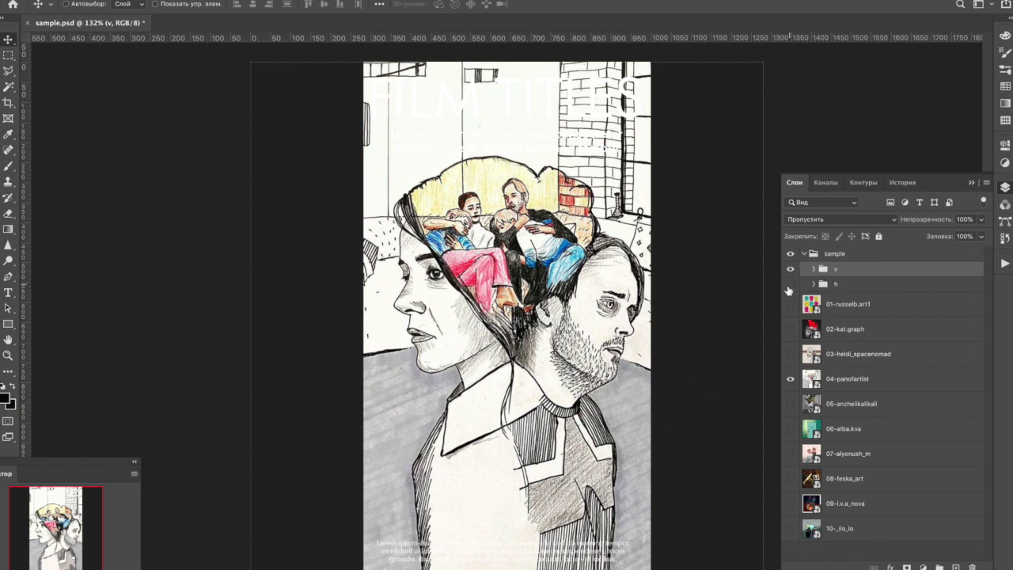
Collapse and hide the sample group, hide illustration 04, and show and select illustration 05.
{"action": "left_click", "coordinate": [805, 254]}
{"action": "left_click", "coordinate": [790, 253]}
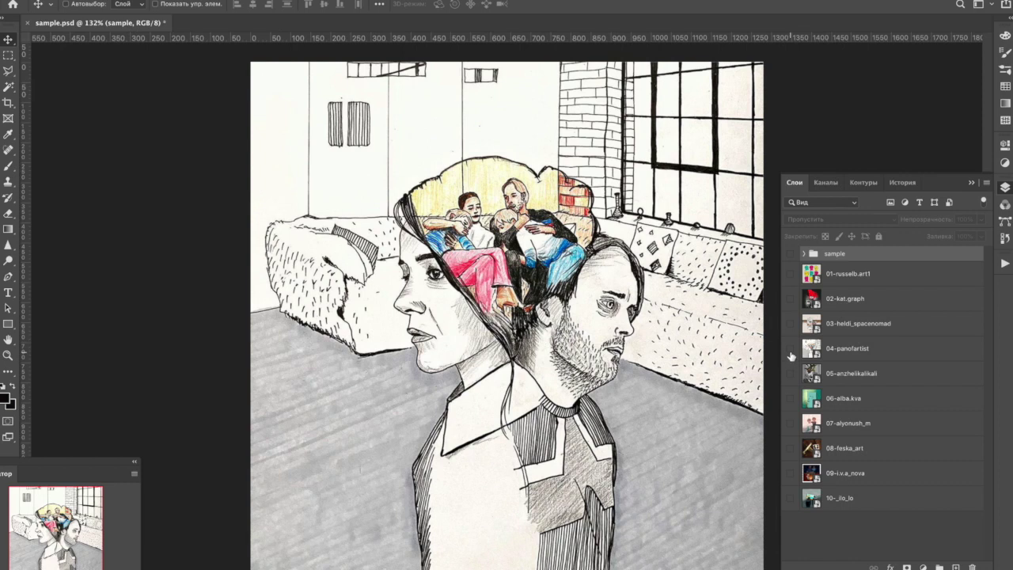
{"action": "left_click", "coordinate": [792, 356]}
{"action": "left_click", "coordinate": [790, 373]}
{"action": "left_click", "coordinate": [863, 375]}
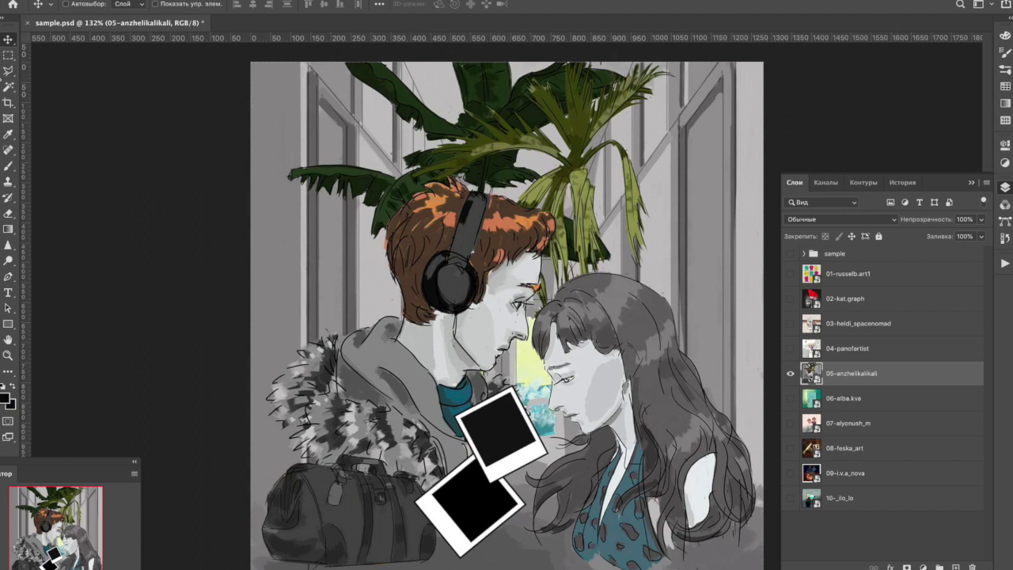
Select the travel bag and both instant photos with a lasso and copy them to a new layer.
{"action": "left_click", "coordinate": [8, 71]}
{"action": "mouse_move", "coordinate": [518, 384]}
{"action": "left_mouse_down"}
{"action": "mouse_move", "coordinate": [458, 435]}
{"action": "mouse_move", "coordinate": [424, 484]}
{"action": "mouse_move", "coordinate": [335, 452]}
{"action": "mouse_move", "coordinate": [255, 562]}
{"action": "left_mouse_up"}
{"action": "mouse_move", "coordinate": [536, 552]}
{"action": "left_mouse_down"}
{"action": "mouse_move", "coordinate": [529, 490]}
{"action": "mouse_move", "coordinate": [513, 471]}
{"action": "mouse_move", "coordinate": [561, 443]}
{"action": "mouse_move", "coordinate": [524, 377]}
{"action": "left_mouse_up"}
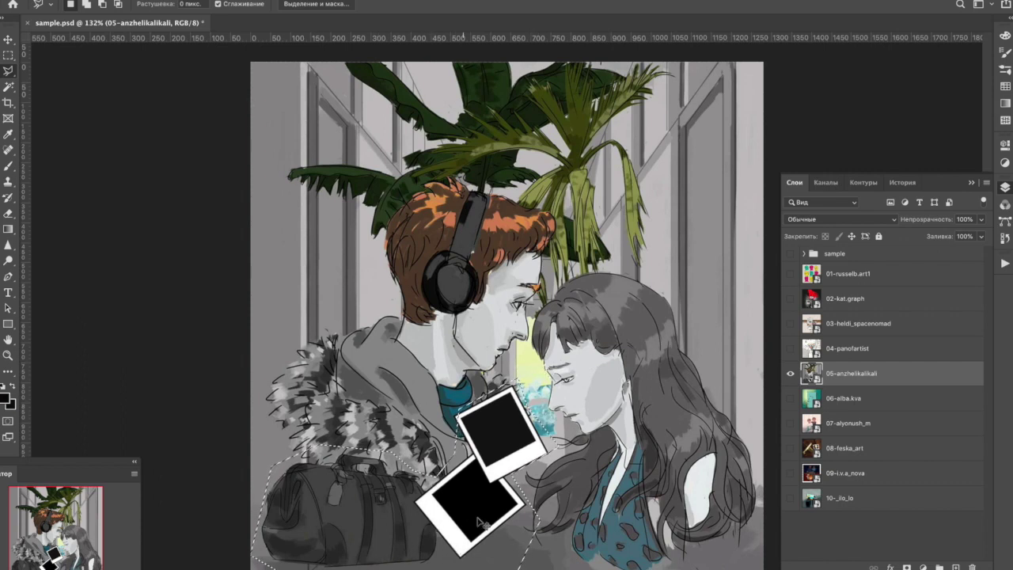
{"action": "left_click", "coordinate": [8, 40]}
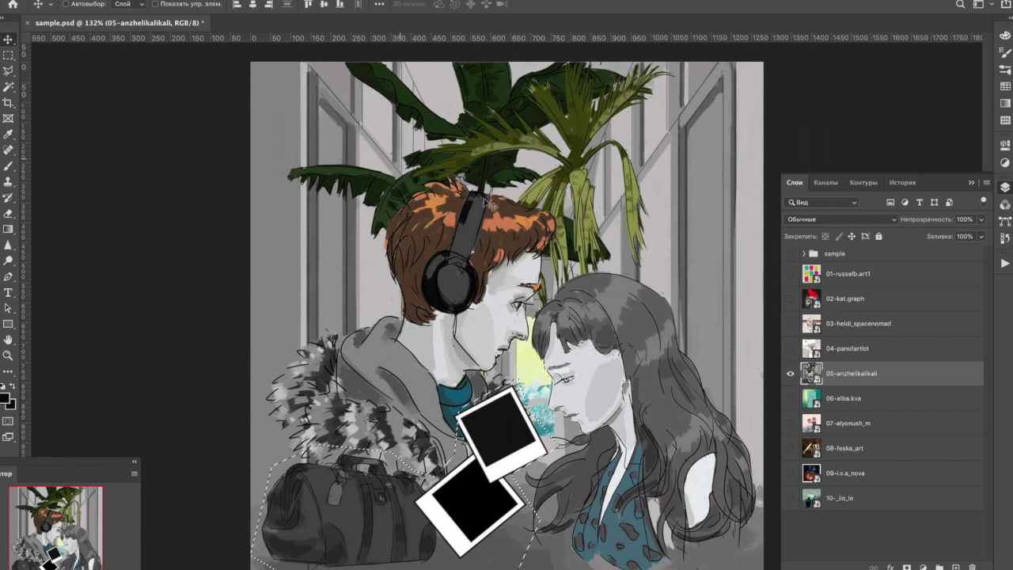
{"action": "key", "text": "ctrl+j"}
Rotate the copied bag and photos counterclockwise and place them slightly over the man's chest and coat.
{"action": "key", "text": "ctrl+t"}
{"action": "left_click_drag", "start_coordinate": [578, 369], "coordinate": [541, 317]}
{"action": "mouse_move", "coordinate": [462, 484]}
{"action": "left_mouse_down"}
{"action": "mouse_move", "coordinate": [432, 485]}
{"action": "mouse_move", "coordinate": [445, 476]}
{"action": "mouse_move", "coordinate": [444, 490]}
{"action": "mouse_move", "coordinate": [453, 488]}
{"action": "left_mouse_up"}
{"action": "key", "text": "Return"}
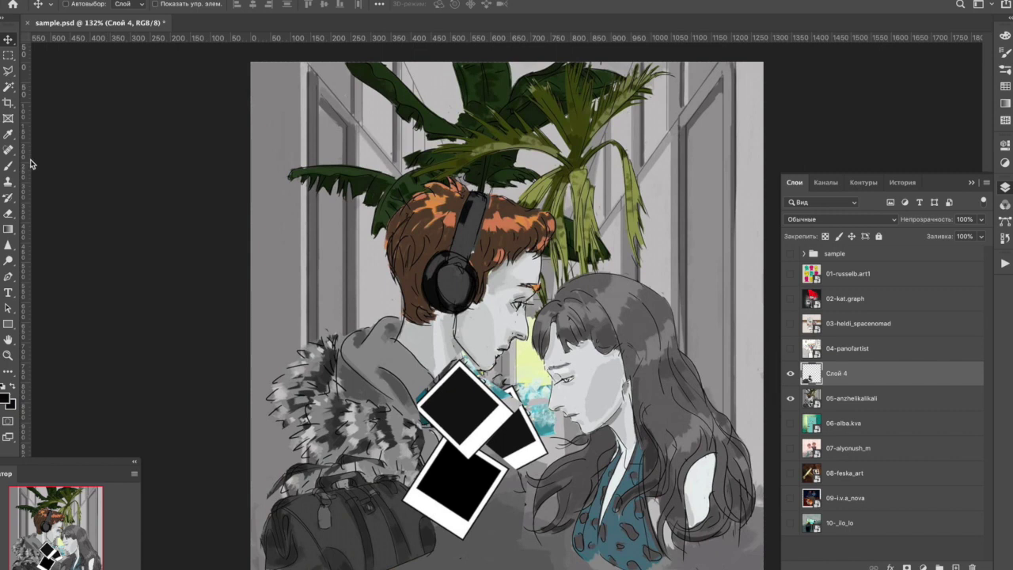
Sample the surrounding colours and paint over the original upper photo between the two figures.
{"action": "left_click", "coordinate": [7, 134]}
{"action": "left_click", "coordinate": [9, 166]}
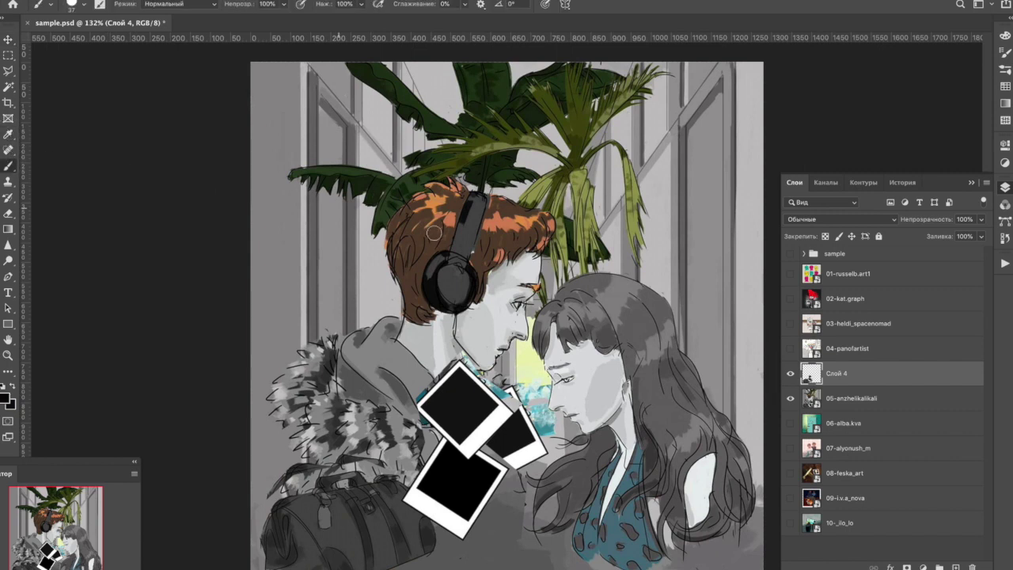
{"action": "left_click", "coordinate": [545, 429], "text": "alt"}
{"action": "mouse_move", "coordinate": [526, 392]}
{"action": "left_mouse_down"}
{"action": "mouse_move", "coordinate": [526, 443]}
{"action": "mouse_move", "coordinate": [541, 421]}
{"action": "mouse_move", "coordinate": [520, 392]}
{"action": "mouse_move", "coordinate": [518, 427]}
{"action": "mouse_move", "coordinate": [521, 388]}
{"action": "mouse_move", "coordinate": [535, 433]}
{"action": "left_mouse_up"}
Lasso the two copied photos, scale them down to 79.13%, and put them on their own new layer.
{"action": "left_click", "coordinate": [14, 60]}
{"action": "left_click", "coordinate": [9, 71]}
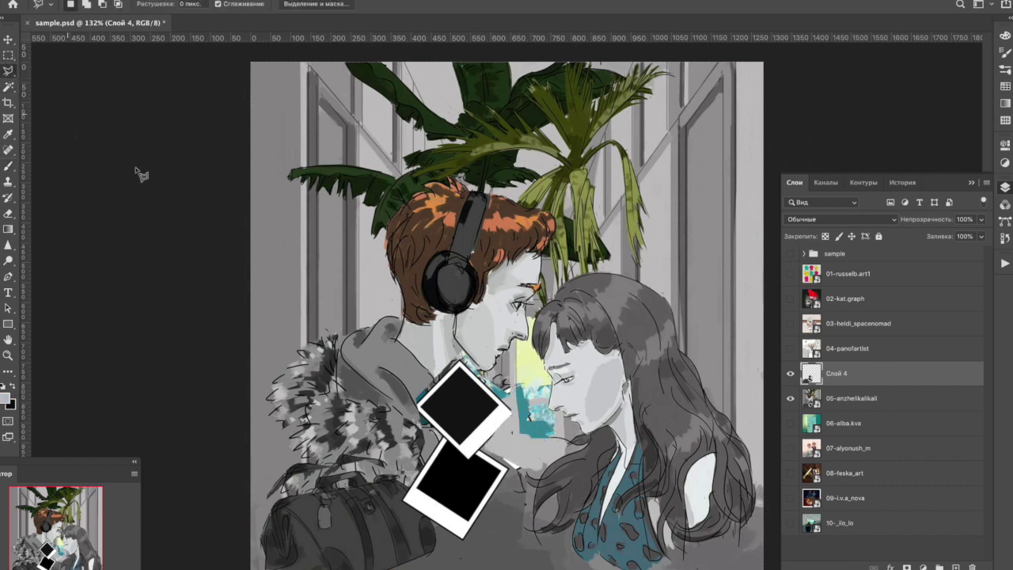
{"action": "mouse_move", "coordinate": [433, 460]}
{"action": "left_mouse_down"}
{"action": "mouse_move", "coordinate": [405, 493]}
{"action": "mouse_move", "coordinate": [440, 543]}
{"action": "mouse_move", "coordinate": [478, 546]}
{"action": "mouse_move", "coordinate": [523, 476]}
{"action": "mouse_move", "coordinate": [520, 483]}
{"action": "mouse_move", "coordinate": [524, 462]}
{"action": "mouse_move", "coordinate": [507, 456]}
{"action": "mouse_move", "coordinate": [525, 412]}
{"action": "mouse_move", "coordinate": [475, 360]}
{"action": "mouse_move", "coordinate": [434, 372]}
{"action": "mouse_move", "coordinate": [420, 459]}
{"action": "left_mouse_up"}
{"action": "key", "text": "ctrl+t"}
{"action": "mouse_move", "coordinate": [522, 346]}
{"action": "left_mouse_down"}
{"action": "mouse_move", "coordinate": [498, 405]}
{"action": "mouse_move", "coordinate": [494, 389]}
{"action": "left_mouse_up"}
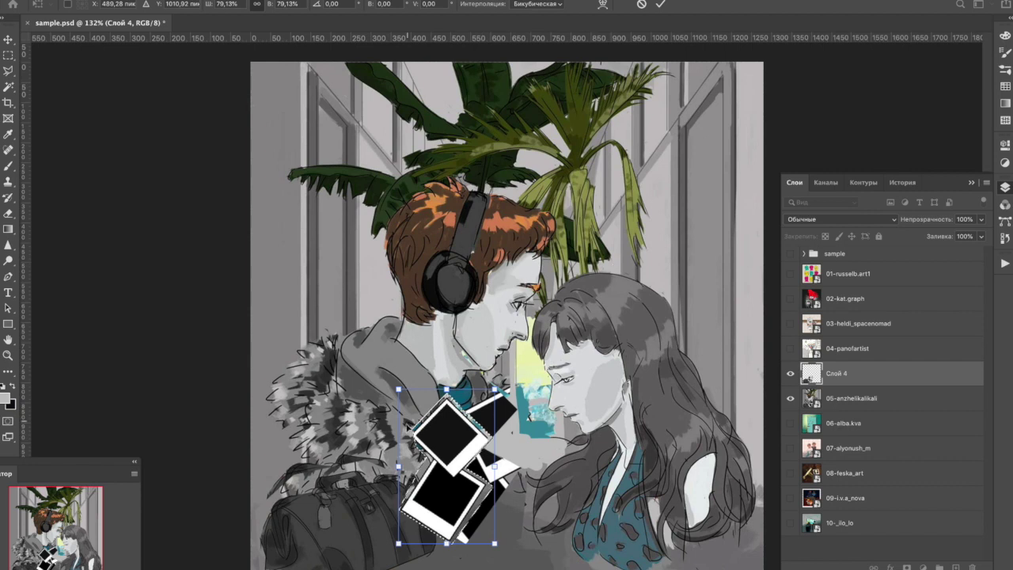
{"action": "key", "text": "m"}
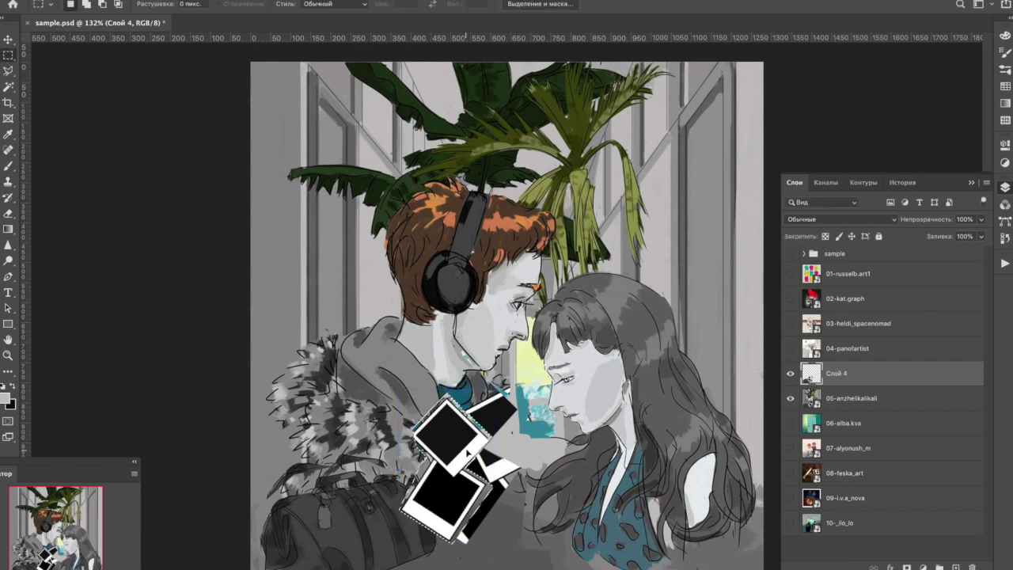
{"action": "right_click", "coordinate": [467, 453]}
{"action": "left_click", "coordinate": [536, 461]}
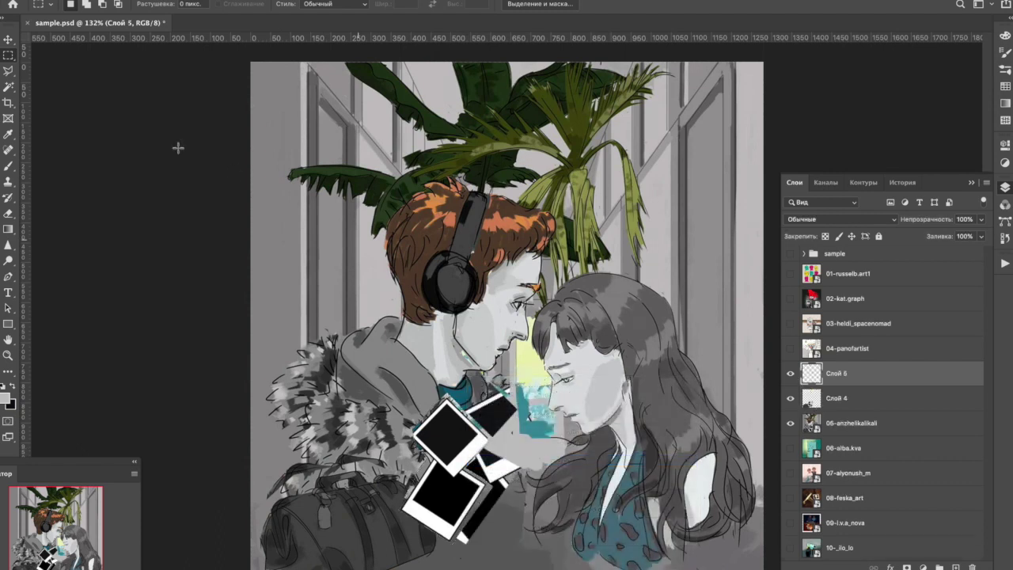
Paint sampled dark grey over the leftover photo parts beside the man's coat, merge Слой 5 into Слой 4 and select illustration 05.
{"action": "left_click", "coordinate": [8, 165]}
{"action": "left_click", "coordinate": [481, 388], "text": "alt"}
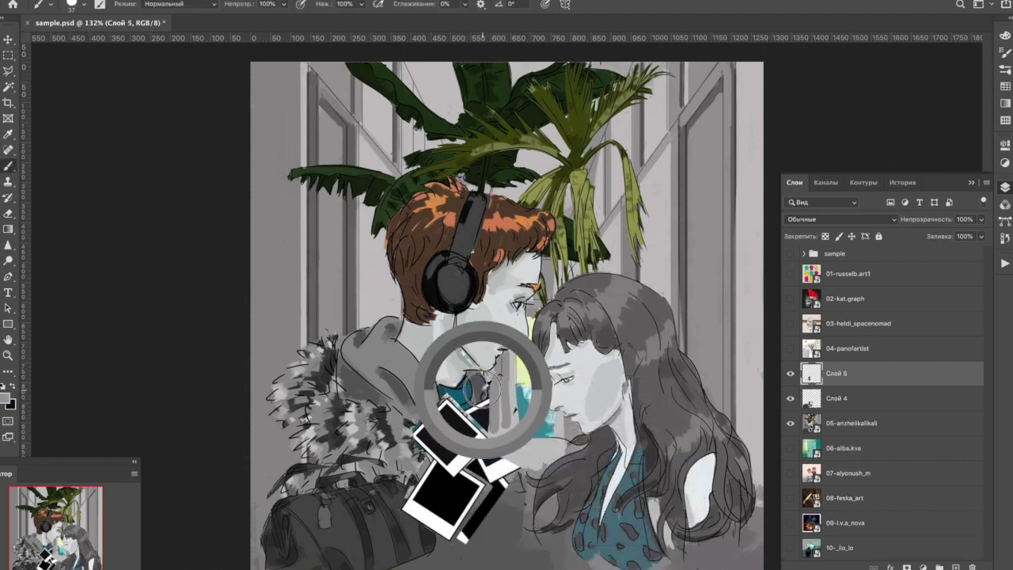
{"action": "left_click_drag", "start_coordinate": [484, 455], "coordinate": [511, 487]}
{"action": "key", "text": "l"}
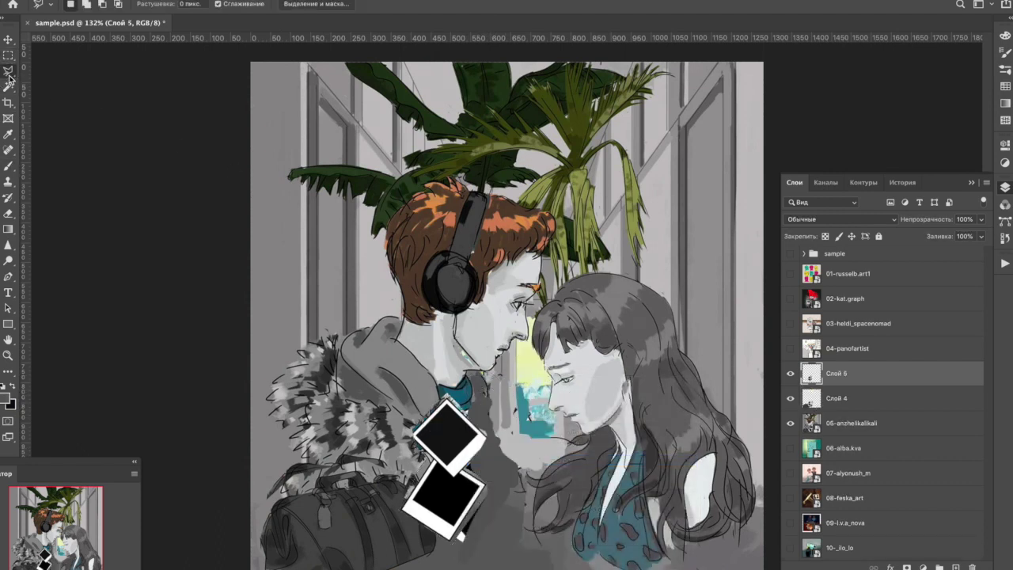
{"action": "key", "text": "ctrl+e"}
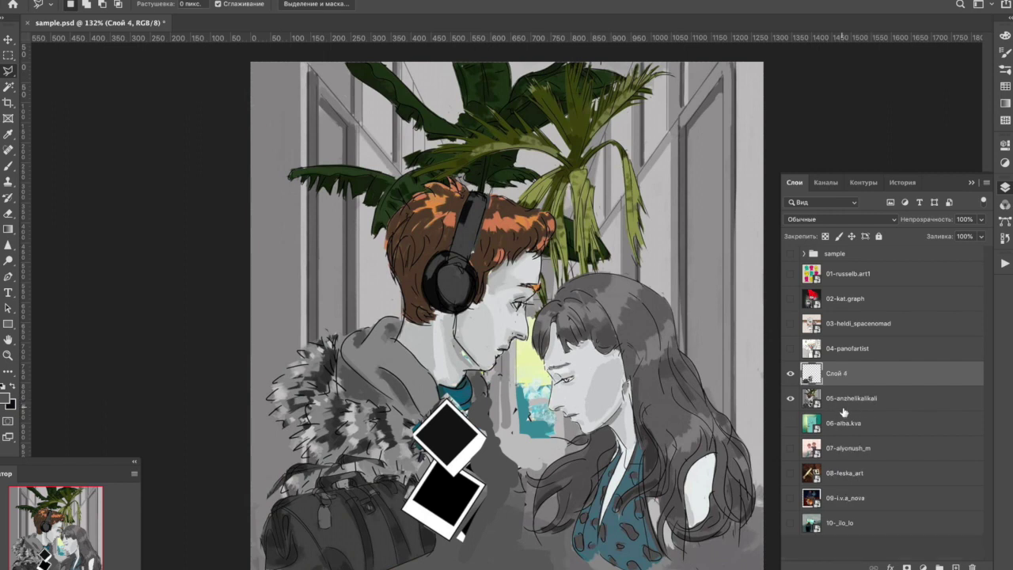
{"action": "left_click", "coordinate": [847, 399]}
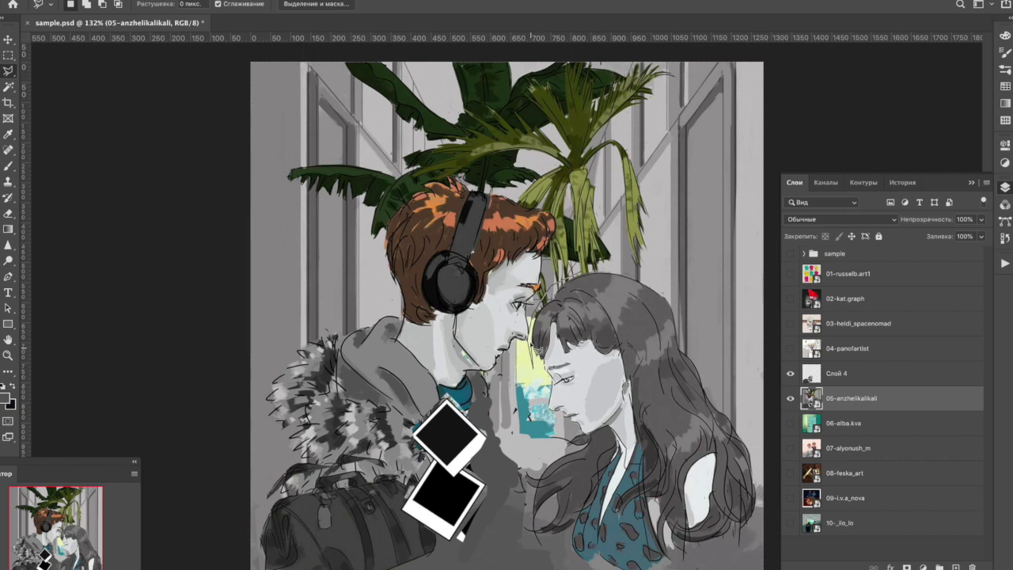
Lasso the woman, copy her to a new layer, scale the copy down beside the man and move the layer above Слой 4.
{"action": "mouse_move", "coordinate": [546, 384]}
{"action": "left_mouse_down"}
{"action": "mouse_move", "coordinate": [580, 440]}
{"action": "mouse_move", "coordinate": [546, 455]}
{"action": "mouse_move", "coordinate": [518, 531]}
{"action": "mouse_move", "coordinate": [566, 562]}
{"action": "mouse_move", "coordinate": [766, 471]}
{"action": "mouse_move", "coordinate": [706, 374]}
{"action": "mouse_move", "coordinate": [669, 289]}
{"action": "mouse_move", "coordinate": [606, 273]}
{"action": "left_mouse_up"}
{"action": "right_click", "coordinate": [614, 309]}
{"action": "left_click", "coordinate": [657, 422]}
{"action": "key", "text": "ctrl+t"}
{"action": "left_click_drag", "start_coordinate": [645, 443], "coordinate": [602, 470]}
{"action": "key", "text": "Return"}
{"action": "key", "text": "l"}
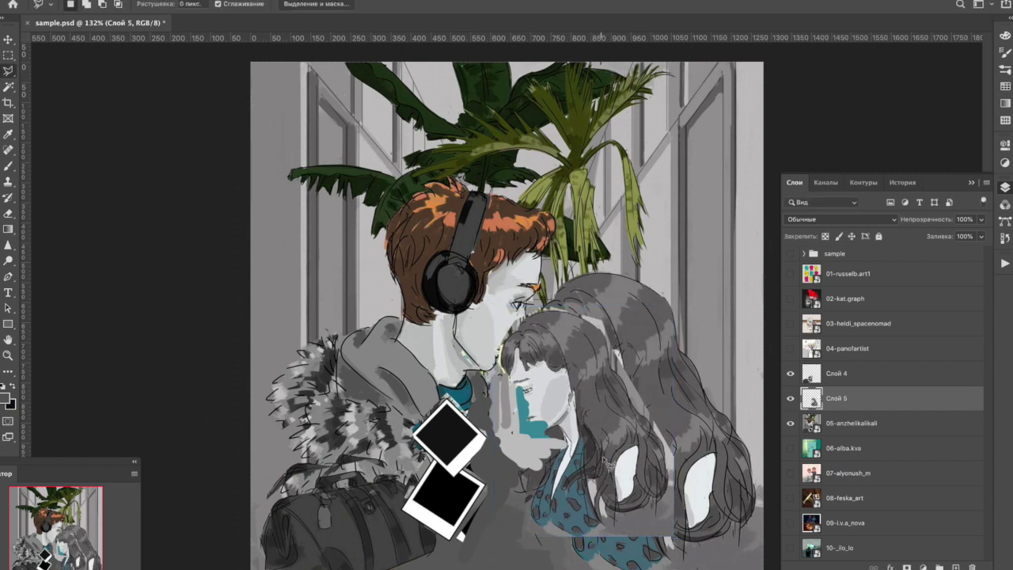
{"action": "left_click_drag", "start_coordinate": [859, 399], "coordinate": [860, 369]}
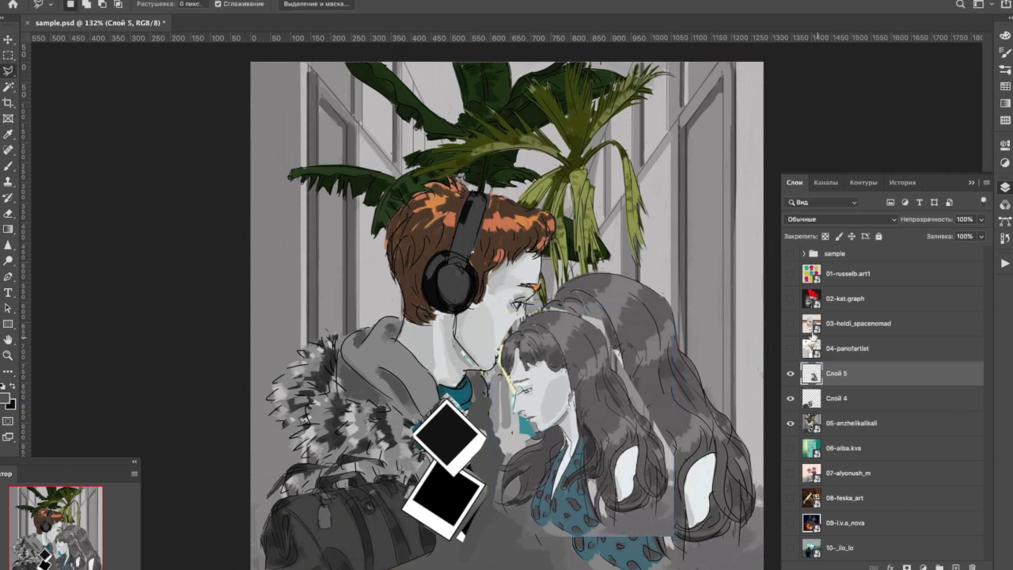
Paint sampled greys with a 73 px hard brush over the original woman's hair behind and above the smaller copy.
{"action": "key", "text": "e"}
{"action": "key", "text": "b"}
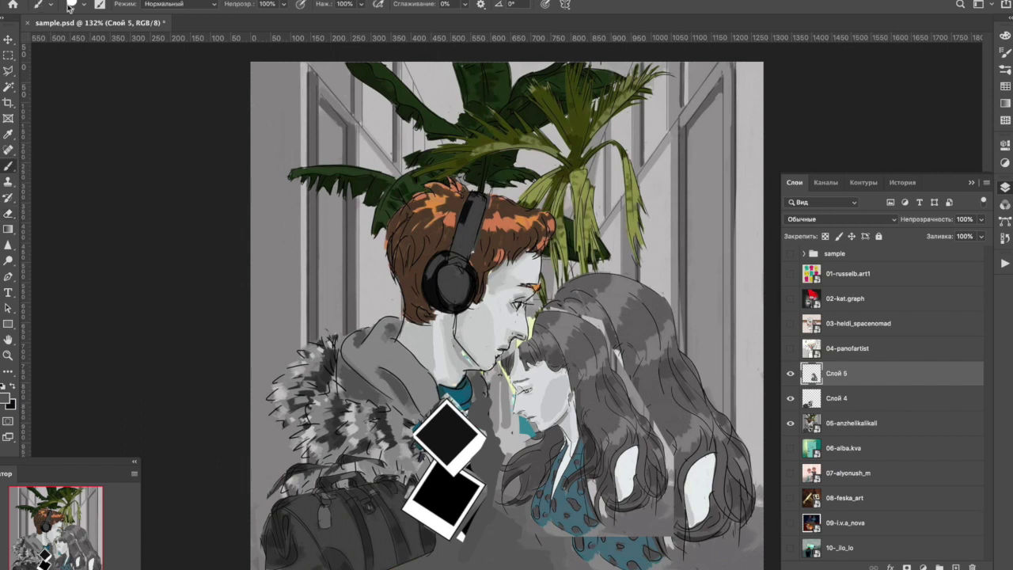
{"action": "right_click", "coordinate": [93, 40]}
{"action": "type", "text": "33"}
{"action": "key", "text": "Return"}
{"action": "mouse_move", "coordinate": [654, 265]}
{"action": "left_mouse_down"}
{"action": "mouse_move", "coordinate": [648, 400]}
{"action": "mouse_move", "coordinate": [657, 316]}
{"action": "mouse_move", "coordinate": [629, 384]}
{"action": "left_mouse_up"}
{"action": "key", "text": "bracketright"}
{"action": "key", "text": "bracketright"}
{"action": "key", "text": "bracketright"}
{"action": "key", "text": "bracketright"}
{"action": "left_click_drag", "start_coordinate": [614, 261], "coordinate": [611, 392]}
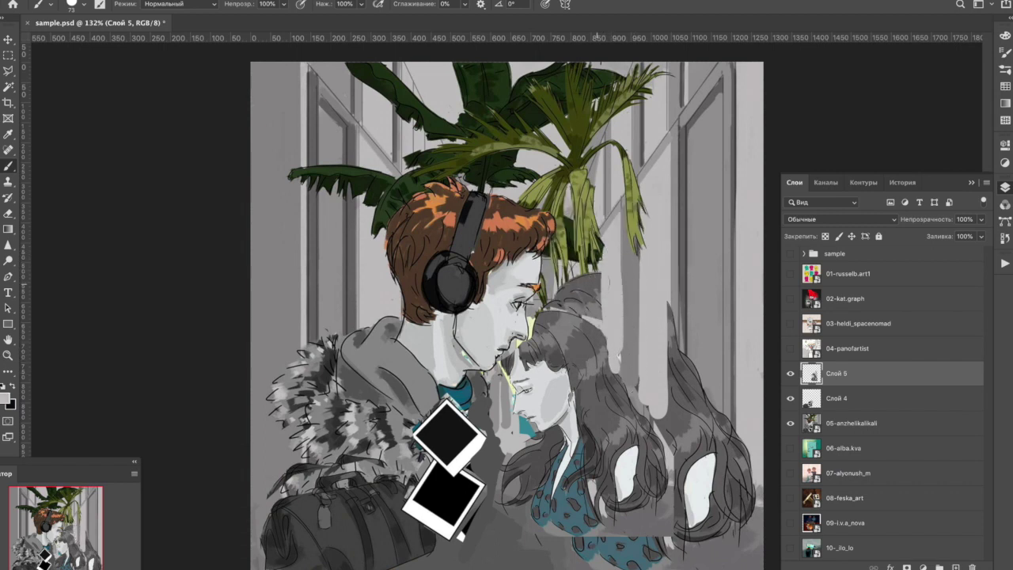
{"action": "mouse_move", "coordinate": [545, 272]}
{"action": "left_mouse_down"}
{"action": "mouse_move", "coordinate": [554, 304]}
{"action": "mouse_move", "coordinate": [566, 300]}
{"action": "mouse_move", "coordinate": [540, 305]}
{"action": "mouse_move", "coordinate": [597, 316]}
{"action": "mouse_move", "coordinate": [594, 280]}
{"action": "mouse_move", "coordinate": [574, 294]}
{"action": "mouse_move", "coordinate": [596, 286]}
{"action": "mouse_move", "coordinate": [576, 292]}
{"action": "mouse_move", "coordinate": [598, 331]}
{"action": "left_mouse_up"}
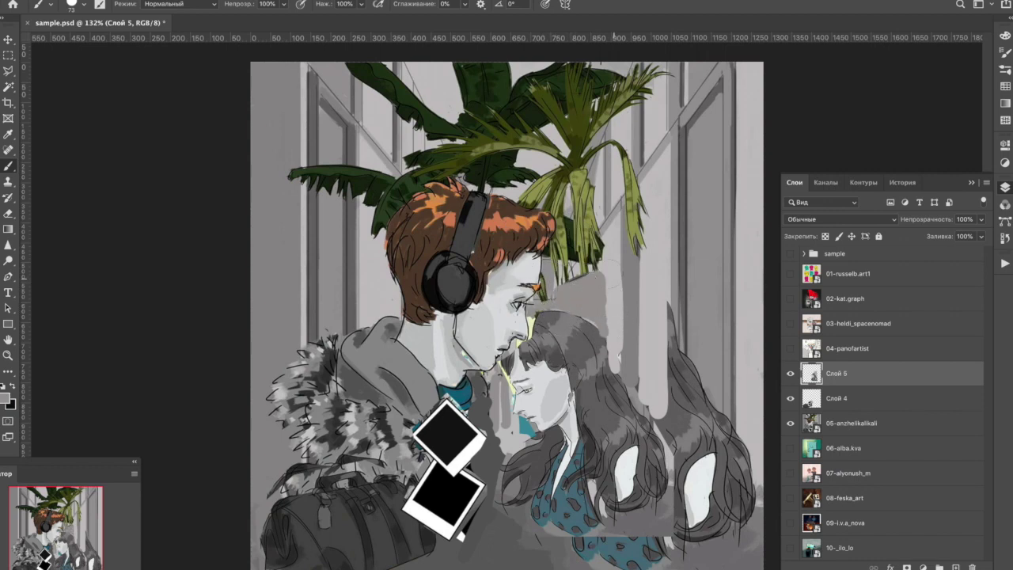
{"action": "left_click_drag", "start_coordinate": [611, 245], "coordinate": [613, 341]}
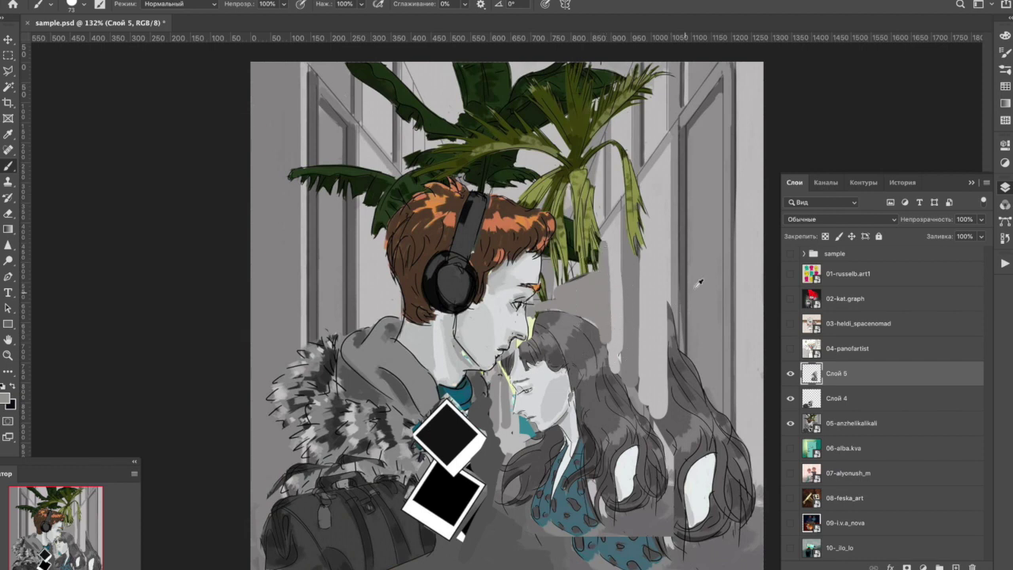
Paint grey over the original woman's remaining hair and body around the copy, and merge the layer into Слой 4.
{"action": "left_click_drag", "start_coordinate": [700, 282], "coordinate": [701, 547]}
{"action": "mouse_move", "coordinate": [641, 522]}
{"action": "left_mouse_down"}
{"action": "mouse_move", "coordinate": [673, 547]}
{"action": "mouse_move", "coordinate": [562, 507]}
{"action": "mouse_move", "coordinate": [499, 558]}
{"action": "left_mouse_up"}
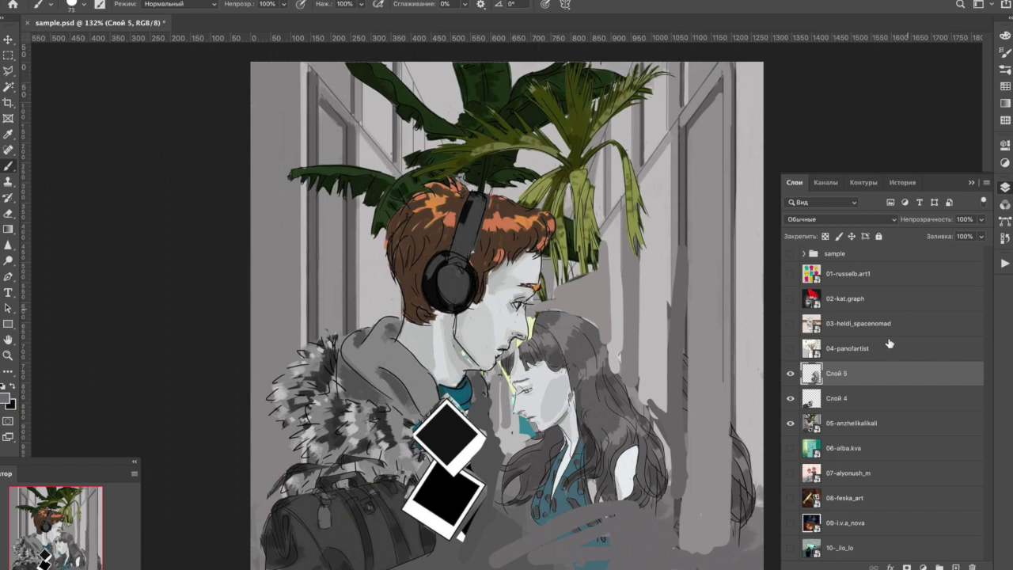
{"action": "key", "text": "ctrl+e"}
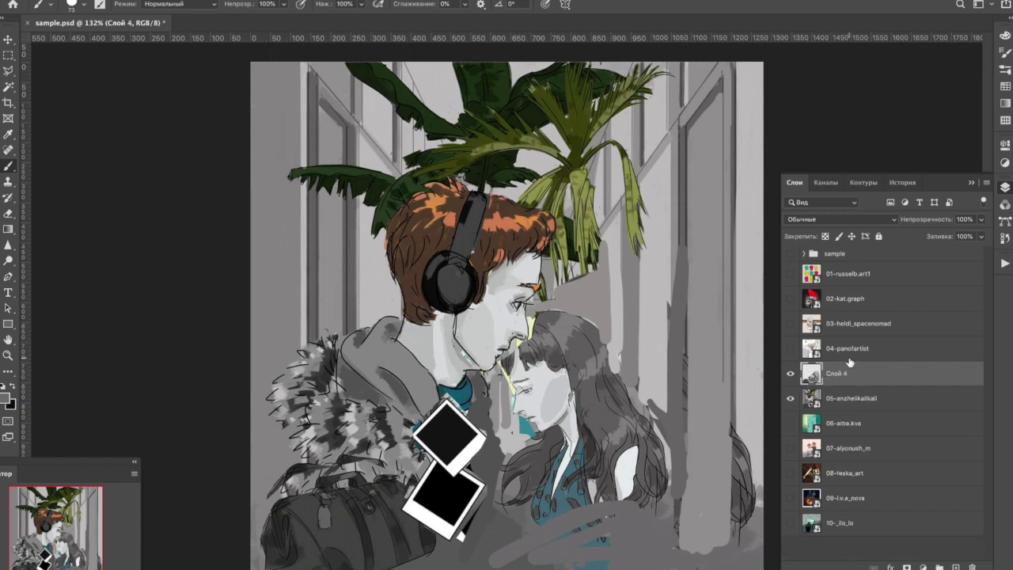
Lasso the man on illustration 05, copy him to a new layer and enlarge him so he overlaps the woman.
{"action": "left_click", "coordinate": [844, 400]}
{"action": "left_click", "coordinate": [10, 71]}
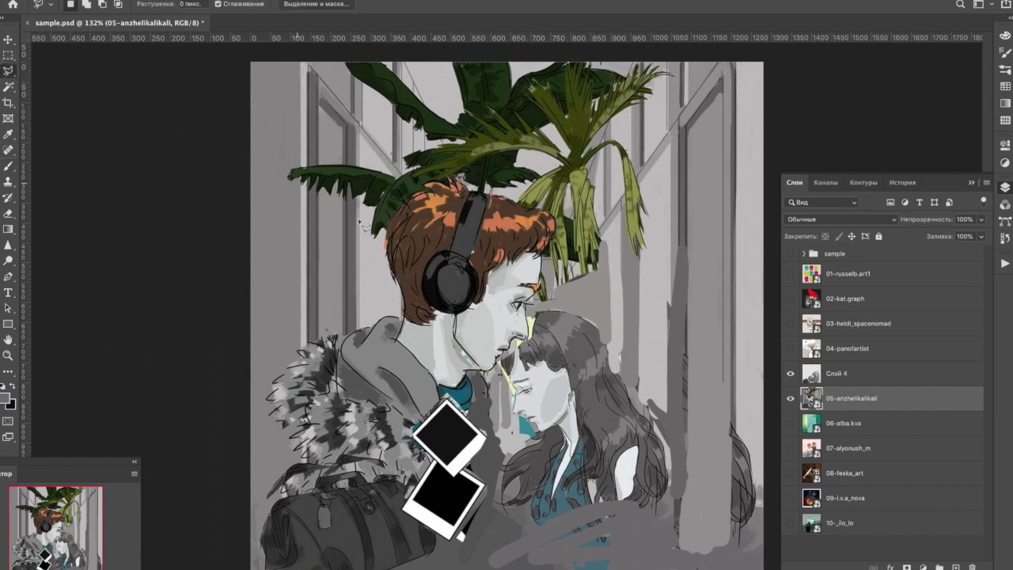
{"action": "mouse_move", "coordinate": [475, 548]}
{"action": "left_mouse_down"}
{"action": "mouse_move", "coordinate": [510, 494]}
{"action": "mouse_move", "coordinate": [499, 377]}
{"action": "mouse_move", "coordinate": [540, 342]}
{"action": "mouse_move", "coordinate": [522, 339]}
{"action": "mouse_move", "coordinate": [548, 298]}
{"action": "mouse_move", "coordinate": [563, 225]}
{"action": "mouse_move", "coordinate": [508, 194]}
{"action": "mouse_move", "coordinate": [434, 182]}
{"action": "mouse_move", "coordinate": [398, 194]}
{"action": "mouse_move", "coordinate": [376, 265]}
{"action": "mouse_move", "coordinate": [389, 300]}
{"action": "mouse_move", "coordinate": [378, 316]}
{"action": "mouse_move", "coordinate": [296, 349]}
{"action": "mouse_move", "coordinate": [265, 381]}
{"action": "mouse_move", "coordinate": [238, 567]}
{"action": "left_mouse_up"}
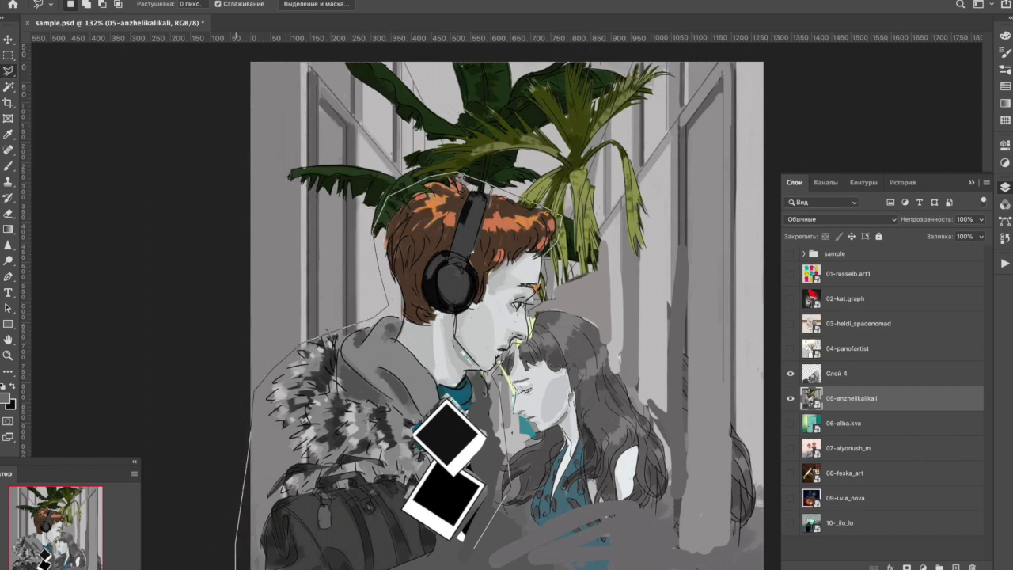
{"action": "left_click_drag", "start_coordinate": [491, 567], "coordinate": [483, 554]}
{"action": "right_click", "coordinate": [509, 326]}
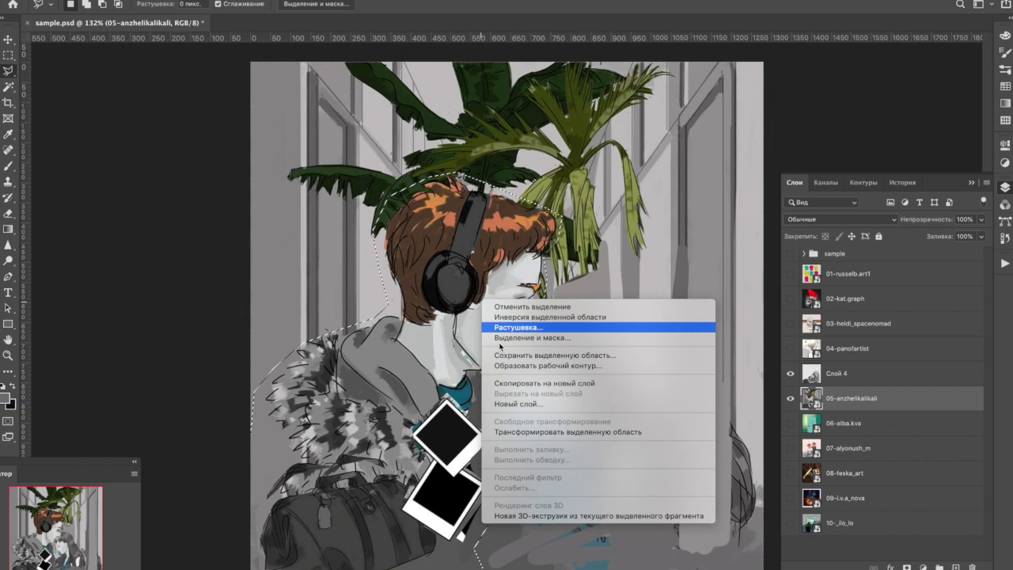
{"action": "left_click", "coordinate": [508, 386]}
{"action": "key", "text": "v"}
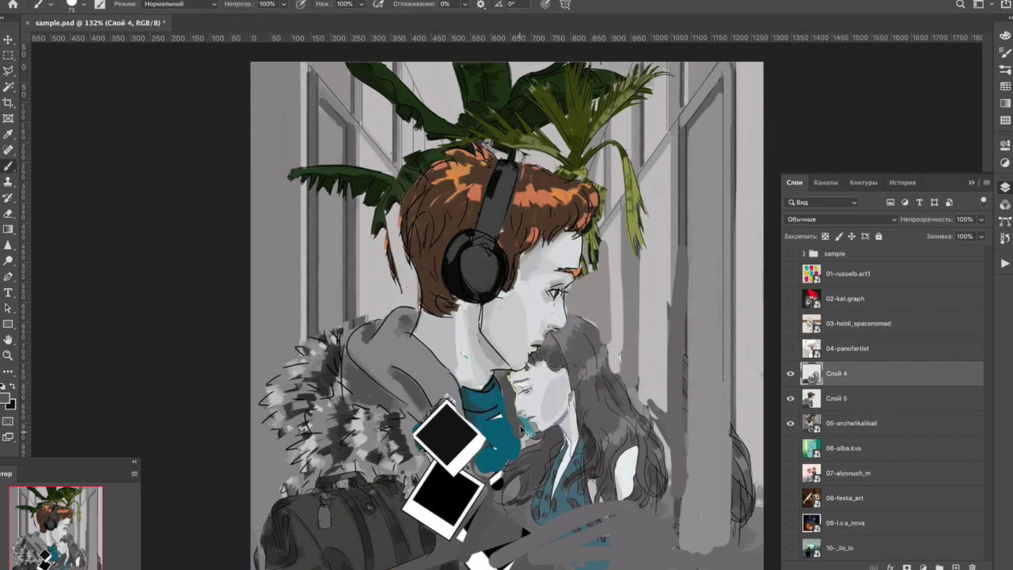
Sample the sweater's teal and paint it down the enlarged man's chest beside the photos on Слой 4.
{"action": "mouse_move", "coordinate": [507, 396]}
{"action": "left_mouse_down"}
{"action": "mouse_move", "coordinate": [499, 419]}
{"action": "mouse_move", "coordinate": [531, 459]}
{"action": "mouse_move", "coordinate": [519, 439]}
{"action": "mouse_move", "coordinate": [513, 532]}
{"action": "left_mouse_up"}
{"action": "left_click", "coordinate": [507, 460], "text": "alt"}
{"action": "mouse_move", "coordinate": [506, 459]}
{"action": "left_mouse_down"}
{"action": "mouse_move", "coordinate": [512, 536]}
{"action": "mouse_move", "coordinate": [503, 437]}
{"action": "mouse_move", "coordinate": [511, 509]}
{"action": "mouse_move", "coordinate": [505, 468]}
{"action": "mouse_move", "coordinate": [476, 462]}
{"action": "mouse_move", "coordinate": [502, 495]}
{"action": "left_mouse_up"}
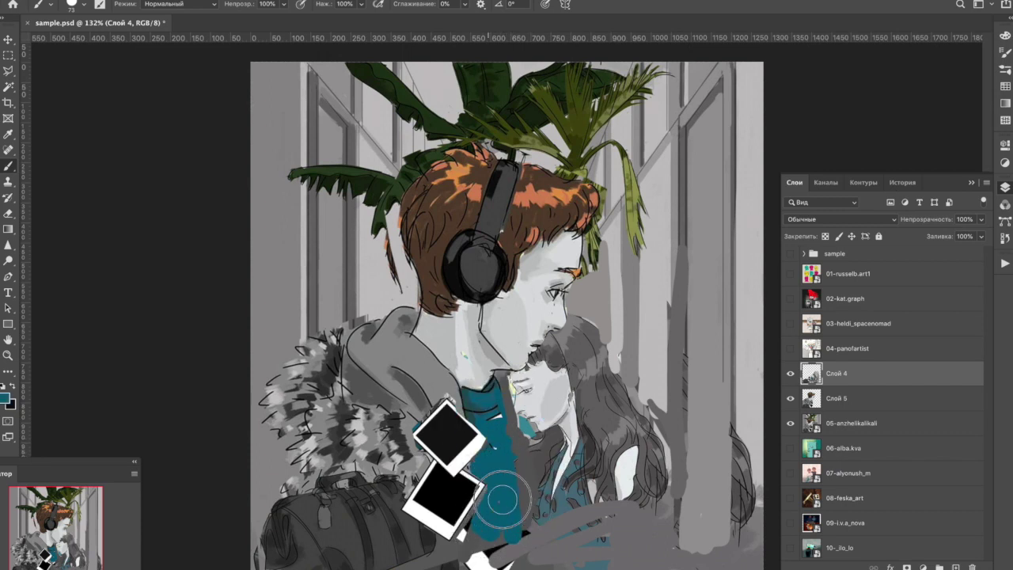
{"action": "scroll", "coordinate": [502, 494], "scroll_direction": "down", "scroll_amount": 3}
Merge Слой 4 and Слой 5 into one correction layer above illustration 05.
{"action": "left_click", "coordinate": [8, 40]}
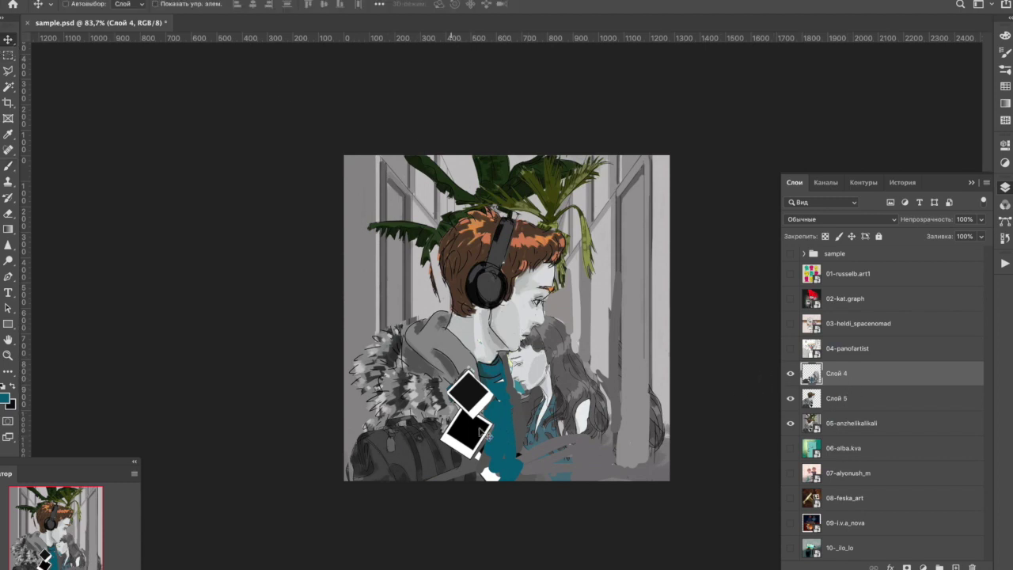
{"action": "left_click", "coordinate": [8, 70]}
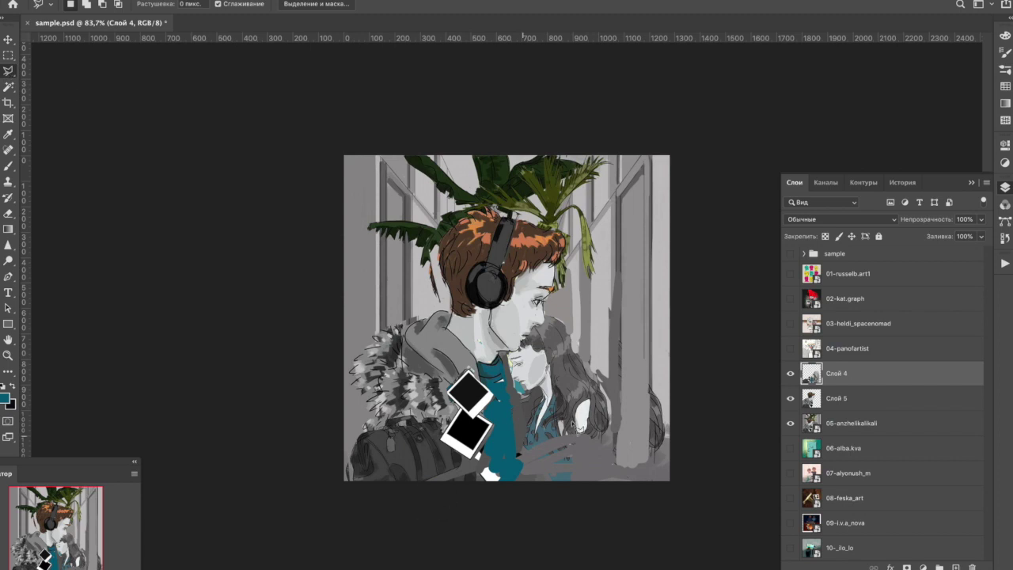
{"action": "left_click", "coordinate": [7, 40]}
{"action": "left_click", "coordinate": [851, 398], "text": "shift"}
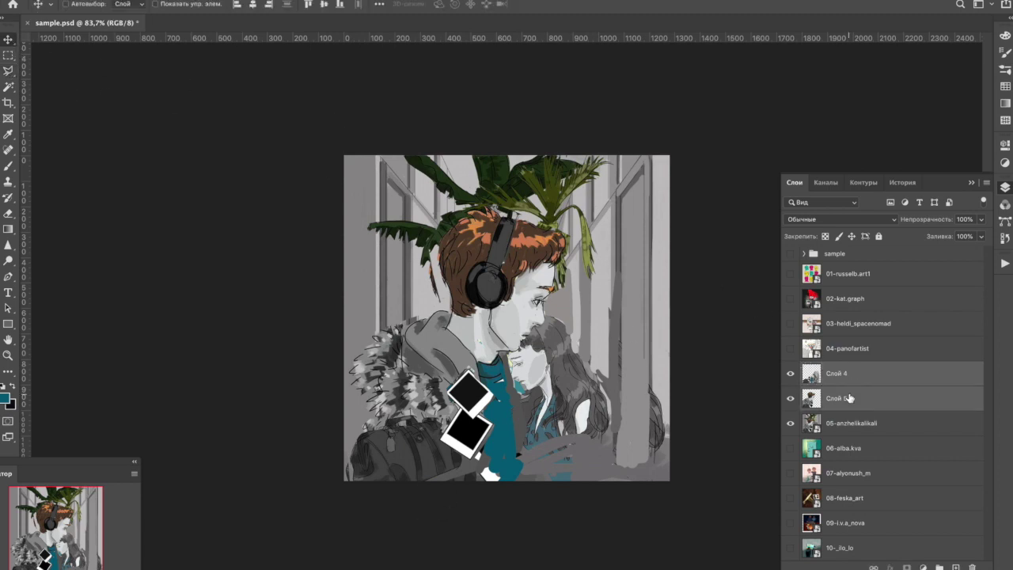
{"action": "key", "text": "ctrl+e"}
Compare illustration 05 with and without the merged correction layer, and delete that layer.
{"action": "left_click", "coordinate": [791, 373]}
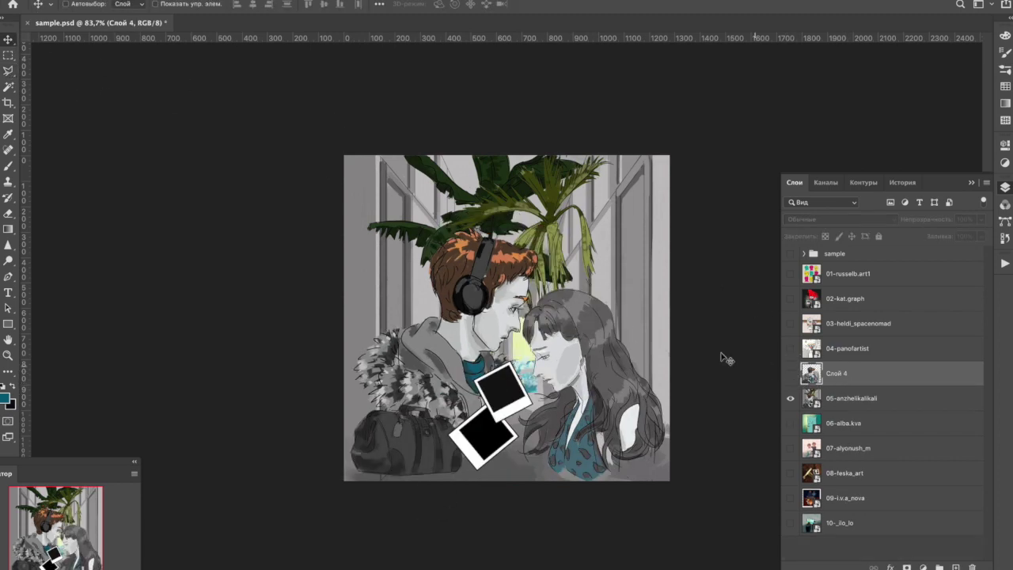
{"action": "left_click", "coordinate": [788, 375]}
{"action": "left_click", "coordinate": [790, 375]}
{"action": "left_click", "coordinate": [790, 376]}
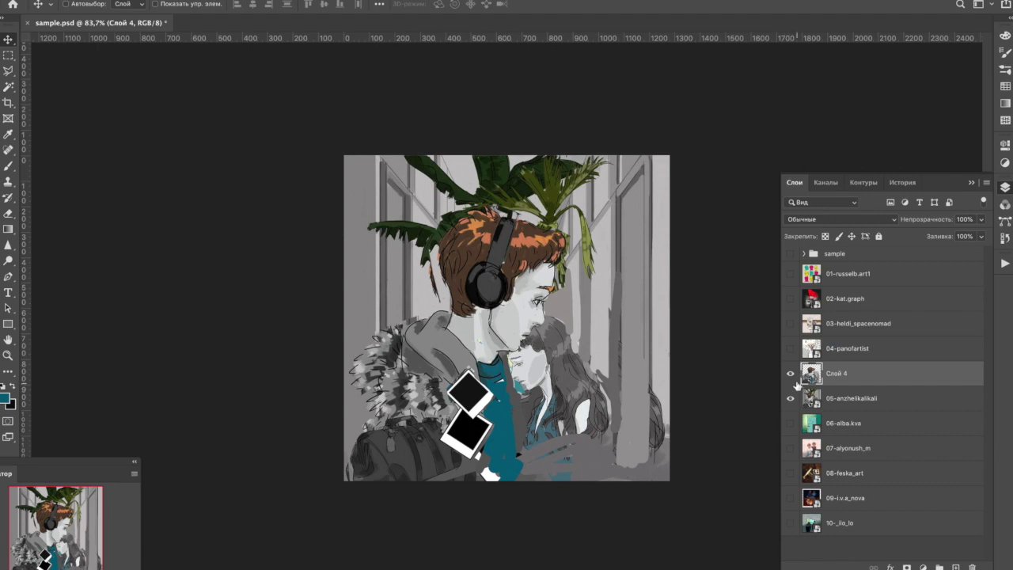
{"action": "left_click", "coordinate": [791, 375]}
{"action": "left_click", "coordinate": [789, 377]}
{"action": "left_click", "coordinate": [790, 376]}
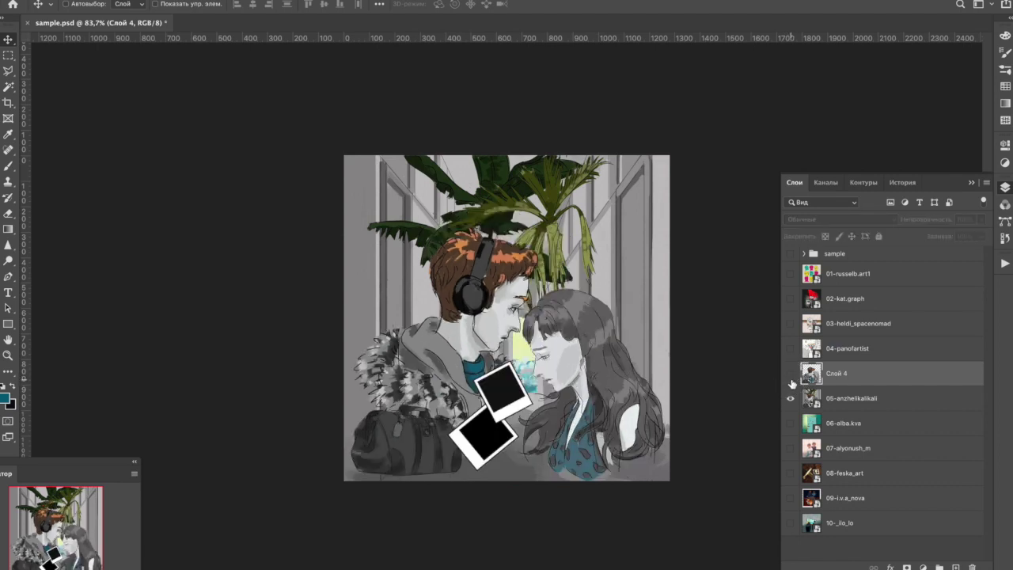
{"action": "left_click", "coordinate": [791, 375]}
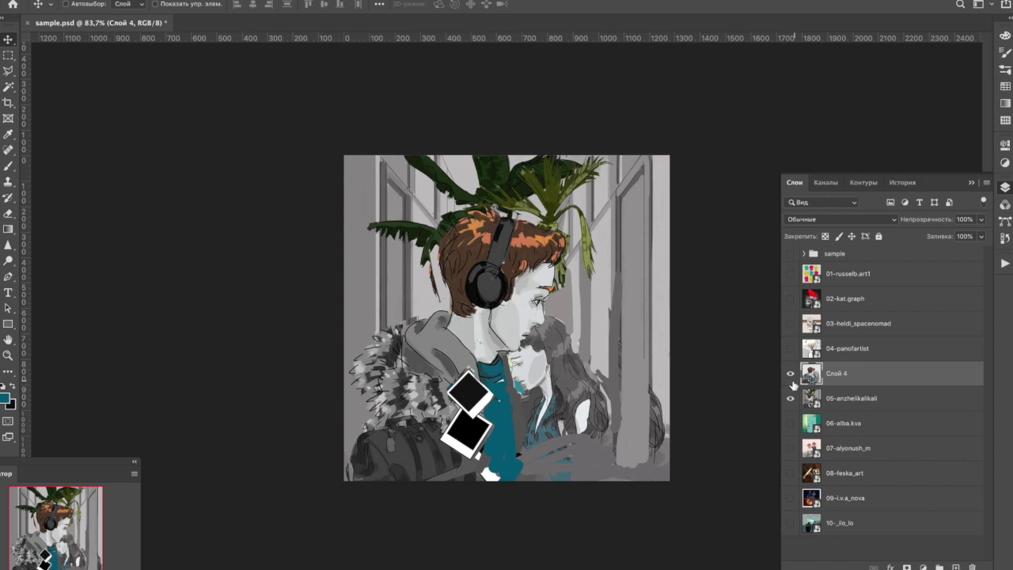
{"action": "key", "text": "Delete"}
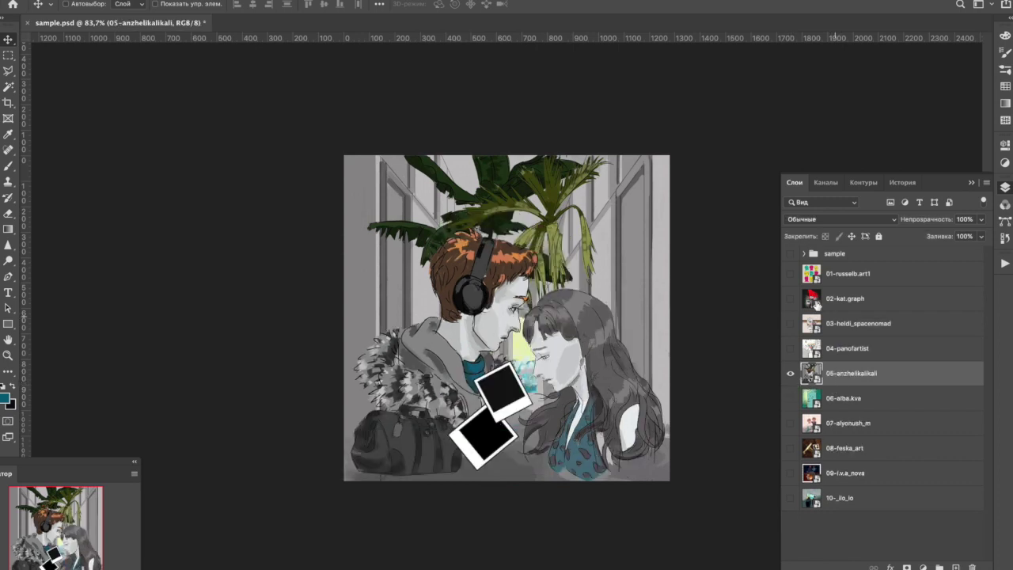
Check illustration 05 in the vertical and horizontal film title mockups, and hide the sample group again.
{"action": "left_click", "coordinate": [805, 254]}
{"action": "left_click", "coordinate": [790, 254]}
{"action": "left_click", "coordinate": [791, 284]}
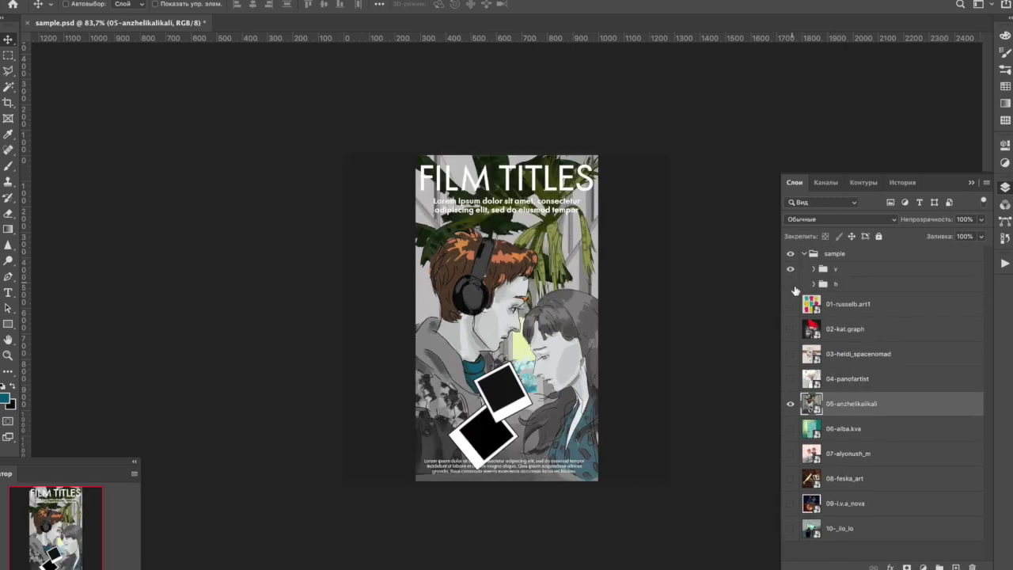
{"action": "left_click", "coordinate": [791, 283]}
{"action": "left_click", "coordinate": [790, 268]}
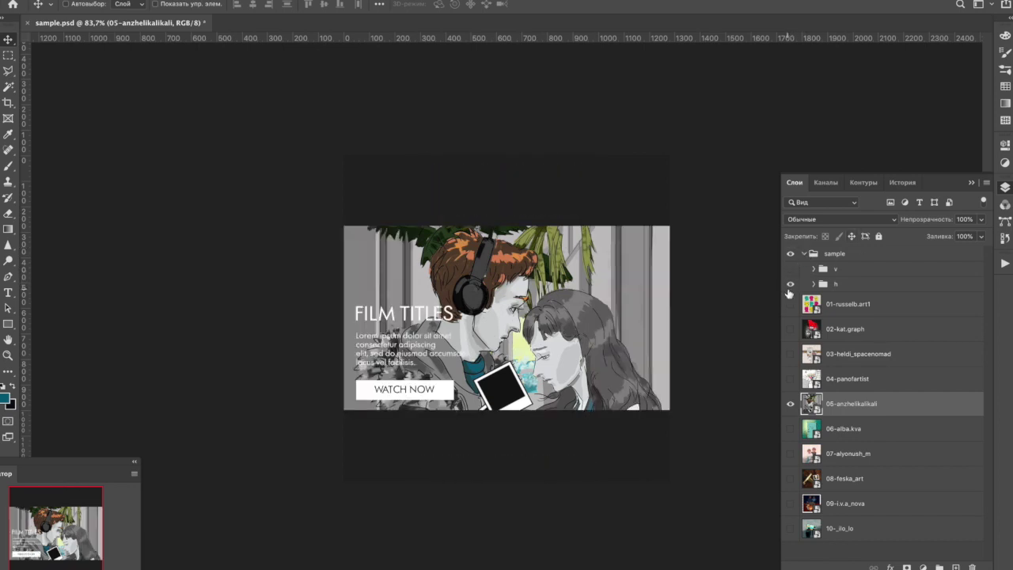
{"action": "left_click", "coordinate": [805, 253]}
{"action": "left_click", "coordinate": [790, 254]}
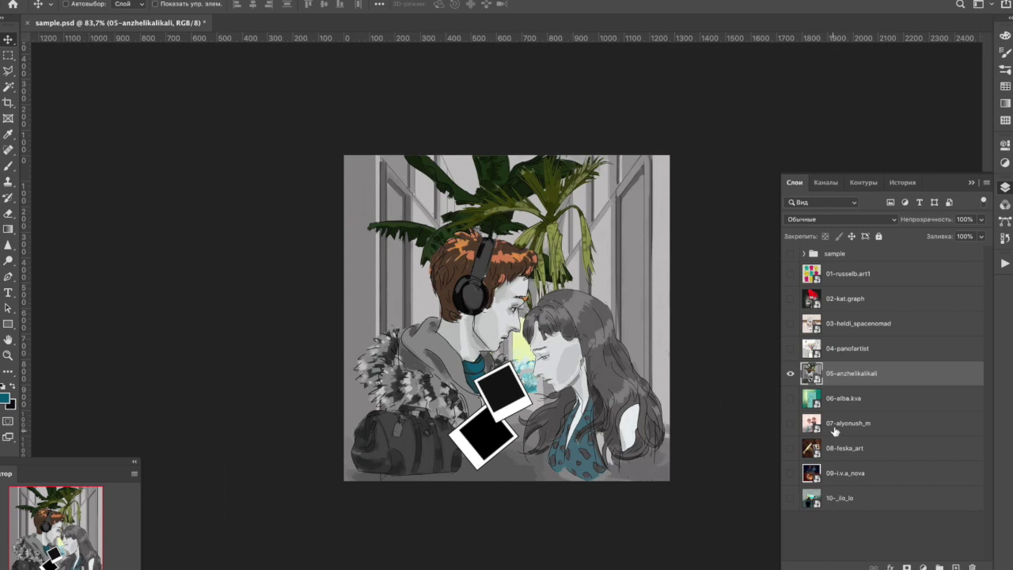
Hide illustration 05, and show and select illustration 06.
{"action": "left_click", "coordinate": [790, 373]}
{"action": "left_click", "coordinate": [790, 398]}
{"action": "left_click", "coordinate": [870, 405]}
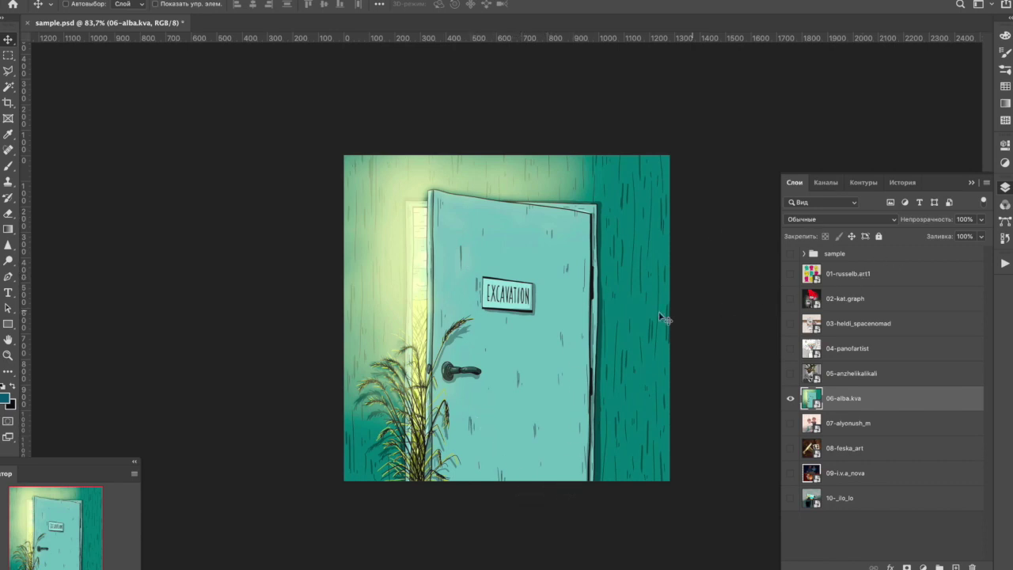
Check illustration 06 in the horizontal and vertical film title mockups, and hide the sample group again.
{"action": "left_click", "coordinate": [790, 254]}
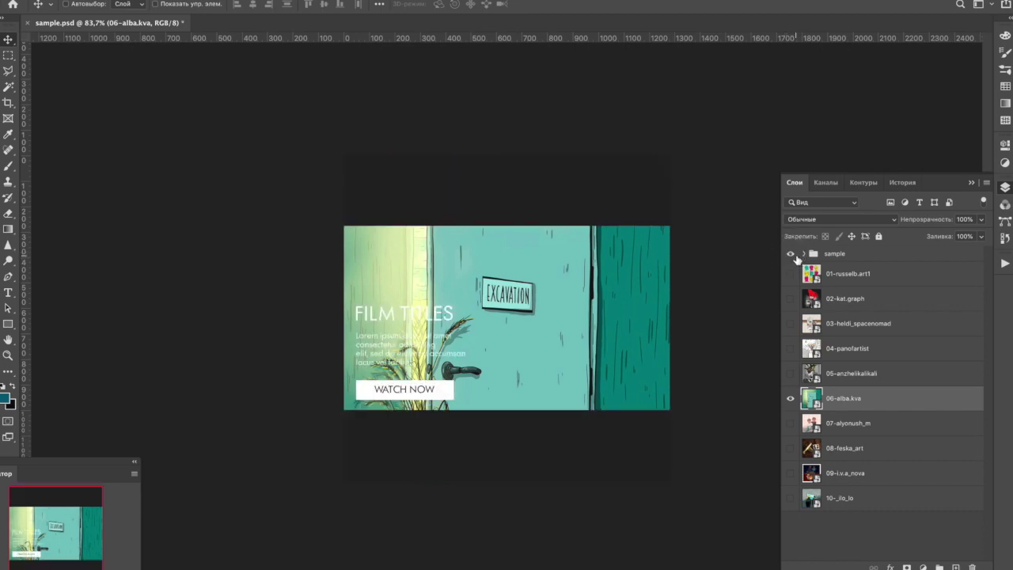
{"action": "left_click", "coordinate": [809, 255]}
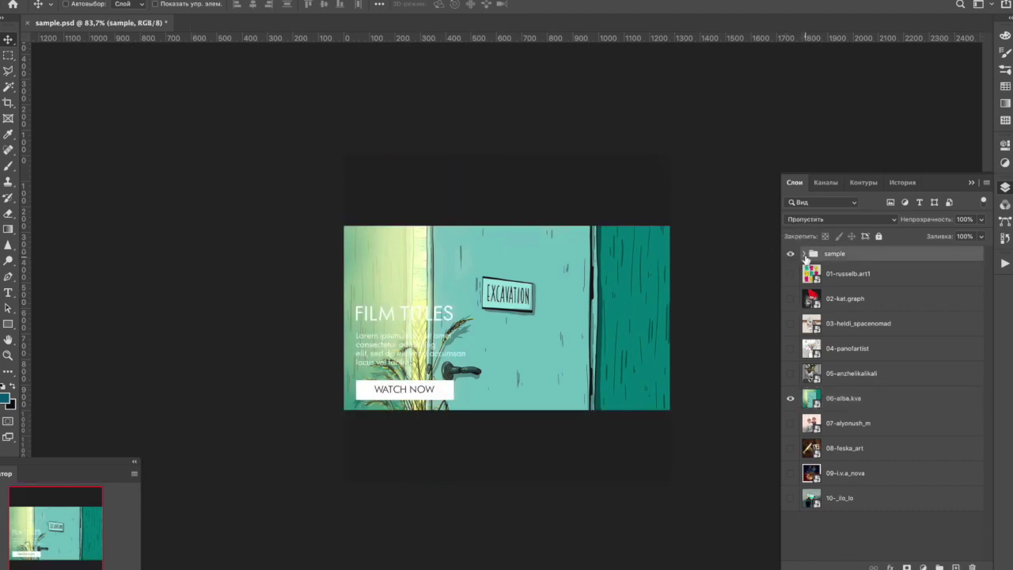
{"action": "left_click", "coordinate": [805, 254]}
{"action": "left_click", "coordinate": [792, 270]}
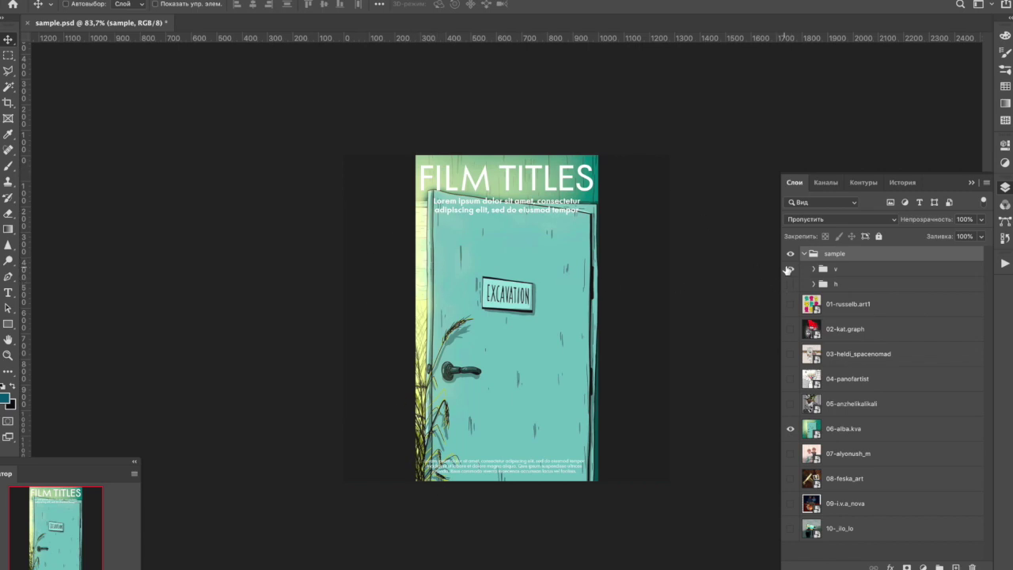
{"action": "left_click", "coordinate": [789, 269]}
{"action": "left_click", "coordinate": [791, 285]}
{"action": "left_click", "coordinate": [791, 285]}
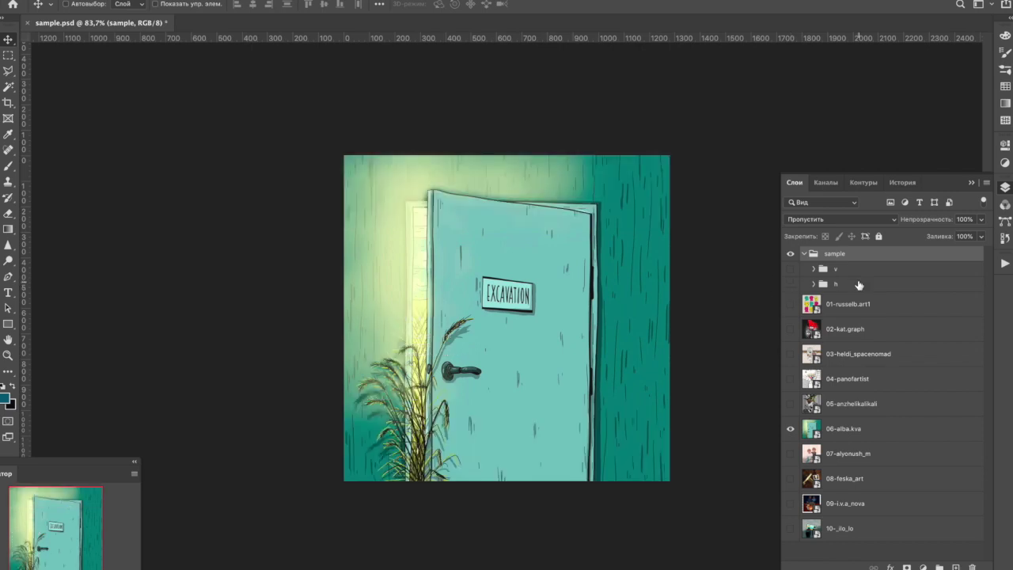
{"action": "left_click", "coordinate": [792, 269]}
{"action": "left_click", "coordinate": [805, 253]}
{"action": "left_click", "coordinate": [790, 253]}
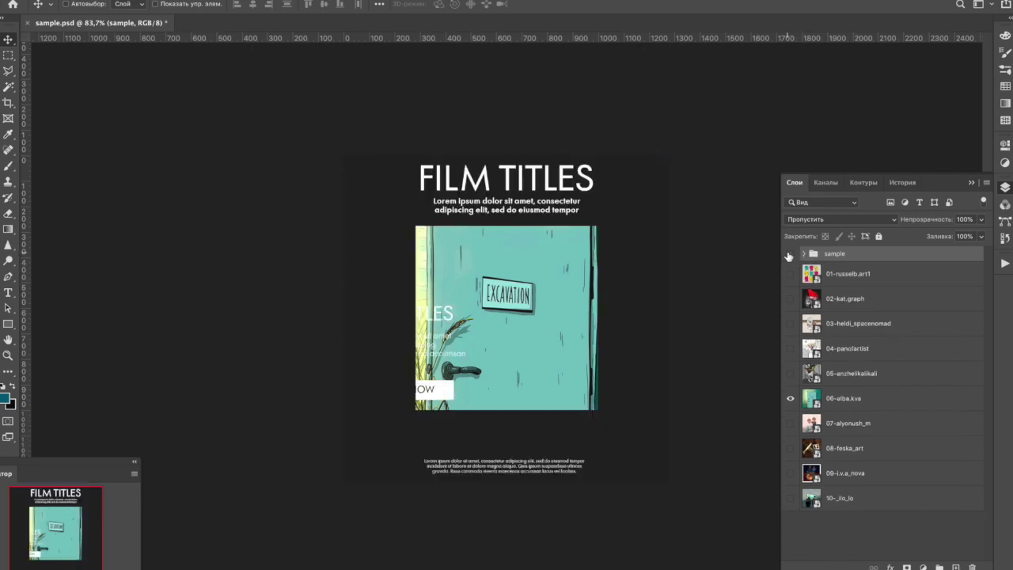
Scale illustration 06 down to 44.49% and place it in the middle of the canvas.
{"action": "left_click", "coordinate": [852, 397]}
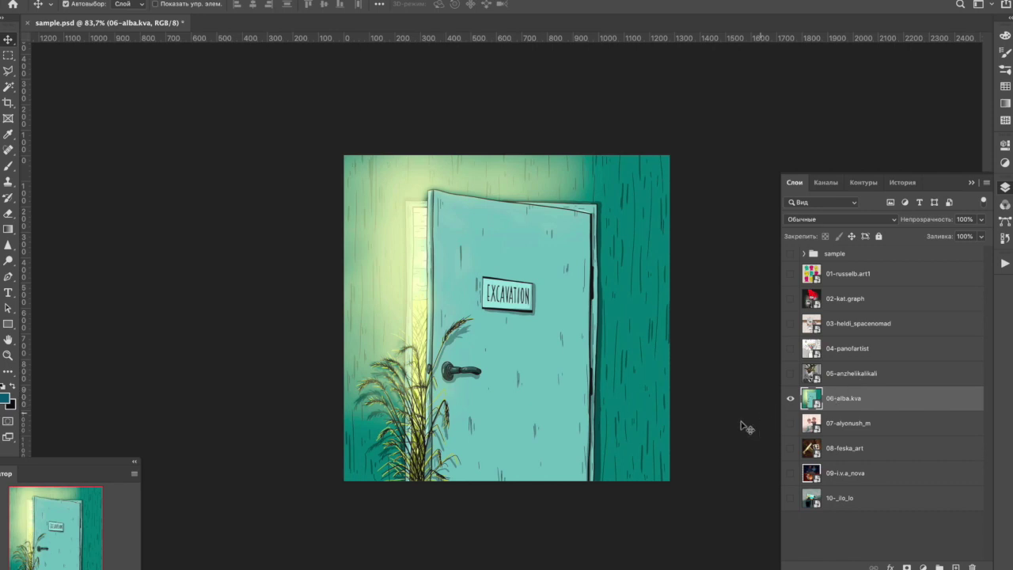
{"action": "key", "text": "ctrl+t"}
{"action": "left_click_drag", "start_coordinate": [669, 480], "coordinate": [584, 416]}
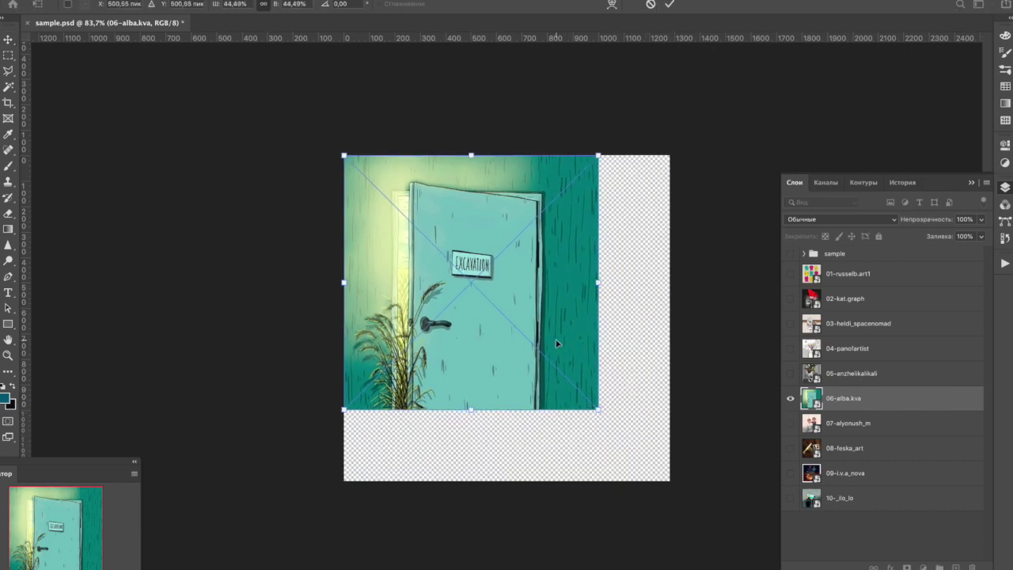
{"action": "left_click_drag", "start_coordinate": [556, 342], "coordinate": [595, 357]}
{"action": "key", "text": "Return"}
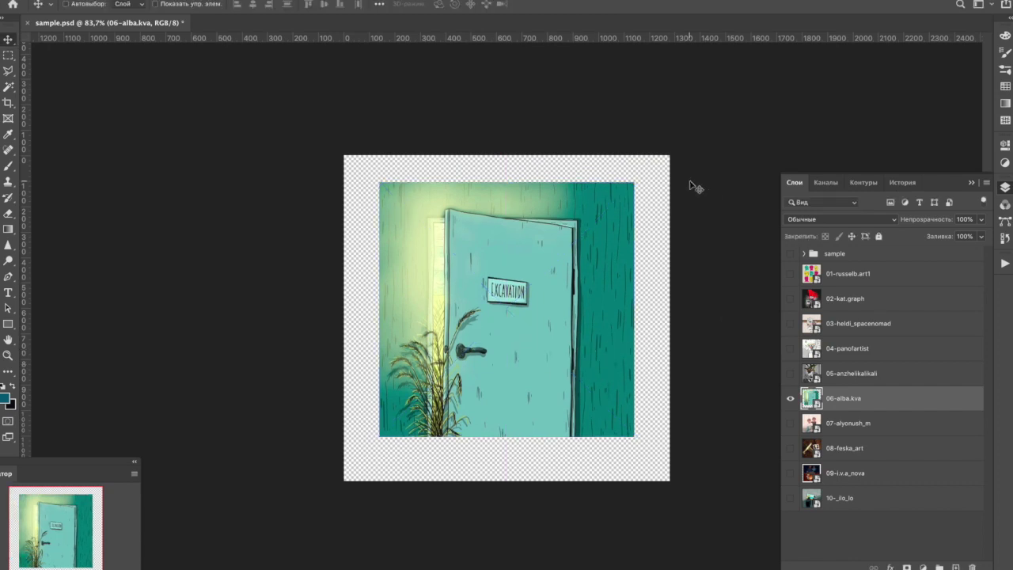
Add a new layer directly beneath illustration 06 and fill it with the wall's dark green.
{"action": "left_click", "coordinate": [10, 374]}
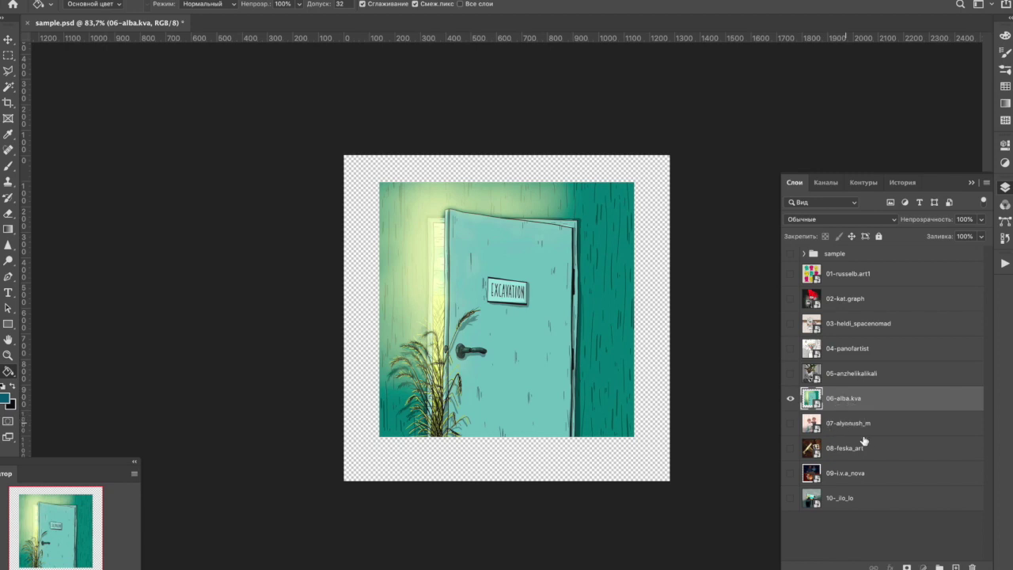
{"action": "left_click", "coordinate": [863, 428]}
{"action": "left_click", "coordinate": [956, 567]}
{"action": "left_click", "coordinate": [657, 185]}
{"action": "key", "text": "ctrl+z"}
{"action": "left_click", "coordinate": [655, 190]}
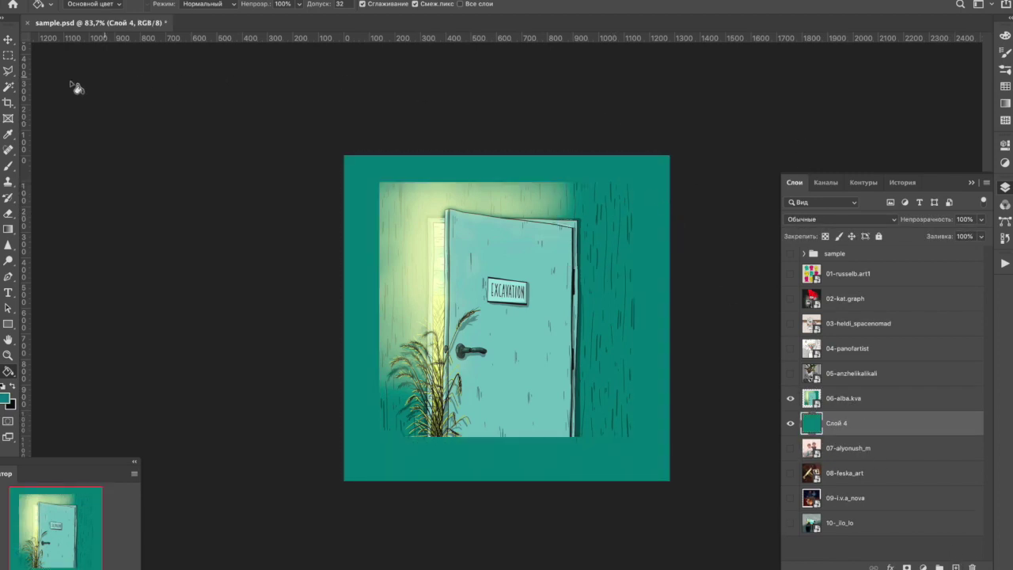
Extend the door to the canvas's lower edge on the green layer, painting its sampled turquoise with a 102 px hard brush.
{"action": "left_click", "coordinate": [9, 166]}
{"action": "left_click", "coordinate": [74, 6]}
{"action": "left_click", "coordinate": [107, 42]}
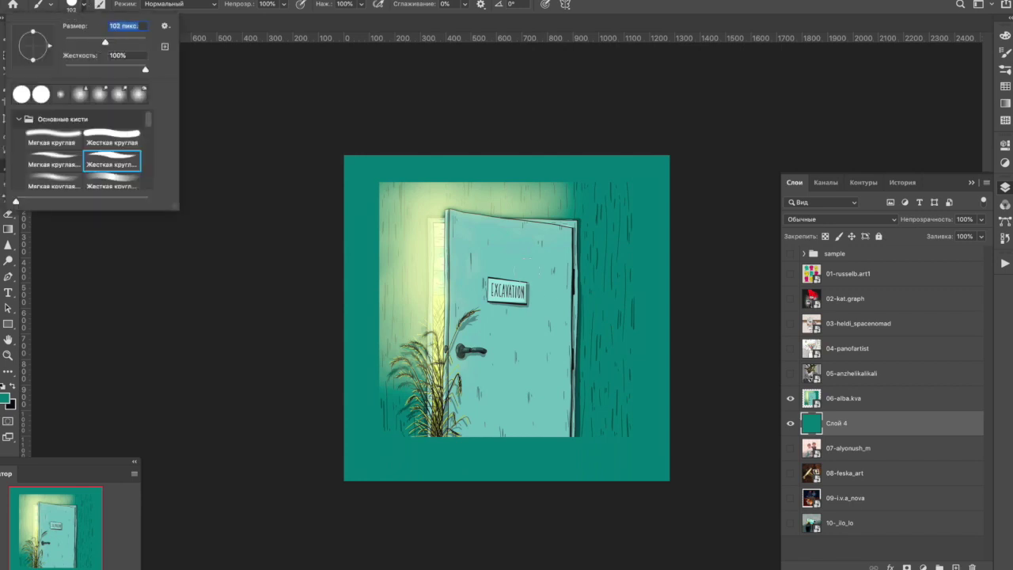
{"action": "left_click", "coordinate": [458, 490]}
{"action": "mouse_move", "coordinate": [458, 490]}
{"action": "left_mouse_down"}
{"action": "mouse_move", "coordinate": [462, 421]}
{"action": "mouse_move", "coordinate": [457, 493]}
{"action": "mouse_move", "coordinate": [467, 508]}
{"action": "mouse_move", "coordinate": [505, 479]}
{"action": "mouse_move", "coordinate": [534, 421]}
{"action": "mouse_move", "coordinate": [555, 414]}
{"action": "mouse_move", "coordinate": [560, 487]}
{"action": "left_mouse_up"}
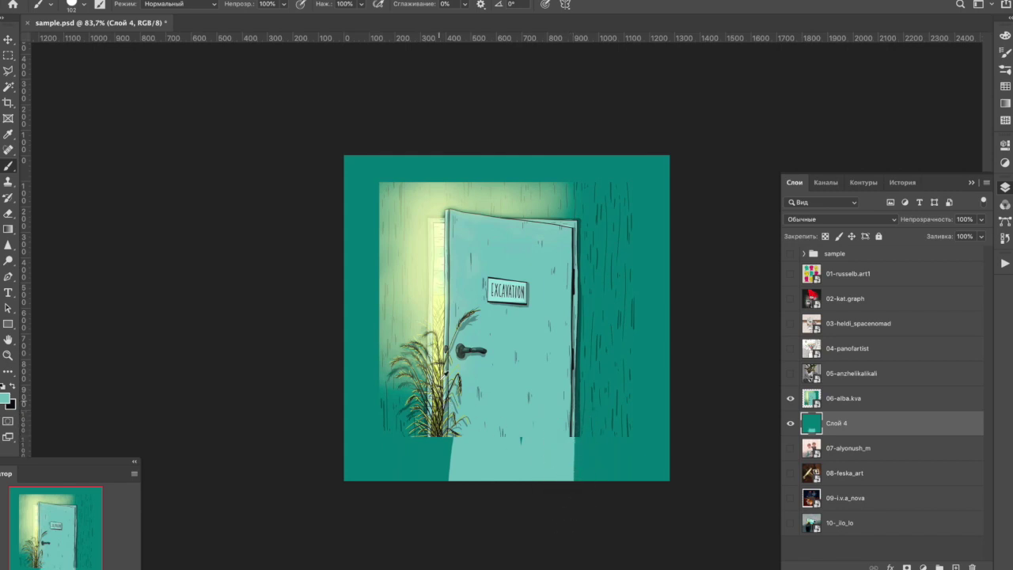
Paint colours sampled from the artwork below the plant and door edge on Слой 4, extending them down to the canvas's bottom edge.
{"action": "left_click", "coordinate": [445, 315], "text": "alt"}
{"action": "mouse_move", "coordinate": [439, 434]}
{"action": "left_mouse_down"}
{"action": "mouse_move", "coordinate": [435, 490]}
{"action": "mouse_move", "coordinate": [453, 445]}
{"action": "left_mouse_up"}
{"action": "left_click", "coordinate": [448, 410], "text": "alt"}
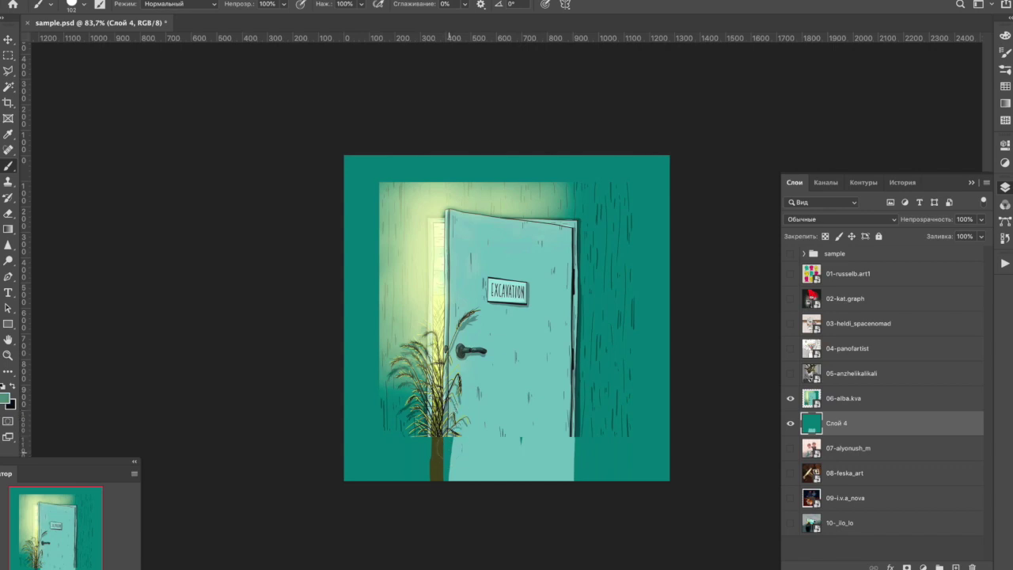
{"action": "left_click_drag", "start_coordinate": [448, 415], "coordinate": [450, 487]}
{"action": "left_click_drag", "start_coordinate": [423, 477], "coordinate": [428, 443]}
{"action": "left_click", "coordinate": [444, 473], "text": "alt"}
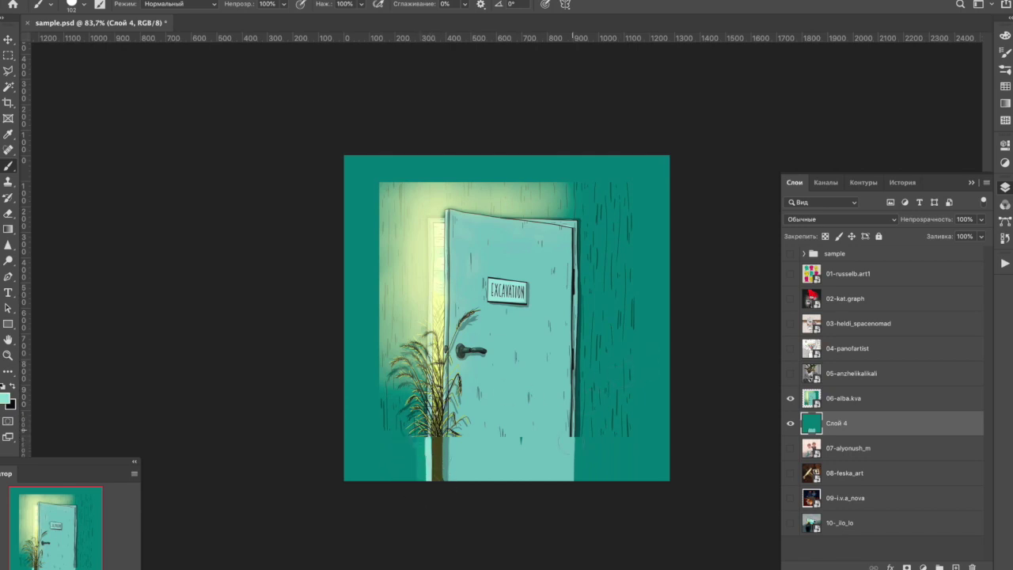
Paint the wall above and left of the artwork on Слой 4 with light and mid green strokes.
{"action": "left_click_drag", "start_coordinate": [372, 197], "coordinate": [525, 154]}
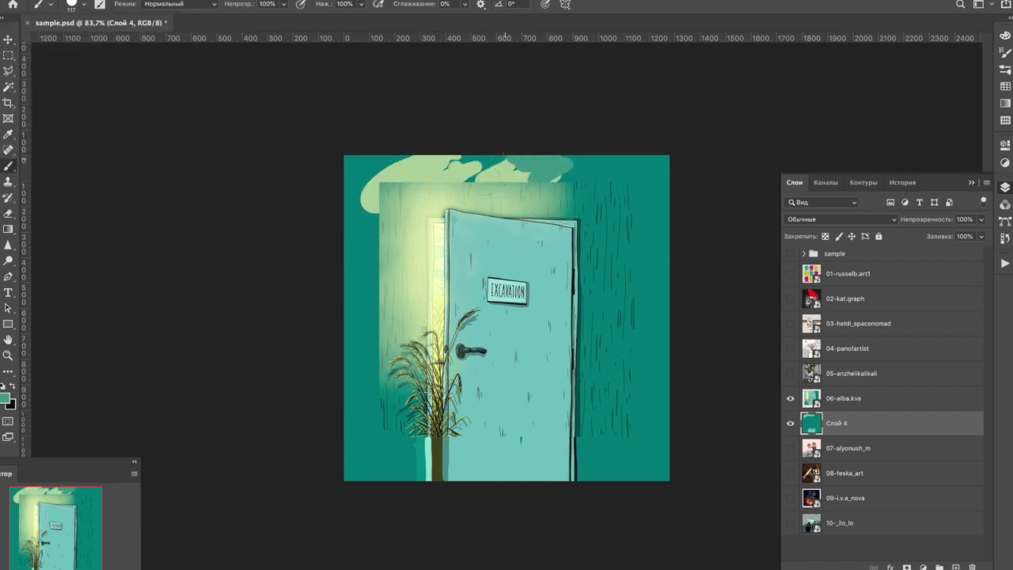
{"action": "mouse_move", "coordinate": [365, 346]}
{"action": "left_mouse_down"}
{"action": "mouse_move", "coordinate": [391, 323]}
{"action": "mouse_move", "coordinate": [356, 326]}
{"action": "mouse_move", "coordinate": [372, 289]}
{"action": "mouse_move", "coordinate": [362, 238]}
{"action": "mouse_move", "coordinate": [382, 202]}
{"action": "mouse_move", "coordinate": [338, 163]}
{"action": "left_mouse_up"}
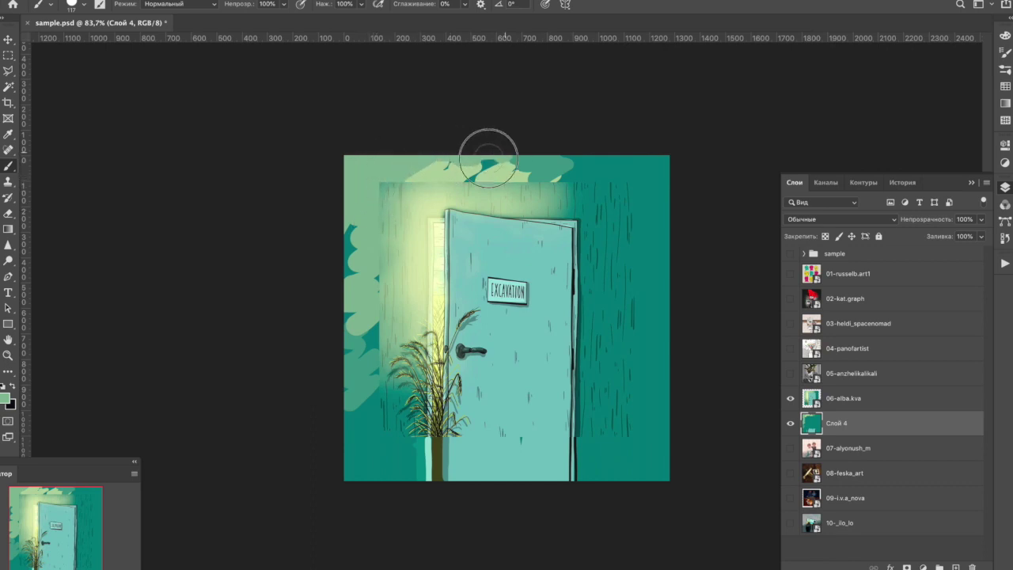
{"action": "left_click_drag", "start_coordinate": [486, 154], "coordinate": [452, 165]}
{"action": "mouse_move", "coordinate": [338, 276]}
{"action": "left_mouse_down"}
{"action": "mouse_move", "coordinate": [362, 350]}
{"action": "mouse_move", "coordinate": [380, 204]}
{"action": "left_mouse_up"}
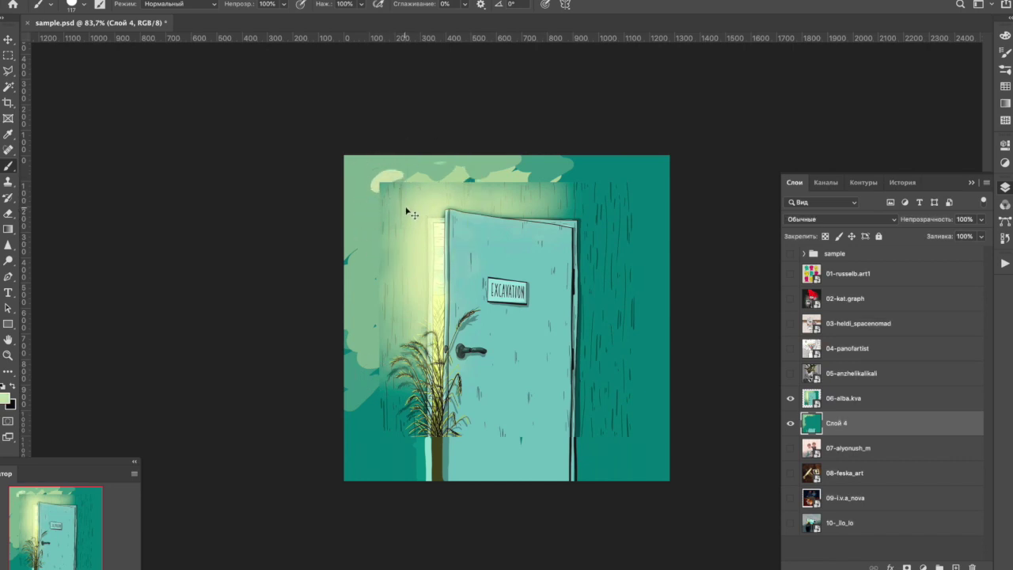
Show the sample group and preview the artwork in the horizontal layout (h) and the vertical layout (v).
{"action": "left_click", "coordinate": [12, 38]}
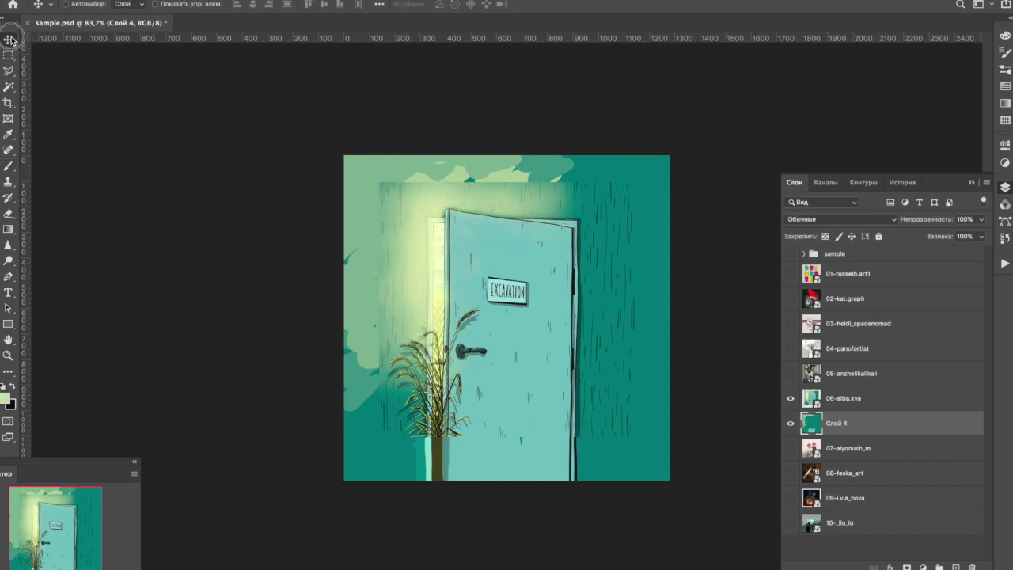
{"action": "left_click", "coordinate": [790, 253]}
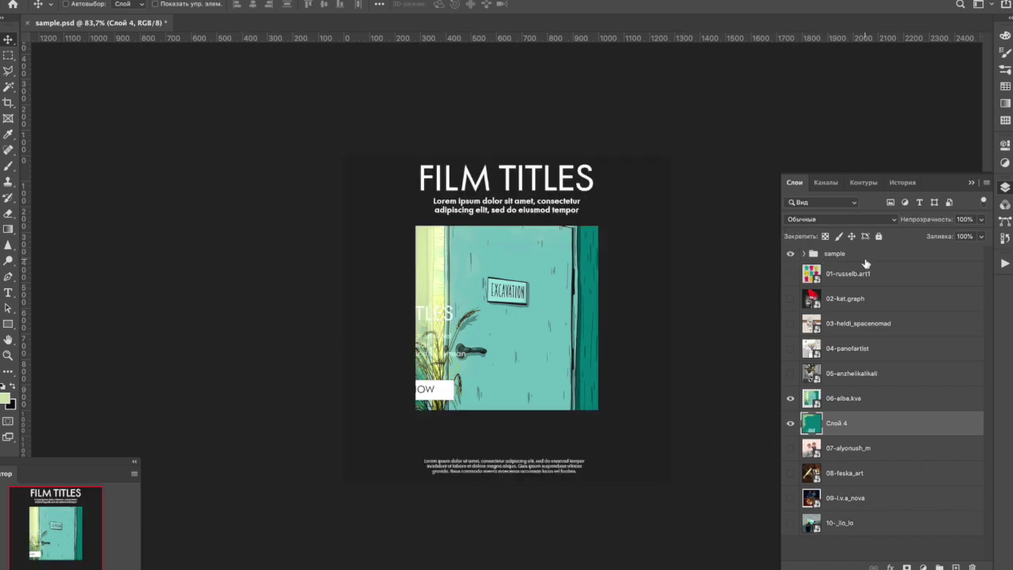
{"action": "left_click", "coordinate": [859, 255]}
{"action": "left_click", "coordinate": [805, 253]}
{"action": "left_click", "coordinate": [790, 282]}
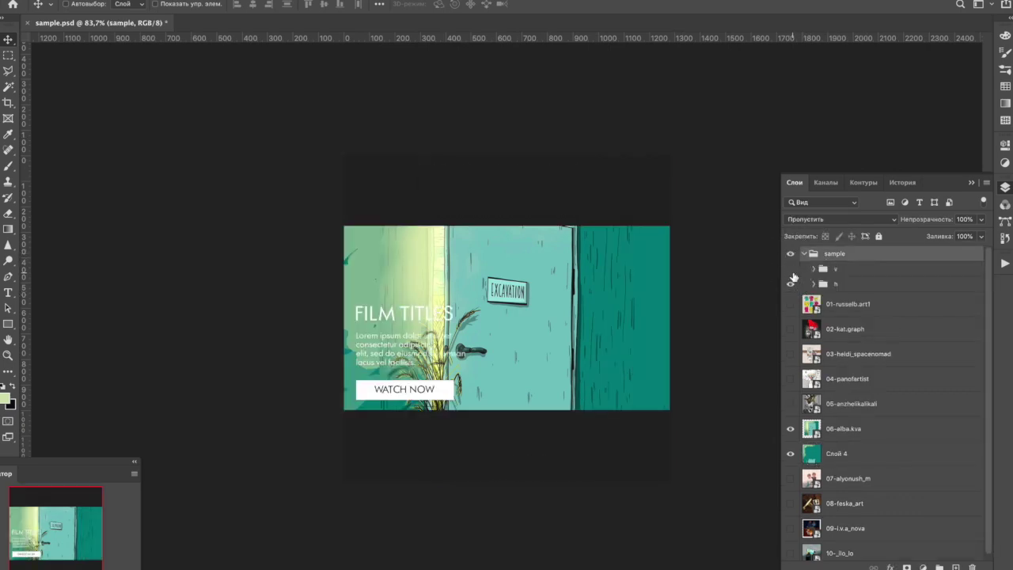
{"action": "left_click", "coordinate": [790, 268]}
{"action": "left_click", "coordinate": [790, 284]}
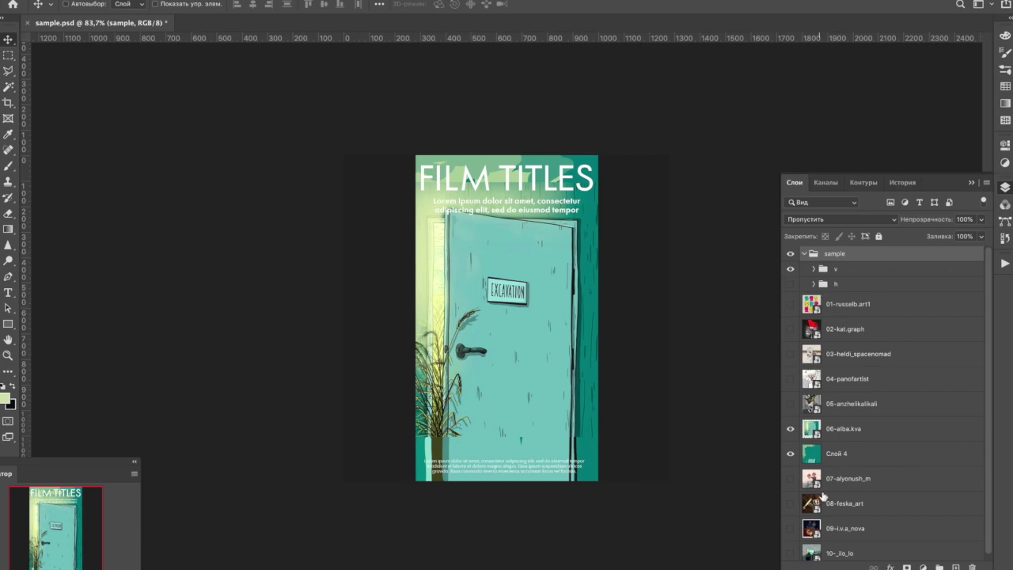
Move the layers 06-alba.kva and Слой 4 together to the right in the vertical layout, and hide the sample group.
{"action": "left_click", "coordinate": [841, 428]}
{"action": "left_click", "coordinate": [838, 455], "text": "shift"}
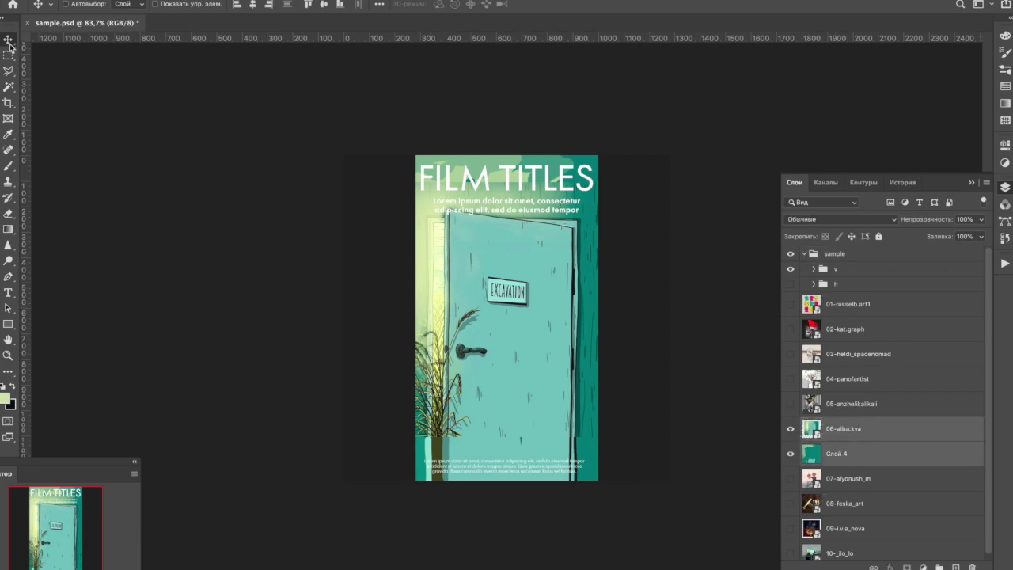
{"action": "left_click_drag", "start_coordinate": [552, 296], "coordinate": [583, 317]}
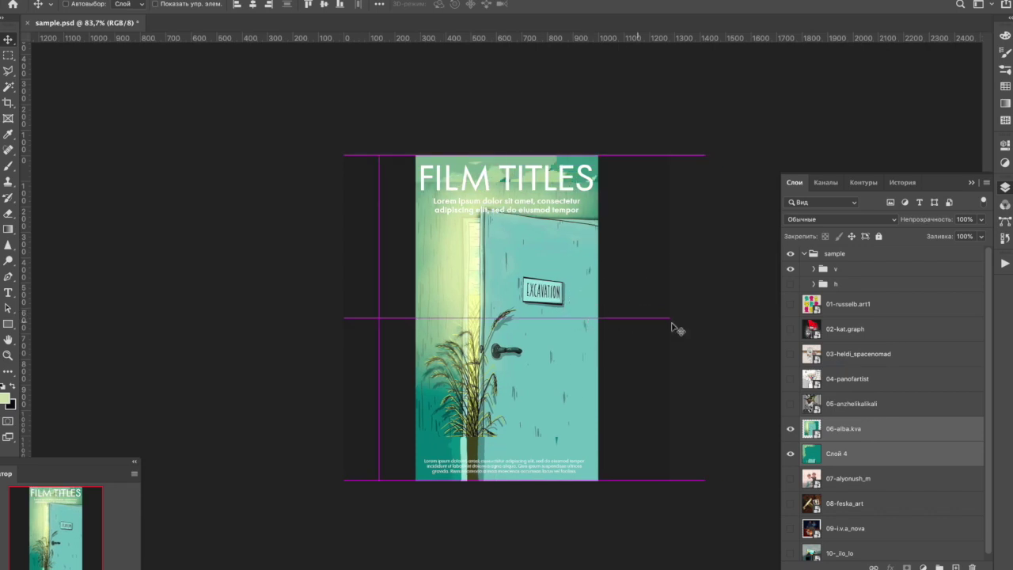
{"action": "left_click", "coordinate": [790, 254]}
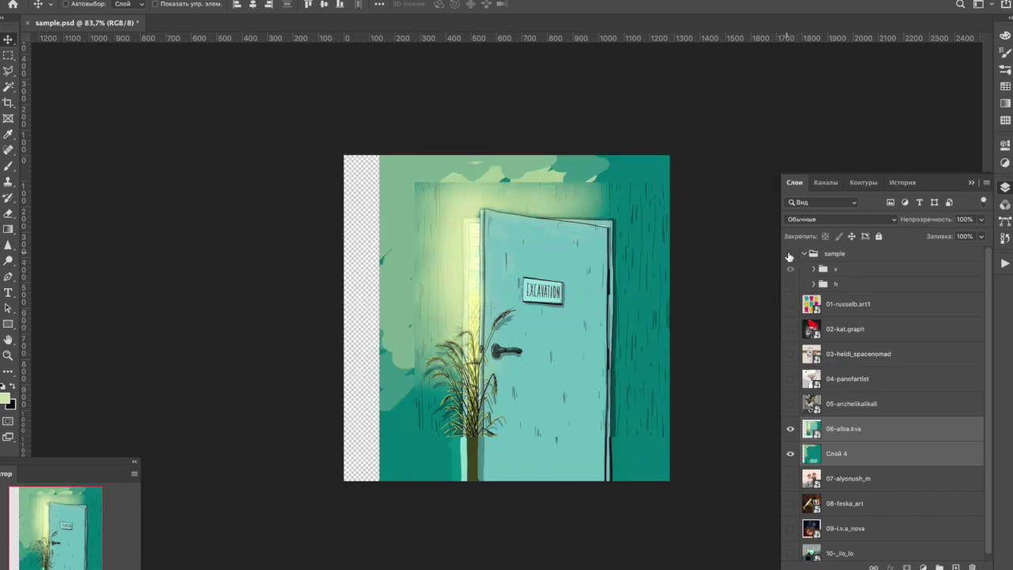
Fill the transparent strip along the canvas's left edge on Слой 4 with sampled green brush strokes.
{"action": "left_click", "coordinate": [836, 454]}
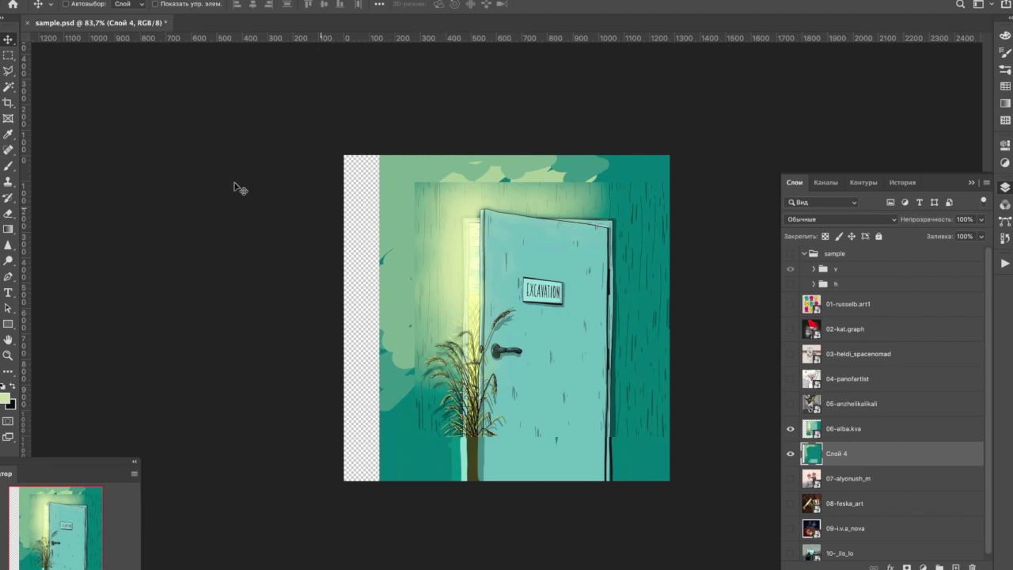
{"action": "left_click", "coordinate": [9, 166]}
{"action": "left_click", "coordinate": [385, 173], "text": "alt"}
{"action": "mouse_move", "coordinate": [385, 172]}
{"action": "left_mouse_down"}
{"action": "mouse_move", "coordinate": [358, 210]}
{"action": "mouse_move", "coordinate": [327, 175]}
{"action": "left_mouse_up"}
{"action": "key", "text": "bracketleft"}
{"action": "key", "text": "bracketleft"}
{"action": "mouse_move", "coordinate": [353, 273]}
{"action": "left_mouse_down"}
{"action": "mouse_move", "coordinate": [369, 333]}
{"action": "mouse_move", "coordinate": [343, 362]}
{"action": "left_mouse_up"}
{"action": "left_click", "coordinate": [415, 442], "text": "alt"}
{"action": "key", "text": "ctrl+0"}
{"action": "key", "text": "v"}
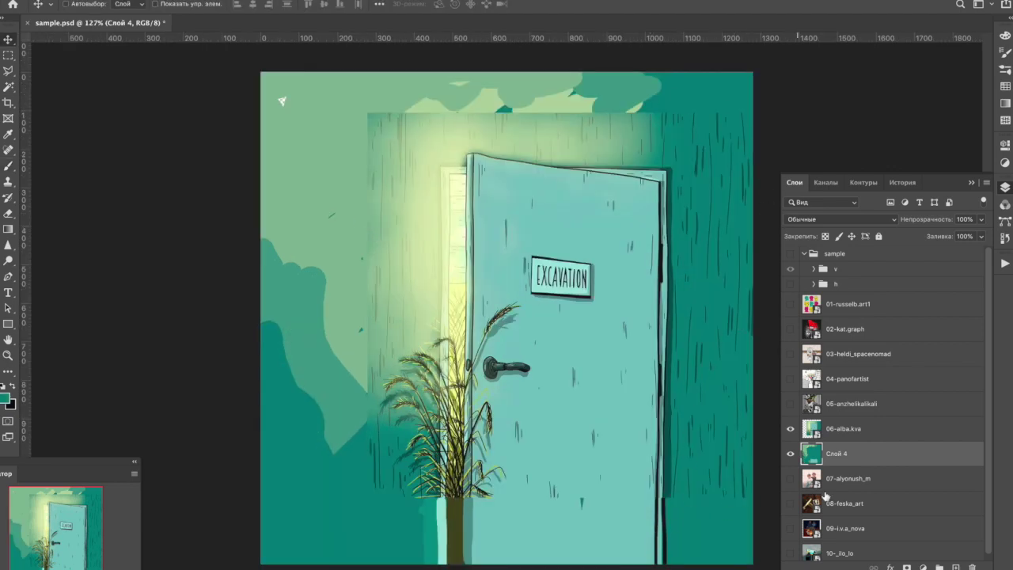
Create a new layer directly above 06-alba.kva for brush work.
{"action": "left_click", "coordinate": [9, 166]}
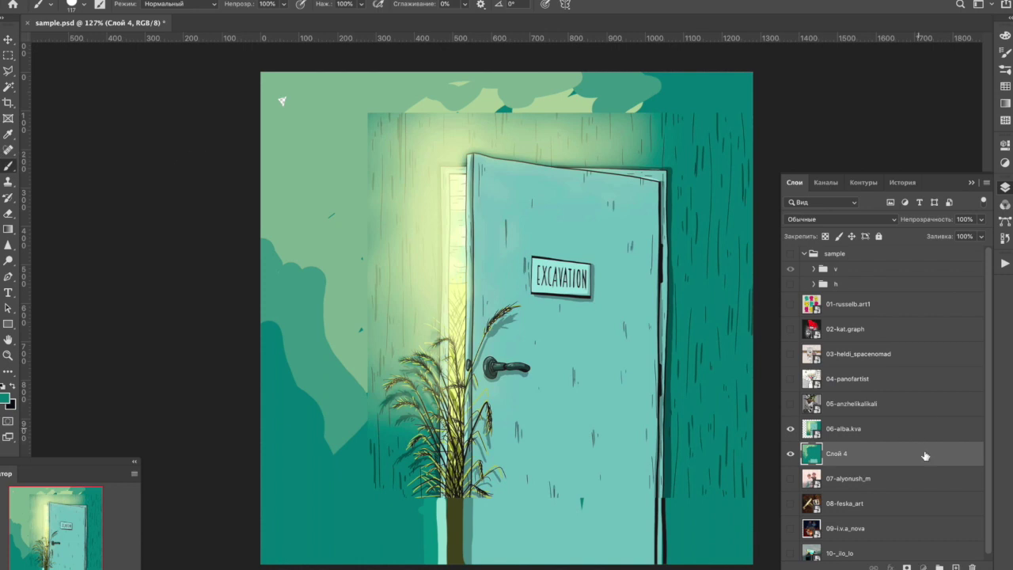
{"action": "left_click", "coordinate": [926, 428]}
{"action": "left_click", "coordinate": [955, 566]}
Try painting light blue patches sampled from the door on the wall left of it, and undo both strokes.
{"action": "left_click", "coordinate": [509, 177], "text": "alt"}
{"action": "mouse_move", "coordinate": [291, 178]}
{"action": "left_mouse_down"}
{"action": "mouse_move", "coordinate": [292, 194]}
{"action": "mouse_move", "coordinate": [325, 208]}
{"action": "mouse_move", "coordinate": [323, 220]}
{"action": "mouse_move", "coordinate": [329, 180]}
{"action": "left_mouse_up"}
{"action": "left_click", "coordinate": [83, 4]}
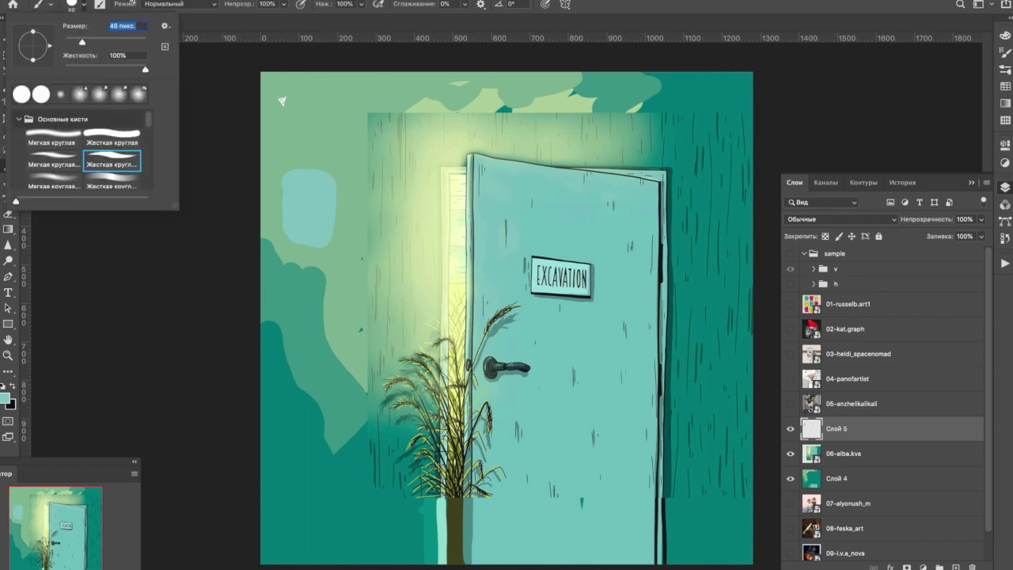
{"action": "key", "text": "Return"}
{"action": "left_click_drag", "start_coordinate": [252, 266], "coordinate": [277, 349]}
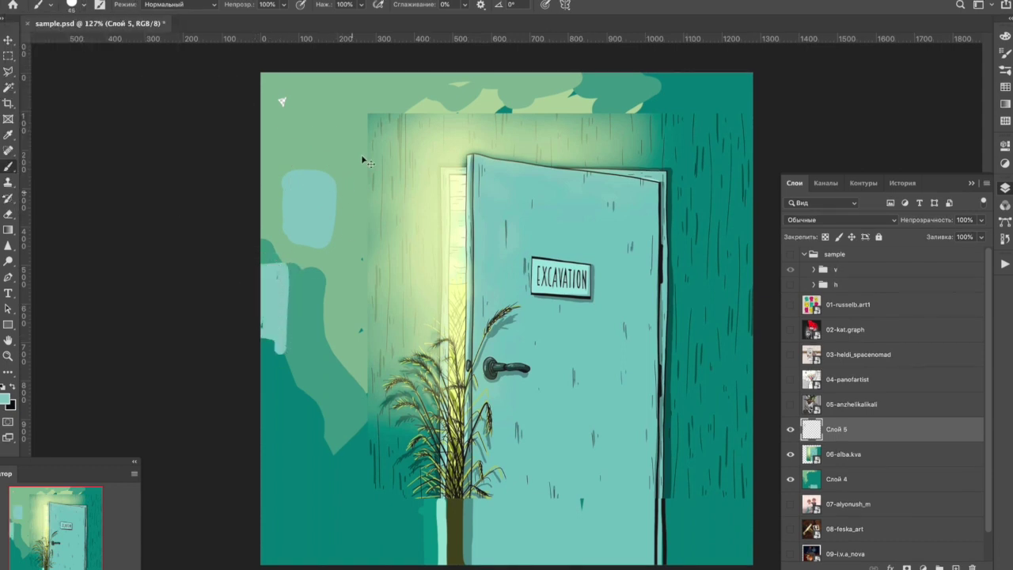
{"action": "key", "text": "ctrl+z"}
{"action": "key", "text": "ctrl+z"}
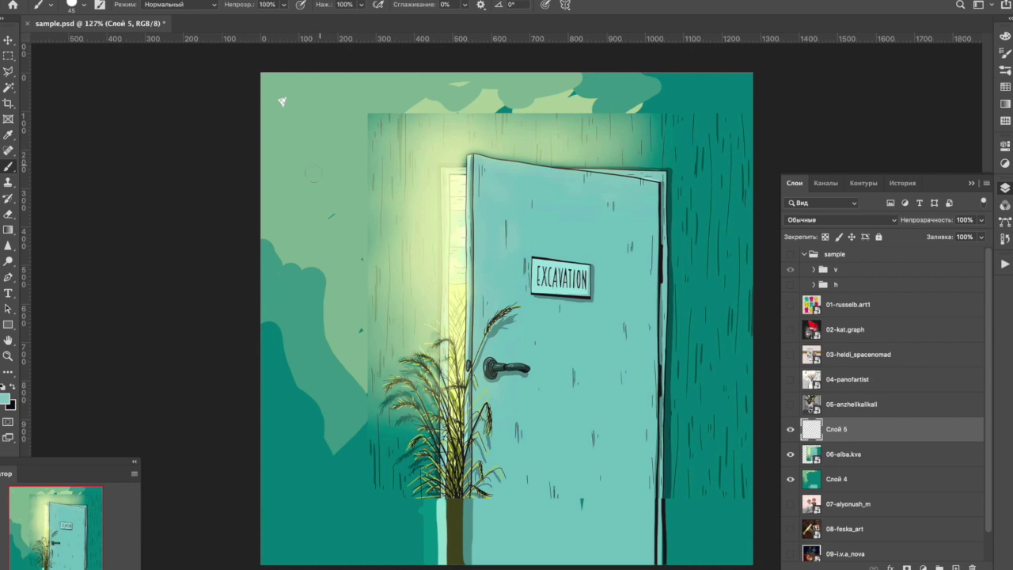
Try drawing a shape on Слой 5 over the left wall in light blue and in sampled black, undoing each attempt.
{"action": "mouse_move", "coordinate": [265, 193]}
{"action": "left_mouse_down"}
{"action": "mouse_move", "coordinate": [304, 262]}
{"action": "mouse_move", "coordinate": [320, 334]}
{"action": "mouse_move", "coordinate": [316, 467]}
{"action": "left_mouse_up"}
{"action": "key", "text": "ctrl+z"}
{"action": "left_click", "coordinate": [663, 250], "text": "alt"}
{"action": "mouse_move", "coordinate": [252, 190]}
{"action": "left_mouse_down"}
{"action": "mouse_move", "coordinate": [308, 241]}
{"action": "mouse_move", "coordinate": [341, 339]}
{"action": "mouse_move", "coordinate": [353, 474]}
{"action": "mouse_move", "coordinate": [342, 524]}
{"action": "mouse_move", "coordinate": [283, 255]}
{"action": "mouse_move", "coordinate": [254, 213]}
{"action": "mouse_move", "coordinate": [284, 225]}
{"action": "mouse_move", "coordinate": [273, 277]}
{"action": "left_mouse_up"}
{"action": "key", "text": "ctrl+z"}
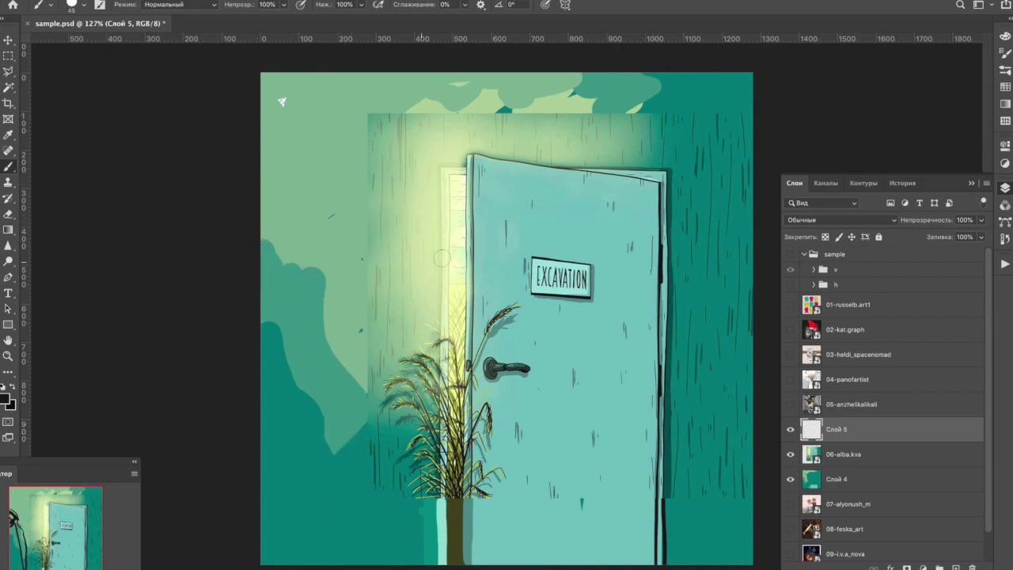
Check the extended artwork in the vertical and horizontal sample layouts, and hide and collapse the sample group.
{"action": "key", "text": "ctrl+minus"}
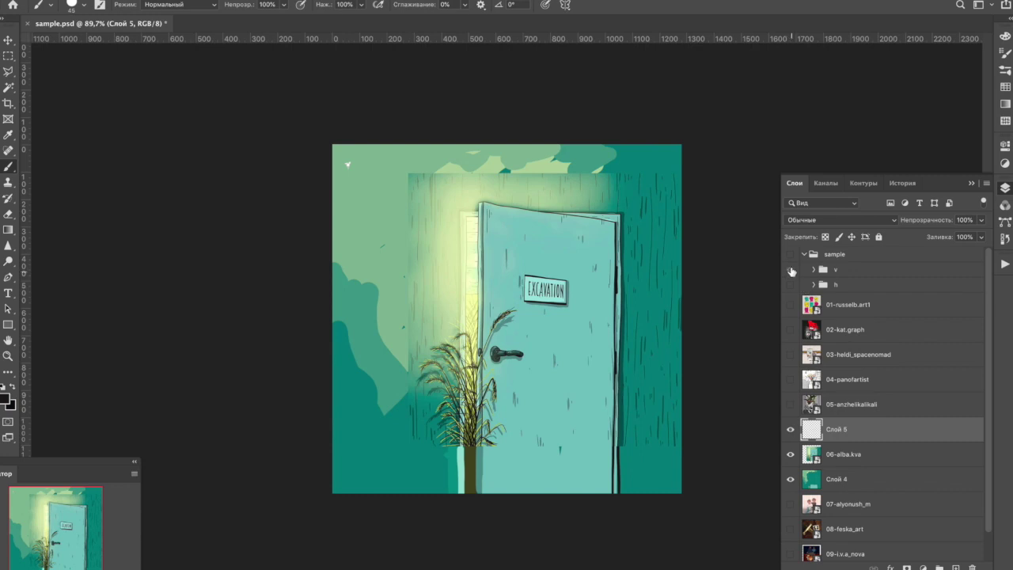
{"action": "left_click", "coordinate": [790, 254]}
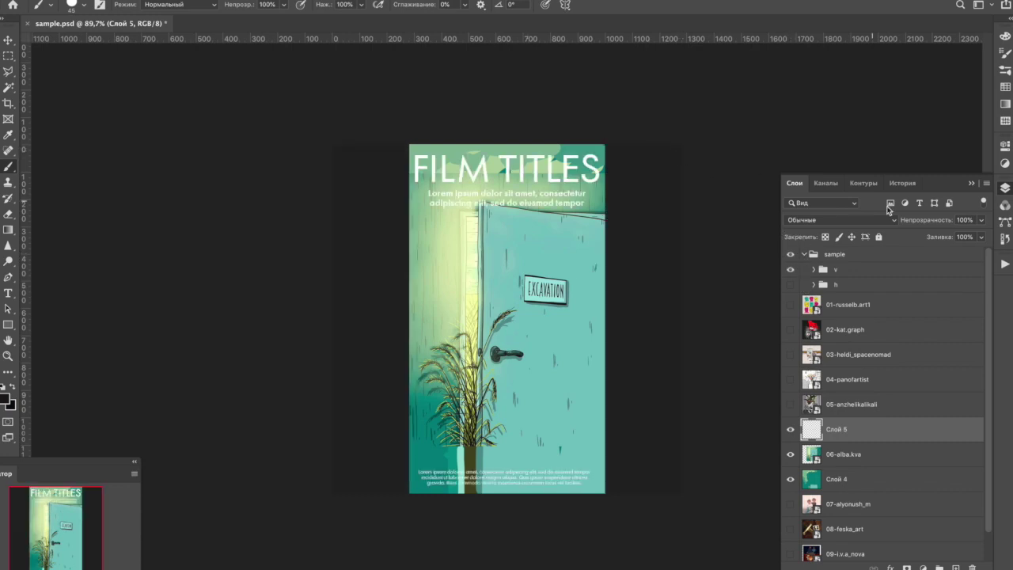
{"action": "left_click", "coordinate": [791, 270]}
{"action": "left_click", "coordinate": [790, 284]}
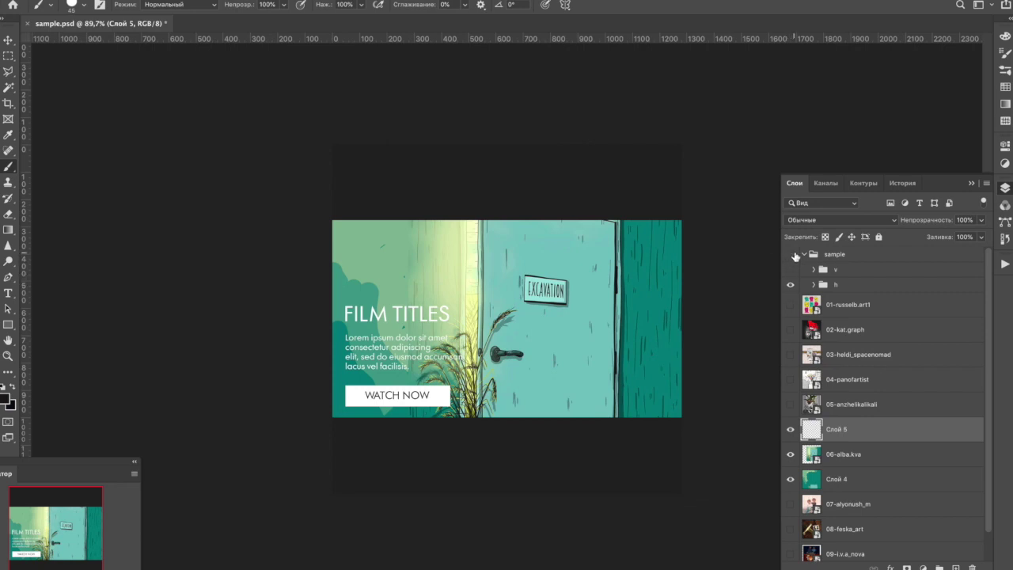
{"action": "left_click", "coordinate": [792, 254]}
{"action": "left_click", "coordinate": [803, 255]}
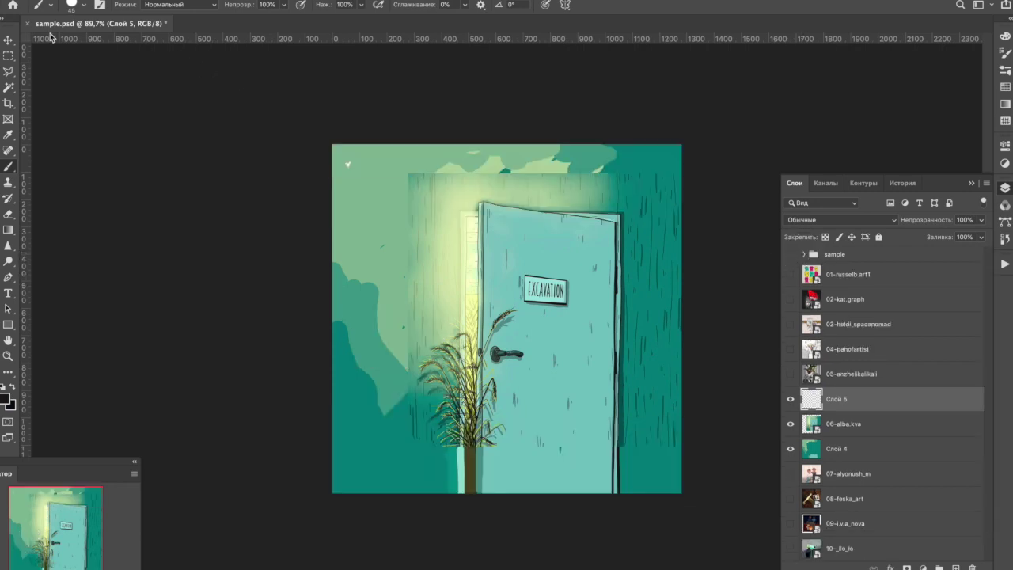
{"action": "left_click", "coordinate": [8, 39]}
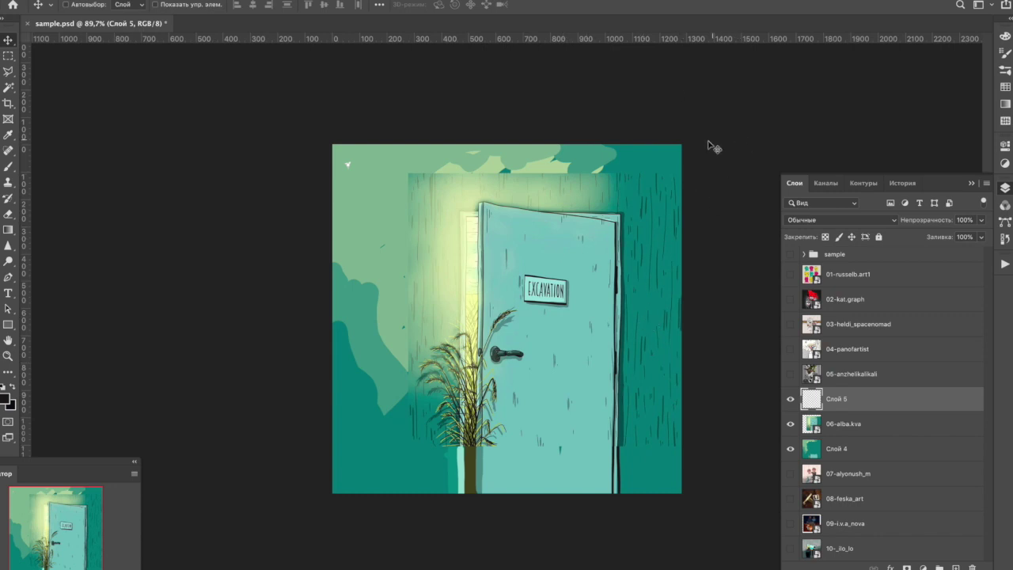
{"action": "scroll", "coordinate": [699, 156], "scroll_direction": "up", "scroll_amount": 2}
{"action": "scroll", "coordinate": [698, 158], "scroll_direction": "up", "scroll_amount": 1}
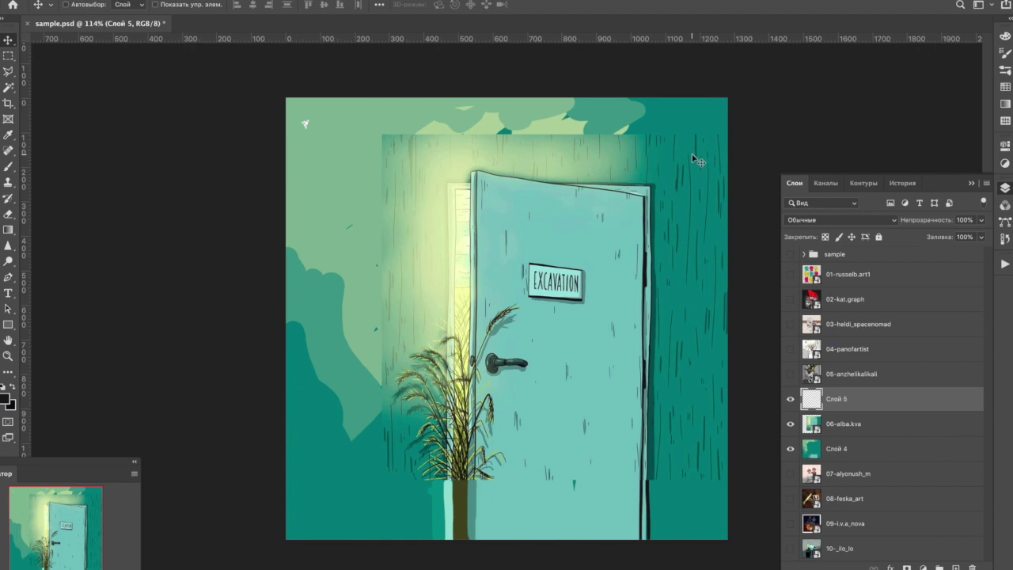
{"action": "scroll", "coordinate": [693, 159], "scroll_direction": "up", "scroll_amount": 1}
{"action": "scroll", "coordinate": [693, 159], "scroll_direction": "up", "scroll_amount": 1}
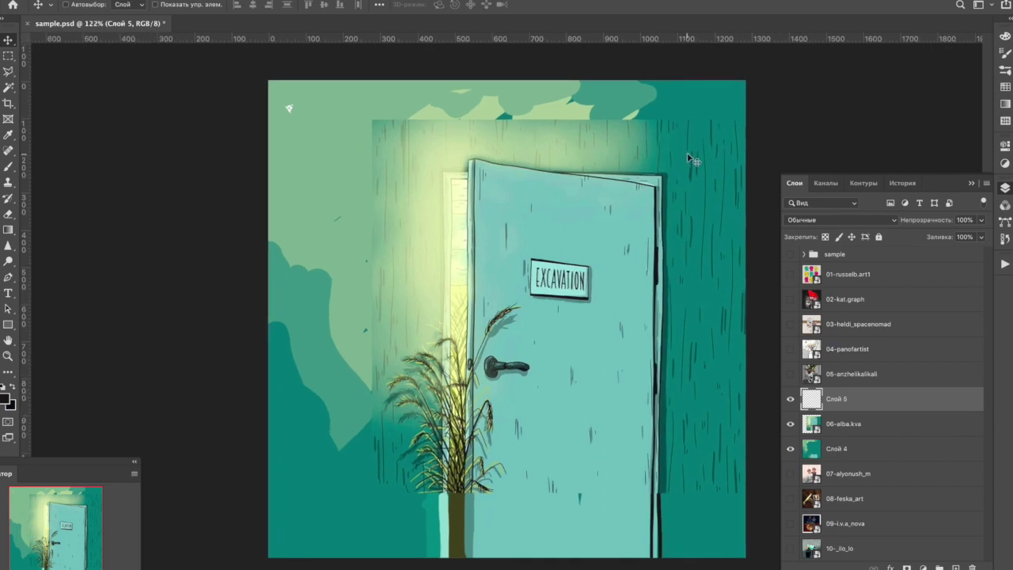
{"action": "scroll", "coordinate": [690, 159], "scroll_direction": "up", "scroll_amount": 1}
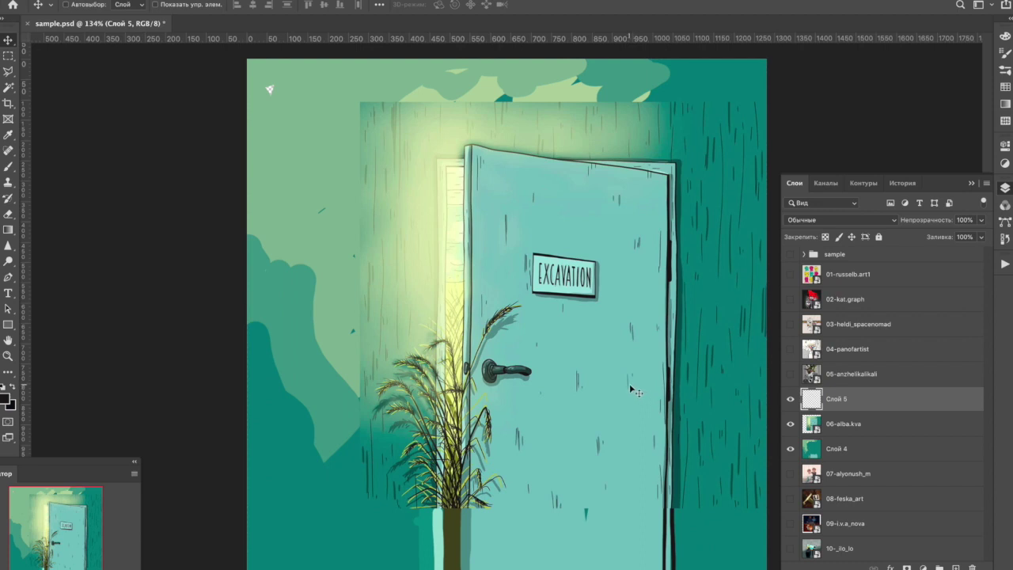
Remove the empty layer Слой 5 and make 06-alba.kva the active layer.
{"action": "scroll", "coordinate": [635, 390], "scroll_direction": "down", "scroll_amount": 2}
{"action": "left_click", "coordinate": [833, 425]}
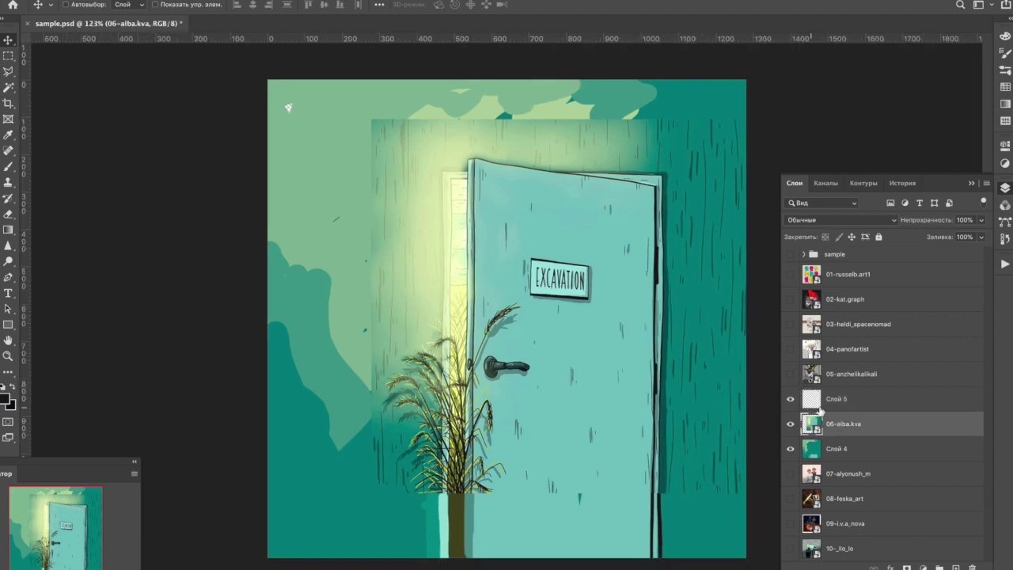
{"action": "key", "text": "ctrl+e"}
{"action": "scroll", "coordinate": [615, 305], "scroll_direction": "down", "scroll_amount": 2}
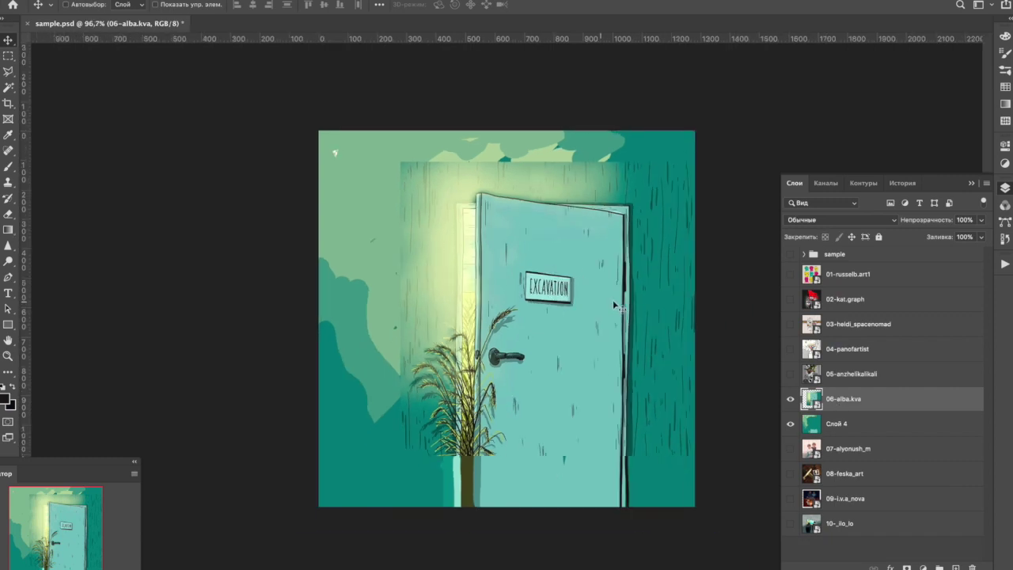
Scale the 06-alba.kva layer to 71.89% and position it with the door opening and plant near the canvas's centre.
{"action": "key", "text": "ctrl+t"}
{"action": "left_click_drag", "start_coordinate": [700, 156], "coordinate": [685, 118]}
{"action": "left_click_drag", "start_coordinate": [534, 101], "coordinate": [689, 222]}
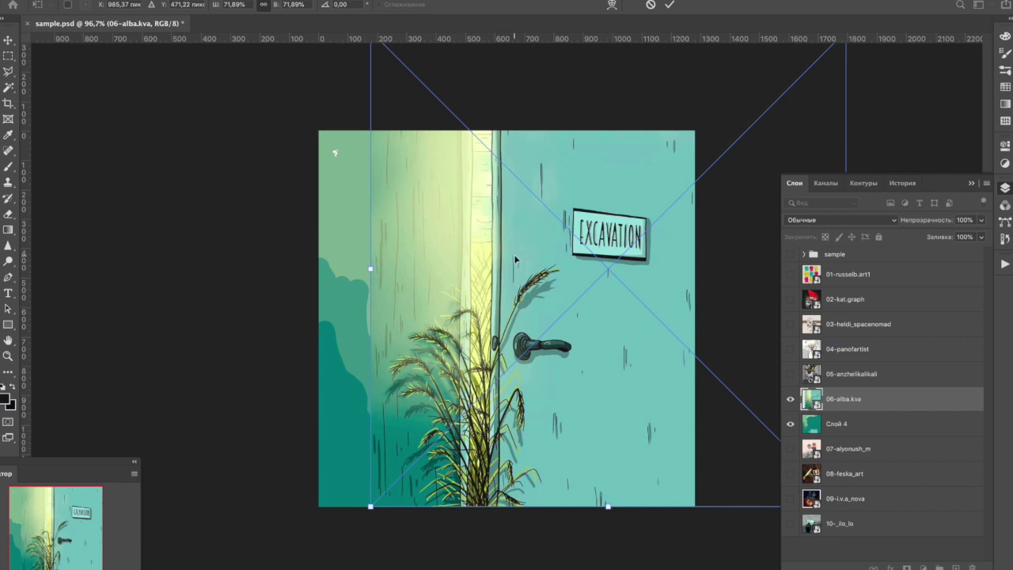
{"action": "key", "text": "Return"}
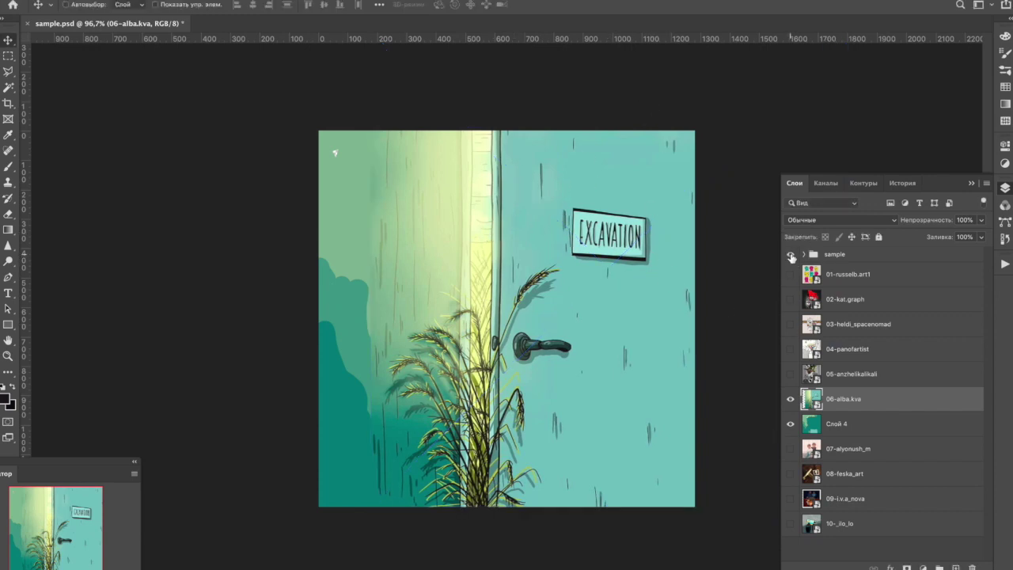
Preview the enlarged artwork in the horizontal and vertical sample layouts, and view it with the sample group hidden.
{"action": "left_click", "coordinate": [790, 254]}
{"action": "left_click", "coordinate": [805, 254]}
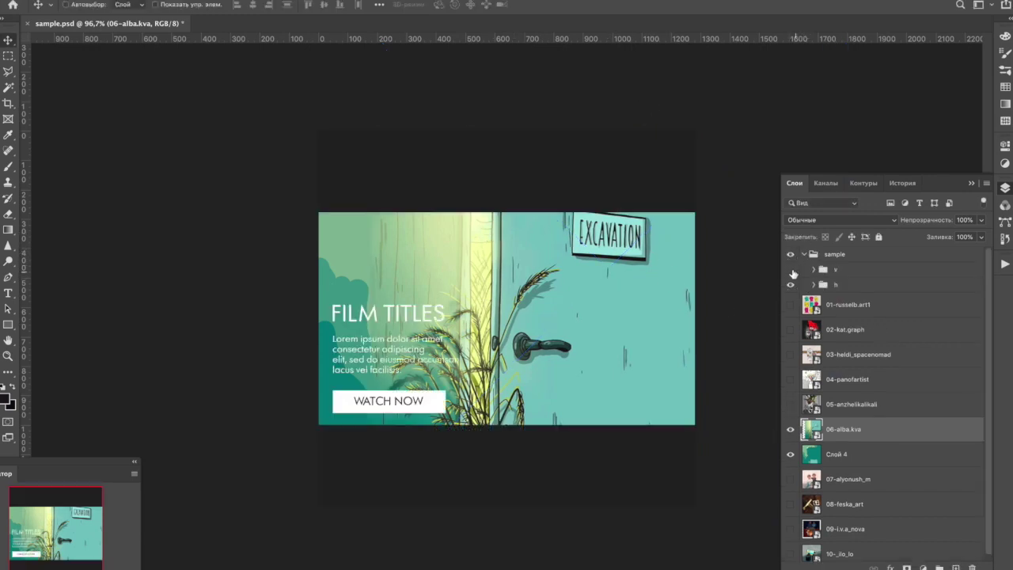
{"action": "left_click", "coordinate": [790, 270]}
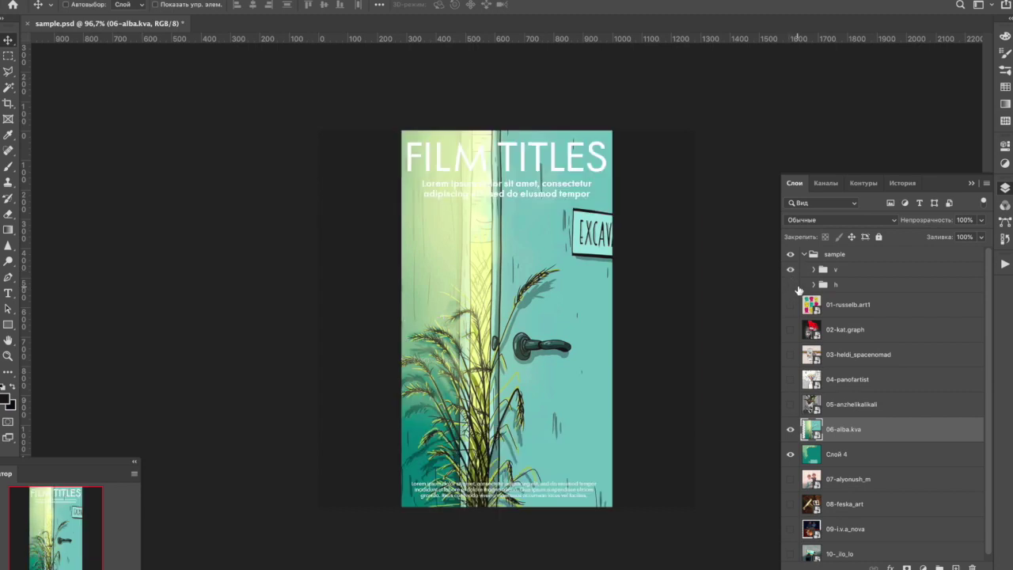
{"action": "left_click", "coordinate": [790, 255]}
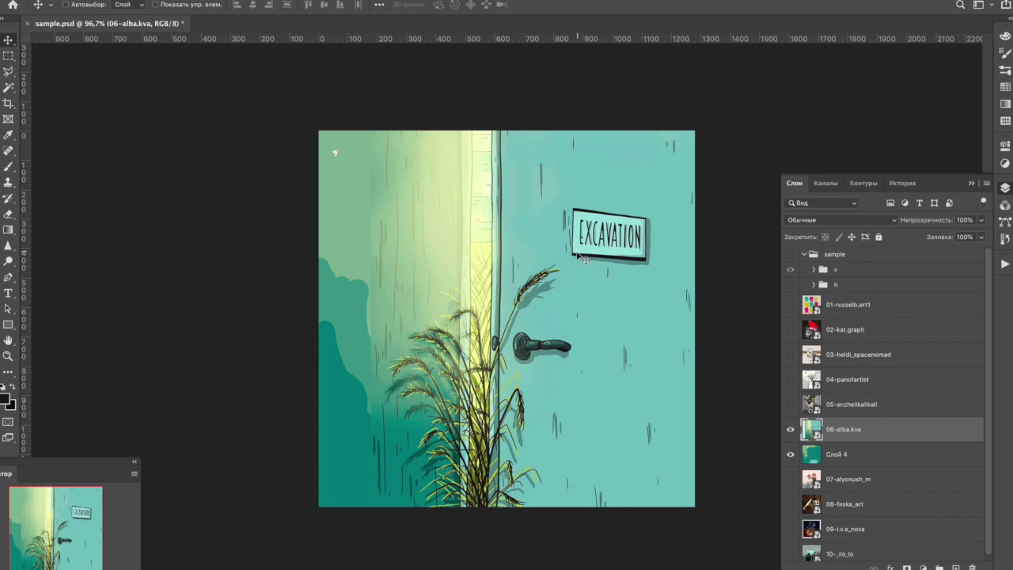
{"action": "key", "text": "ctrl+comma"}
{"action": "key", "text": "ctrl+comma"}
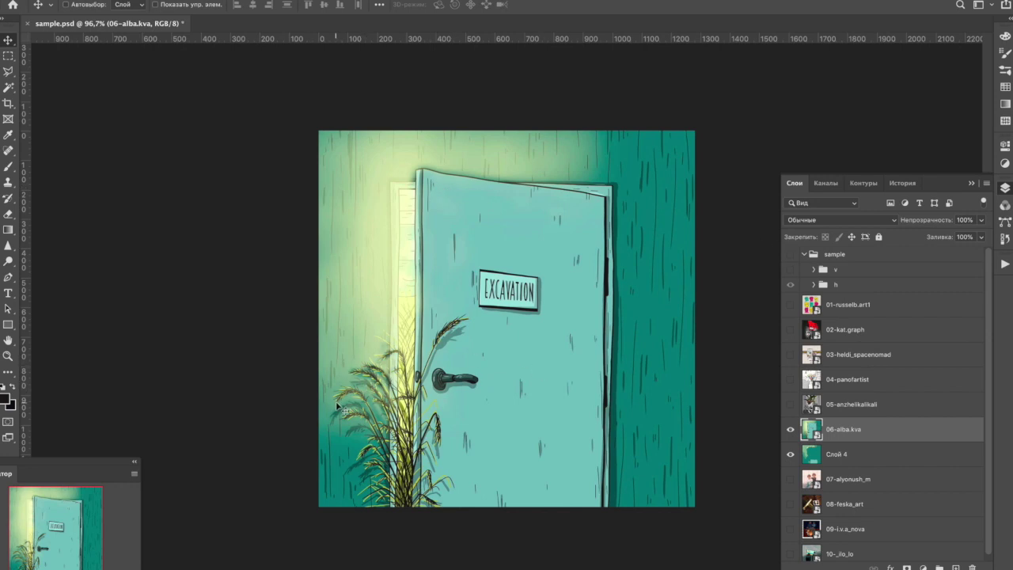
Try the 06-alba.kva artwork shifted towards the canvas's right edge, preview it in the sample layouts, and hide the sample group.
{"action": "left_click_drag", "start_coordinate": [490, 344], "coordinate": [573, 346]}
{"action": "left_click_drag", "start_coordinate": [790, 254], "coordinate": [795, 271]}
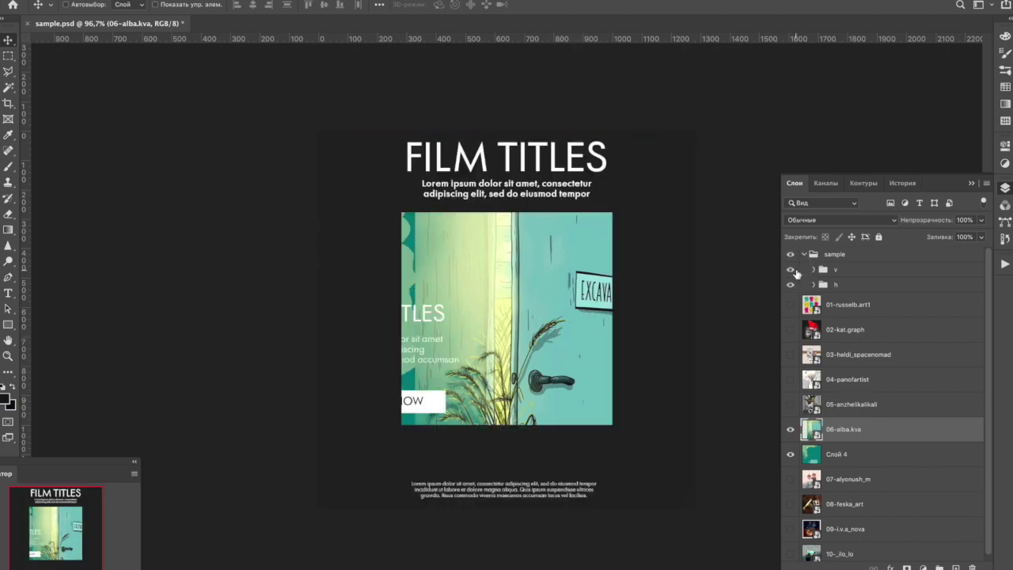
{"action": "left_click", "coordinate": [791, 269]}
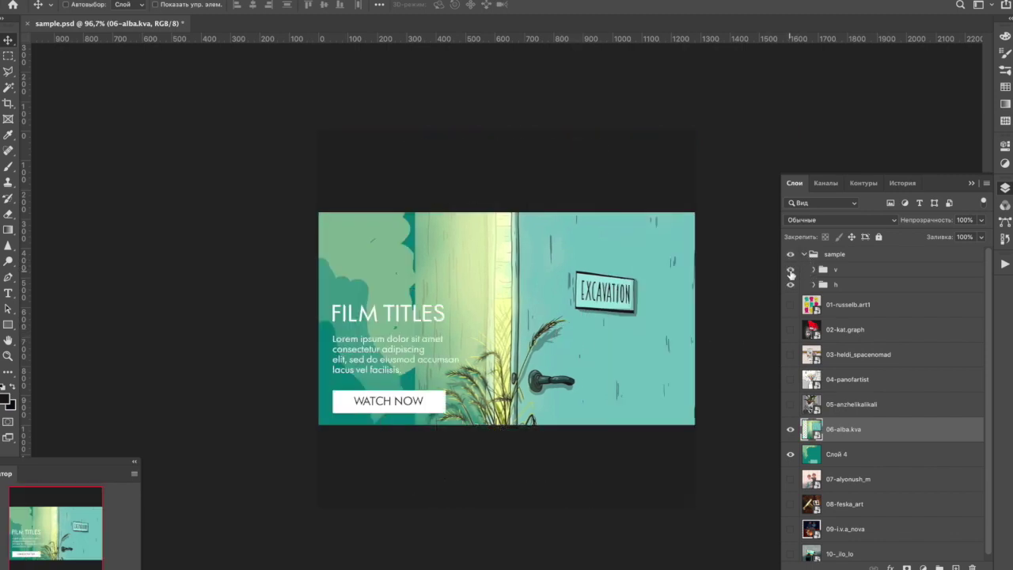
{"action": "left_click", "coordinate": [791, 270]}
{"action": "left_click", "coordinate": [792, 259]}
{"action": "left_click", "coordinate": [791, 255]}
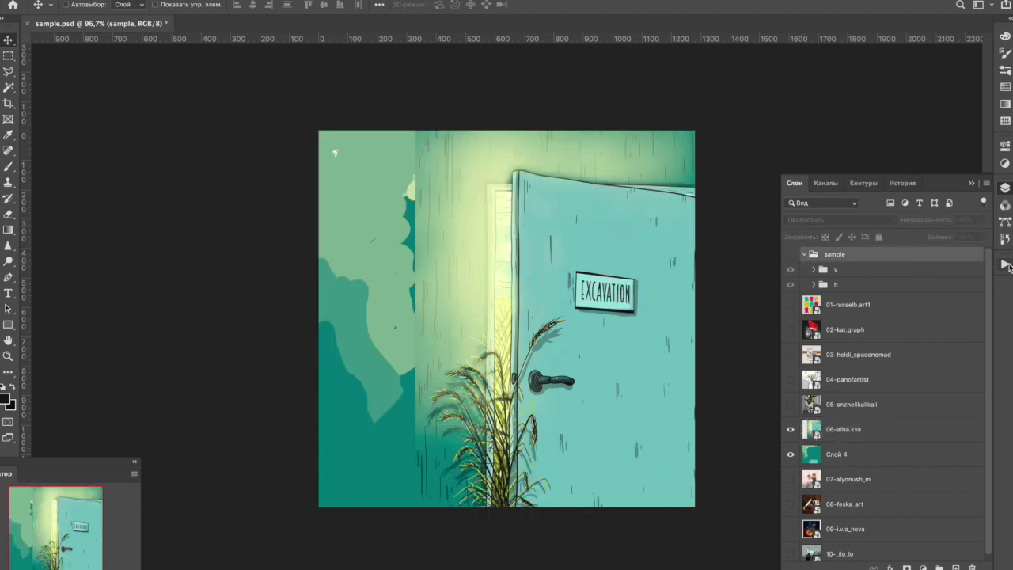
Roll the document back through its history to the state before the painted extension layer Слой 4 was added.
{"action": "left_click", "coordinate": [1006, 239]}
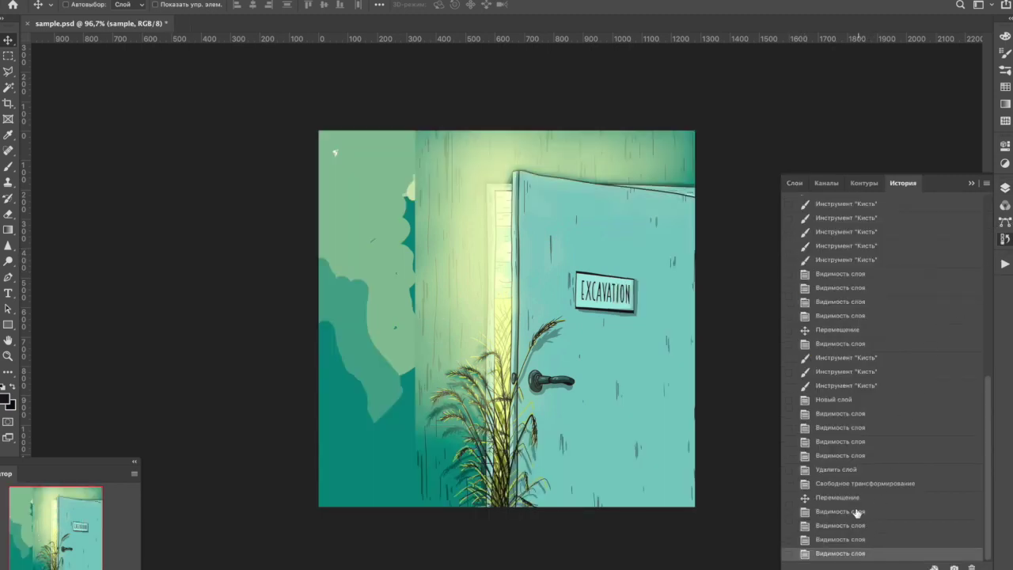
{"action": "left_click", "coordinate": [859, 400]}
{"action": "left_click", "coordinate": [861, 483]}
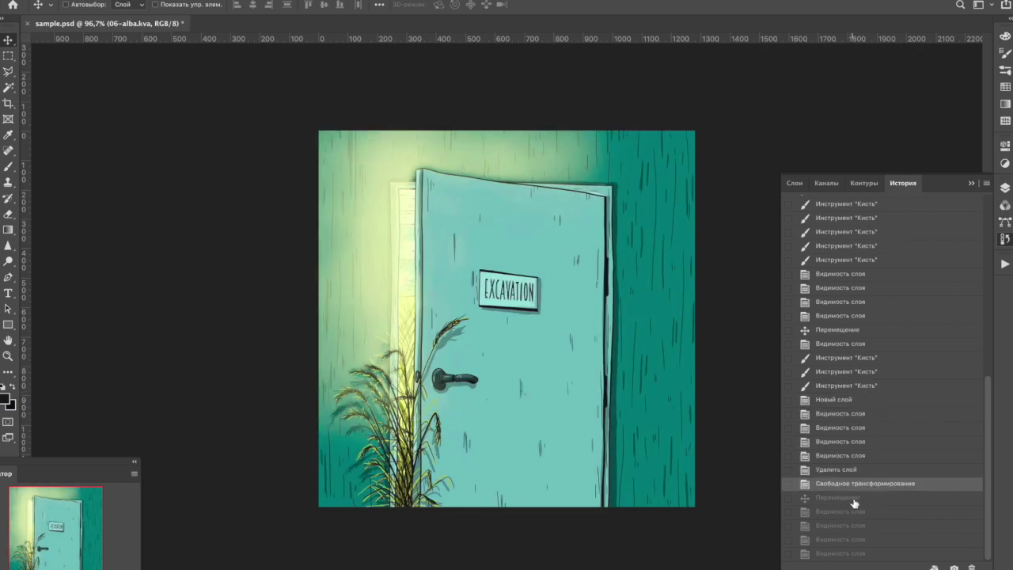
{"action": "left_click", "coordinate": [853, 499]}
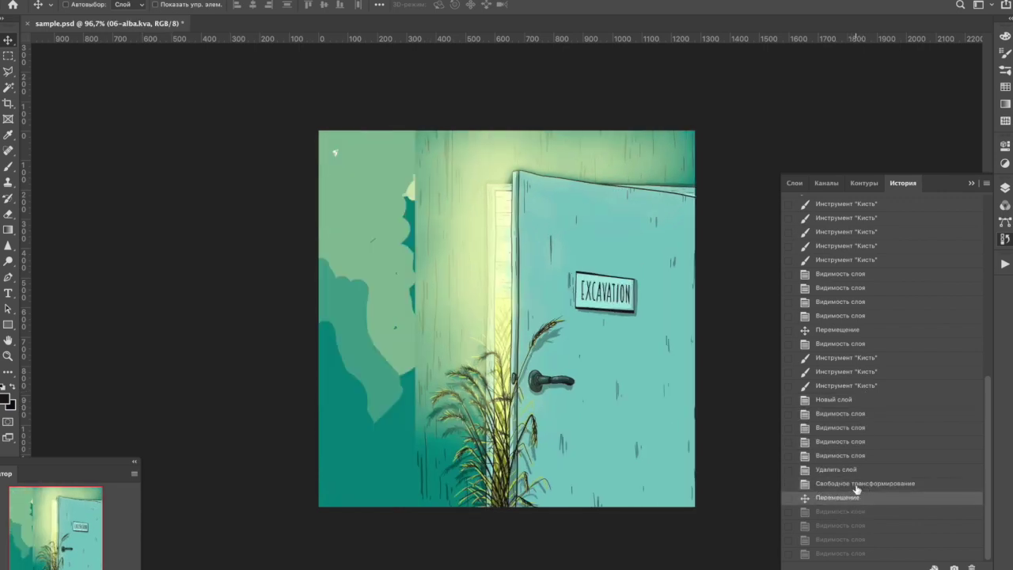
{"action": "left_click", "coordinate": [864, 457]}
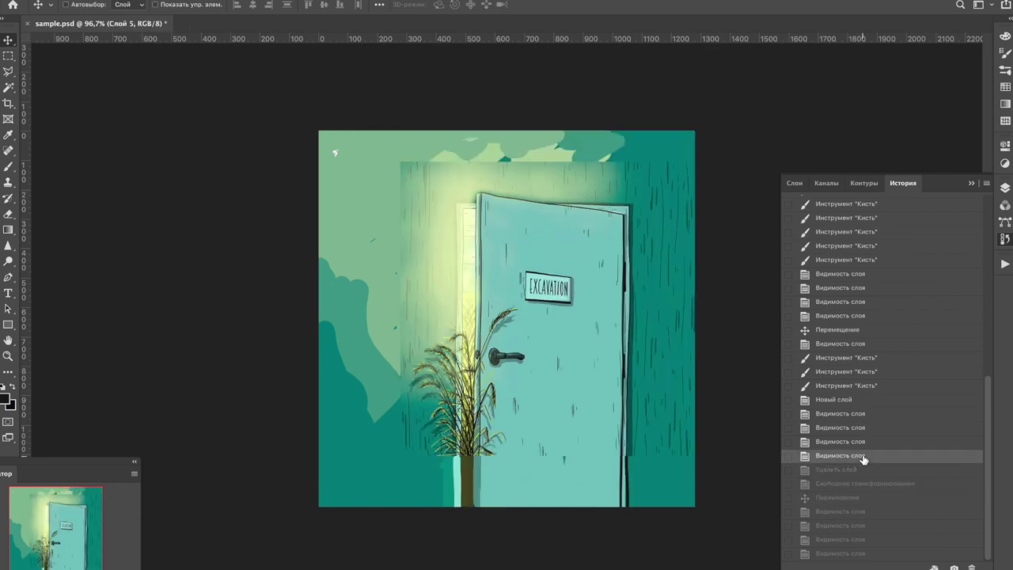
{"action": "left_click", "coordinate": [861, 385]}
{"action": "left_click", "coordinate": [862, 343]}
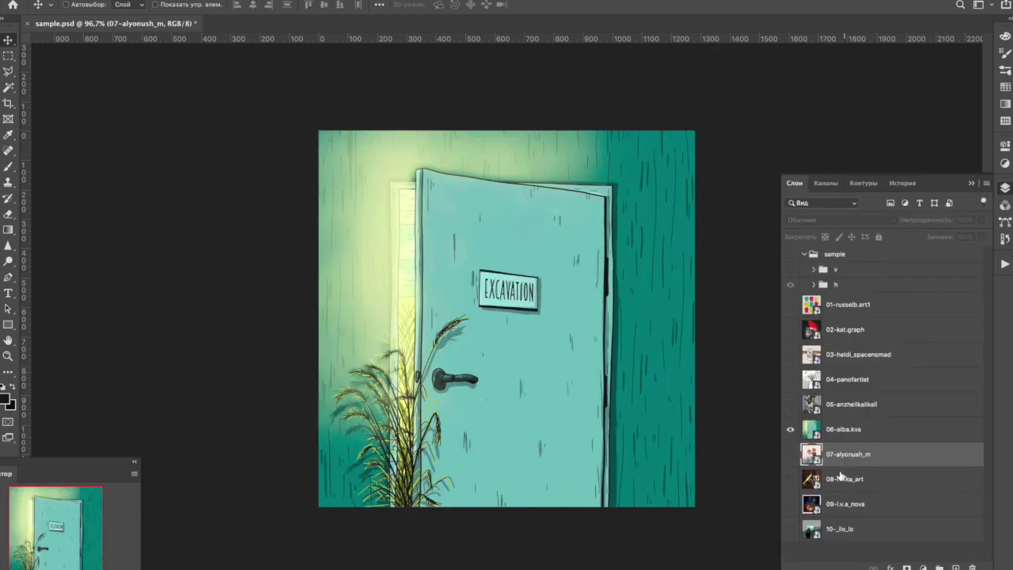
Hide 06-alba.kva, show 07-alyonush_m, and add an empty layer above it for brush painting.
{"action": "left_click", "coordinate": [791, 429]}
{"action": "left_click", "coordinate": [790, 454]}
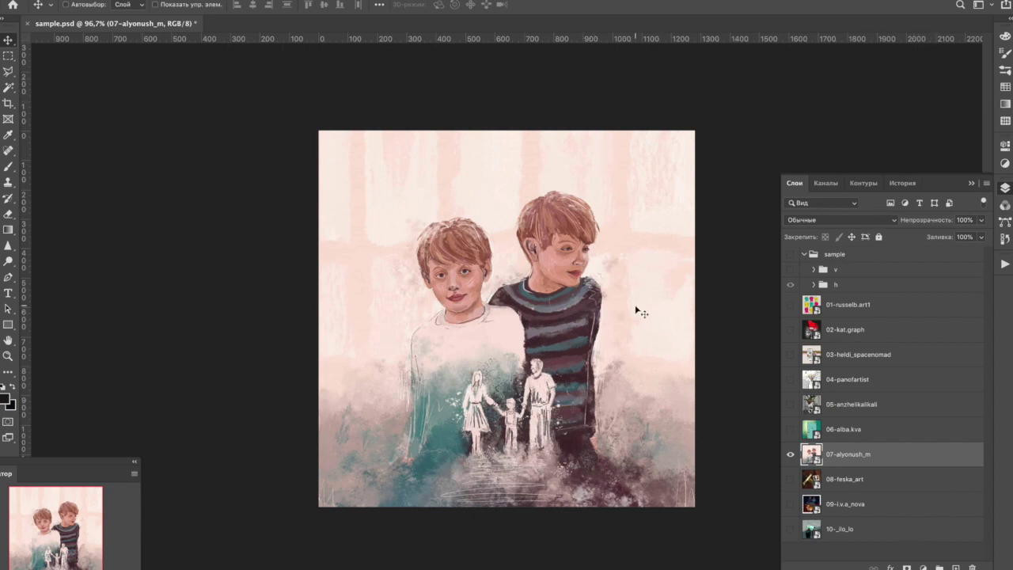
{"action": "key", "text": "super+plus"}
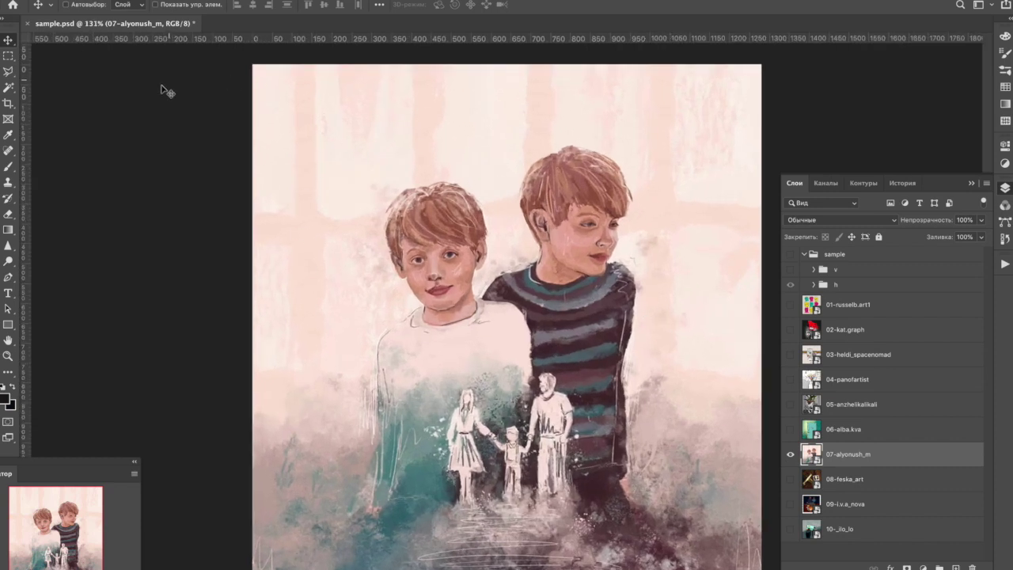
{"action": "left_click", "coordinate": [8, 135]}
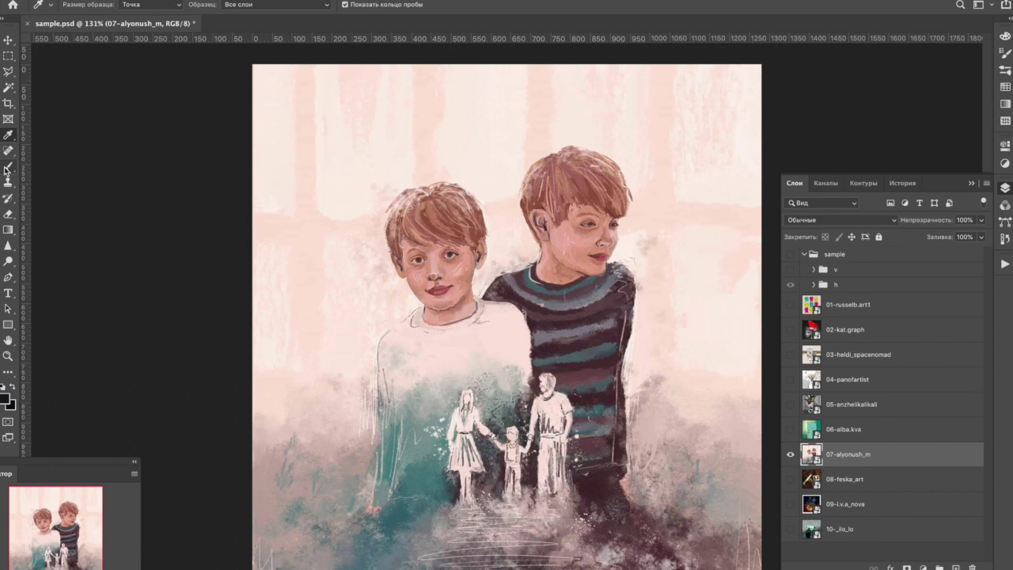
{"action": "left_click", "coordinate": [8, 166]}
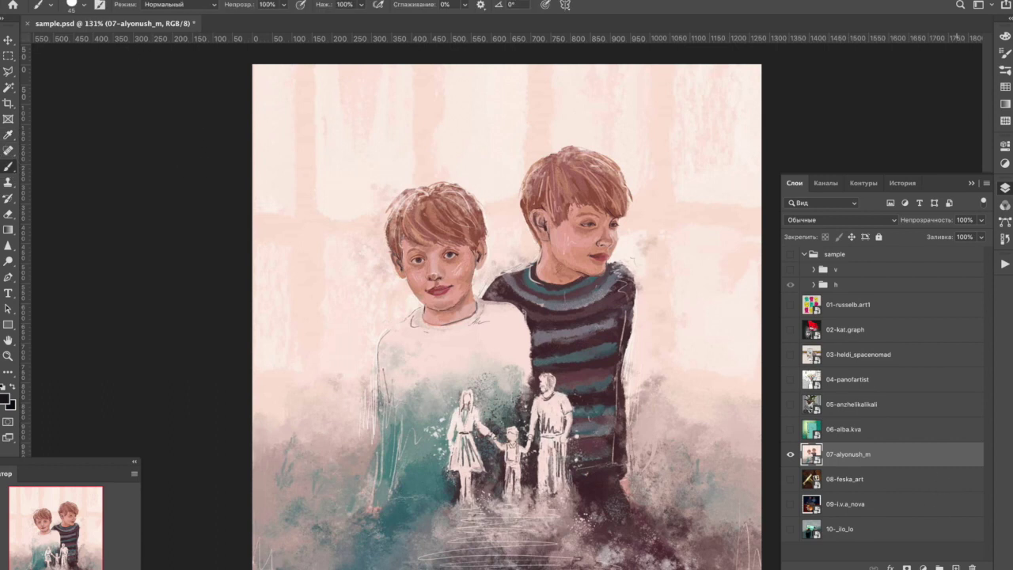
{"action": "key", "text": "ctrl+shift+alt+n"}
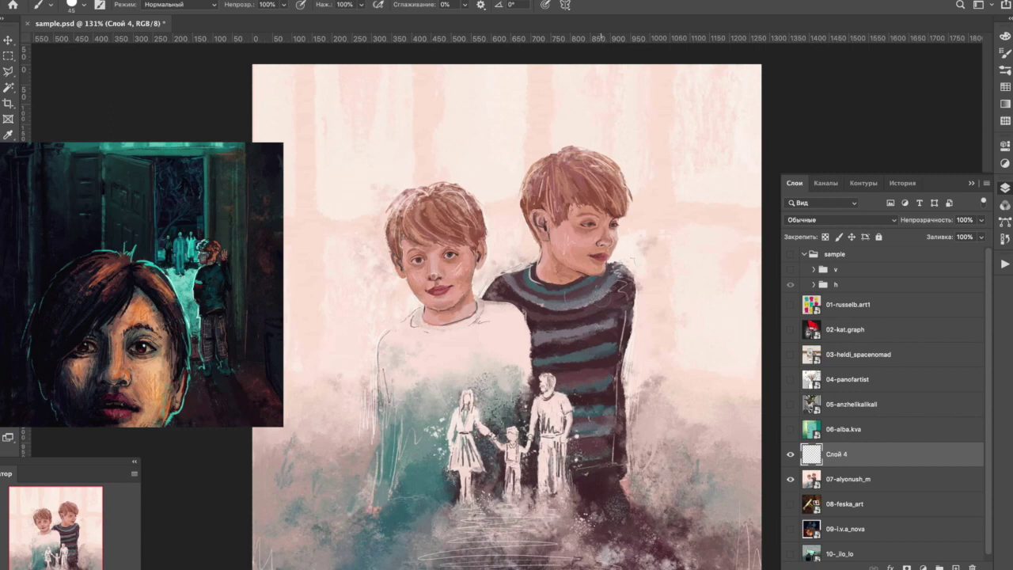
{"action": "left_click_drag", "start_coordinate": [607, 297], "coordinate": [602, 297]}
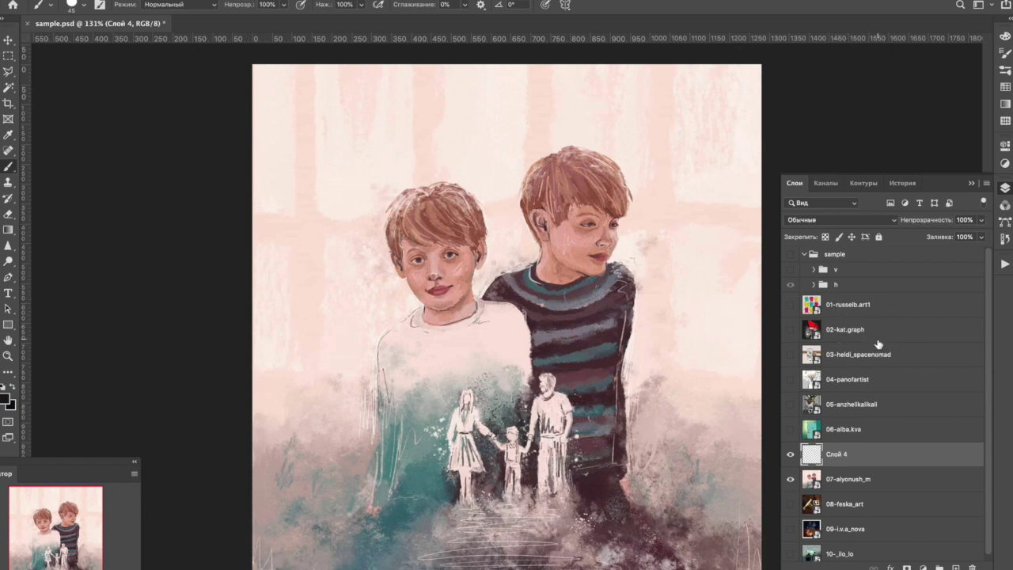
{"action": "left_click", "coordinate": [789, 305]}
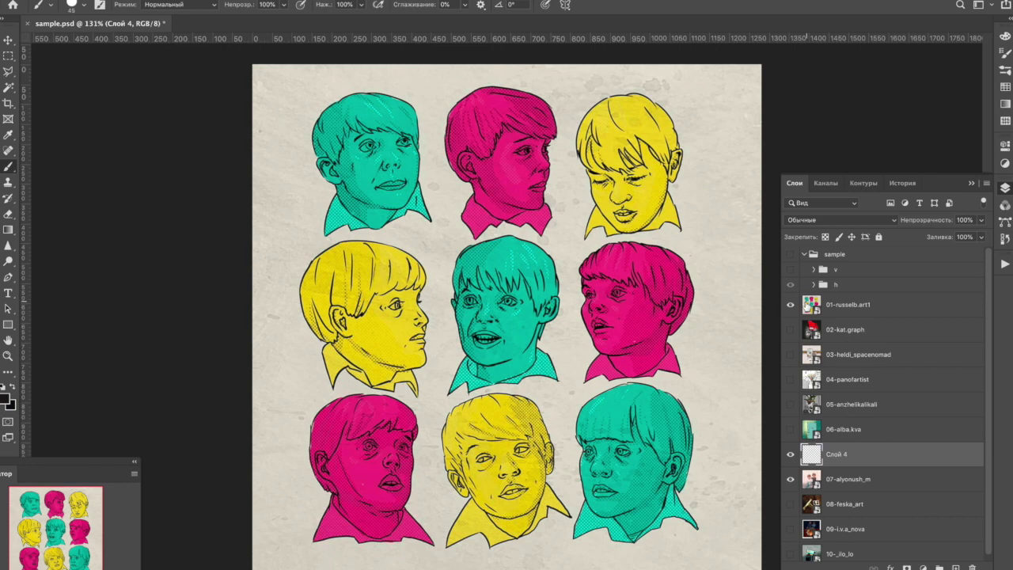
{"action": "left_click", "coordinate": [790, 307]}
{"action": "left_click", "coordinate": [790, 329]}
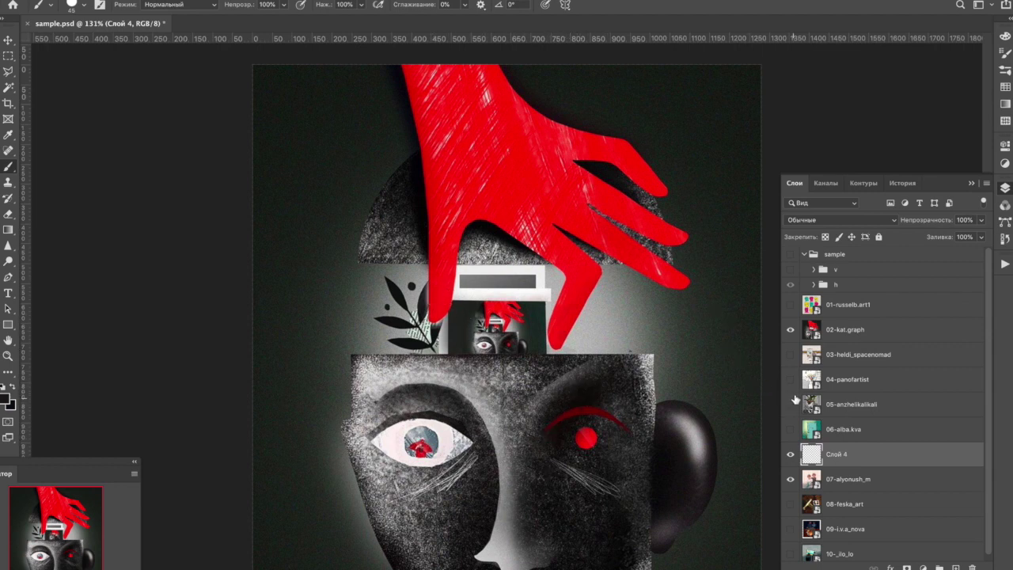
{"action": "left_click", "coordinate": [790, 329]}
{"action": "left_click", "coordinate": [790, 355]}
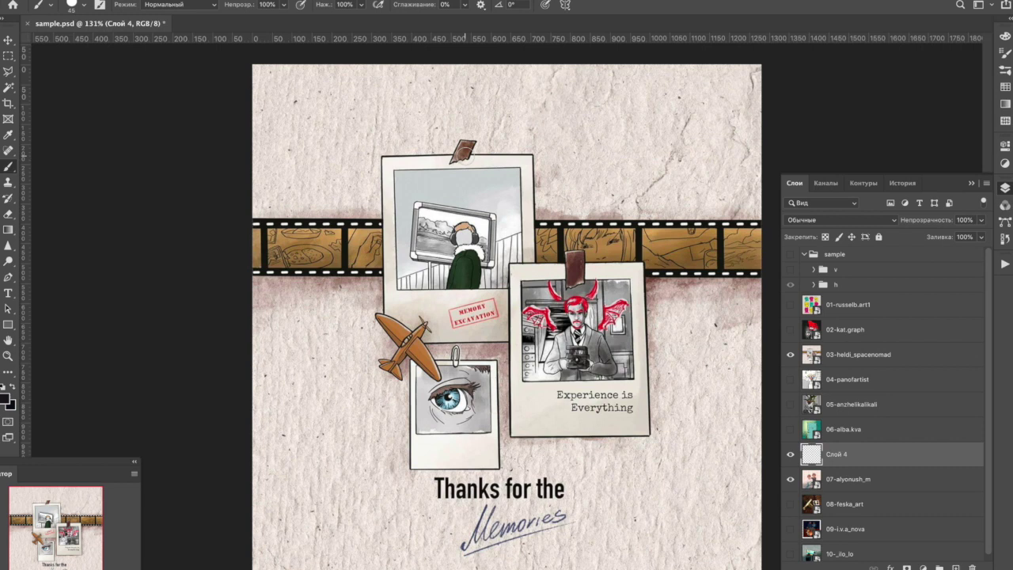
{"action": "left_click", "coordinate": [790, 355]}
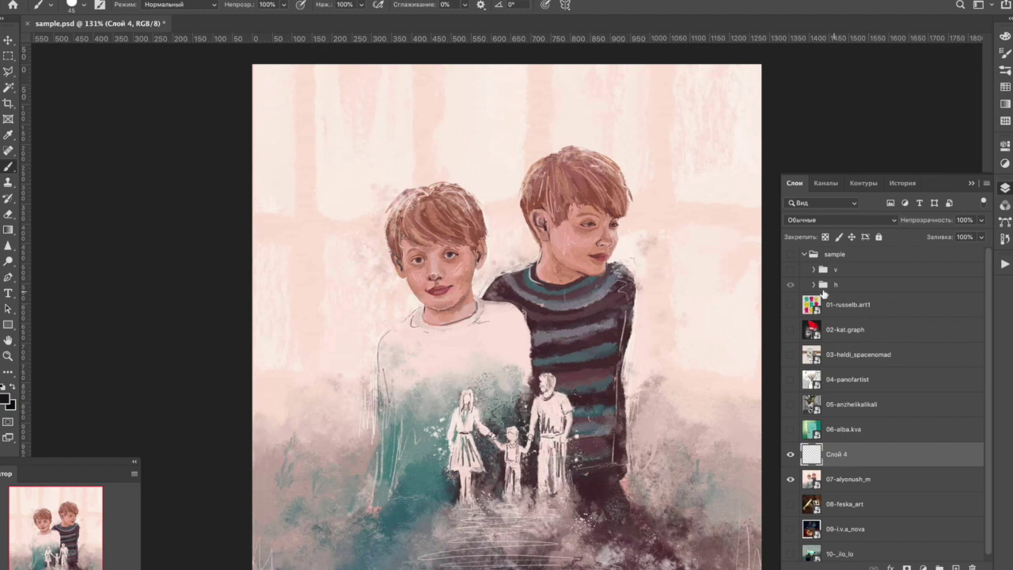
{"action": "left_click", "coordinate": [791, 255]}
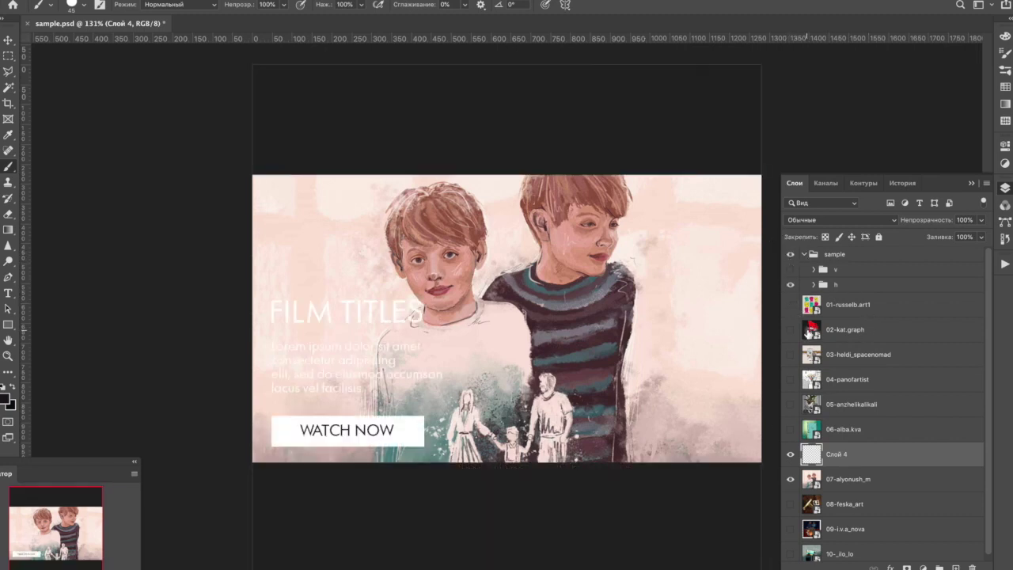
{"action": "left_click", "coordinate": [791, 270]}
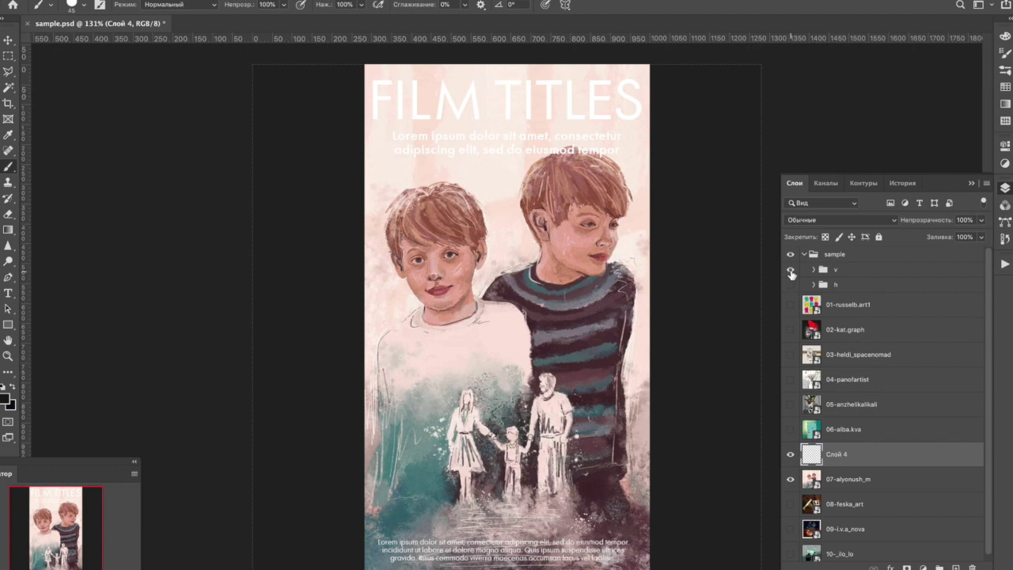
{"action": "left_click", "coordinate": [792, 271]}
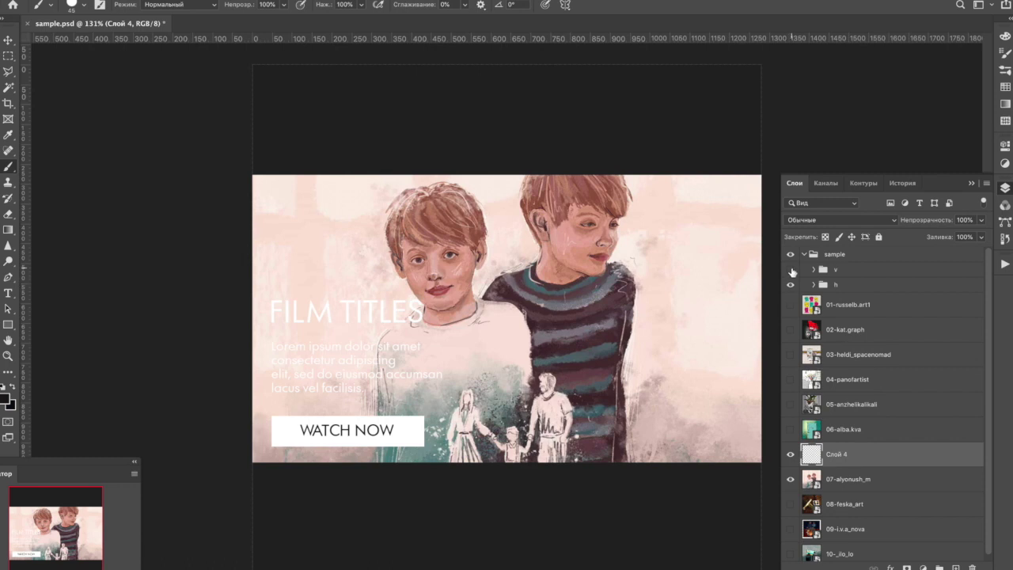
{"action": "left_click", "coordinate": [791, 256]}
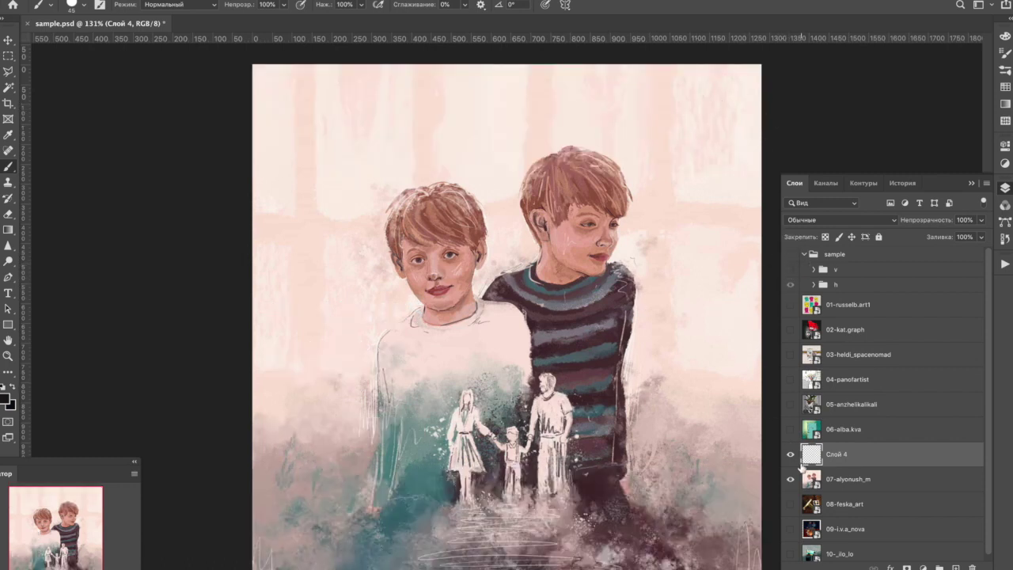
Compare the artworks 01-russelb.art1 to 06-alba.kva by showing and hiding each one in turn.
{"action": "left_click", "coordinate": [790, 305]}
{"action": "left_click", "coordinate": [790, 305]}
{"action": "left_click", "coordinate": [790, 330]}
{"action": "left_click", "coordinate": [790, 329]}
{"action": "left_click", "coordinate": [790, 354]}
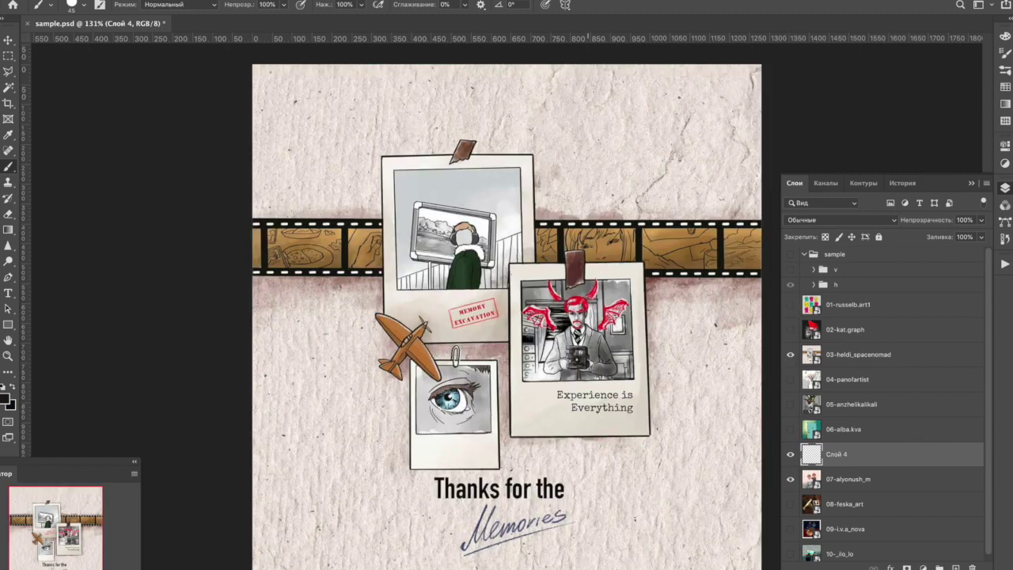
{"action": "left_click", "coordinate": [790, 355]}
{"action": "left_click", "coordinate": [790, 379]}
{"action": "left_click", "coordinate": [790, 379]}
{"action": "left_click", "coordinate": [790, 404]}
{"action": "left_click", "coordinate": [790, 405]}
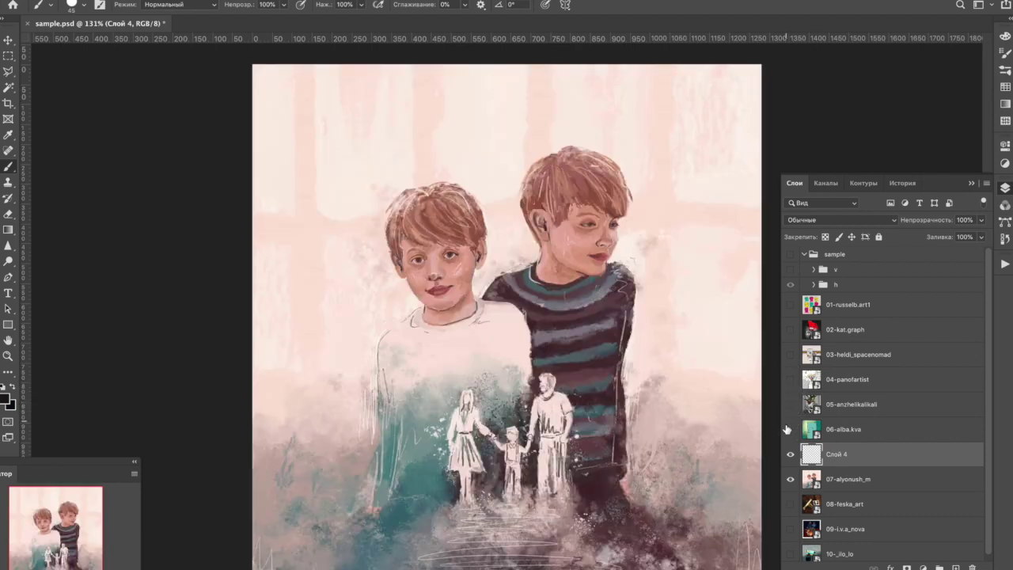
{"action": "left_click", "coordinate": [790, 429]}
{"action": "left_click", "coordinate": [790, 429]}
Outline the two boys and the canvas's top area with a 91 px brush in dark purple sampled from the striped sweater.
{"action": "left_click", "coordinate": [78, 5]}
{"action": "left_click_drag", "start_coordinate": [95, 42], "coordinate": [107, 42]}
{"action": "key", "text": "Return"}
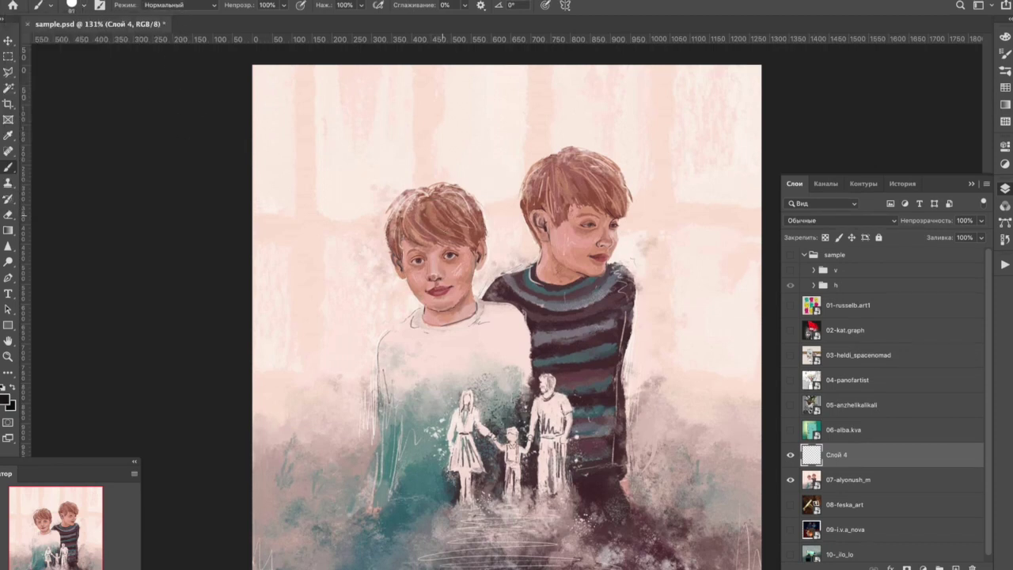
{"action": "left_click", "coordinate": [543, 320], "text": "alt"}
{"action": "left_click_drag", "start_coordinate": [404, 78], "coordinate": [403, 169]}
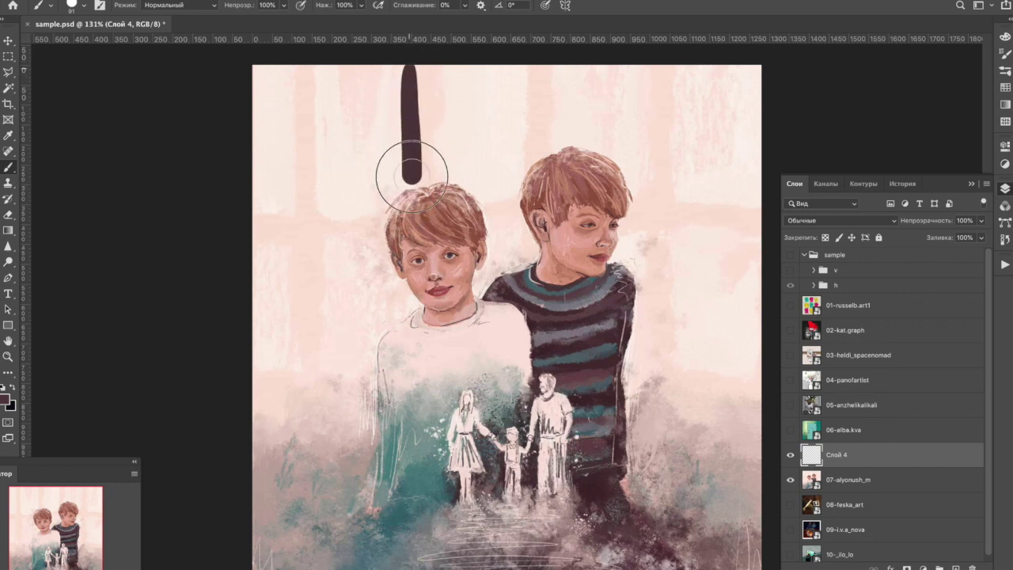
{"action": "mouse_move", "coordinate": [419, 103]}
{"action": "left_mouse_down"}
{"action": "mouse_move", "coordinate": [623, 112]}
{"action": "mouse_move", "coordinate": [413, 87]}
{"action": "mouse_move", "coordinate": [417, 70]}
{"action": "mouse_move", "coordinate": [452, 64]}
{"action": "left_mouse_up"}
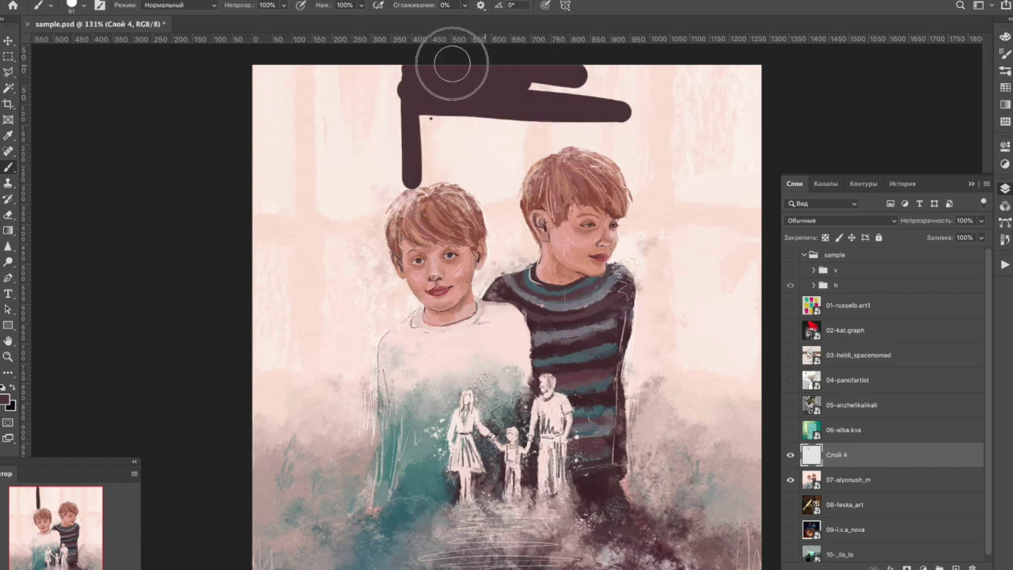
{"action": "mouse_move", "coordinate": [405, 181]}
{"action": "left_mouse_down"}
{"action": "mouse_move", "coordinate": [369, 215]}
{"action": "mouse_move", "coordinate": [362, 245]}
{"action": "mouse_move", "coordinate": [385, 299]}
{"action": "left_mouse_up"}
{"action": "mouse_move", "coordinate": [380, 254]}
{"action": "left_mouse_down"}
{"action": "mouse_move", "coordinate": [385, 317]}
{"action": "mouse_move", "coordinate": [352, 339]}
{"action": "mouse_move", "coordinate": [361, 566]}
{"action": "left_mouse_up"}
{"action": "left_click_drag", "start_coordinate": [602, 123], "coordinate": [656, 226]}
{"action": "mouse_move", "coordinate": [640, 184]}
{"action": "left_mouse_down"}
{"action": "mouse_move", "coordinate": [633, 265]}
{"action": "mouse_move", "coordinate": [650, 400]}
{"action": "mouse_move", "coordinate": [648, 529]}
{"action": "left_mouse_up"}
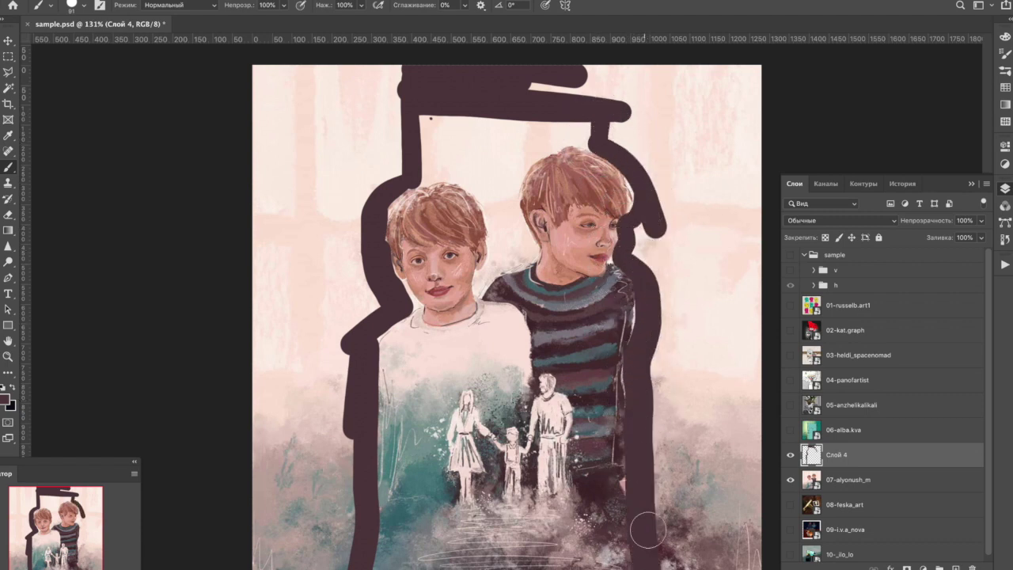
{"action": "left_click_drag", "start_coordinate": [507, 84], "coordinate": [718, 83]}
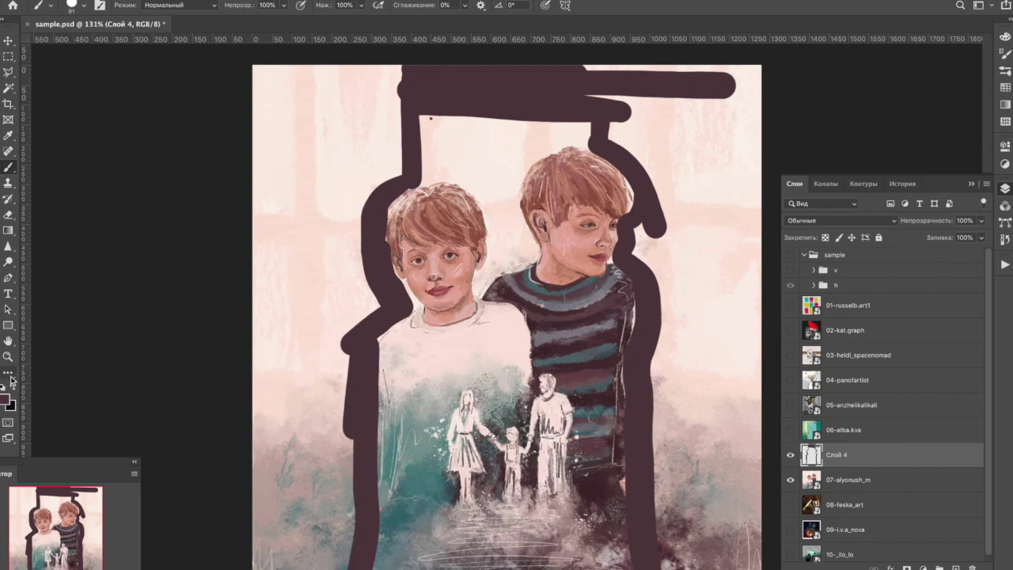
Fill the background on both sides of the boys with the dark purple, and brush over the outline seams.
{"action": "key", "text": "g"}
{"action": "left_click", "coordinate": [294, 181]}
{"action": "left_click", "coordinate": [725, 166]}
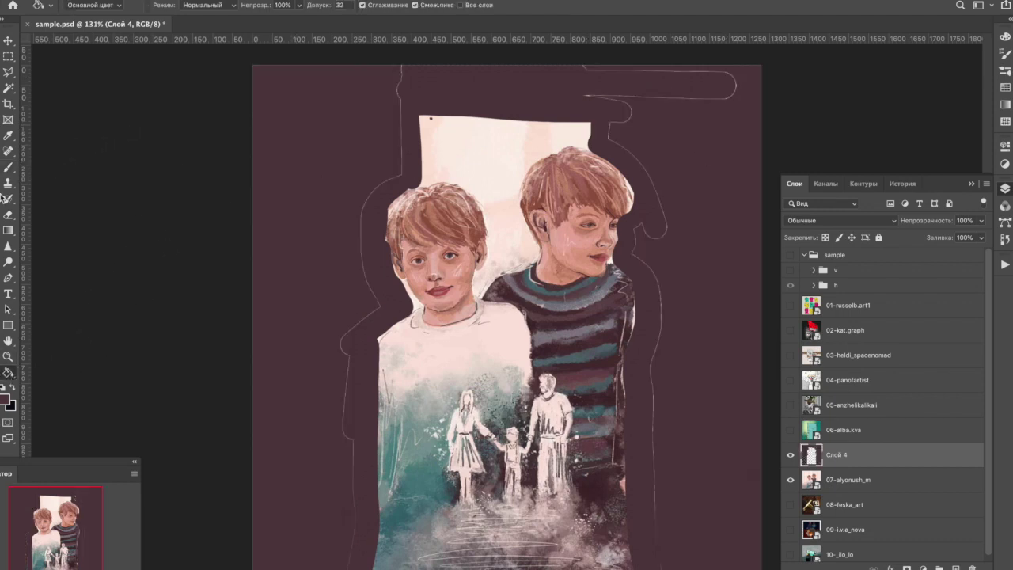
{"action": "left_click", "coordinate": [8, 167]}
{"action": "mouse_move", "coordinate": [356, 272]}
{"action": "left_mouse_down"}
{"action": "mouse_move", "coordinate": [366, 297]}
{"action": "mouse_move", "coordinate": [347, 348]}
{"action": "mouse_move", "coordinate": [362, 554]}
{"action": "left_mouse_up"}
{"action": "mouse_move", "coordinate": [610, 79]}
{"action": "left_mouse_down"}
{"action": "mouse_move", "coordinate": [660, 68]}
{"action": "mouse_move", "coordinate": [606, 87]}
{"action": "mouse_move", "coordinate": [720, 100]}
{"action": "mouse_move", "coordinate": [654, 113]}
{"action": "mouse_move", "coordinate": [649, 240]}
{"action": "mouse_move", "coordinate": [667, 306]}
{"action": "mouse_move", "coordinate": [649, 502]}
{"action": "mouse_move", "coordinate": [618, 532]}
{"action": "mouse_move", "coordinate": [489, 105]}
{"action": "mouse_move", "coordinate": [614, 121]}
{"action": "left_mouse_up"}
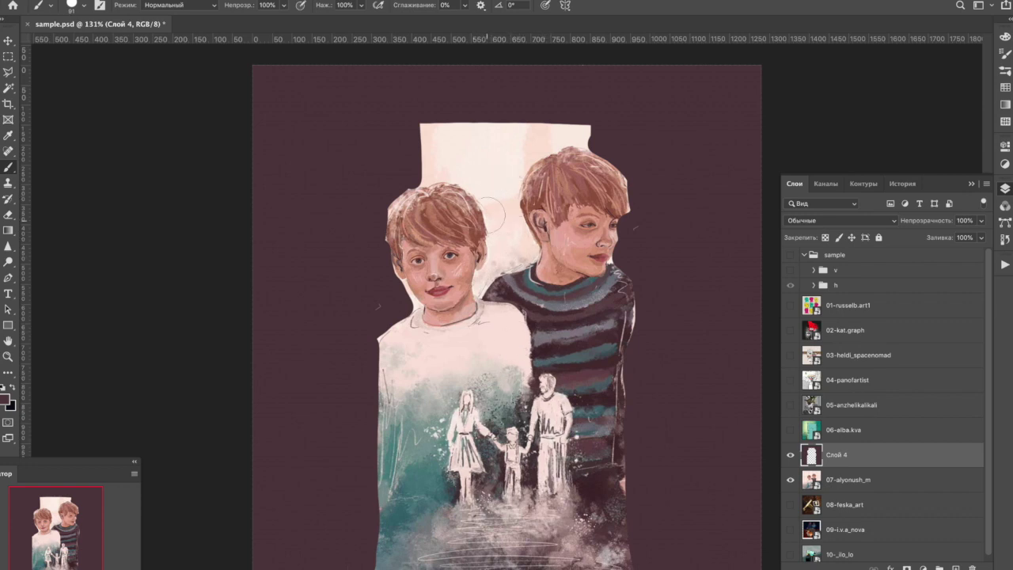
Paint dark purple into the gap between the boys' heads, and try a ring around the small family figures before undoing it.
{"action": "mouse_move", "coordinate": [492, 172]}
{"action": "left_mouse_down"}
{"action": "mouse_move", "coordinate": [487, 201]}
{"action": "mouse_move", "coordinate": [507, 185]}
{"action": "mouse_move", "coordinate": [484, 206]}
{"action": "mouse_move", "coordinate": [490, 239]}
{"action": "mouse_move", "coordinate": [481, 267]}
{"action": "mouse_move", "coordinate": [513, 255]}
{"action": "left_mouse_up"}
{"action": "left_click_drag", "start_coordinate": [507, 238], "coordinate": [507, 277]}
{"action": "mouse_move", "coordinate": [554, 352]}
{"action": "left_mouse_down"}
{"action": "mouse_move", "coordinate": [419, 451]}
{"action": "mouse_move", "coordinate": [582, 373]}
{"action": "mouse_move", "coordinate": [590, 384]}
{"action": "left_mouse_up"}
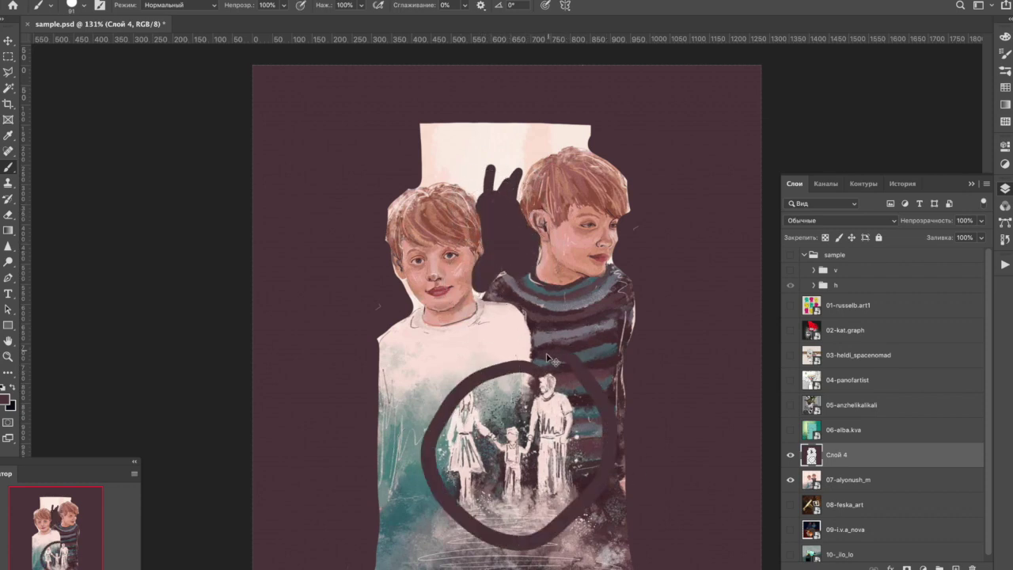
{"action": "key", "text": "ctrl+z"}
Paint a bent arm and hand for the boy in white over the family figures, using colours sampled from the artwork.
{"action": "left_click", "coordinate": [503, 336], "text": "alt"}
{"action": "mouse_move", "coordinate": [523, 420]}
{"action": "left_mouse_down"}
{"action": "mouse_move", "coordinate": [554, 441]}
{"action": "mouse_move", "coordinate": [513, 432]}
{"action": "mouse_move", "coordinate": [464, 507]}
{"action": "mouse_move", "coordinate": [440, 463]}
{"action": "mouse_move", "coordinate": [448, 487]}
{"action": "left_mouse_up"}
{"action": "left_click", "coordinate": [432, 427], "text": "alt"}
{"action": "mouse_move", "coordinate": [443, 412]}
{"action": "left_mouse_down"}
{"action": "mouse_move", "coordinate": [470, 411]}
{"action": "mouse_move", "coordinate": [491, 428]}
{"action": "mouse_move", "coordinate": [478, 456]}
{"action": "mouse_move", "coordinate": [476, 438]}
{"action": "mouse_move", "coordinate": [495, 458]}
{"action": "mouse_move", "coordinate": [429, 448]}
{"action": "mouse_move", "coordinate": [443, 507]}
{"action": "mouse_move", "coordinate": [465, 530]}
{"action": "mouse_move", "coordinate": [481, 512]}
{"action": "mouse_move", "coordinate": [530, 503]}
{"action": "mouse_move", "coordinate": [562, 447]}
{"action": "mouse_move", "coordinate": [527, 345]}
{"action": "left_mouse_up"}
{"action": "left_click", "coordinate": [503, 473], "text": "alt"}
{"action": "left_click", "coordinate": [485, 402]}
{"action": "left_click", "coordinate": [441, 257], "text": "alt"}
{"action": "mouse_move", "coordinate": [475, 469]}
{"action": "left_mouse_down"}
{"action": "mouse_move", "coordinate": [446, 475]}
{"action": "mouse_move", "coordinate": [455, 467]}
{"action": "mouse_move", "coordinate": [473, 481]}
{"action": "left_mouse_up"}
Paint a teal book with cream pages in the hand of the boy in white, with his fingers wrapped around it.
{"action": "left_click", "coordinate": [585, 350], "text": "alt"}
{"action": "mouse_move", "coordinate": [471, 392]}
{"action": "left_mouse_down"}
{"action": "mouse_move", "coordinate": [451, 444]}
{"action": "mouse_move", "coordinate": [481, 393]}
{"action": "mouse_move", "coordinate": [491, 452]}
{"action": "mouse_move", "coordinate": [475, 416]}
{"action": "mouse_move", "coordinate": [475, 428]}
{"action": "mouse_move", "coordinate": [447, 444]}
{"action": "mouse_move", "coordinate": [476, 453]}
{"action": "mouse_move", "coordinate": [465, 453]}
{"action": "mouse_move", "coordinate": [473, 399]}
{"action": "mouse_move", "coordinate": [449, 371]}
{"action": "mouse_move", "coordinate": [450, 383]}
{"action": "mouse_move", "coordinate": [499, 388]}
{"action": "mouse_move", "coordinate": [499, 444]}
{"action": "left_mouse_up"}
{"action": "left_click", "coordinate": [520, 370], "text": "alt"}
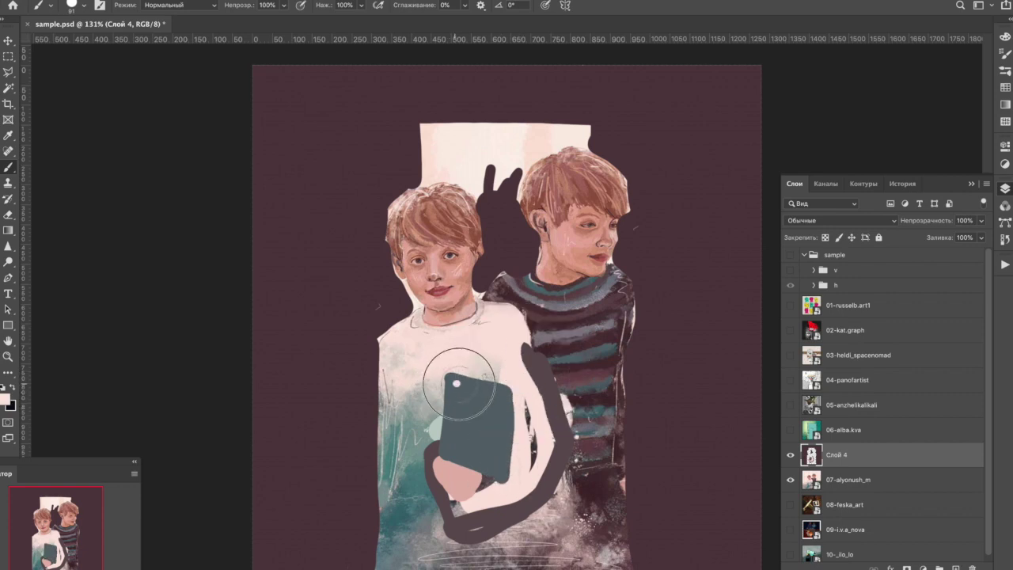
{"action": "left_click_drag", "start_coordinate": [464, 357], "coordinate": [515, 395]}
{"action": "left_click_drag", "start_coordinate": [431, 411], "coordinate": [491, 499]}
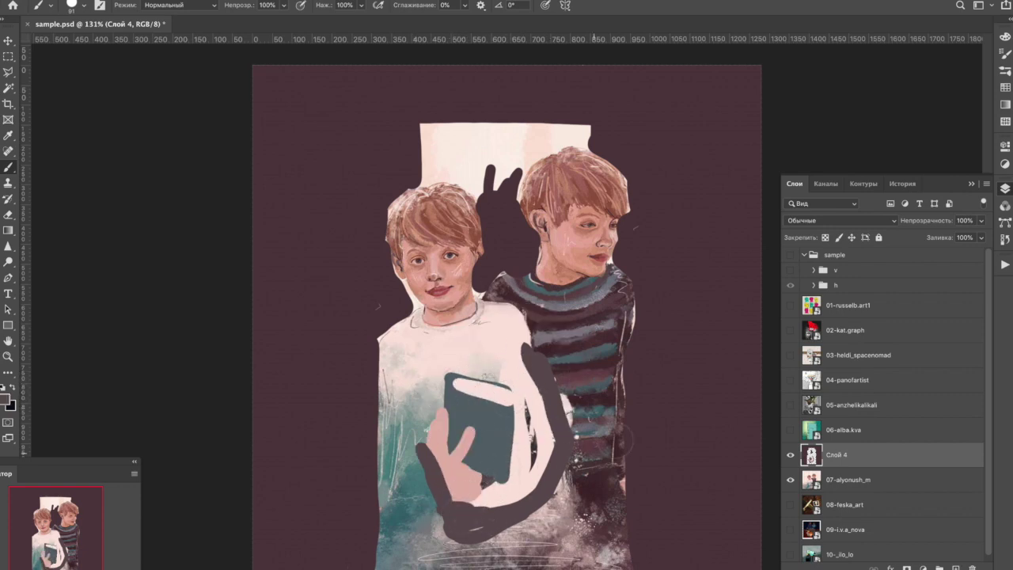
Paint an outstretched cream arm for the boy in white and a bent teal arm for the boy in stripes, sampling their sweater colours.
{"action": "left_click", "coordinate": [411, 346], "text": "alt"}
{"action": "mouse_move", "coordinate": [351, 414]}
{"action": "left_mouse_down"}
{"action": "mouse_move", "coordinate": [357, 443]}
{"action": "mouse_move", "coordinate": [318, 472]}
{"action": "mouse_move", "coordinate": [321, 412]}
{"action": "left_mouse_up"}
{"action": "left_click", "coordinate": [610, 348], "text": "alt"}
{"action": "mouse_move", "coordinate": [642, 320]}
{"action": "left_mouse_down"}
{"action": "mouse_move", "coordinate": [647, 401]}
{"action": "mouse_move", "coordinate": [697, 353]}
{"action": "left_mouse_up"}
{"action": "mouse_move", "coordinate": [646, 412]}
{"action": "left_mouse_down"}
{"action": "mouse_move", "coordinate": [628, 374]}
{"action": "mouse_move", "coordinate": [636, 370]}
{"action": "mouse_move", "coordinate": [665, 439]}
{"action": "mouse_move", "coordinate": [701, 375]}
{"action": "mouse_move", "coordinate": [653, 426]}
{"action": "mouse_move", "coordinate": [660, 401]}
{"action": "mouse_move", "coordinate": [713, 339]}
{"action": "left_mouse_up"}
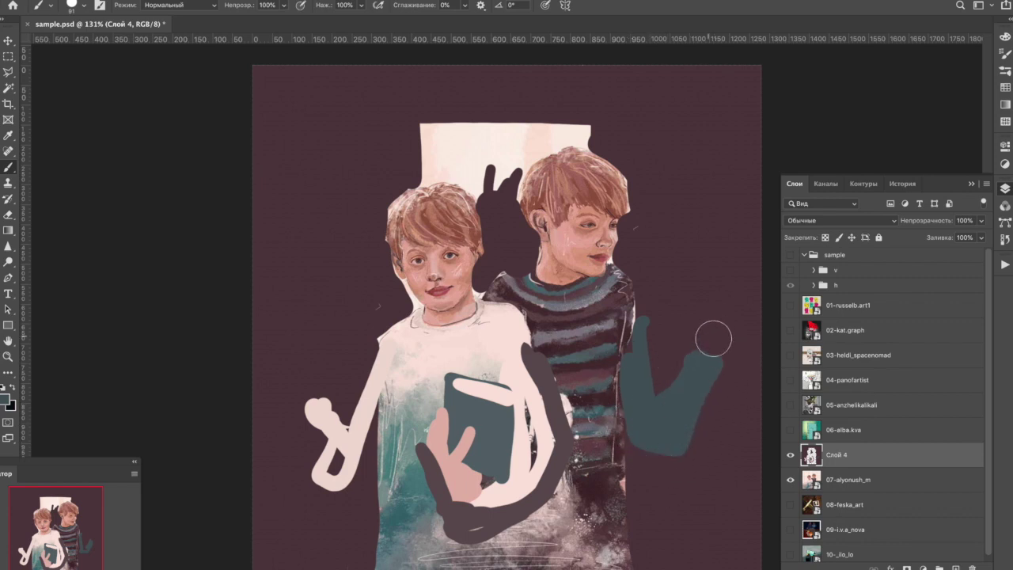
Paint skin-coloured hands on both boys' raised arms and fill in the cream sleeves of the boy in white.
{"action": "left_click", "coordinate": [586, 238], "text": "alt"}
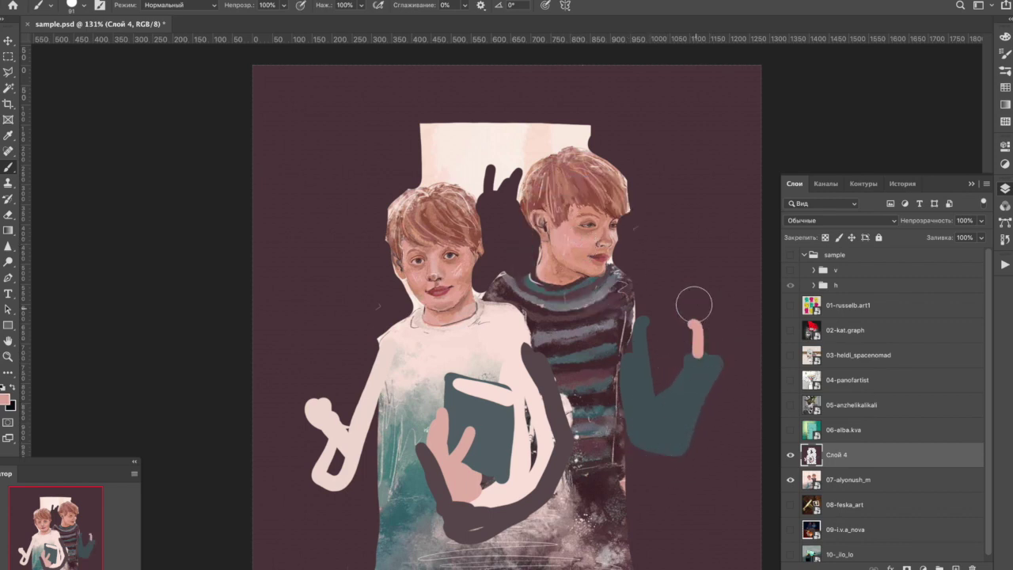
{"action": "mouse_move", "coordinate": [679, 286]}
{"action": "left_mouse_down"}
{"action": "mouse_move", "coordinate": [701, 341]}
{"action": "mouse_move", "coordinate": [693, 304]}
{"action": "mouse_move", "coordinate": [667, 293]}
{"action": "mouse_move", "coordinate": [691, 299]}
{"action": "mouse_move", "coordinate": [699, 352]}
{"action": "mouse_move", "coordinate": [709, 340]}
{"action": "mouse_move", "coordinate": [705, 290]}
{"action": "mouse_move", "coordinate": [693, 330]}
{"action": "mouse_move", "coordinate": [689, 311]}
{"action": "mouse_move", "coordinate": [701, 335]}
{"action": "left_mouse_up"}
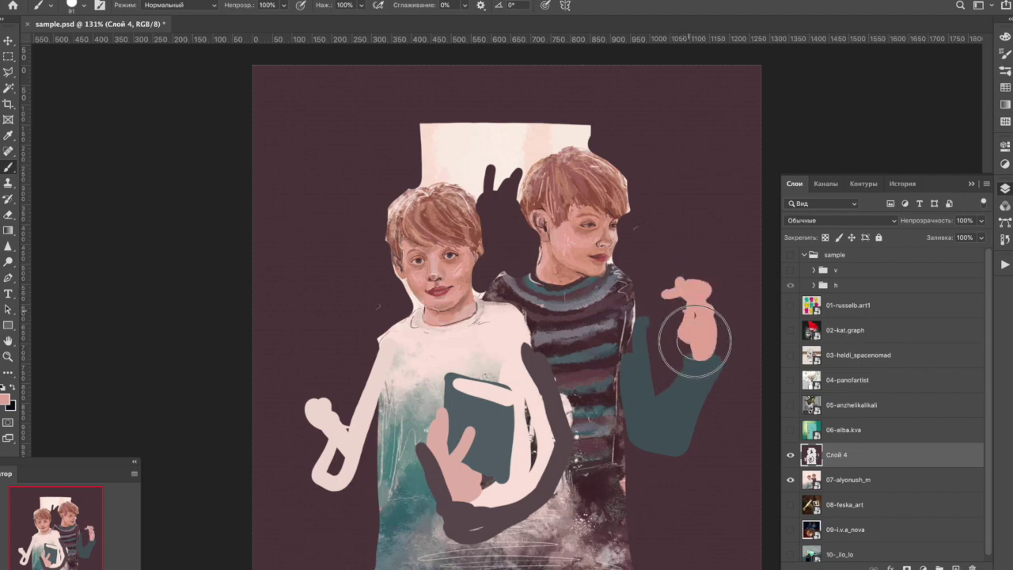
{"action": "mouse_move", "coordinate": [329, 405]}
{"action": "left_mouse_down"}
{"action": "mouse_move", "coordinate": [326, 344]}
{"action": "mouse_move", "coordinate": [301, 402]}
{"action": "left_mouse_up"}
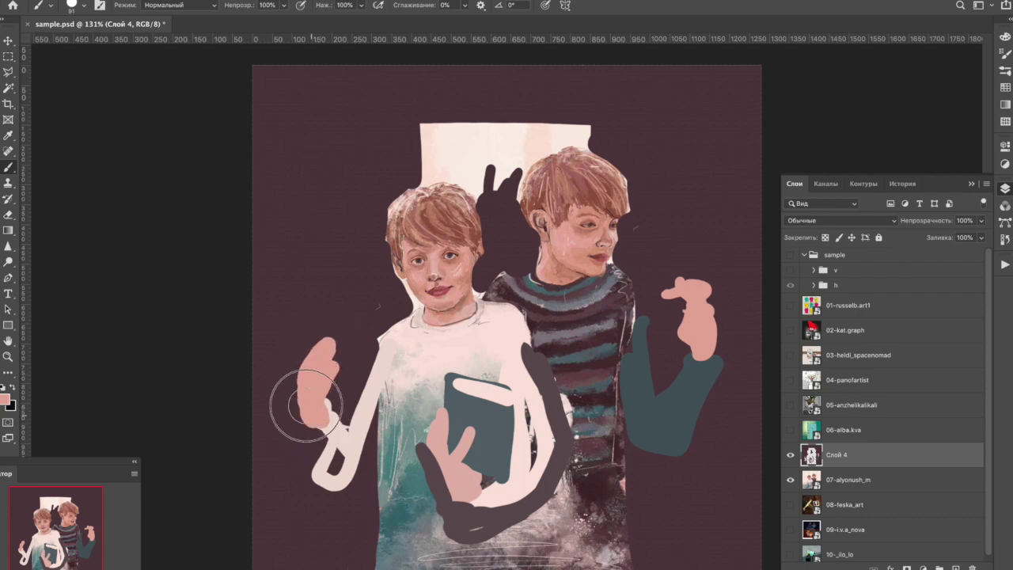
{"action": "mouse_move", "coordinate": [327, 469]}
{"action": "left_mouse_down"}
{"action": "mouse_move", "coordinate": [328, 452]}
{"action": "mouse_move", "coordinate": [334, 465]}
{"action": "left_mouse_up"}
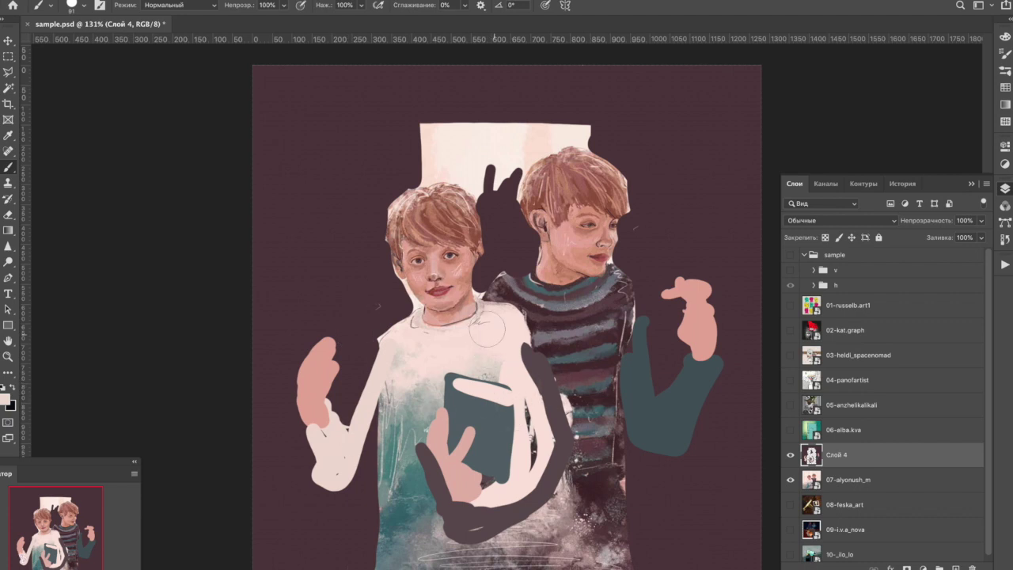
{"action": "mouse_move", "coordinate": [525, 332]}
{"action": "left_mouse_down"}
{"action": "mouse_move", "coordinate": [530, 459]}
{"action": "mouse_move", "coordinate": [542, 442]}
{"action": "mouse_move", "coordinate": [522, 476]}
{"action": "mouse_move", "coordinate": [556, 445]}
{"action": "mouse_move", "coordinate": [519, 331]}
{"action": "left_mouse_up"}
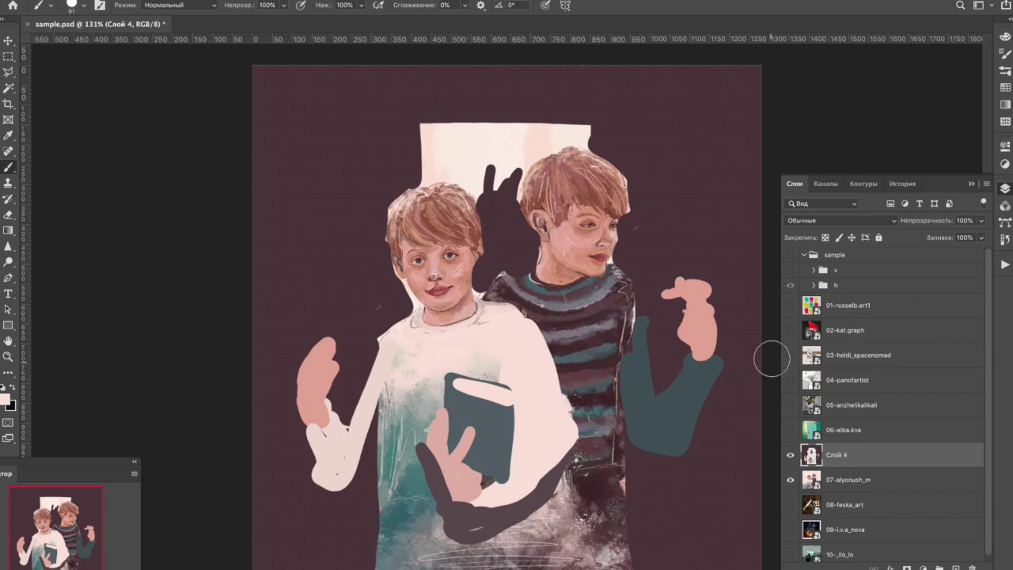
{"action": "left_click", "coordinate": [791, 307]}
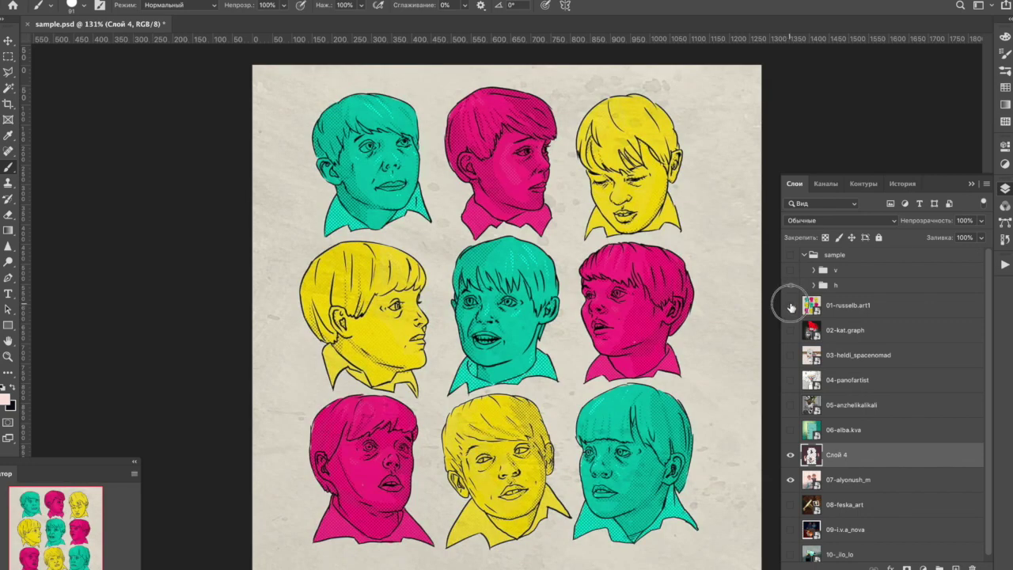
{"action": "left_click", "coordinate": [791, 307]}
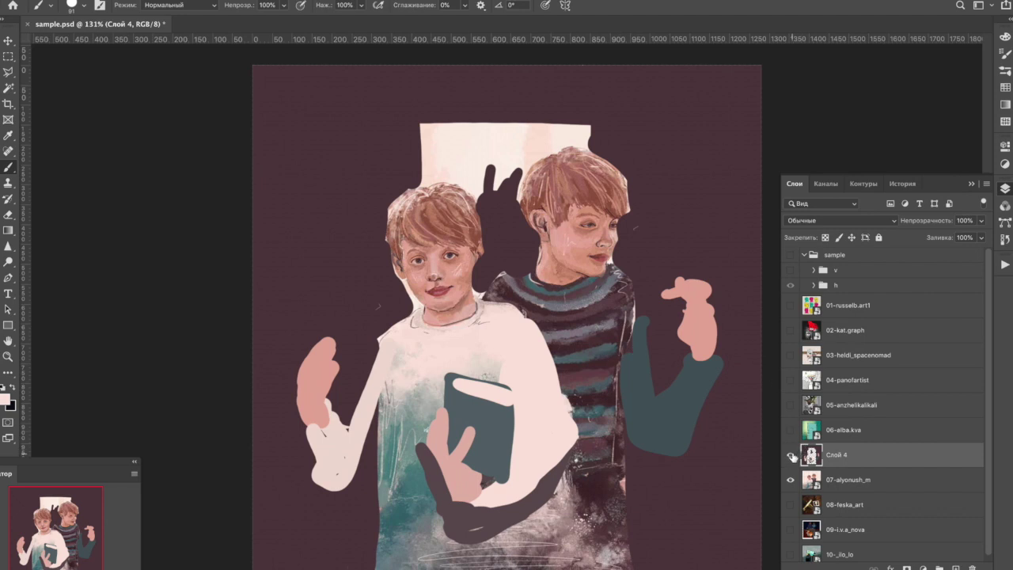
{"action": "left_click", "coordinate": [792, 457]}
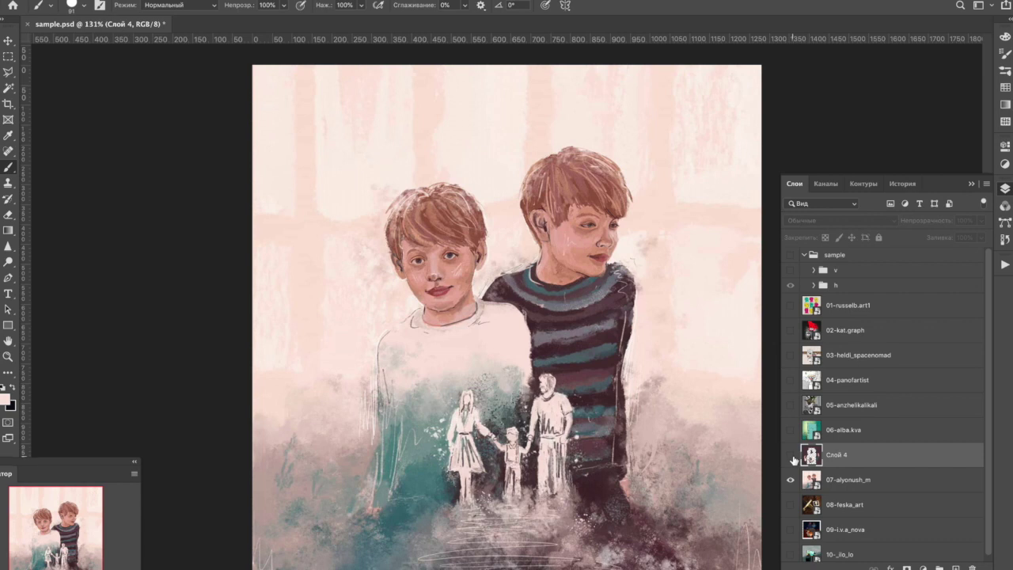
{"action": "left_click", "coordinate": [791, 456]}
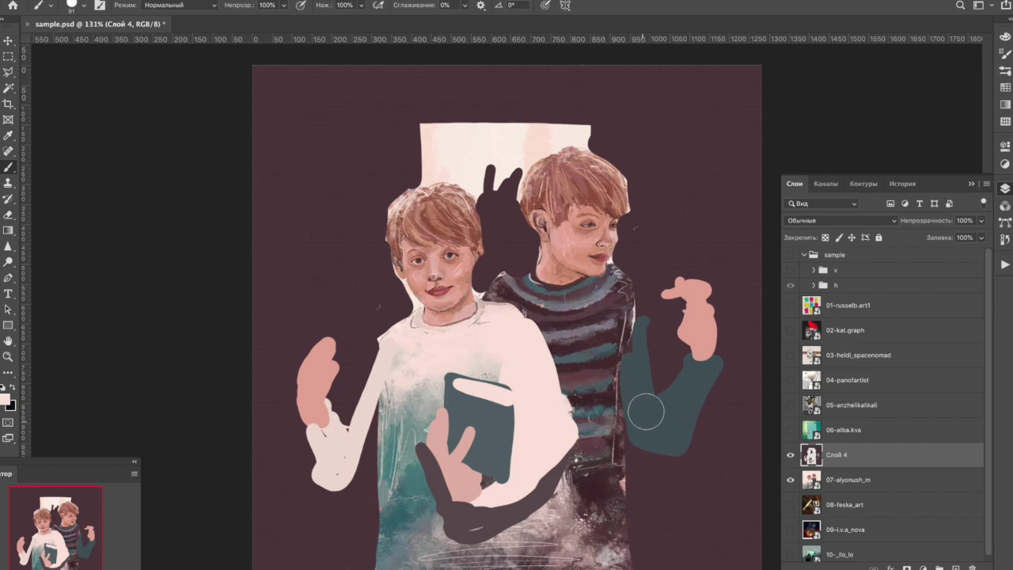
{"action": "left_click", "coordinate": [790, 456]}
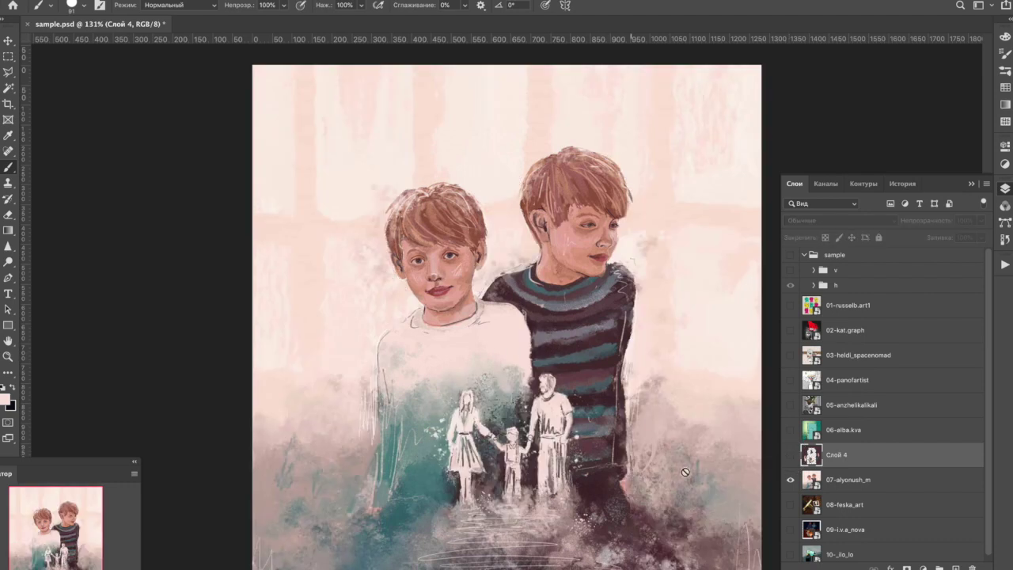
{"action": "left_click", "coordinate": [790, 456]}
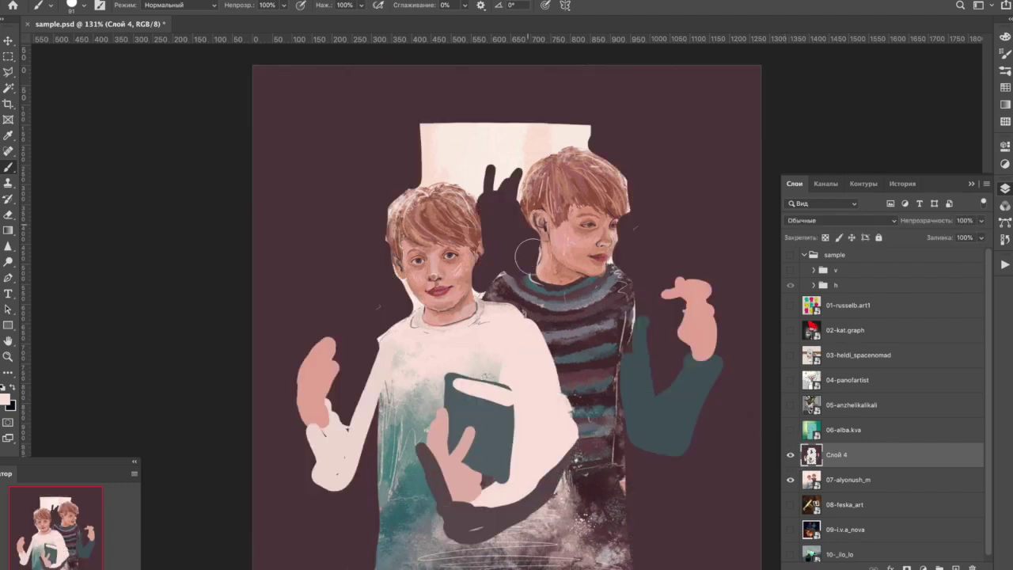
Extend the striped boy's teal arm to his shoulder, and paint teal props in the raised hands of both boys.
{"action": "left_click_drag", "start_coordinate": [641, 293], "coordinate": [619, 260]}
{"action": "key", "text": "ctrl+z"}
{"action": "left_click", "coordinate": [633, 342], "text": "alt"}
{"action": "left_click", "coordinate": [672, 299]}
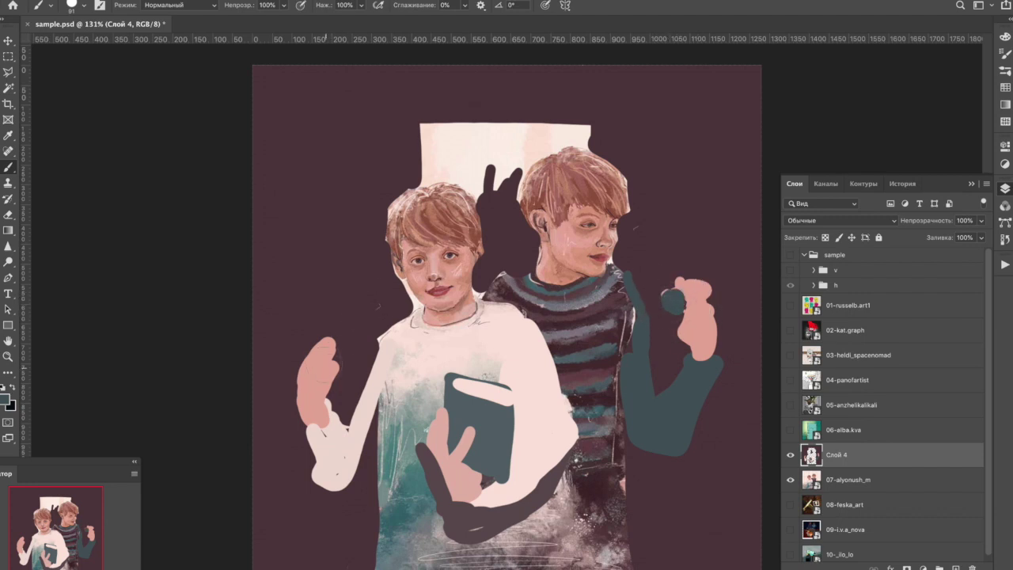
{"action": "mouse_move", "coordinate": [308, 301]}
{"action": "left_mouse_down"}
{"action": "mouse_move", "coordinate": [345, 369]}
{"action": "mouse_move", "coordinate": [347, 418]}
{"action": "left_mouse_up"}
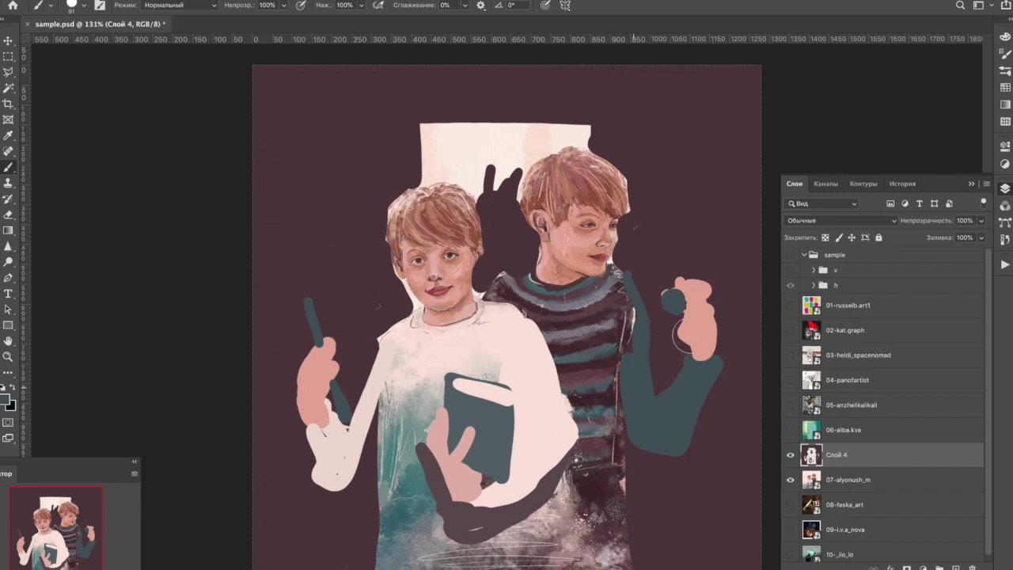
{"action": "mouse_move", "coordinate": [706, 269]}
{"action": "left_mouse_down"}
{"action": "mouse_move", "coordinate": [686, 276]}
{"action": "mouse_move", "coordinate": [705, 267]}
{"action": "left_mouse_up"}
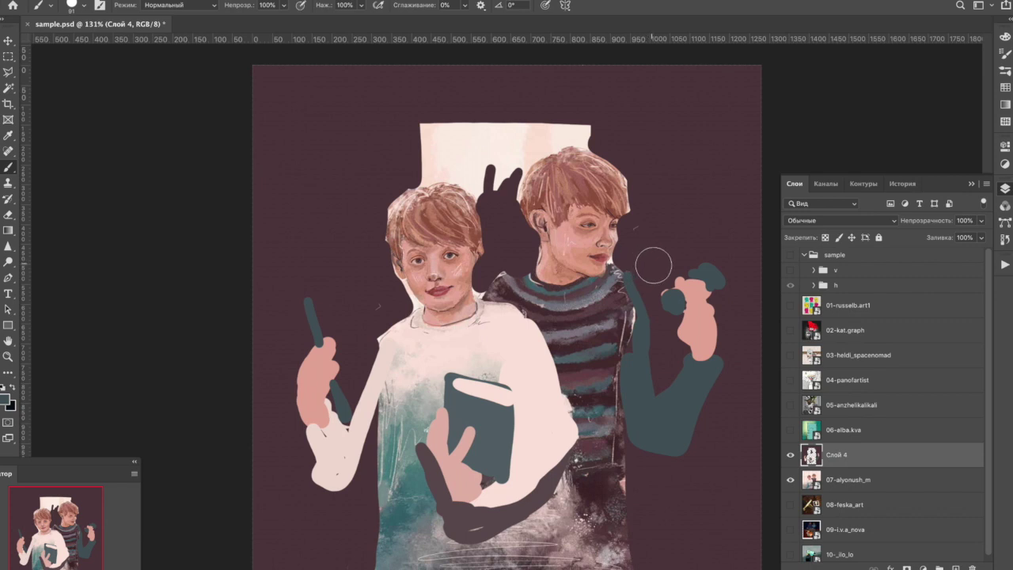
Compare the sketch with the original and preview it under the horizontal and vertical film title layouts.
{"action": "left_click", "coordinate": [789, 454]}
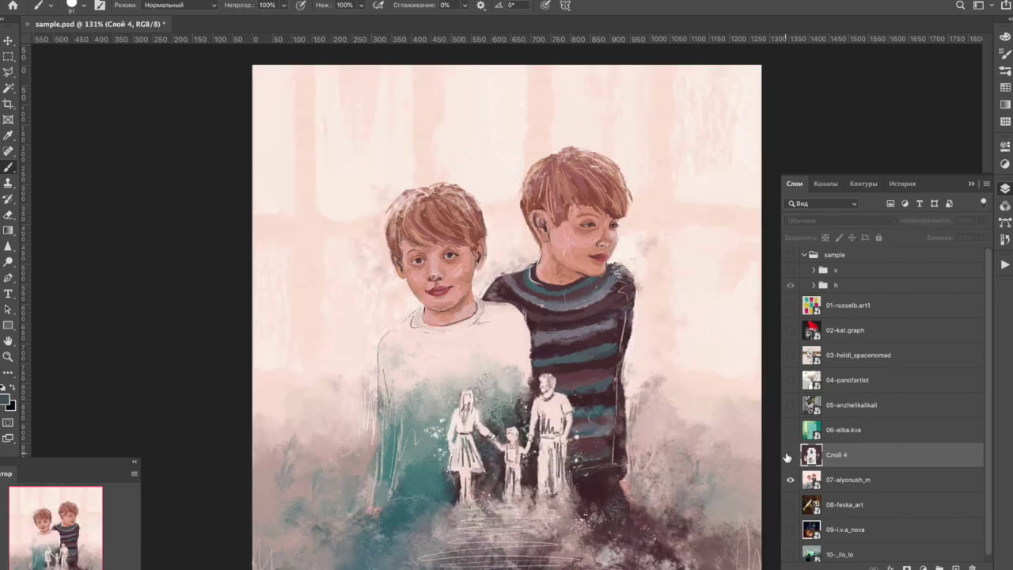
{"action": "left_click", "coordinate": [789, 455]}
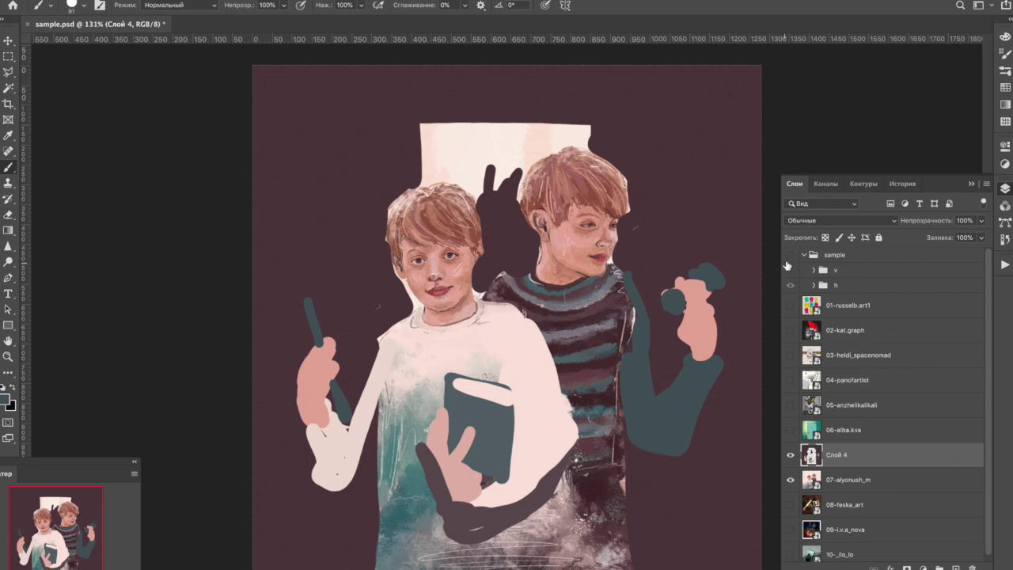
{"action": "left_click", "coordinate": [789, 256]}
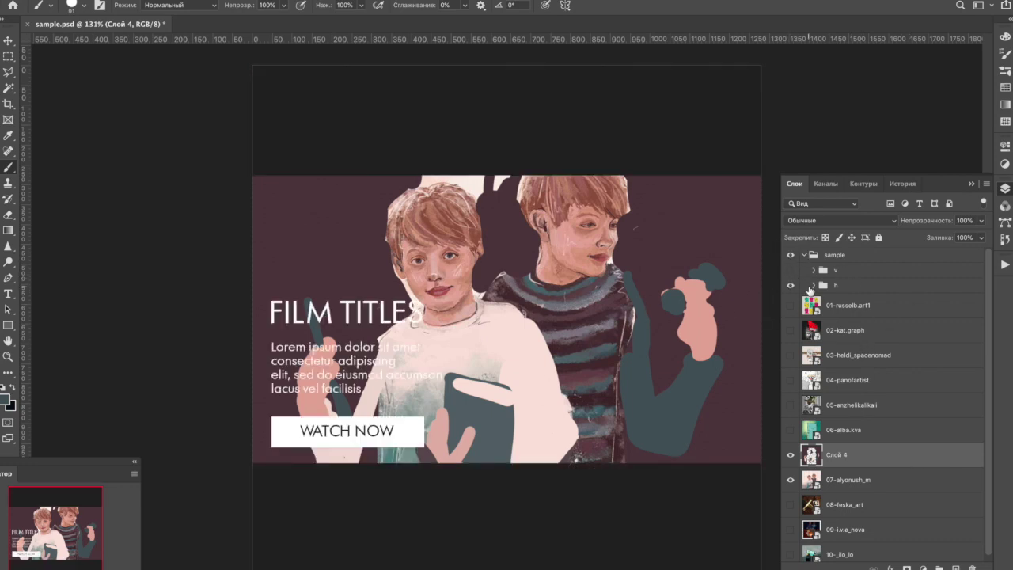
{"action": "left_click", "coordinate": [790, 285]}
{"action": "left_click", "coordinate": [789, 271]}
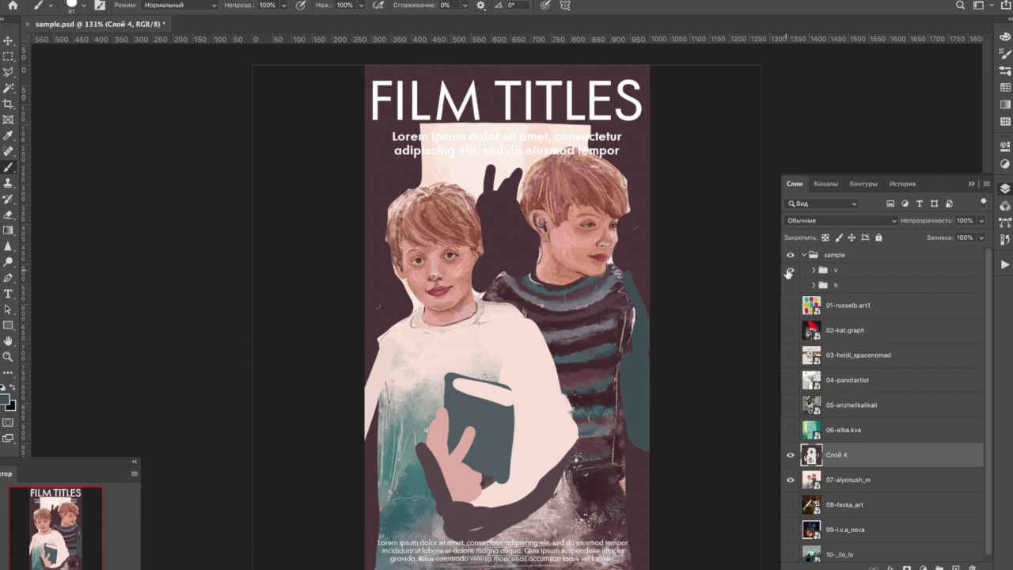
{"action": "left_click_drag", "start_coordinate": [790, 271], "coordinate": [789, 255]}
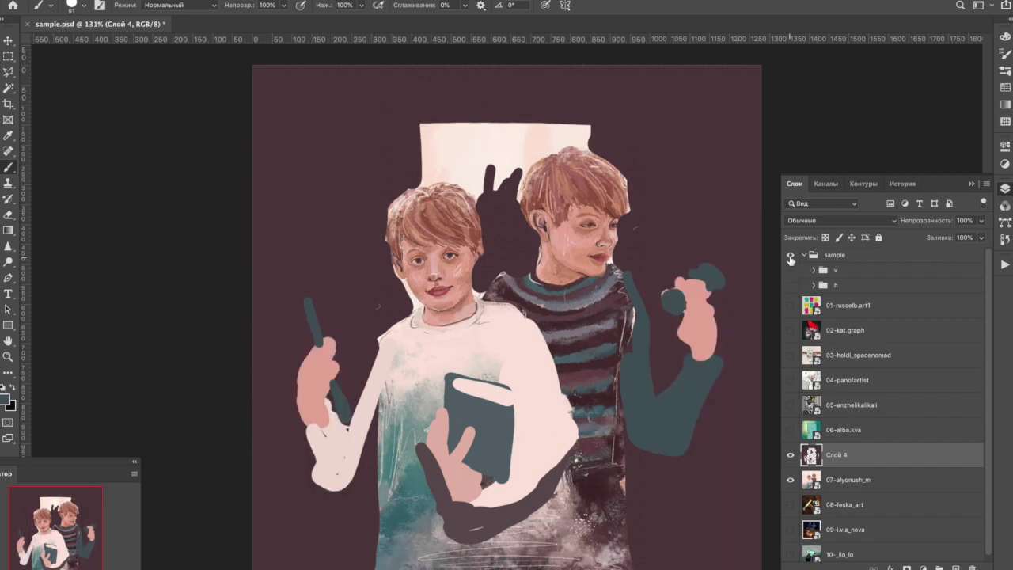
Delete the sketch layer, hide 07-alyonush_m, and select 08-feska_art as the displayed illustration.
{"action": "key", "text": "Delete"}
{"action": "left_click", "coordinate": [790, 455]}
{"action": "left_click", "coordinate": [790, 480]}
{"action": "left_click", "coordinate": [855, 483]}
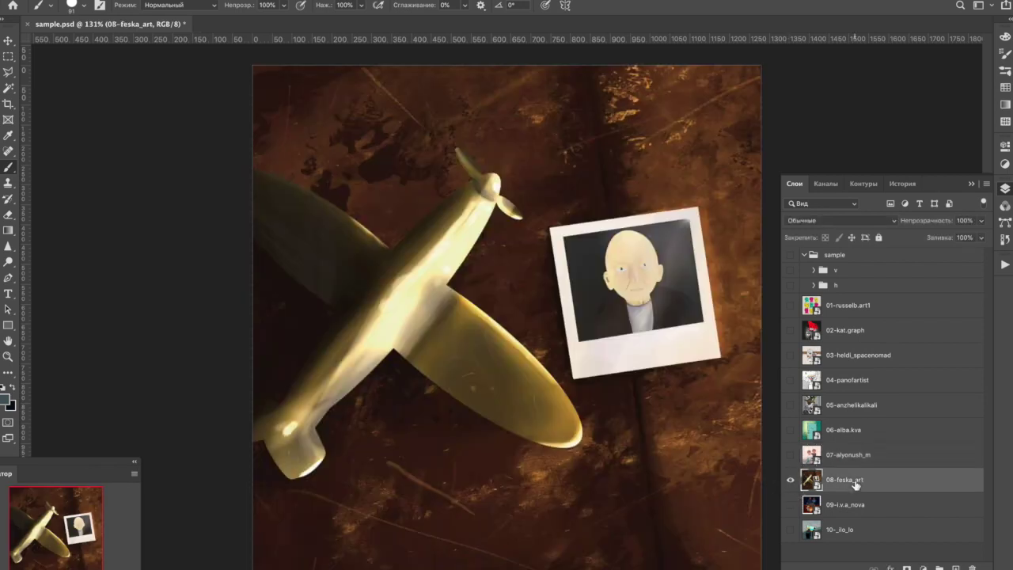
Compare the 08-feska_art illustration with 03-heldi_spacenomad.
{"action": "left_click", "coordinate": [8, 41]}
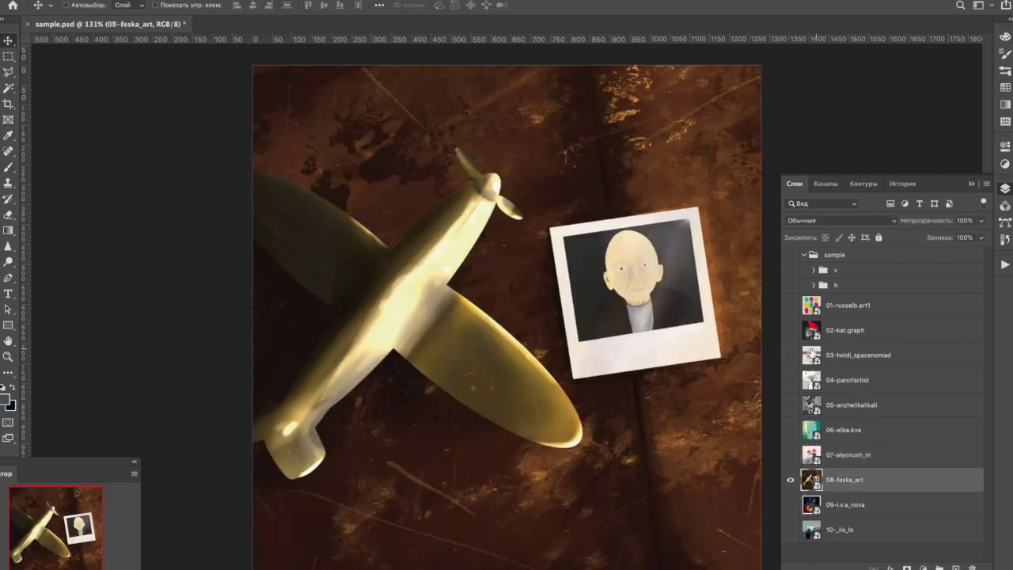
{"action": "left_click", "coordinate": [790, 357]}
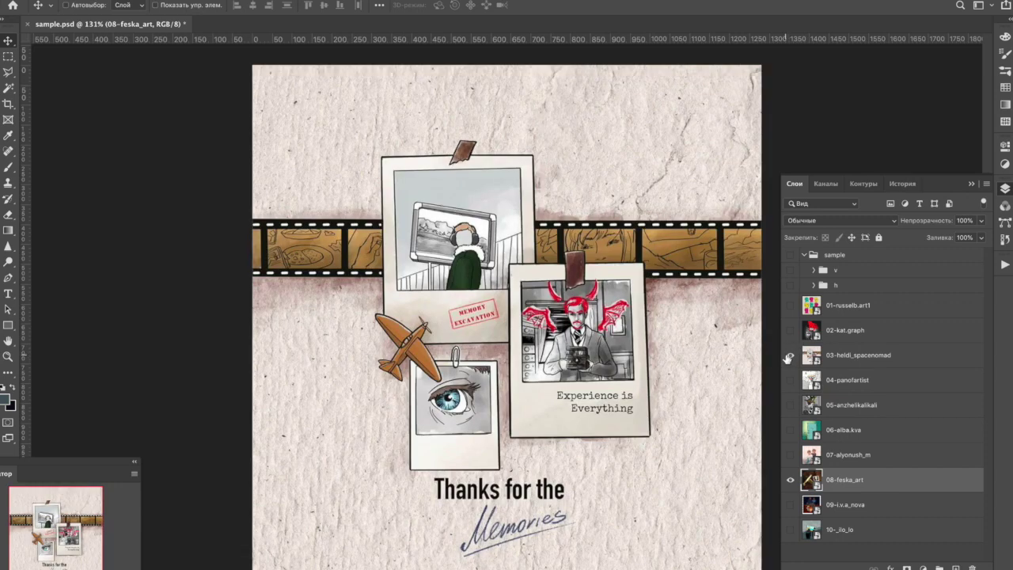
{"action": "left_click", "coordinate": [789, 356]}
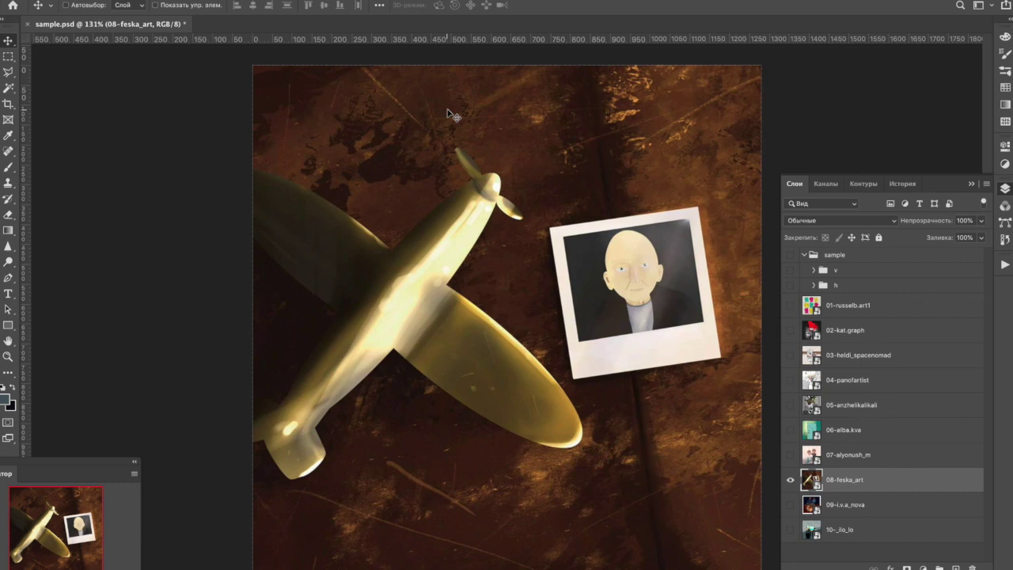
Preview 08-feska_art under the vertical and horizontal film title layouts, and check it against 07-alyonush_m.
{"action": "left_click", "coordinate": [791, 272]}
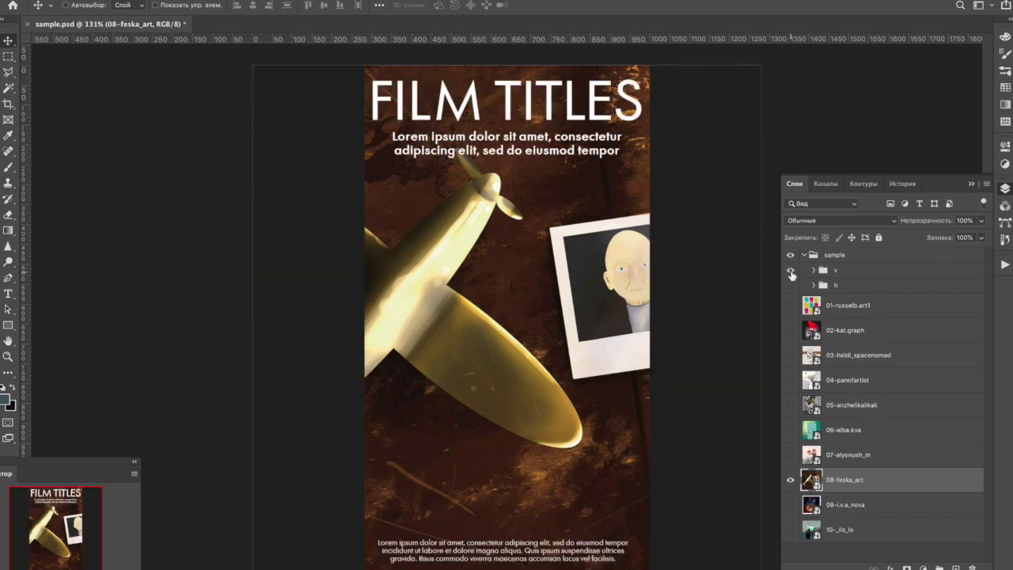
{"action": "left_click", "coordinate": [791, 271]}
{"action": "left_click", "coordinate": [790, 285]}
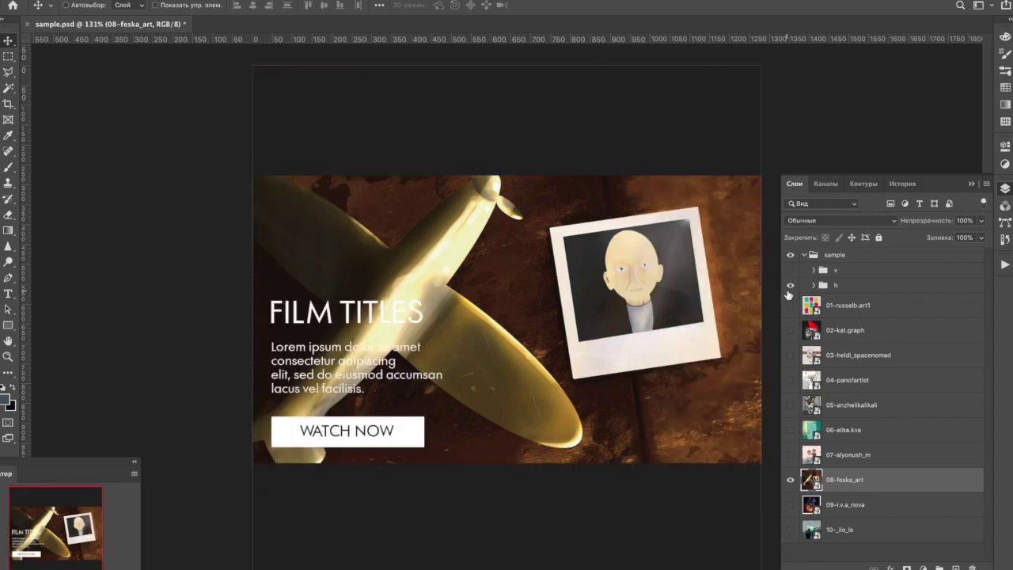
{"action": "left_click", "coordinate": [791, 255]}
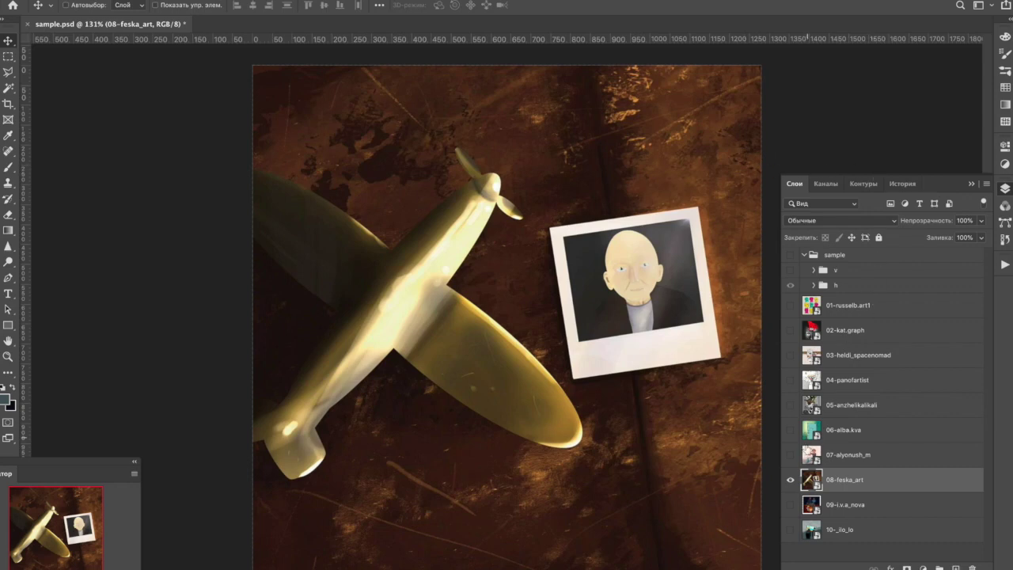
{"action": "left_click", "coordinate": [790, 456]}
{"action": "left_click", "coordinate": [790, 457]}
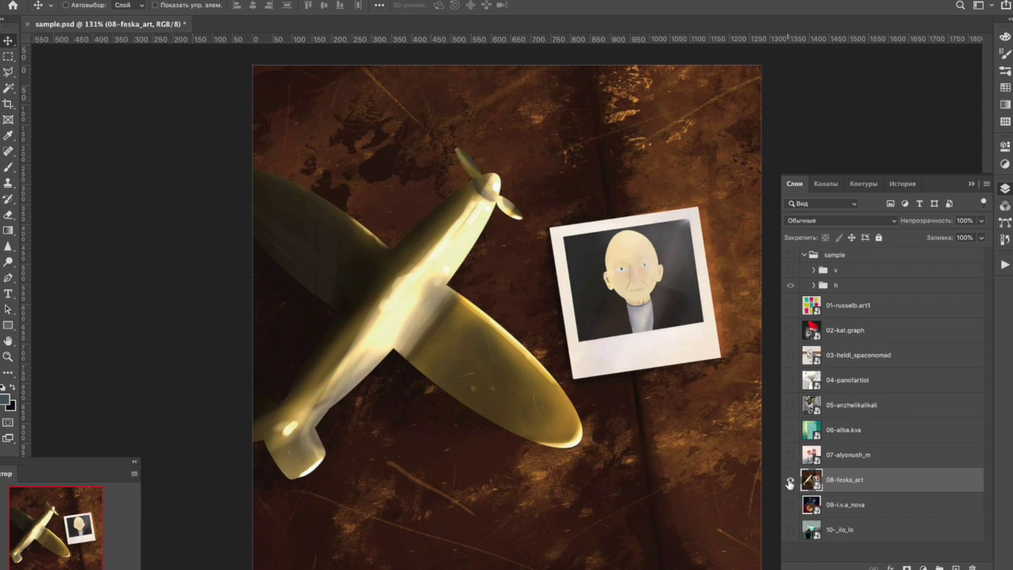
Display 09-i.v.a_nova instead of 08-feska_art and scale it to 61.28% so its white border falls outside the canvas.
{"action": "left_click", "coordinate": [789, 481]}
{"action": "left_click", "coordinate": [790, 504]}
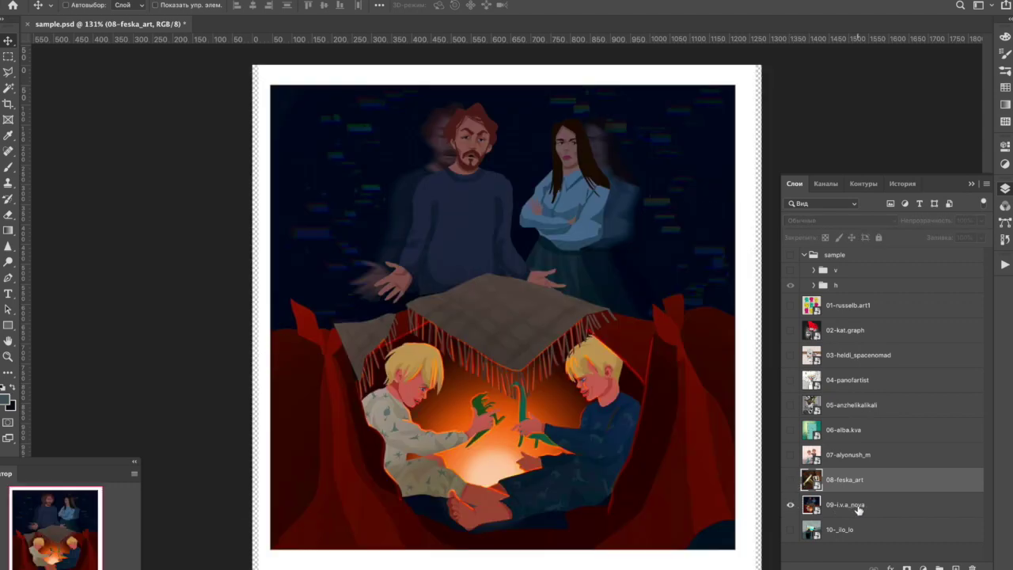
{"action": "left_click", "coordinate": [815, 505]}
{"action": "key", "text": "ctrl+t"}
{"action": "left_click_drag", "start_coordinate": [760, 66], "coordinate": [673, 206]}
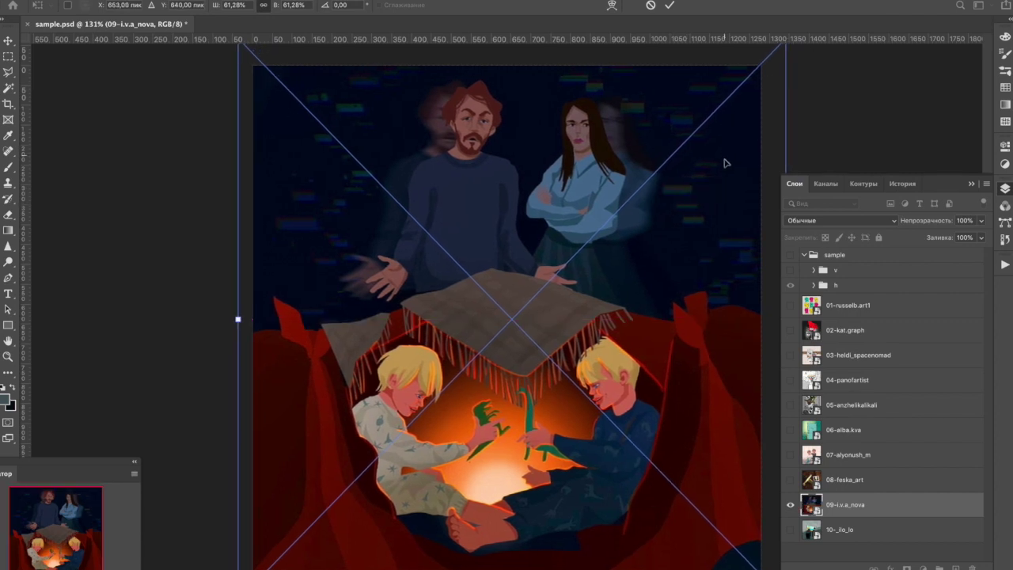
{"action": "key", "text": "Return"}
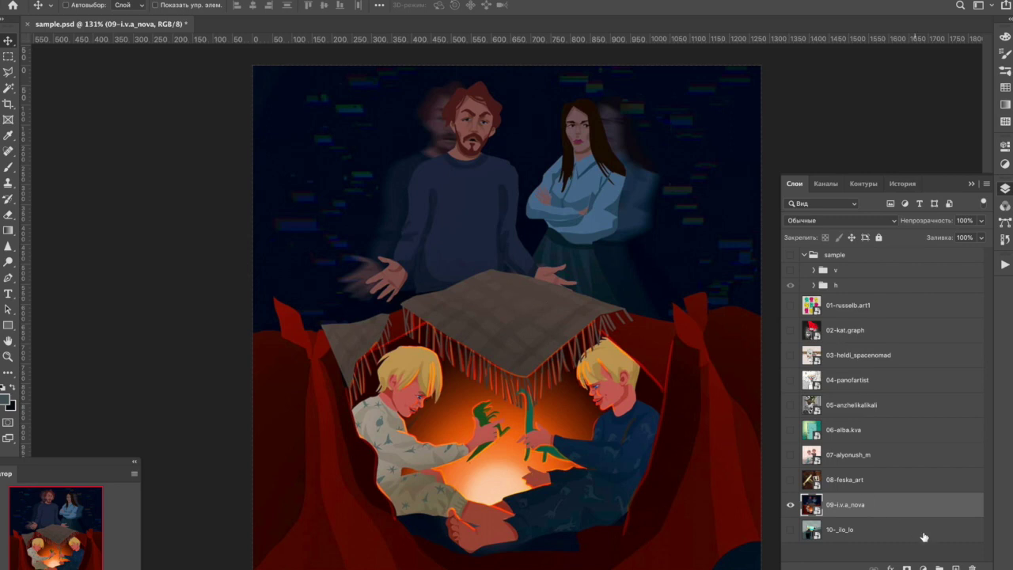
Add a new layer above 09-i.v.a_nova and outline the blanket tent in a peach colour sampled from the glow.
{"action": "left_click", "coordinate": [957, 567]}
{"action": "left_click", "coordinate": [8, 167]}
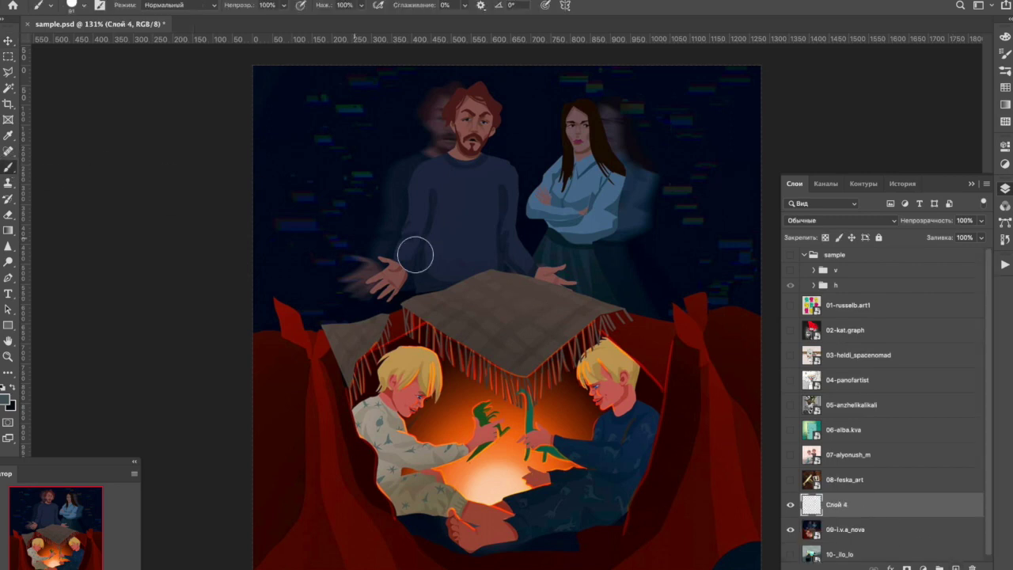
{"action": "left_click", "coordinate": [496, 488], "text": "alt"}
{"action": "mouse_move", "coordinate": [645, 305]}
{"action": "left_mouse_down"}
{"action": "mouse_move", "coordinate": [272, 343]}
{"action": "mouse_move", "coordinate": [527, 567]}
{"action": "mouse_move", "coordinate": [746, 401]}
{"action": "mouse_move", "coordinate": [626, 314]}
{"action": "left_mouse_up"}
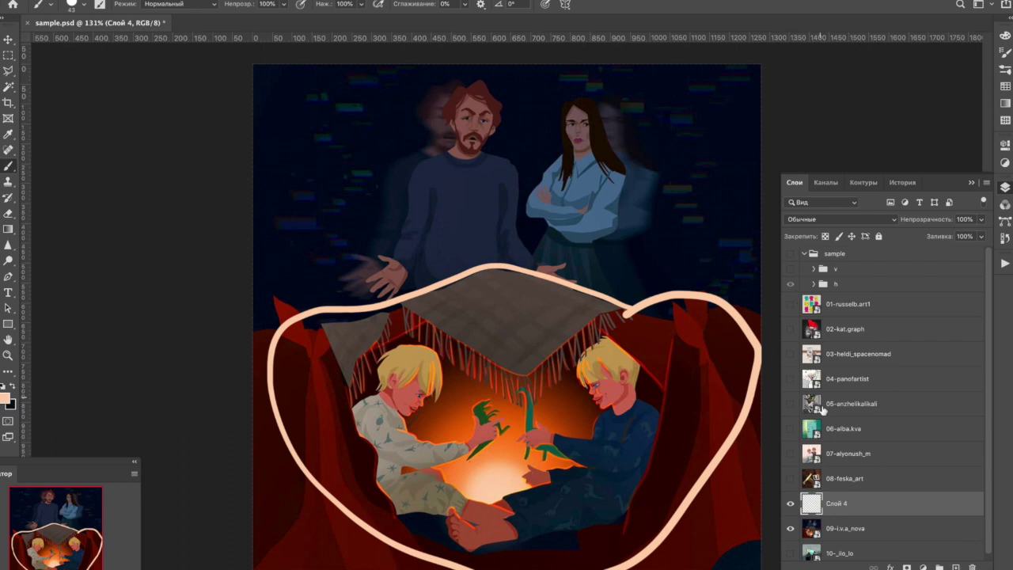
Hide the outline layer and preview 09-i.v.a_nova under the horizontal and vertical film title layouts.
{"action": "left_click", "coordinate": [791, 503]}
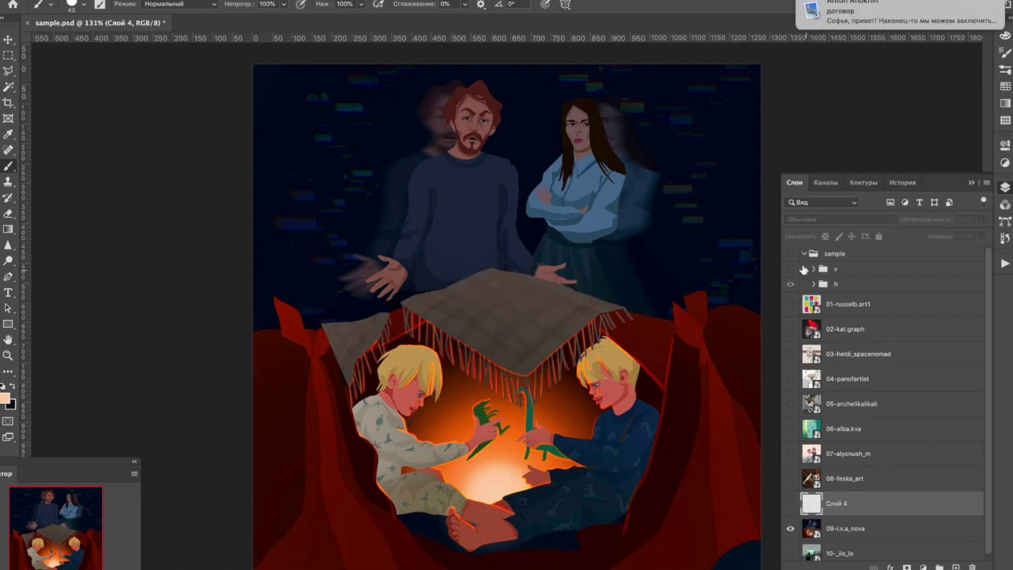
{"action": "left_click", "coordinate": [790, 255]}
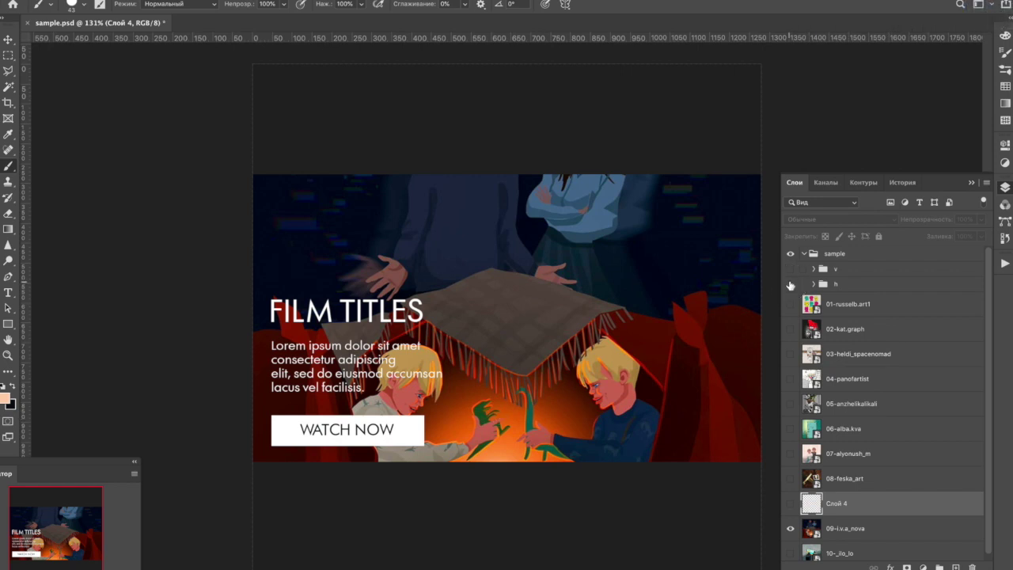
{"action": "left_click", "coordinate": [791, 284]}
{"action": "left_click", "coordinate": [789, 269]}
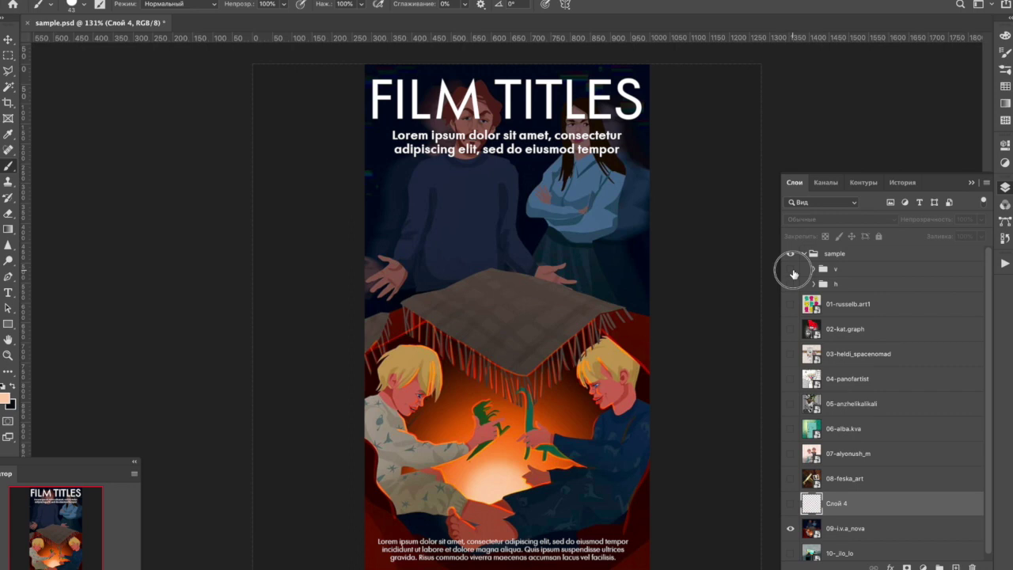
Check 09-i.v.a_nova without the vertical film title layout, under the horizontal one, and with both layouts hidden.
{"action": "left_click", "coordinate": [790, 269]}
{"action": "left_click", "coordinate": [790, 268]}
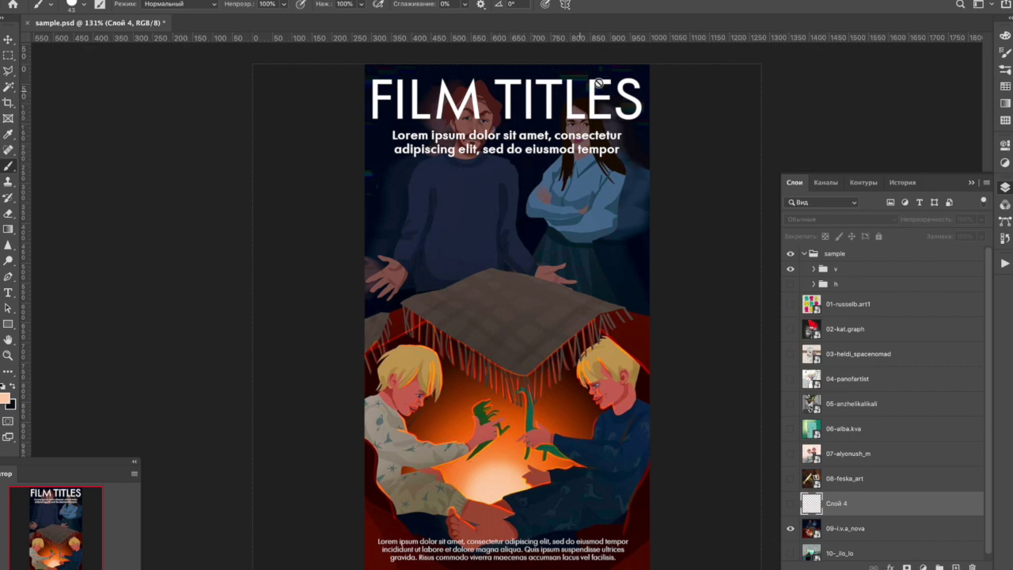
{"action": "left_click", "coordinate": [791, 269]}
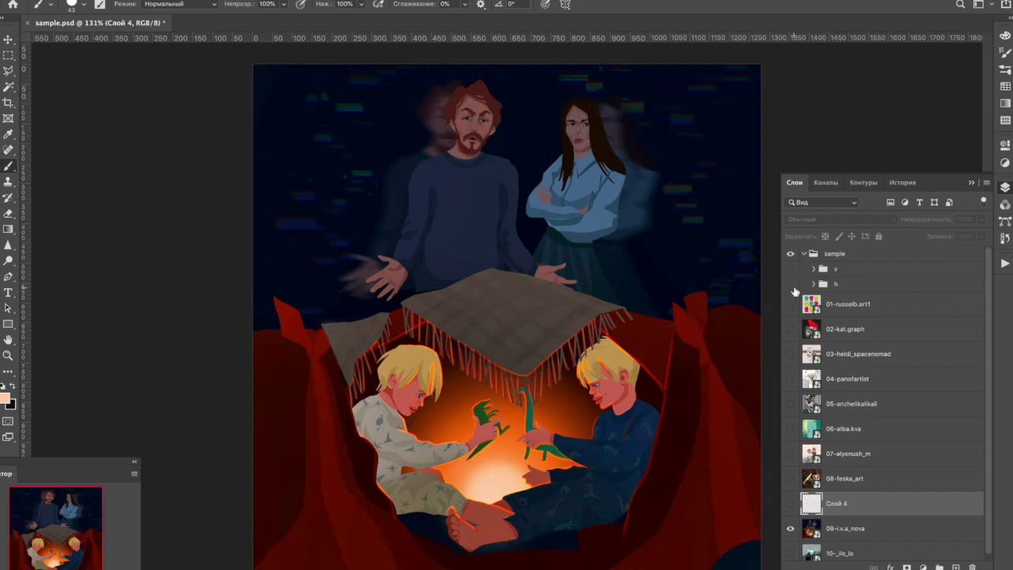
{"action": "left_click", "coordinate": [791, 285]}
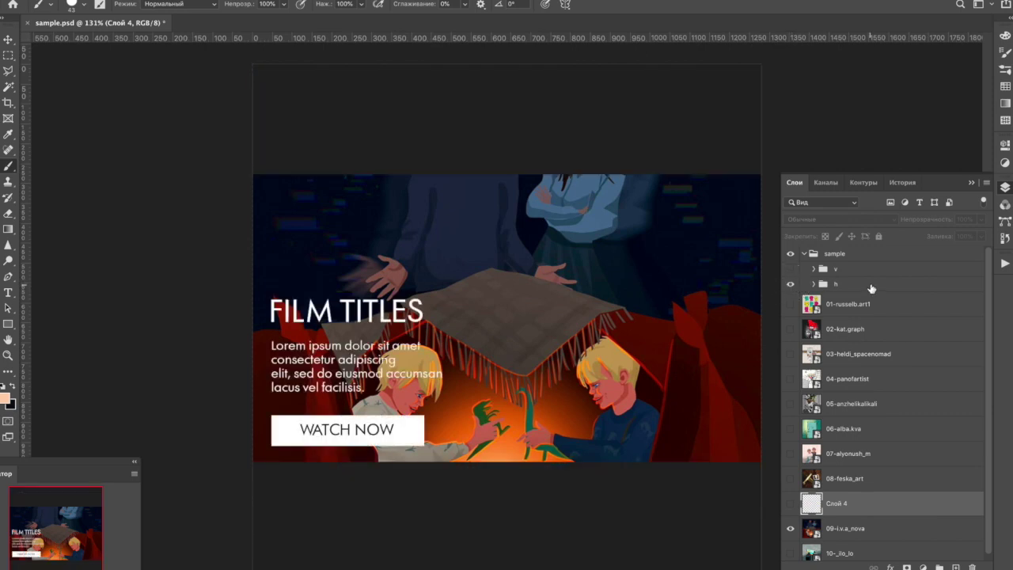
{"action": "left_click", "coordinate": [870, 287]}
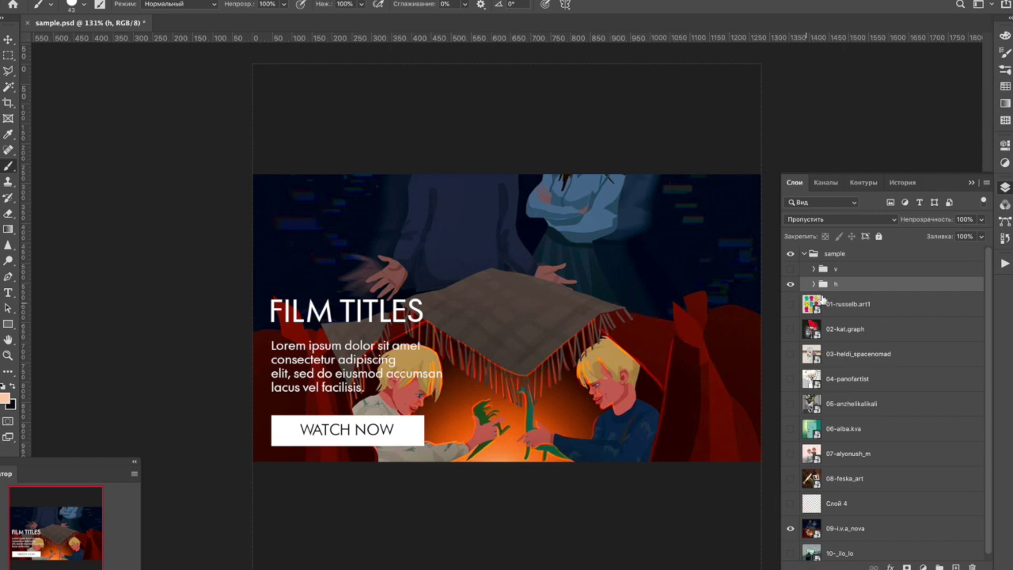
{"action": "left_click", "coordinate": [790, 286]}
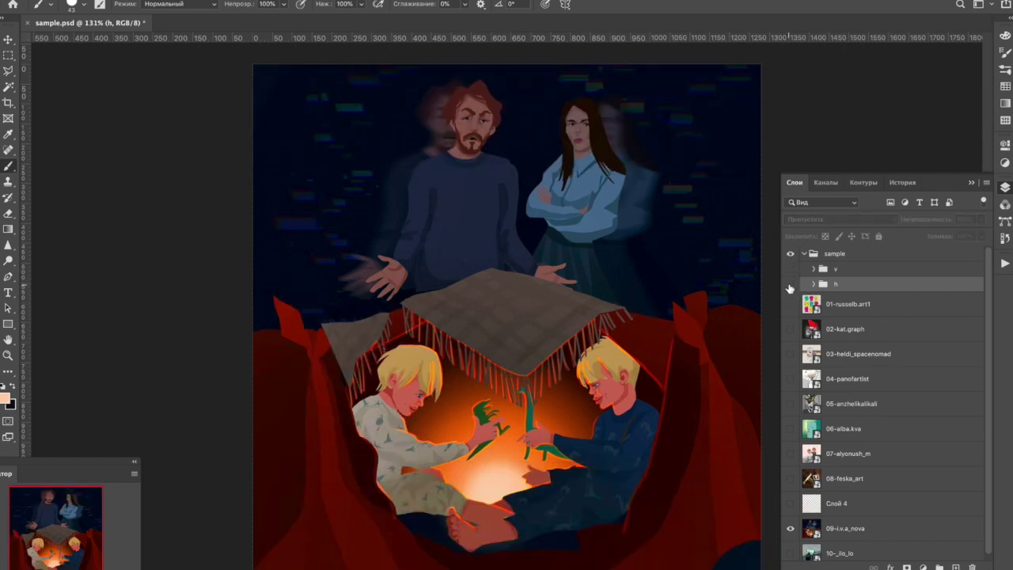
Show the sketch layer again, undo the tent outline and draw a straight peach horizontal line across the middle of the canvas.
{"action": "left_click", "coordinate": [852, 503]}
{"action": "left_click", "coordinate": [790, 504]}
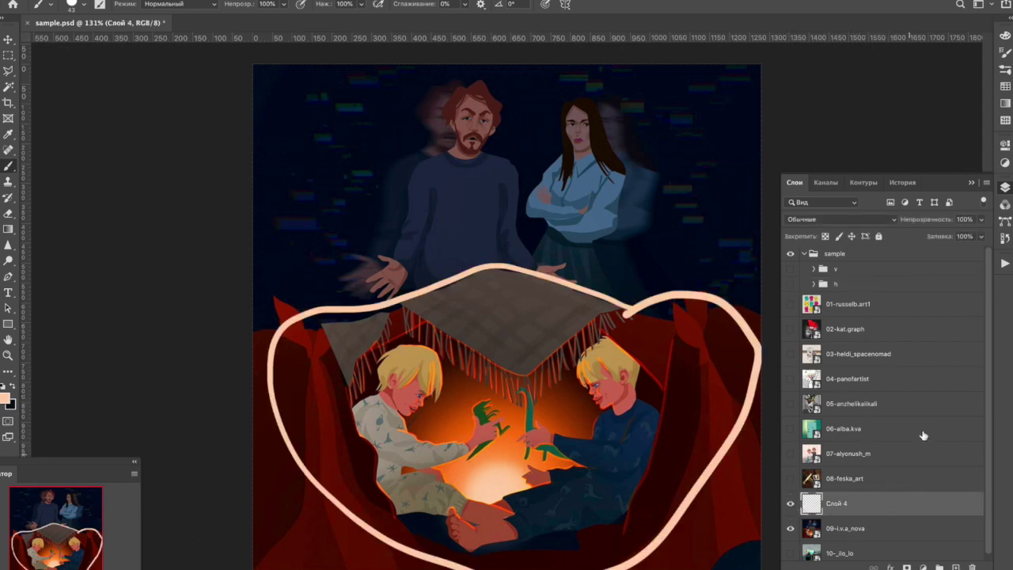
{"action": "key", "text": "ctrl+z"}
{"action": "left_click_drag", "start_coordinate": [253, 298], "coordinate": [814, 333]}
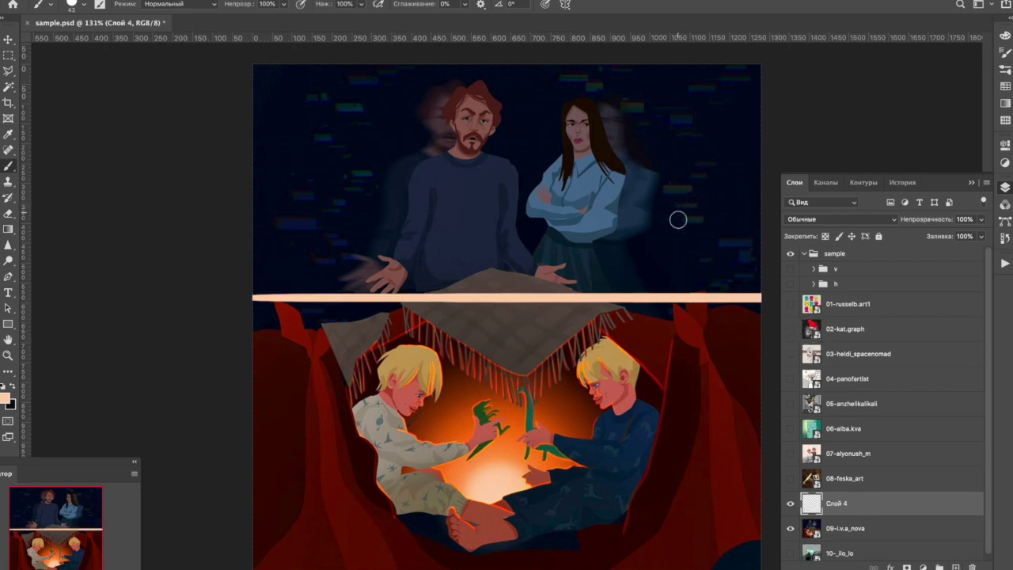
Shift the horizontal line down over the blanket and delete its layer.
{"action": "left_click", "coordinate": [8, 39]}
{"action": "left_click_drag", "start_coordinate": [543, 297], "coordinate": [543, 315]}
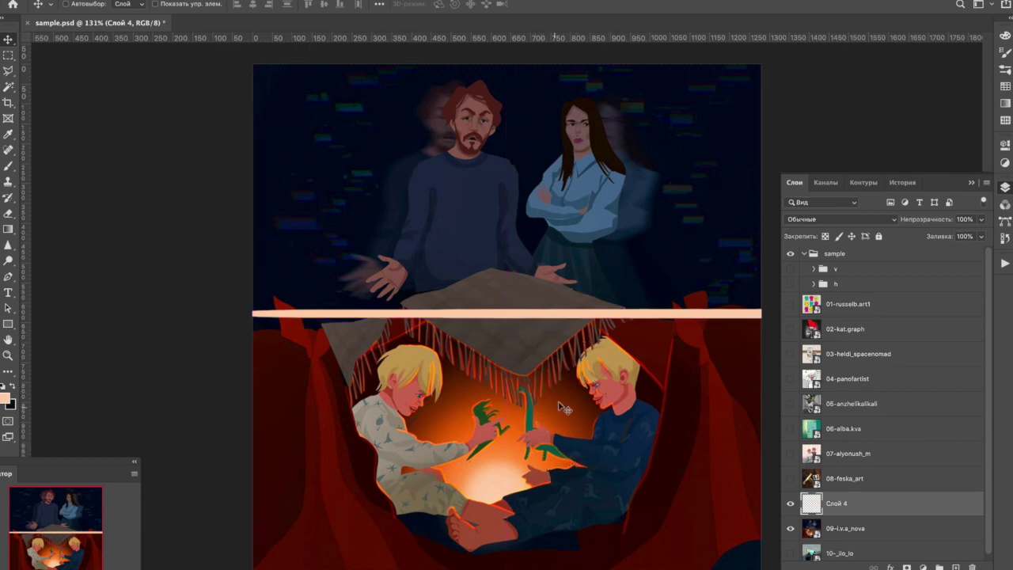
{"action": "left_click_drag", "start_coordinate": [523, 318], "coordinate": [523, 328]}
{"action": "key", "text": "Delete"}
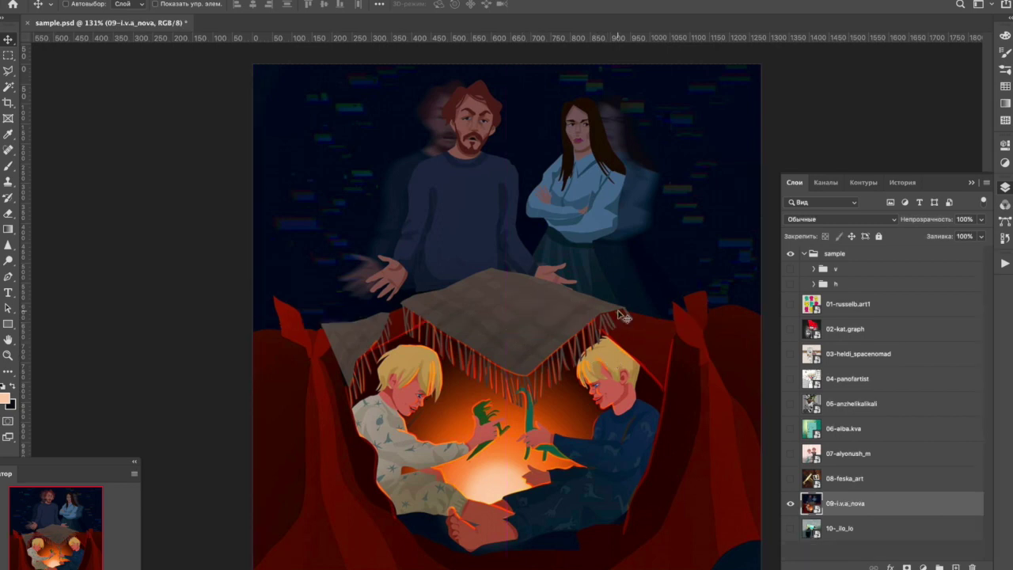
Add a new layer above 09-i.v.a_nova and circle the middle of the blanket in peach.
{"action": "left_click", "coordinate": [956, 567]}
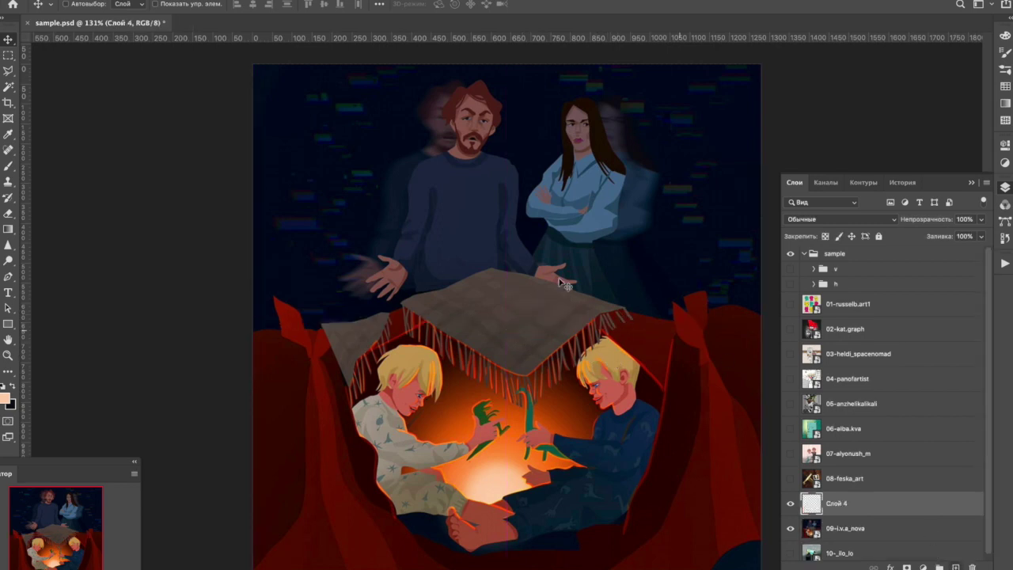
{"action": "left_click", "coordinate": [8, 166]}
{"action": "mouse_move", "coordinate": [484, 277]}
{"action": "left_mouse_down"}
{"action": "mouse_move", "coordinate": [462, 328]}
{"action": "mouse_move", "coordinate": [494, 271]}
{"action": "left_mouse_up"}
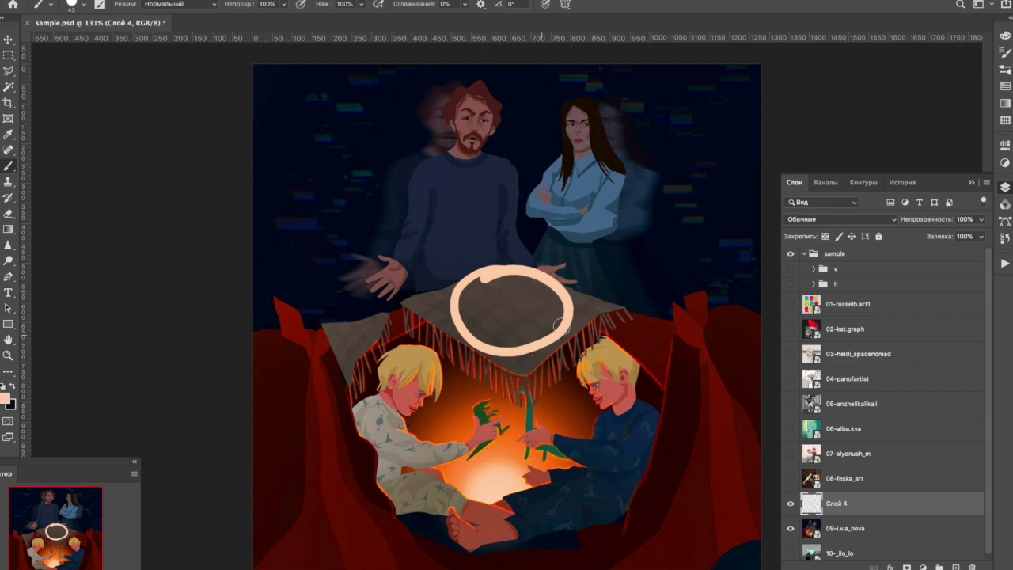
Move the 09-i.v.a_nova illustration up so the circled centre falls between the two children.
{"action": "left_click", "coordinate": [8, 40]}
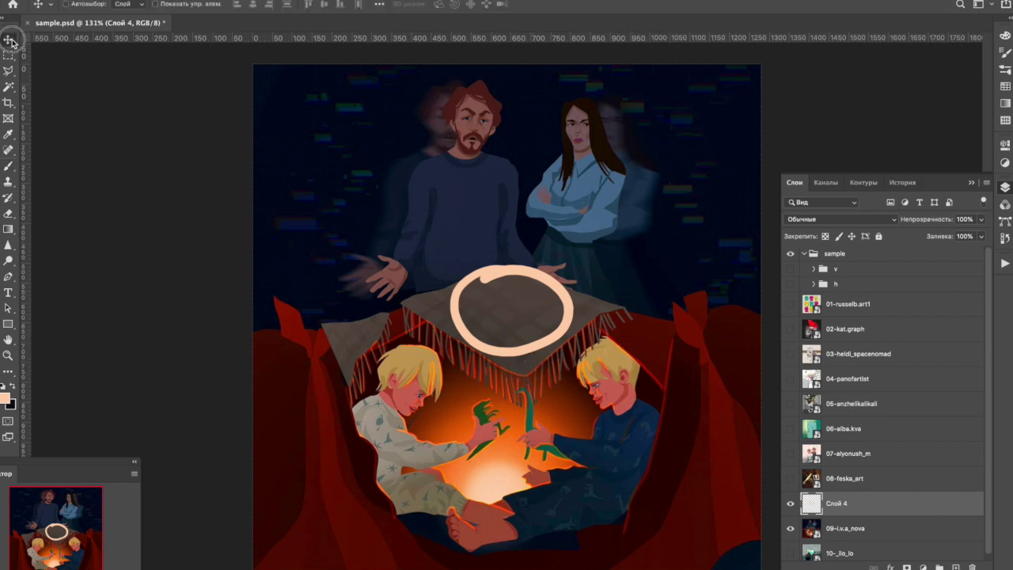
{"action": "left_click", "coordinate": [863, 529]}
{"action": "left_click_drag", "start_coordinate": [601, 441], "coordinate": [599, 349]}
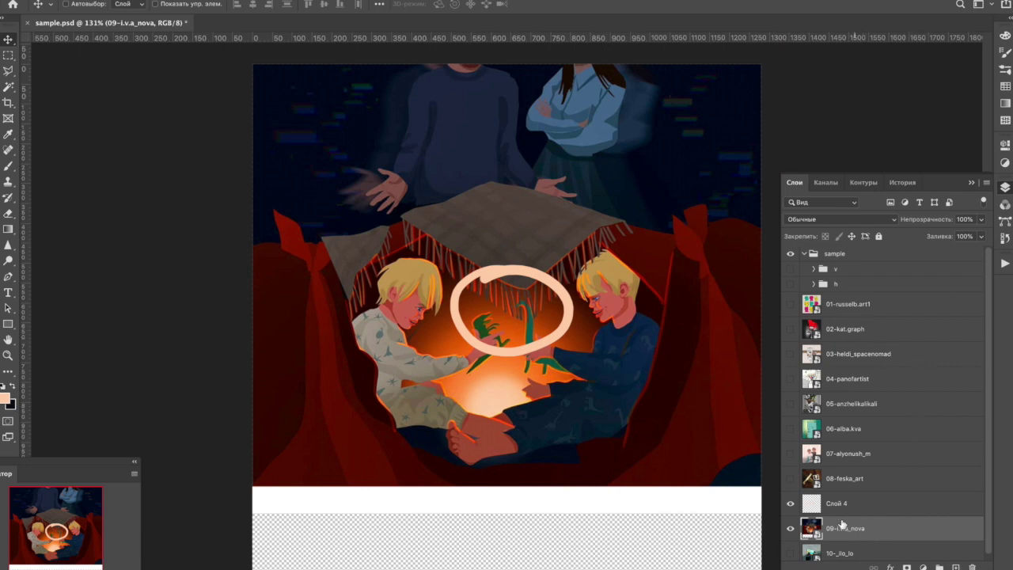
Return to the sketch layer and remove the peach circle and stray stroke.
{"action": "left_click", "coordinate": [837, 501]}
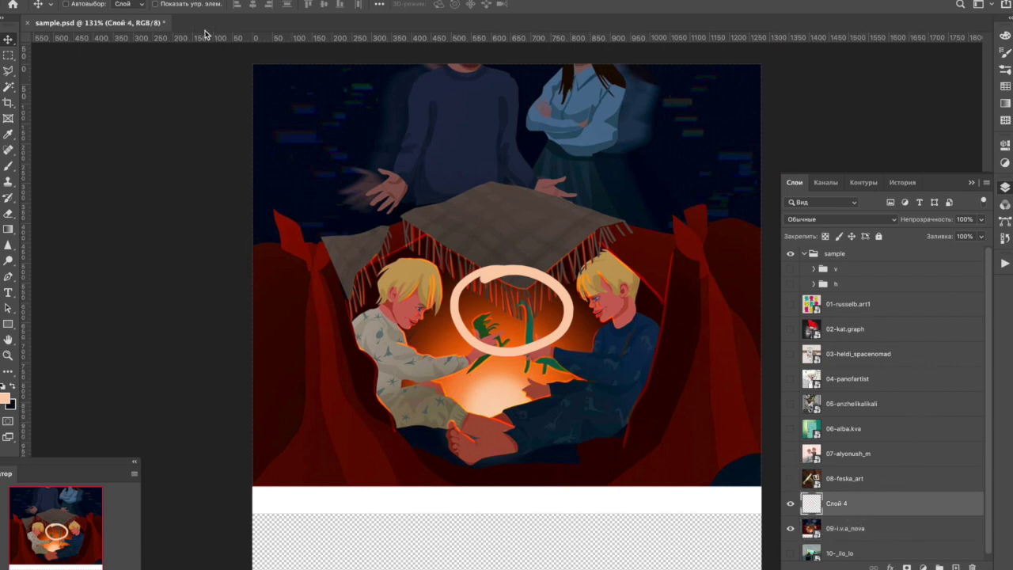
{"action": "key", "text": "b"}
{"action": "key", "text": "ctrl+z"}
{"action": "key", "text": "ctrl+z"}
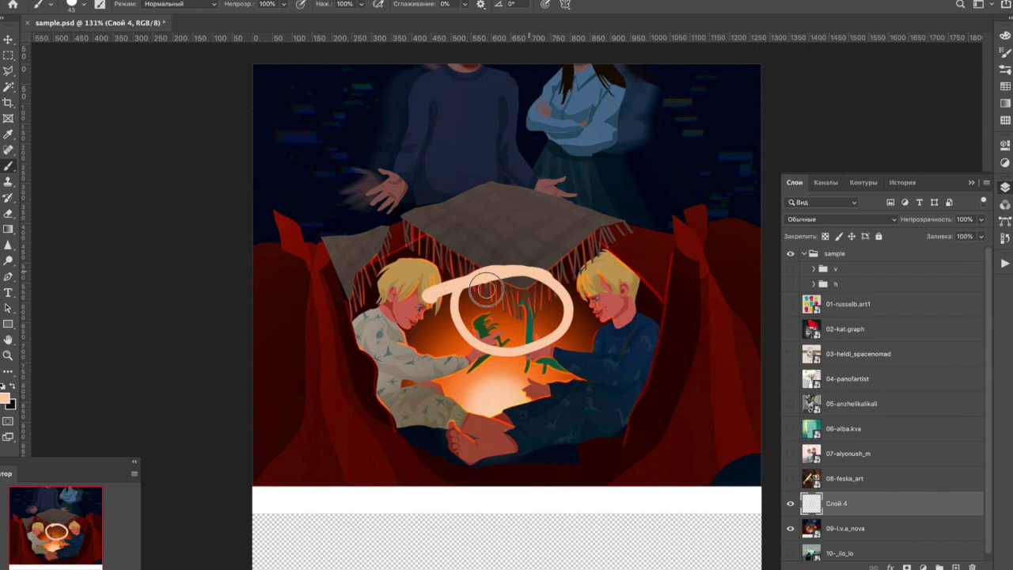
Set the brush to 168 px, sample the dark red beneath the tent and paint the drapes further down over the white border.
{"action": "left_click", "coordinate": [80, 5]}
{"action": "type", "text": "168 пикс."}
{"action": "key", "text": "Return"}
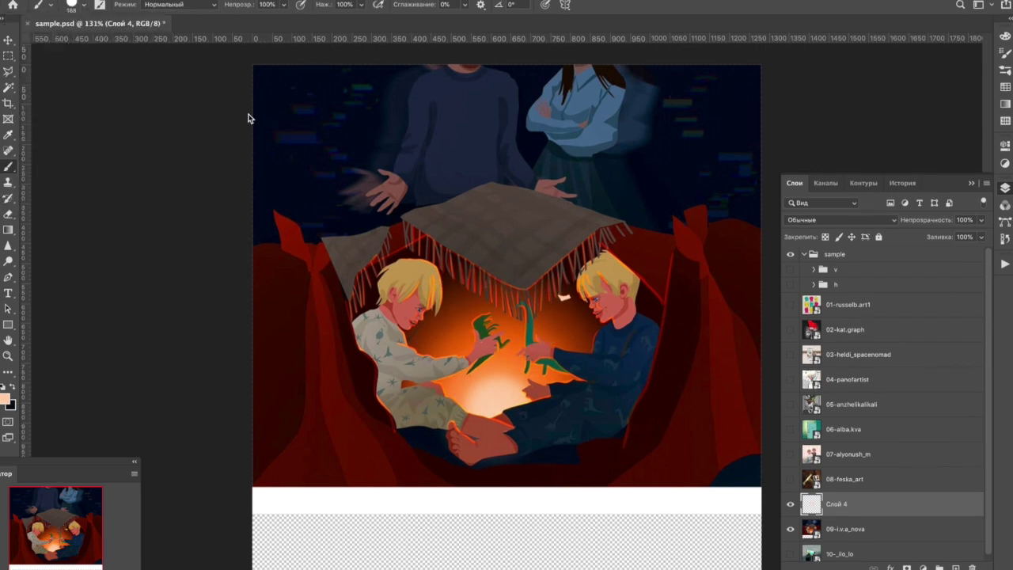
{"action": "left_click", "coordinate": [475, 475], "text": "alt"}
{"action": "mouse_move", "coordinate": [392, 475]}
{"action": "left_mouse_down"}
{"action": "mouse_move", "coordinate": [412, 504]}
{"action": "mouse_move", "coordinate": [369, 486]}
{"action": "left_mouse_up"}
{"action": "key", "text": "ctrl+z"}
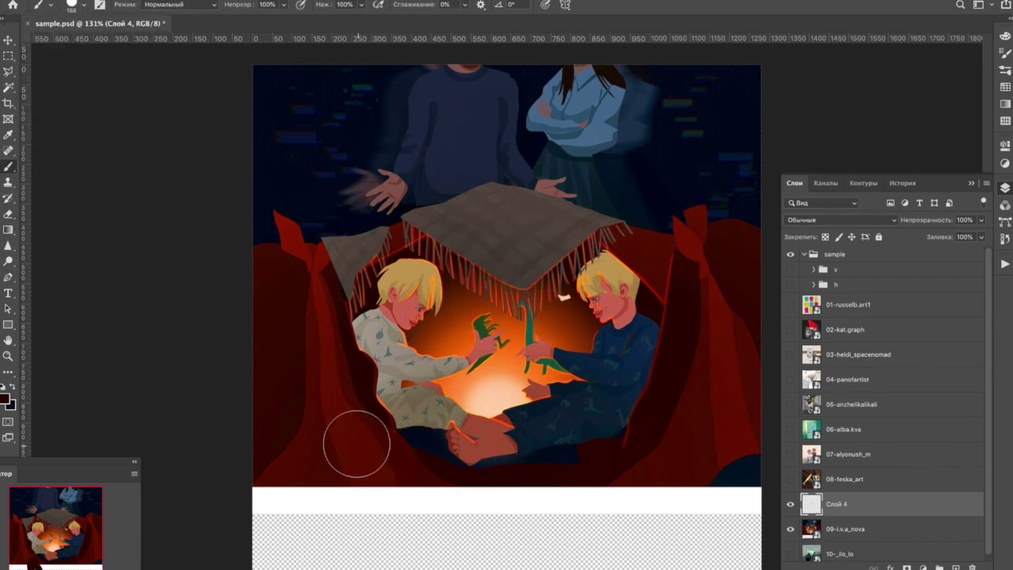
{"action": "left_click_drag", "start_coordinate": [384, 539], "coordinate": [235, 516]}
{"action": "mouse_move", "coordinate": [694, 501]}
{"action": "left_mouse_down"}
{"action": "mouse_move", "coordinate": [673, 511]}
{"action": "mouse_move", "coordinate": [643, 499]}
{"action": "left_mouse_up"}
Sample the dark navy from the illustration's corner and paint an uneven ground filling the area below the tent.
{"action": "left_click", "coordinate": [747, 464], "text": "alt"}
{"action": "mouse_move", "coordinate": [565, 515]}
{"action": "left_mouse_down"}
{"action": "mouse_move", "coordinate": [684, 556]}
{"action": "mouse_move", "coordinate": [707, 517]}
{"action": "mouse_move", "coordinate": [612, 538]}
{"action": "mouse_move", "coordinate": [593, 500]}
{"action": "mouse_move", "coordinate": [439, 498]}
{"action": "mouse_move", "coordinate": [396, 568]}
{"action": "mouse_move", "coordinate": [500, 540]}
{"action": "mouse_move", "coordinate": [668, 565]}
{"action": "mouse_move", "coordinate": [624, 567]}
{"action": "mouse_move", "coordinate": [780, 486]}
{"action": "left_mouse_up"}
{"action": "key", "text": "bracketright"}
{"action": "key", "text": "bracketright"}
{"action": "key", "text": "bracketright"}
{"action": "mouse_move", "coordinate": [409, 480]}
{"action": "left_mouse_down"}
{"action": "mouse_move", "coordinate": [417, 549]}
{"action": "mouse_move", "coordinate": [391, 569]}
{"action": "mouse_move", "coordinate": [341, 523]}
{"action": "mouse_move", "coordinate": [277, 543]}
{"action": "mouse_move", "coordinate": [311, 553]}
{"action": "mouse_move", "coordinate": [277, 569]}
{"action": "mouse_move", "coordinate": [341, 548]}
{"action": "left_mouse_up"}
Set the brush to 69 px and dab teal spots sampled from the toy dinosaur across the navy ground.
{"action": "left_click", "coordinate": [66, 6]}
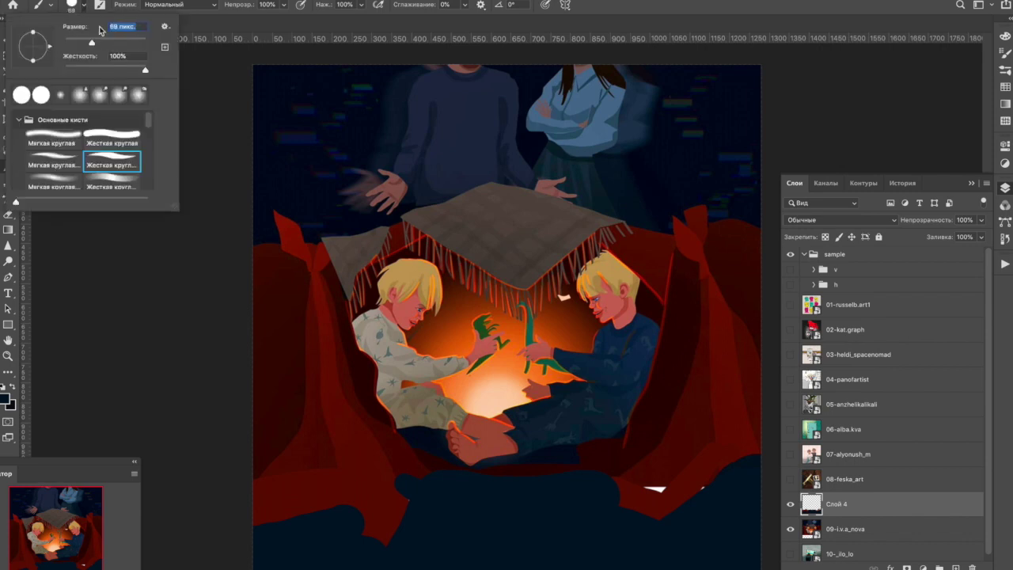
{"action": "key", "text": "Return"}
{"action": "left_click", "coordinate": [535, 329], "text": "alt"}
{"action": "left_click", "coordinate": [438, 498]}
{"action": "left_click", "coordinate": [388, 491]}
{"action": "left_click", "coordinate": [568, 516]}
{"action": "left_click", "coordinate": [649, 524]}
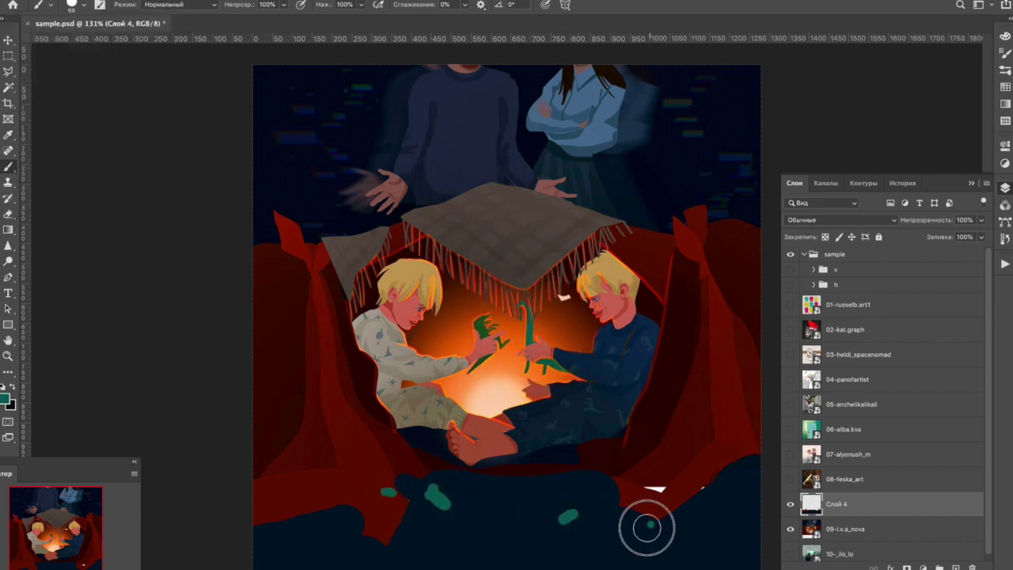
{"action": "left_click", "coordinate": [504, 497]}
{"action": "left_click_drag", "start_coordinate": [352, 526], "coordinate": [311, 535]}
{"action": "left_click", "coordinate": [477, 548]}
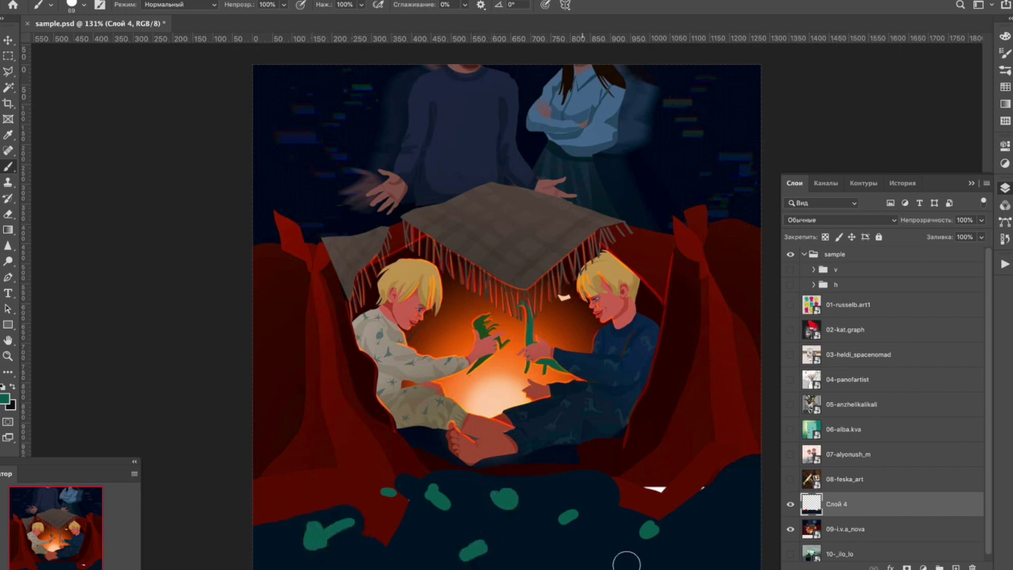
{"action": "left_click_drag", "start_coordinate": [708, 491], "coordinate": [720, 485]}
{"action": "left_click", "coordinate": [654, 494]}
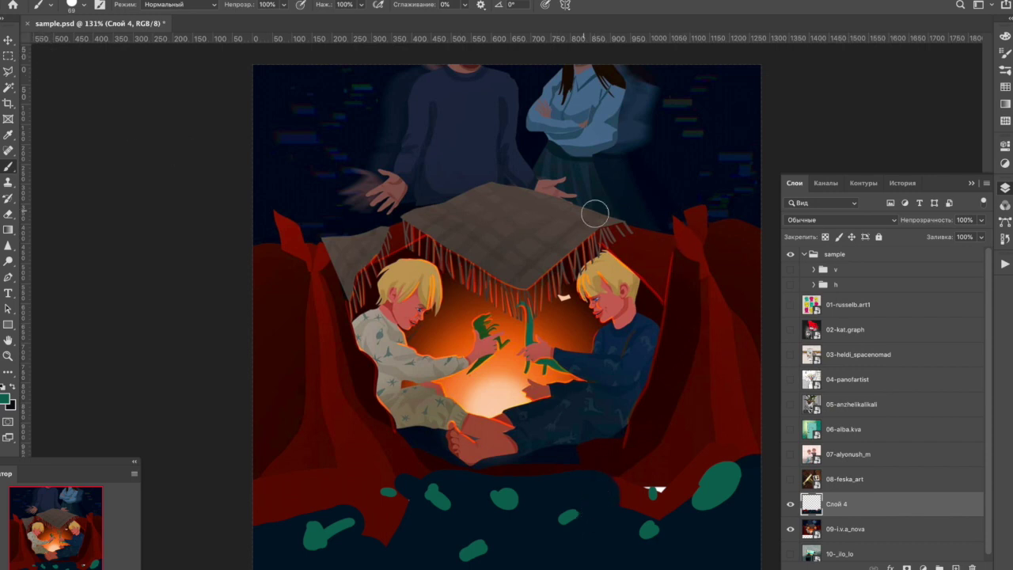
Move 09-i.v.a_nova down until both parents are fully in frame, and back up so the children sit above the painted ground.
{"action": "left_click", "coordinate": [8, 214]}
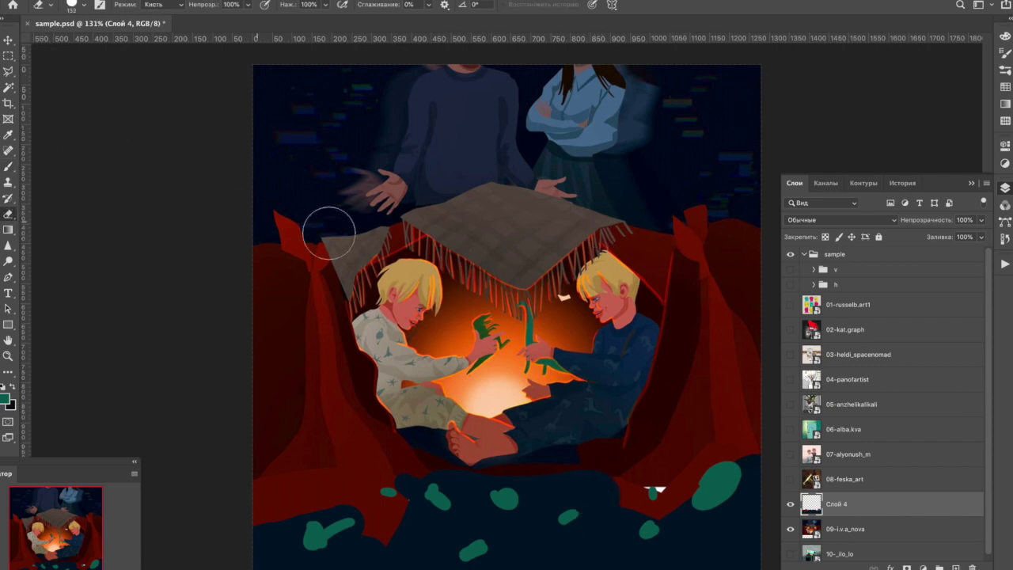
{"action": "left_click", "coordinate": [8, 169]}
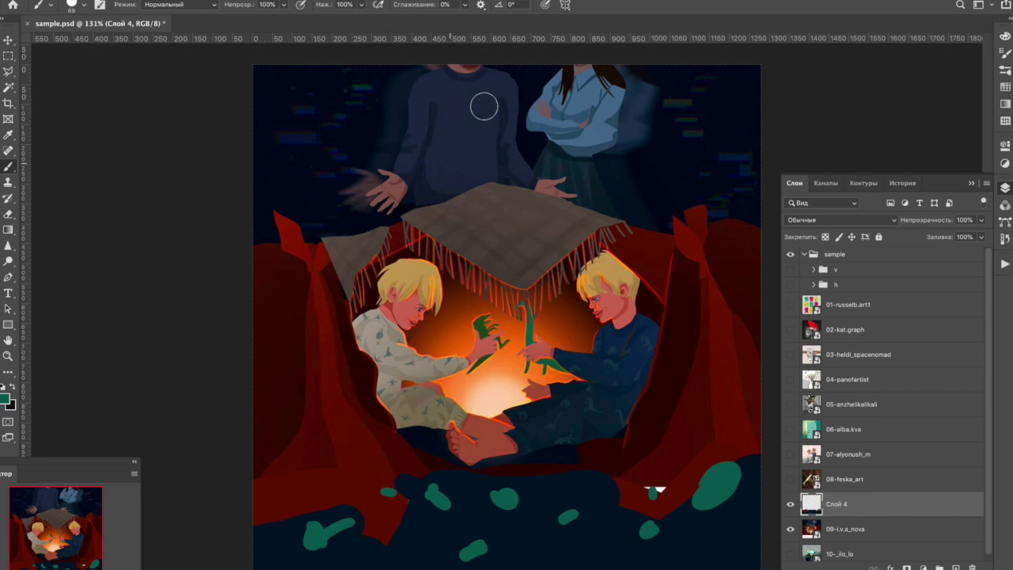
{"action": "left_click", "coordinate": [8, 39]}
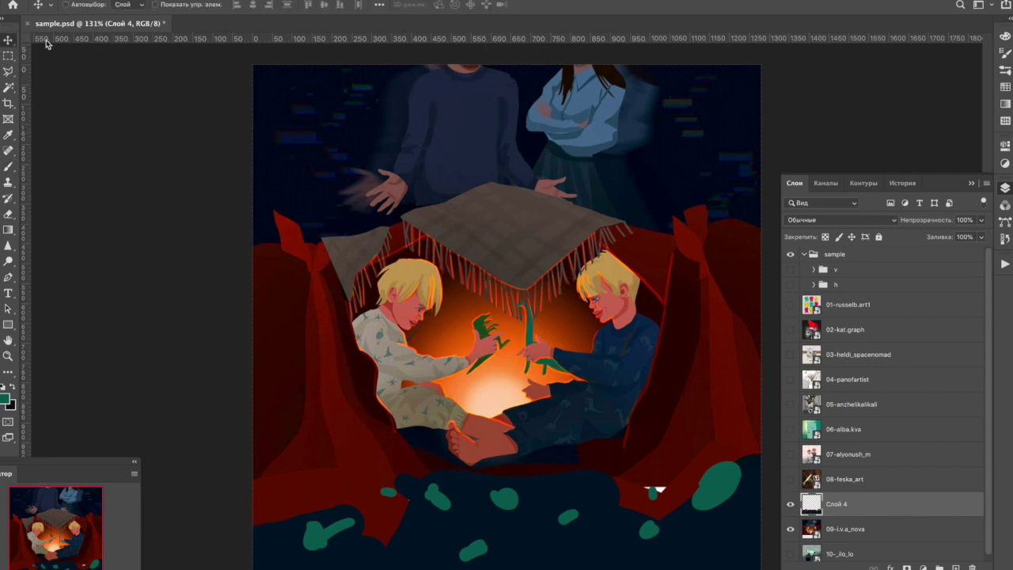
{"action": "left_click", "coordinate": [871, 532]}
{"action": "left_click_drag", "start_coordinate": [650, 278], "coordinate": [654, 361]}
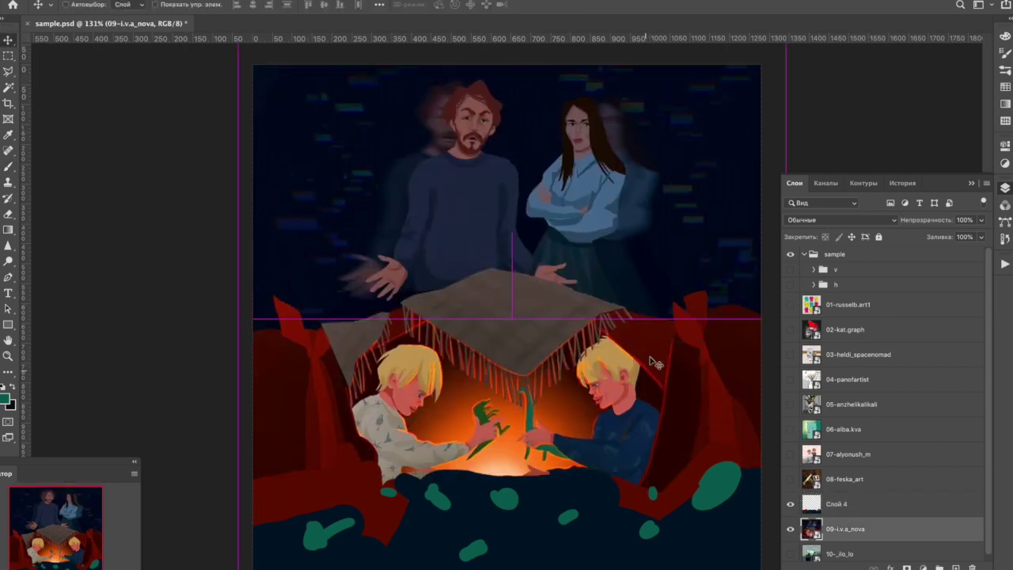
{"action": "left_click_drag", "start_coordinate": [722, 385], "coordinate": [722, 386]}
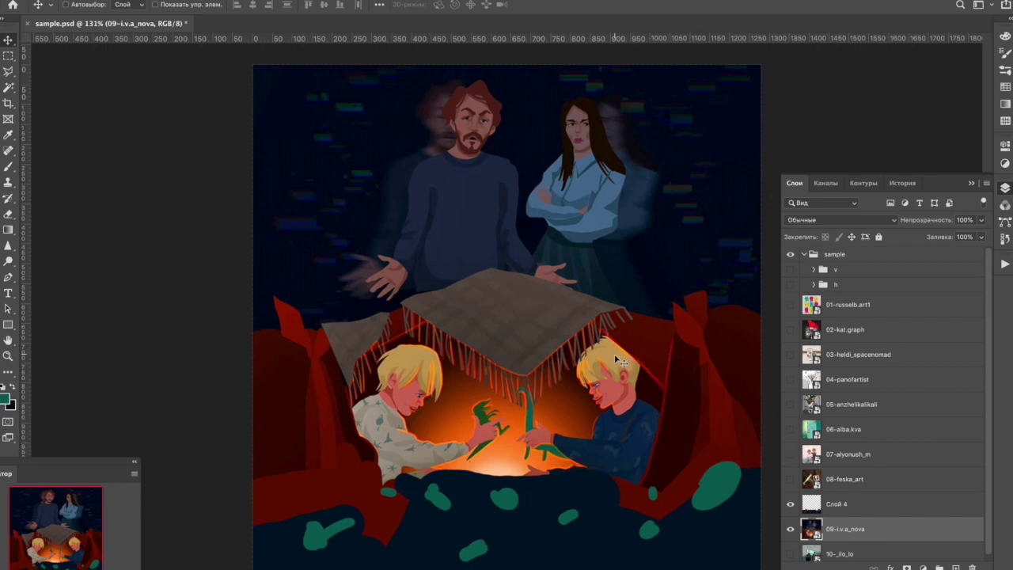
{"action": "left_click_drag", "start_coordinate": [587, 398], "coordinate": [612, 264]}
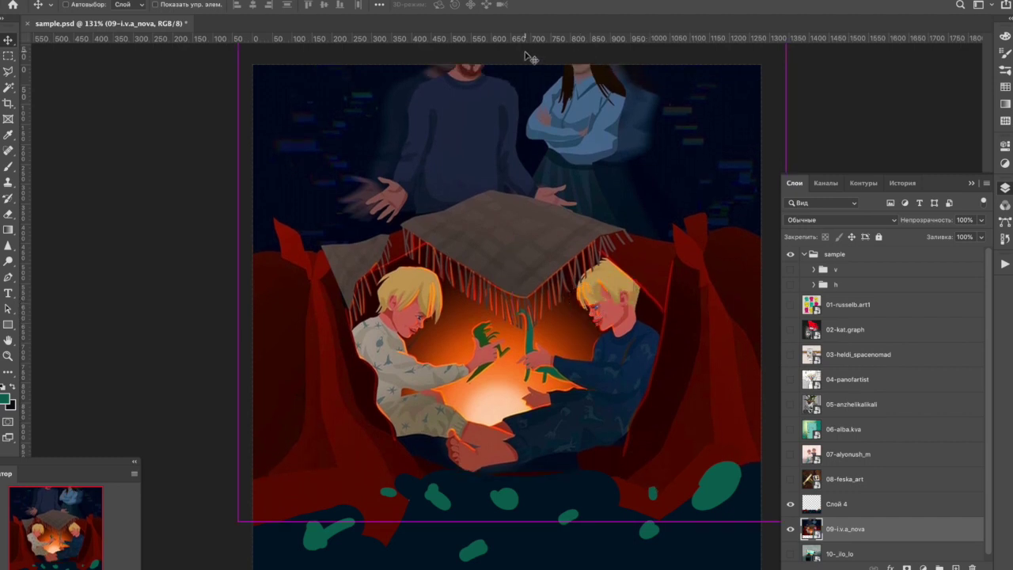
Paint over the parents on the sketch layer with dark night blue and sketch large muted-blue silhouettes behind the tent.
{"action": "left_click", "coordinate": [885, 513]}
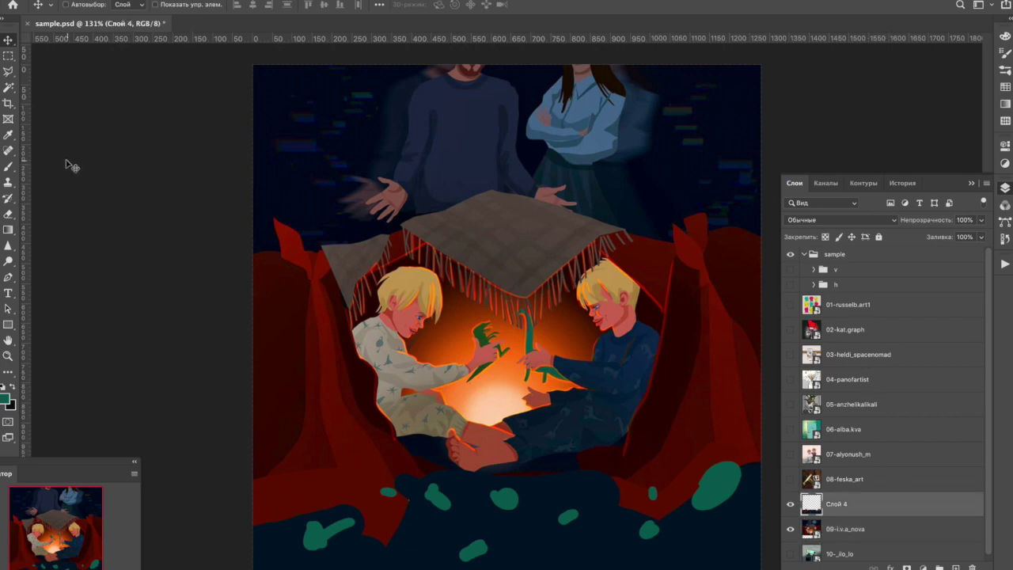
{"action": "left_click", "coordinate": [9, 166]}
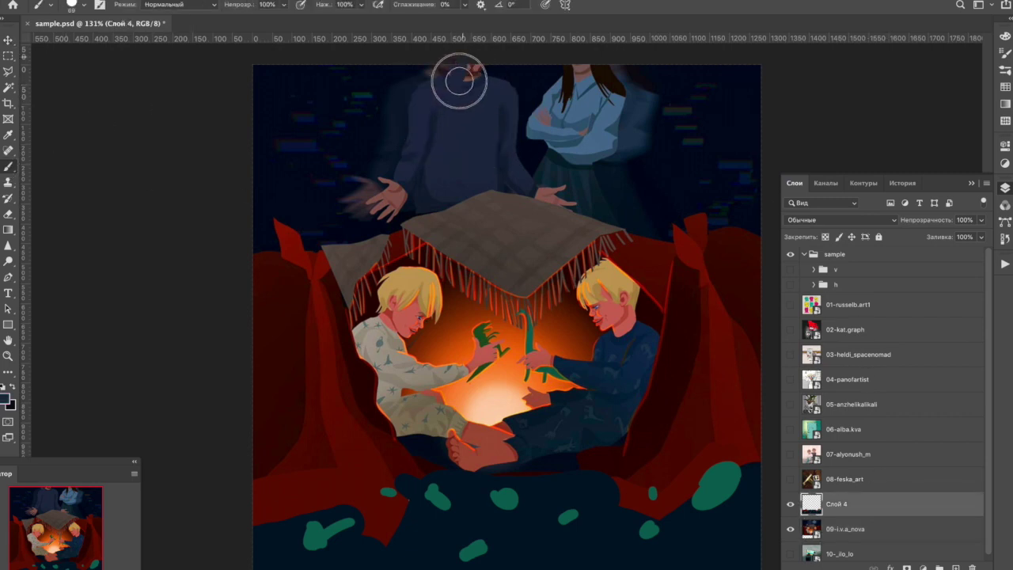
{"action": "left_click_drag", "start_coordinate": [396, 132], "coordinate": [388, 198]}
{"action": "mouse_move", "coordinate": [513, 162]}
{"action": "left_mouse_down"}
{"action": "mouse_move", "coordinate": [515, 60]}
{"action": "mouse_move", "coordinate": [507, 182]}
{"action": "mouse_move", "coordinate": [566, 199]}
{"action": "mouse_move", "coordinate": [480, 145]}
{"action": "left_mouse_up"}
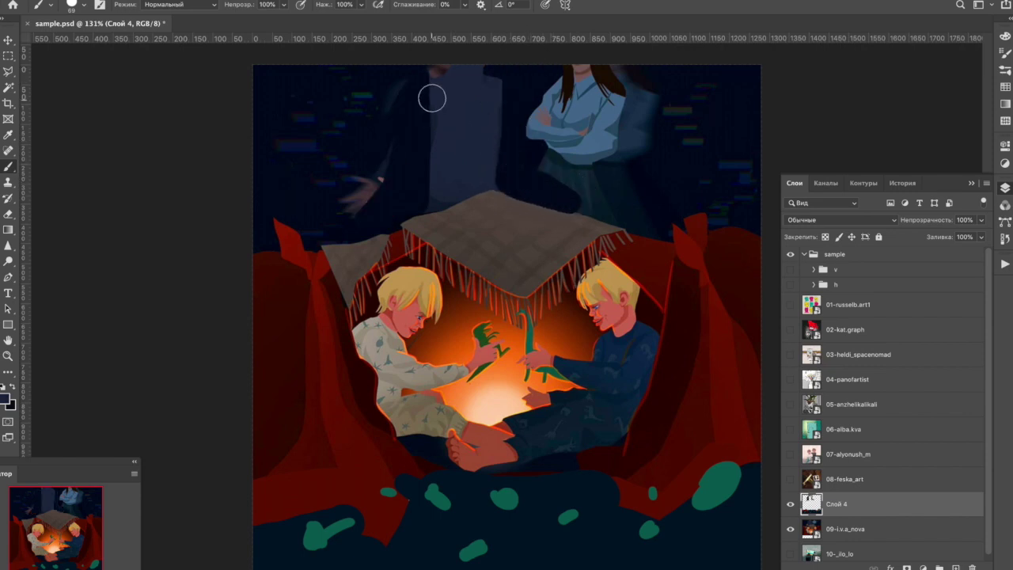
{"action": "mouse_move", "coordinate": [435, 75]}
{"action": "left_mouse_down"}
{"action": "mouse_move", "coordinate": [373, 136]}
{"action": "mouse_move", "coordinate": [437, 86]}
{"action": "mouse_move", "coordinate": [389, 114]}
{"action": "mouse_move", "coordinate": [355, 154]}
{"action": "mouse_move", "coordinate": [365, 171]}
{"action": "mouse_move", "coordinate": [424, 189]}
{"action": "mouse_move", "coordinate": [363, 169]}
{"action": "mouse_move", "coordinate": [430, 107]}
{"action": "mouse_move", "coordinate": [445, 170]}
{"action": "mouse_move", "coordinate": [488, 92]}
{"action": "mouse_move", "coordinate": [515, 118]}
{"action": "mouse_move", "coordinate": [523, 154]}
{"action": "mouse_move", "coordinate": [499, 95]}
{"action": "mouse_move", "coordinate": [526, 147]}
{"action": "mouse_move", "coordinate": [509, 180]}
{"action": "mouse_move", "coordinate": [512, 125]}
{"action": "mouse_move", "coordinate": [484, 87]}
{"action": "mouse_move", "coordinate": [510, 88]}
{"action": "mouse_move", "coordinate": [500, 116]}
{"action": "mouse_move", "coordinate": [411, 87]}
{"action": "mouse_move", "coordinate": [375, 131]}
{"action": "mouse_move", "coordinate": [497, 90]}
{"action": "mouse_move", "coordinate": [487, 101]}
{"action": "mouse_move", "coordinate": [534, 99]}
{"action": "mouse_move", "coordinate": [542, 83]}
{"action": "mouse_move", "coordinate": [575, 92]}
{"action": "mouse_move", "coordinate": [462, 68]}
{"action": "mouse_move", "coordinate": [417, 77]}
{"action": "mouse_move", "coordinate": [442, 69]}
{"action": "mouse_move", "coordinate": [394, 91]}
{"action": "mouse_move", "coordinate": [355, 132]}
{"action": "mouse_move", "coordinate": [391, 100]}
{"action": "mouse_move", "coordinate": [487, 74]}
{"action": "mouse_move", "coordinate": [486, 90]}
{"action": "mouse_move", "coordinate": [418, 112]}
{"action": "mouse_move", "coordinate": [431, 165]}
{"action": "mouse_move", "coordinate": [551, 96]}
{"action": "mouse_move", "coordinate": [568, 126]}
{"action": "mouse_move", "coordinate": [555, 120]}
{"action": "mouse_move", "coordinate": [545, 146]}
{"action": "mouse_move", "coordinate": [565, 185]}
{"action": "left_mouse_up"}
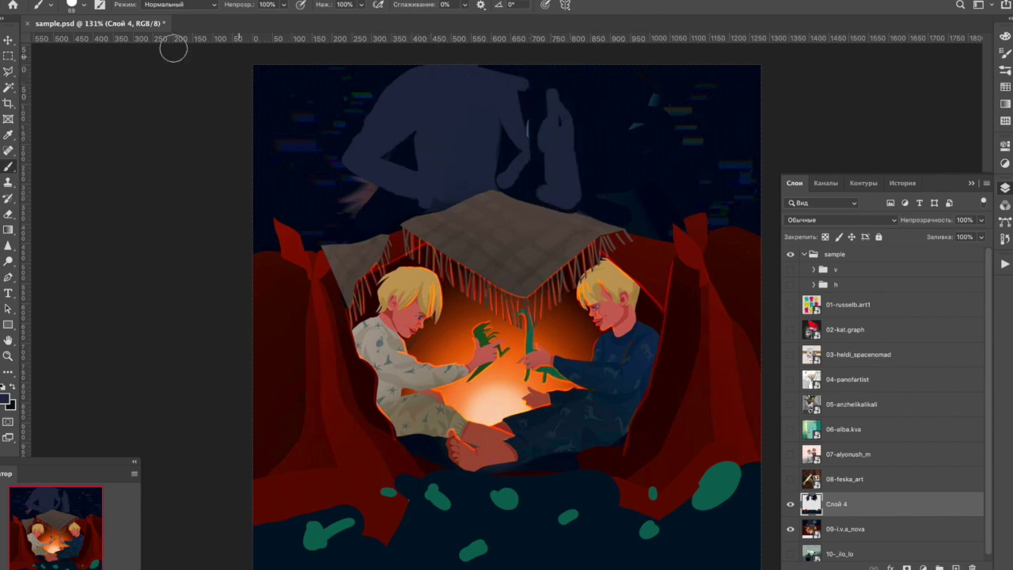
Set the brush to 138 px and cover the large muted-blue silhouettes behind the tent with the dark night blue.
{"action": "left_click", "coordinate": [71, 8]}
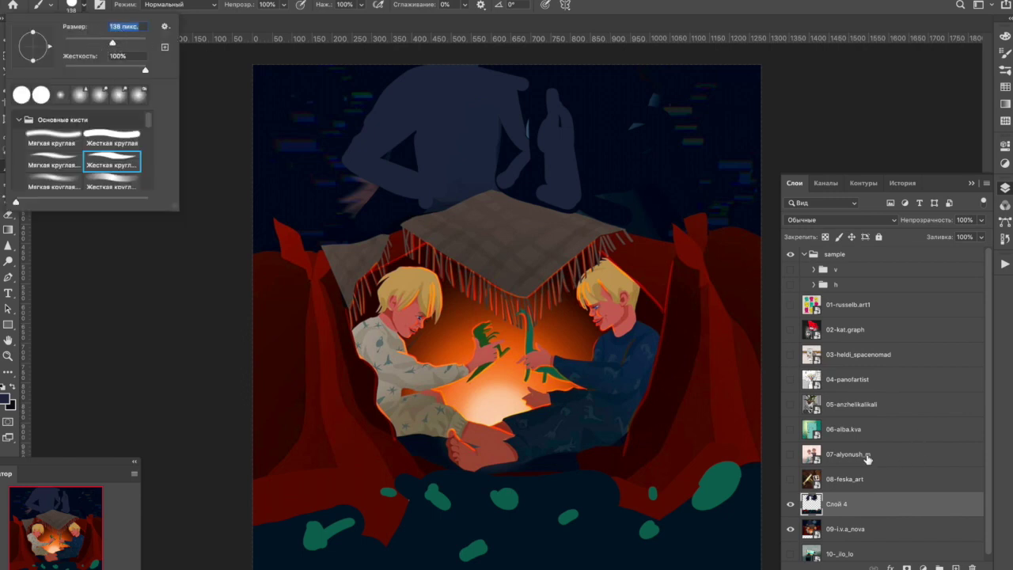
{"action": "key", "text": "Escape"}
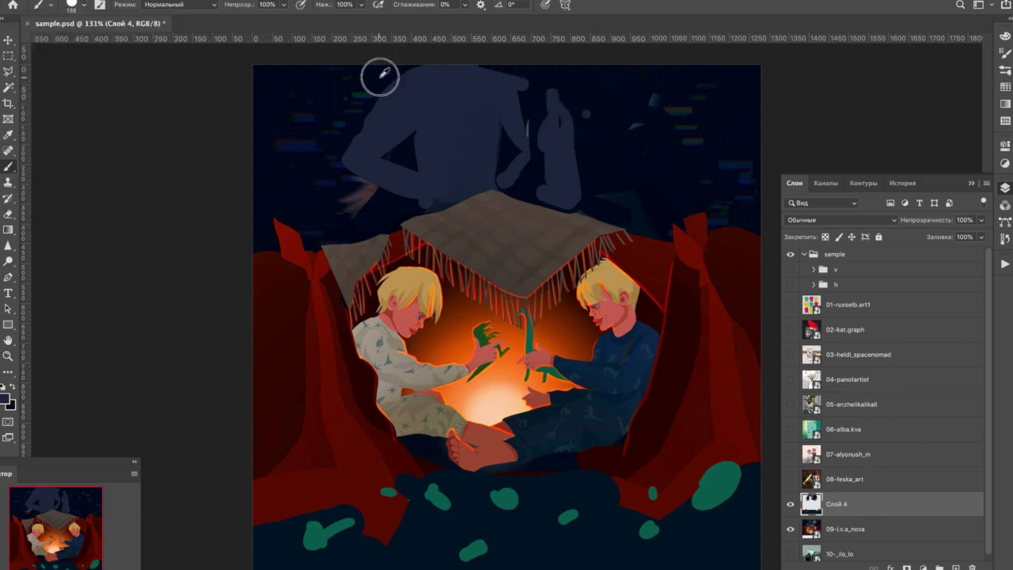
{"action": "mouse_move", "coordinate": [389, 103]}
{"action": "left_mouse_down"}
{"action": "mouse_move", "coordinate": [536, 94]}
{"action": "mouse_move", "coordinate": [384, 117]}
{"action": "mouse_move", "coordinate": [378, 157]}
{"action": "mouse_move", "coordinate": [409, 176]}
{"action": "left_mouse_up"}
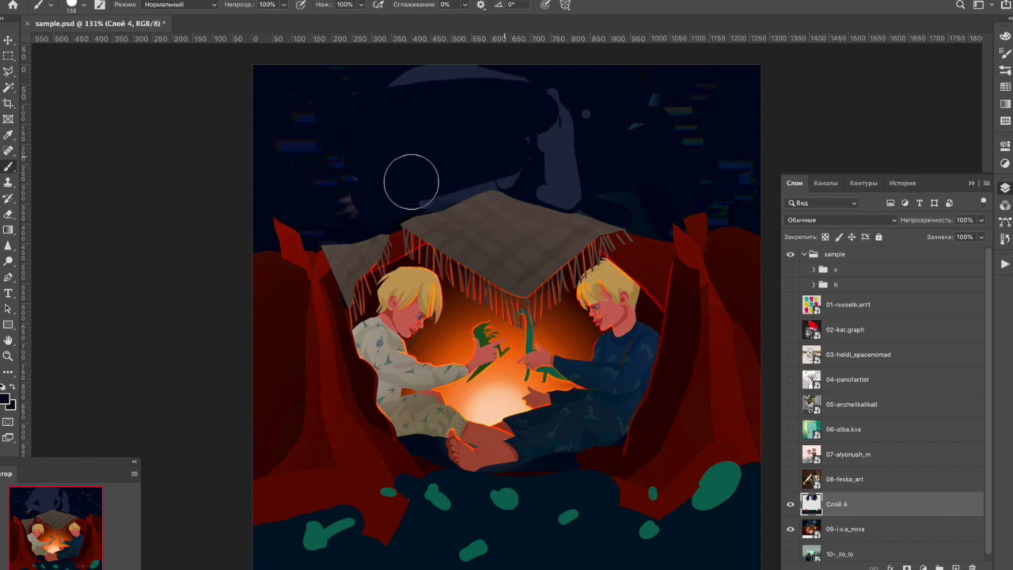
{"action": "mouse_move", "coordinate": [474, 174]}
{"action": "left_mouse_down"}
{"action": "mouse_move", "coordinate": [529, 174]}
{"action": "mouse_move", "coordinate": [597, 198]}
{"action": "mouse_move", "coordinate": [601, 116]}
{"action": "mouse_move", "coordinate": [337, 97]}
{"action": "mouse_move", "coordinate": [502, 67]}
{"action": "mouse_move", "coordinate": [447, 84]}
{"action": "mouse_move", "coordinate": [499, 68]}
{"action": "left_mouse_up"}
With a 91 px brush, paint a lighter blue rectangular doorway above the tent with two small dark parent silhouettes inside, cleaning up its edges.
{"action": "left_click", "coordinate": [72, 6]}
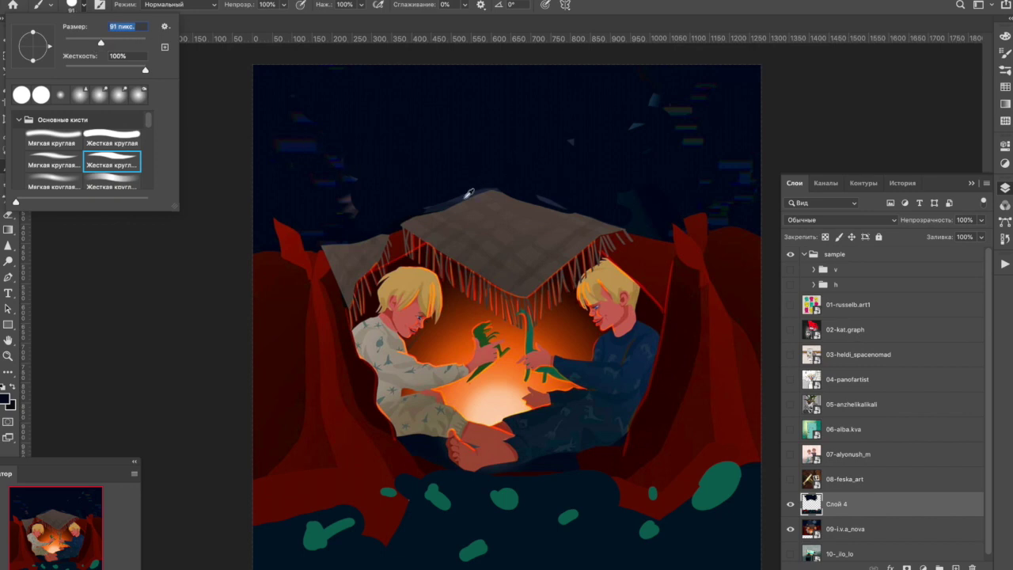
{"action": "left_click", "coordinate": [464, 192]}
{"action": "mouse_move", "coordinate": [463, 190]}
{"action": "left_mouse_down"}
{"action": "mouse_move", "coordinate": [460, 123]}
{"action": "mouse_move", "coordinate": [512, 113]}
{"action": "mouse_move", "coordinate": [519, 174]}
{"action": "mouse_move", "coordinate": [518, 147]}
{"action": "mouse_move", "coordinate": [483, 116]}
{"action": "mouse_move", "coordinate": [466, 187]}
{"action": "mouse_move", "coordinate": [491, 160]}
{"action": "mouse_move", "coordinate": [474, 159]}
{"action": "mouse_move", "coordinate": [501, 143]}
{"action": "mouse_move", "coordinate": [501, 178]}
{"action": "mouse_move", "coordinate": [525, 189]}
{"action": "mouse_move", "coordinate": [459, 108]}
{"action": "mouse_move", "coordinate": [538, 103]}
{"action": "mouse_move", "coordinate": [550, 117]}
{"action": "mouse_move", "coordinate": [543, 161]}
{"action": "mouse_move", "coordinate": [539, 123]}
{"action": "mouse_move", "coordinate": [535, 186]}
{"action": "mouse_move", "coordinate": [515, 179]}
{"action": "mouse_move", "coordinate": [541, 190]}
{"action": "mouse_move", "coordinate": [534, 123]}
{"action": "mouse_move", "coordinate": [545, 128]}
{"action": "mouse_move", "coordinate": [510, 92]}
{"action": "mouse_move", "coordinate": [455, 97]}
{"action": "mouse_move", "coordinate": [550, 98]}
{"action": "mouse_move", "coordinate": [590, 120]}
{"action": "mouse_move", "coordinate": [560, 88]}
{"action": "mouse_move", "coordinate": [559, 173]}
{"action": "mouse_move", "coordinate": [487, 136]}
{"action": "mouse_move", "coordinate": [476, 168]}
{"action": "mouse_move", "coordinate": [489, 161]}
{"action": "mouse_move", "coordinate": [488, 184]}
{"action": "mouse_move", "coordinate": [524, 153]}
{"action": "mouse_move", "coordinate": [531, 180]}
{"action": "mouse_move", "coordinate": [519, 190]}
{"action": "mouse_move", "coordinate": [529, 194]}
{"action": "mouse_move", "coordinate": [517, 175]}
{"action": "mouse_move", "coordinate": [477, 179]}
{"action": "left_mouse_up"}
{"action": "left_click", "coordinate": [468, 169], "text": "alt"}
{"action": "left_click", "coordinate": [464, 163], "text": "alt"}
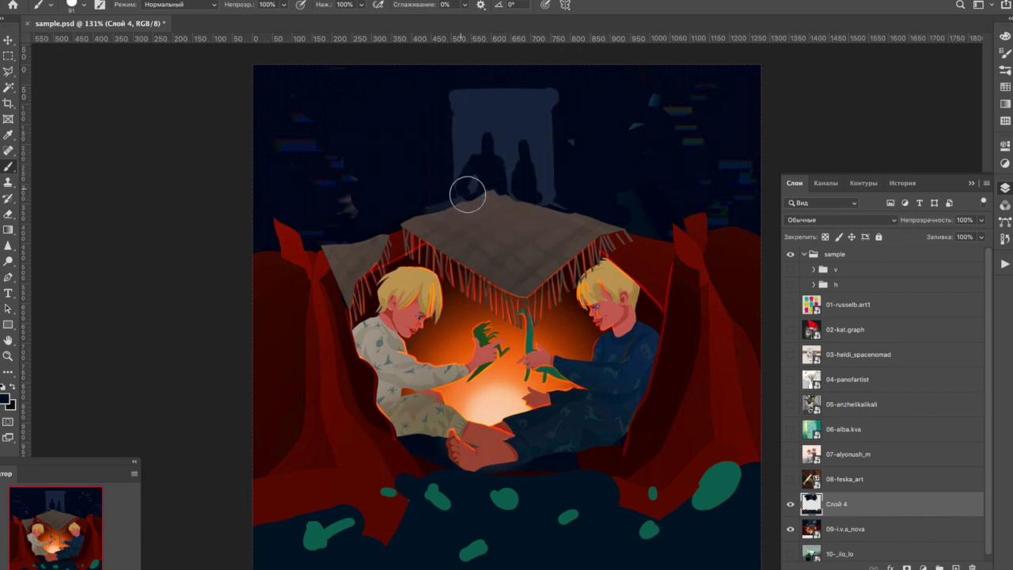
{"action": "left_click", "coordinate": [511, 172], "text": "alt"}
{"action": "left_click", "coordinate": [543, 166], "text": "alt"}
{"action": "left_click", "coordinate": [535, 185], "text": "alt"}
{"action": "left_click", "coordinate": [445, 150], "text": "alt"}
{"action": "left_click", "coordinate": [362, 178], "text": "alt"}
{"action": "left_click", "coordinate": [561, 195], "text": "alt"}
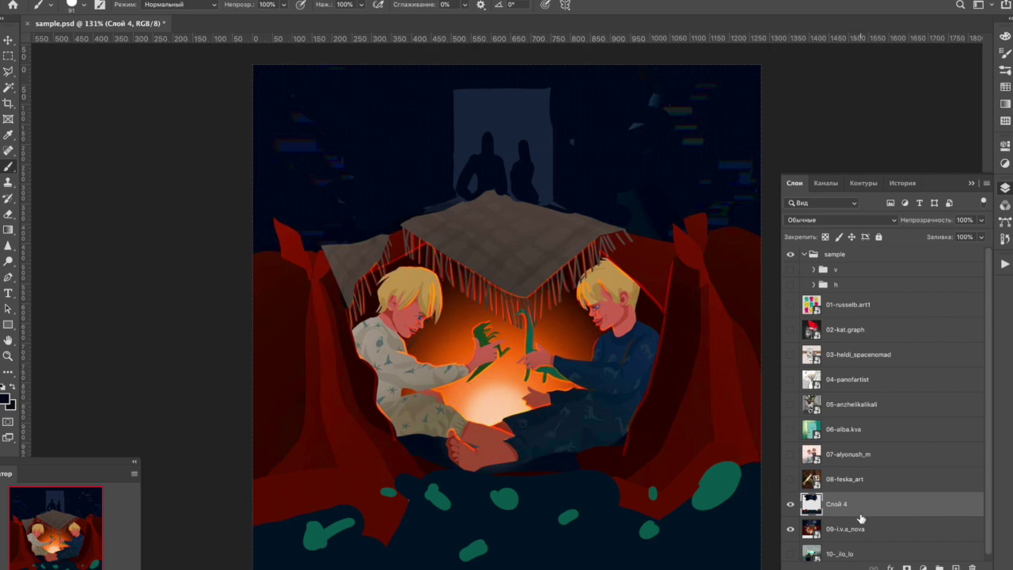
Preview the doorway sketch under the vertical and horizontal film title layouts, ending with the sample group hidden.
{"action": "key", "text": "v"}
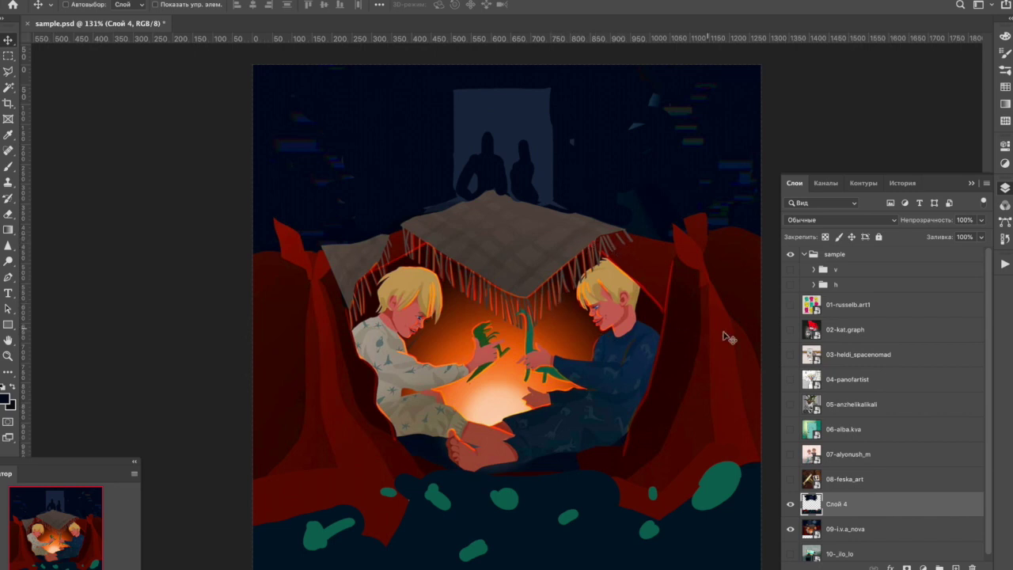
{"action": "left_click", "coordinate": [790, 270]}
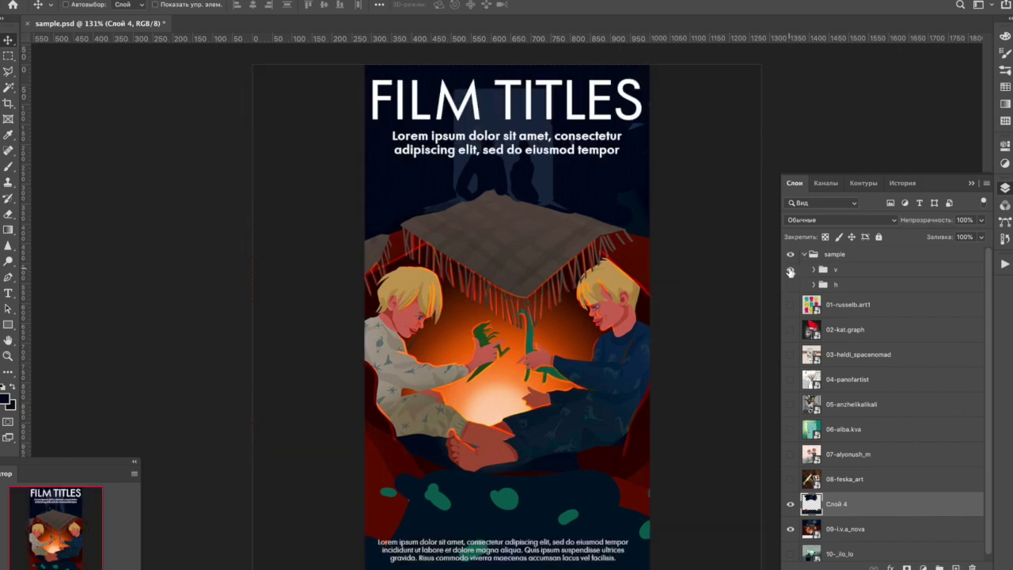
{"action": "left_click", "coordinate": [790, 270]}
{"action": "left_click", "coordinate": [790, 284]}
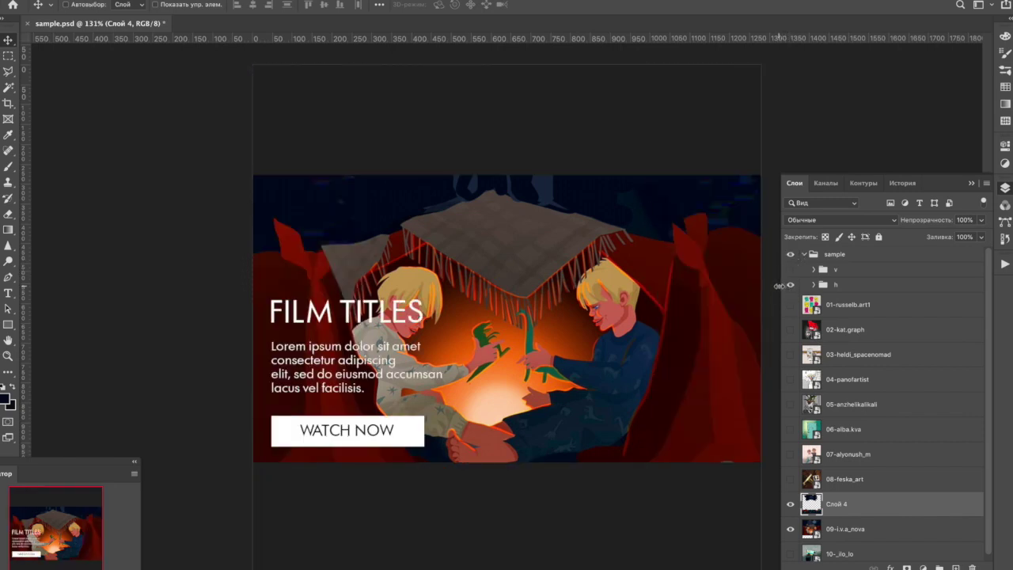
{"action": "left_click", "coordinate": [790, 267]}
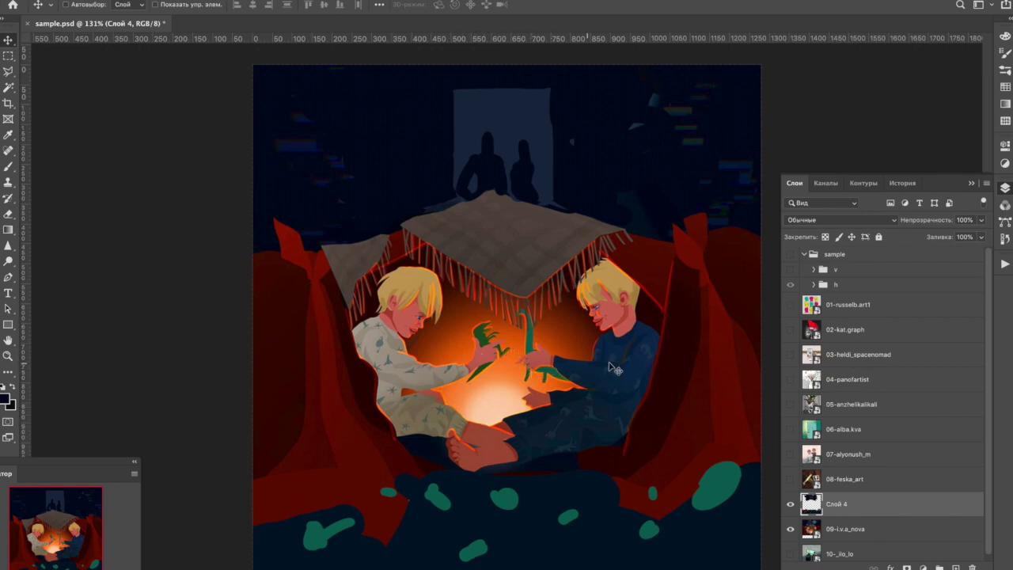
Hide the sketch layer and shift 09-i.v.a_nova down to review the original parents, move it back up and restore the sketch.
{"action": "left_click", "coordinate": [790, 504]}
{"action": "left_click_drag", "start_coordinate": [662, 409], "coordinate": [657, 478]}
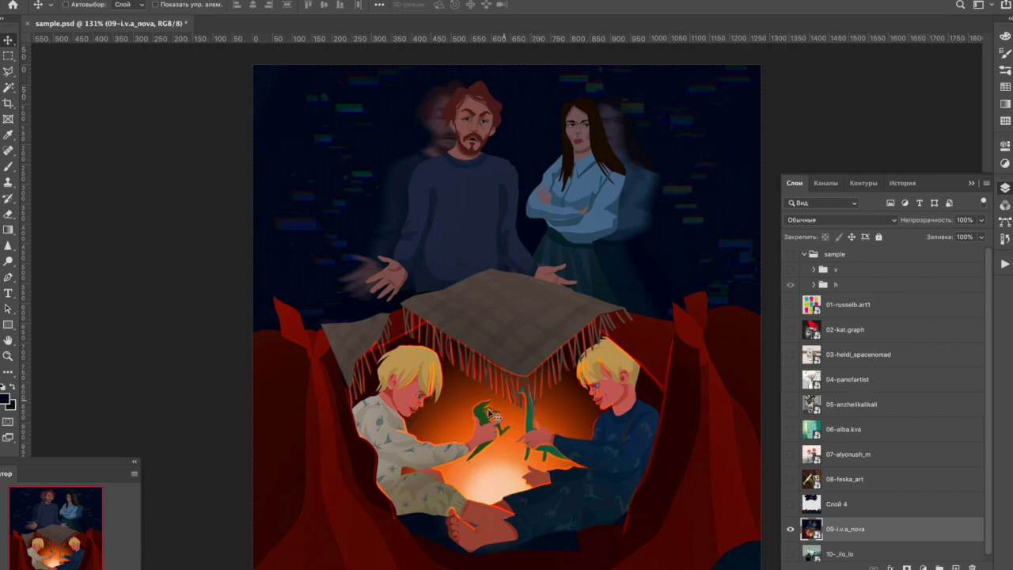
{"action": "key", "text": "shift+Up"}
{"action": "key", "text": "shift+Up"}
{"action": "key", "text": "shift+Up"}
{"action": "key", "text": "shift+Up"}
{"action": "key", "text": "shift+Up"}
{"action": "key", "text": "shift+Up"}
{"action": "key", "text": "shift+Up"}
{"action": "key", "text": "shift+Up"}
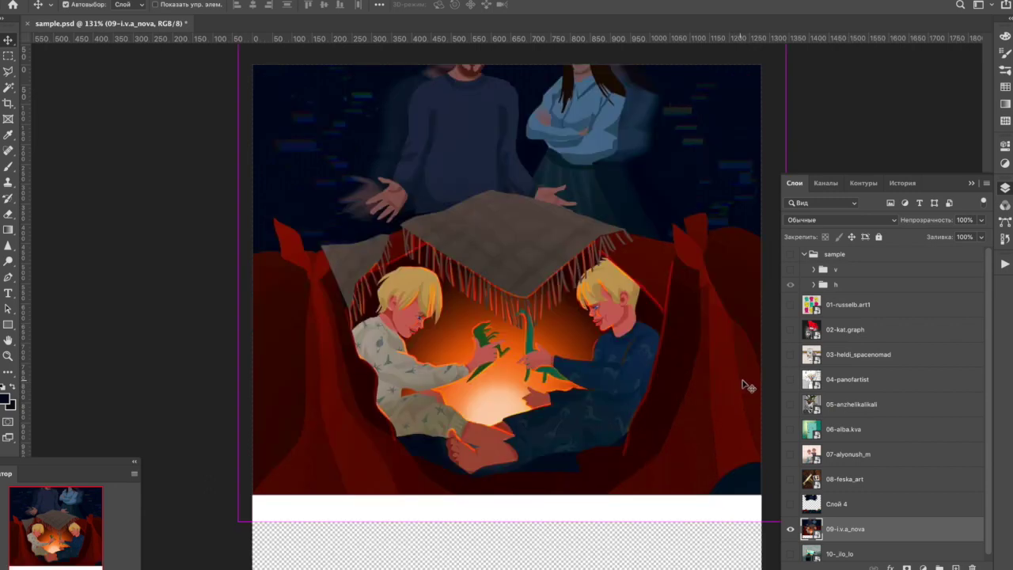
{"action": "left_click", "coordinate": [790, 506]}
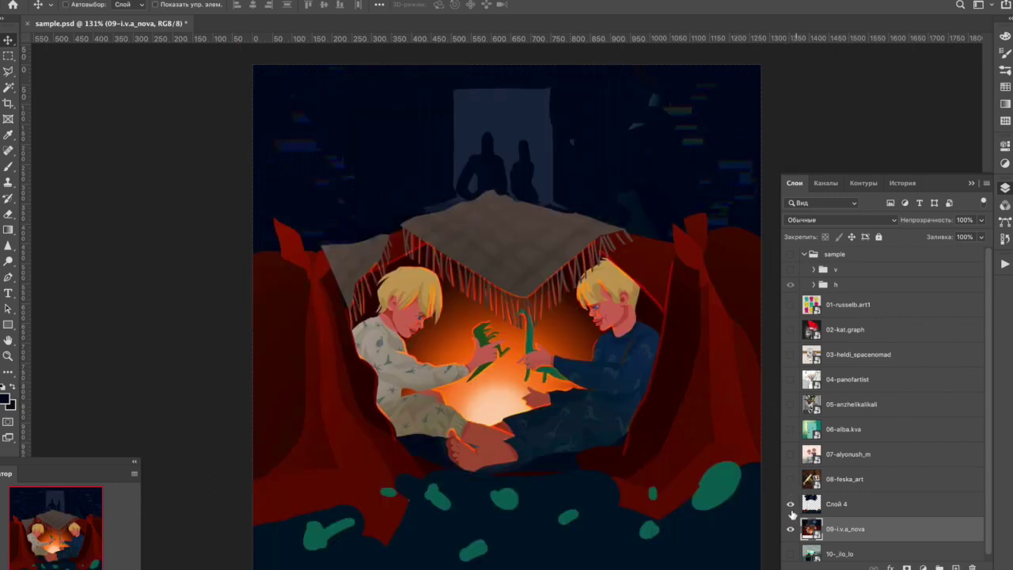
{"action": "left_click", "coordinate": [865, 503]}
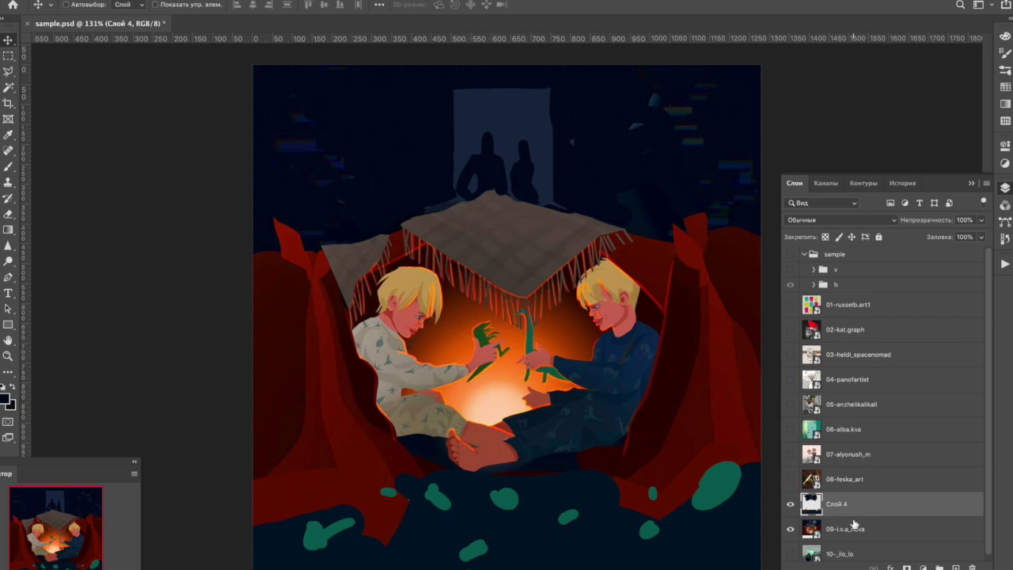
Delete the sketch layer above 09-i.v.a_nova, shift the illustration down, and display 10-_ilo_lo instead.
{"action": "key", "text": "Delete"}
{"action": "left_click_drag", "start_coordinate": [616, 309], "coordinate": [616, 388]}
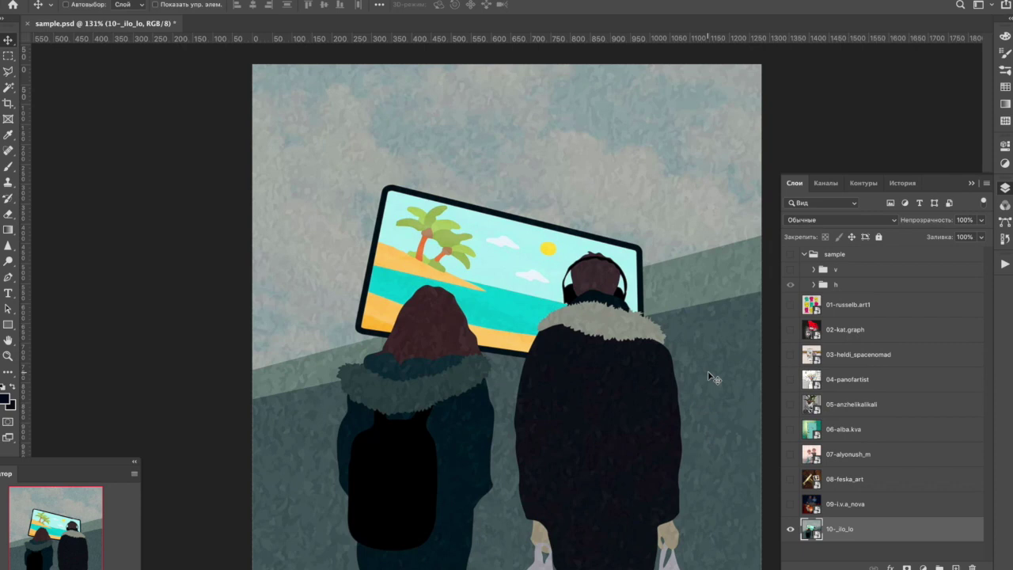
Briefly show the 04-panofartist and 05-anzhelikalikali illustrations to compare them with 10-_ilo_lo.
{"action": "left_click", "coordinate": [793, 353]}
{"action": "left_click", "coordinate": [792, 354]}
{"action": "left_click", "coordinate": [790, 379]}
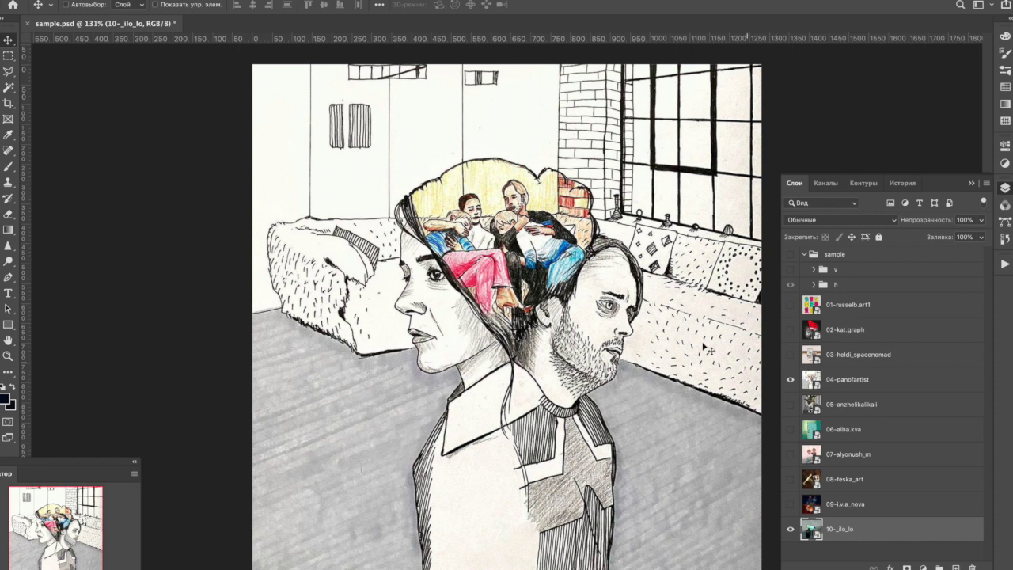
{"action": "left_click", "coordinate": [790, 380]}
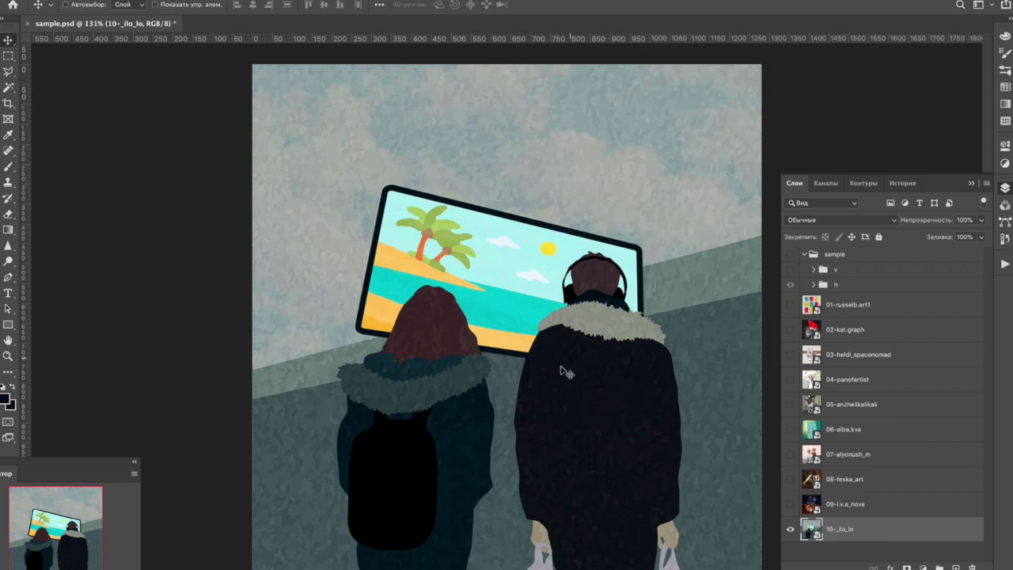
{"action": "left_click", "coordinate": [789, 406]}
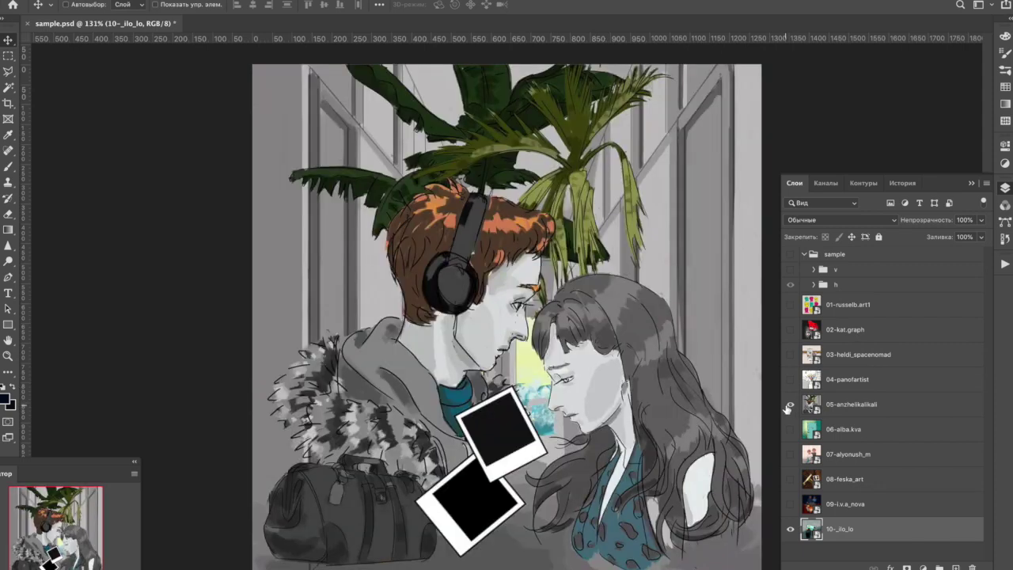
{"action": "left_click", "coordinate": [790, 404]}
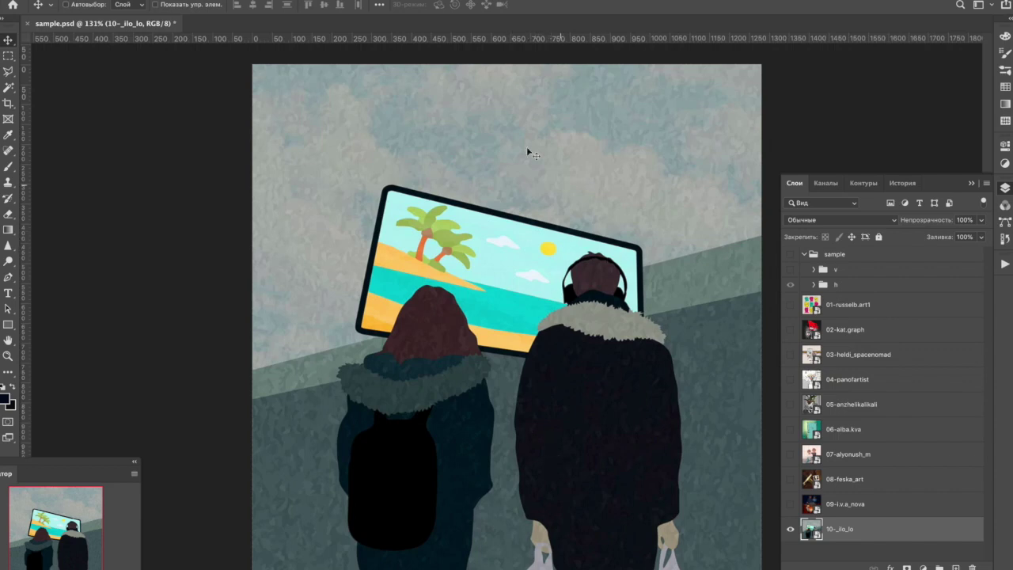
Outline the woman with the backpack in 10-_ilo_lo using the lasso and copy her to a new layer.
{"action": "left_click", "coordinate": [9, 73]}
{"action": "mouse_move", "coordinate": [445, 320]}
{"action": "left_mouse_down"}
{"action": "mouse_move", "coordinate": [460, 287]}
{"action": "mouse_move", "coordinate": [425, 287]}
{"action": "mouse_move", "coordinate": [378, 344]}
{"action": "mouse_move", "coordinate": [332, 359]}
{"action": "mouse_move", "coordinate": [330, 554]}
{"action": "mouse_move", "coordinate": [508, 467]}
{"action": "mouse_move", "coordinate": [506, 372]}
{"action": "mouse_move", "coordinate": [479, 325]}
{"action": "left_mouse_up"}
{"action": "right_click", "coordinate": [444, 377]}
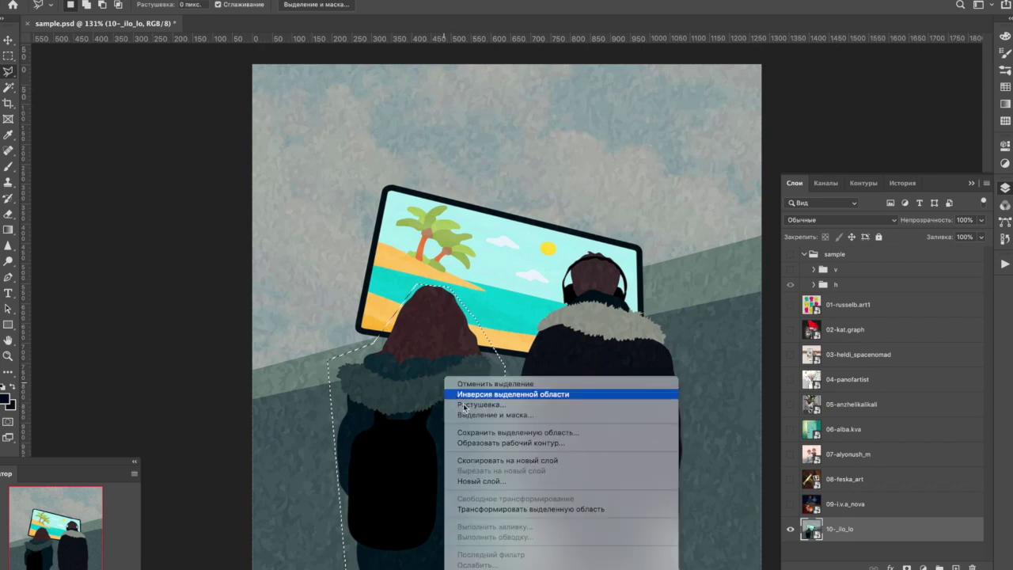
{"action": "left_click", "coordinate": [484, 464]}
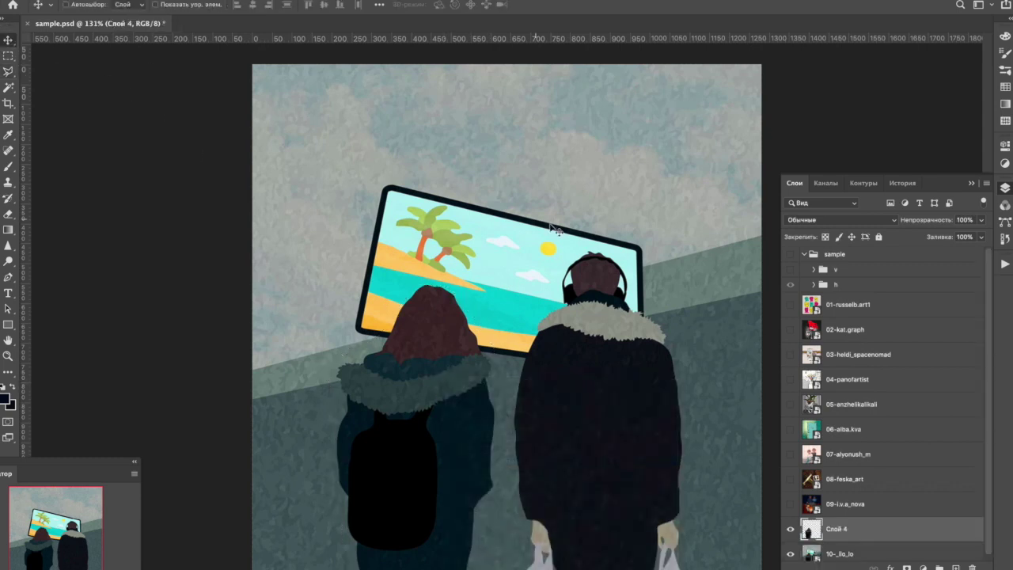
Scale the copied woman down to about 77% and place her lower, over the original figure.
{"action": "key", "text": "ctrl+t"}
{"action": "left_click_drag", "start_coordinate": [508, 285], "coordinate": [480, 358]}
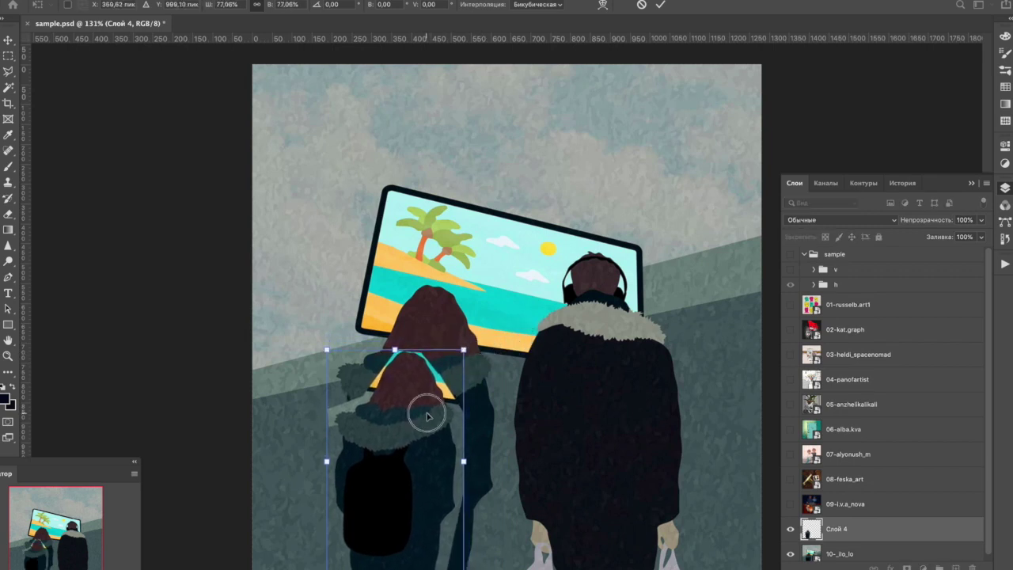
{"action": "key", "text": "Return"}
Paint over the original woman's coat and hood around the smaller copy with wall colors sampled from the background.
{"action": "key", "text": "b"}
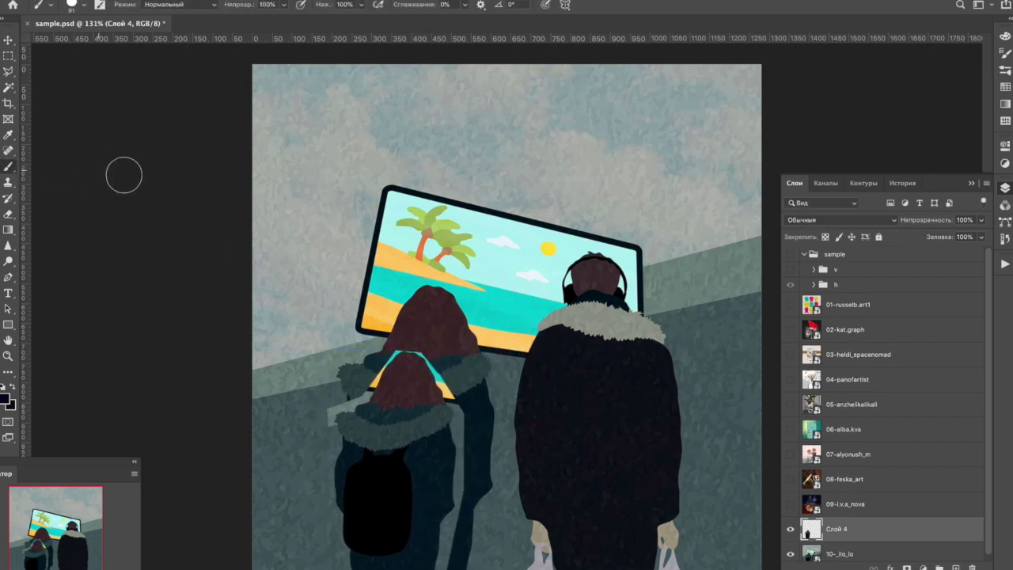
{"action": "left_click", "coordinate": [335, 354], "text": "alt"}
{"action": "mouse_move", "coordinate": [341, 380]}
{"action": "left_mouse_down"}
{"action": "mouse_move", "coordinate": [385, 354]}
{"action": "mouse_move", "coordinate": [378, 342]}
{"action": "mouse_move", "coordinate": [453, 348]}
{"action": "left_mouse_up"}
{"action": "left_click", "coordinate": [402, 362], "text": "alt"}
{"action": "left_click", "coordinate": [372, 362], "text": "alt"}
{"action": "mouse_move", "coordinate": [386, 360]}
{"action": "left_mouse_down"}
{"action": "mouse_move", "coordinate": [409, 367]}
{"action": "mouse_move", "coordinate": [447, 349]}
{"action": "mouse_move", "coordinate": [460, 365]}
{"action": "mouse_move", "coordinate": [502, 371]}
{"action": "mouse_move", "coordinate": [467, 358]}
{"action": "mouse_move", "coordinate": [489, 360]}
{"action": "mouse_move", "coordinate": [439, 366]}
{"action": "mouse_move", "coordinate": [459, 412]}
{"action": "mouse_move", "coordinate": [483, 392]}
{"action": "mouse_move", "coordinate": [473, 378]}
{"action": "mouse_move", "coordinate": [359, 379]}
{"action": "mouse_move", "coordinate": [382, 371]}
{"action": "mouse_move", "coordinate": [369, 397]}
{"action": "mouse_move", "coordinate": [331, 414]}
{"action": "mouse_move", "coordinate": [372, 386]}
{"action": "mouse_move", "coordinate": [337, 398]}
{"action": "mouse_move", "coordinate": [432, 366]}
{"action": "mouse_move", "coordinate": [445, 391]}
{"action": "mouse_move", "coordinate": [408, 380]}
{"action": "left_mouse_up"}
{"action": "left_click", "coordinate": [507, 366], "text": "alt"}
{"action": "key", "text": "ctrl+z"}
{"action": "left_click", "coordinate": [398, 372], "text": "alt"}
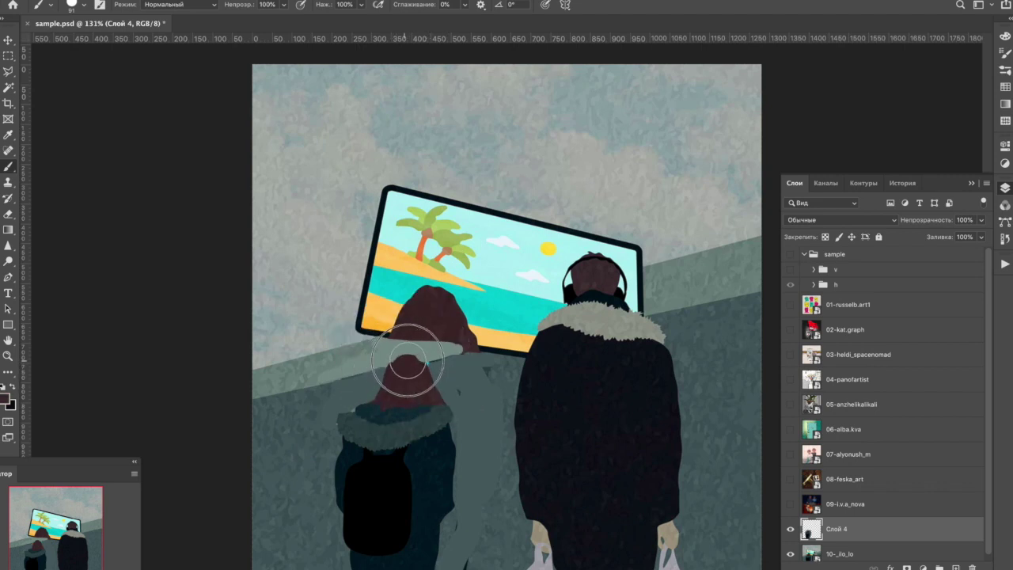
{"action": "key", "text": "ctrl+z"}
Cover the original woman's head by repainting the sand, the dark frame edge and the turquoise sea on the beach screen.
{"action": "left_click", "coordinate": [384, 327], "text": "alt"}
{"action": "mouse_move", "coordinate": [414, 324]}
{"action": "left_mouse_down"}
{"action": "mouse_move", "coordinate": [485, 341]}
{"action": "mouse_move", "coordinate": [414, 311]}
{"action": "mouse_move", "coordinate": [459, 320]}
{"action": "mouse_move", "coordinate": [380, 336]}
{"action": "mouse_move", "coordinate": [457, 332]}
{"action": "mouse_move", "coordinate": [384, 313]}
{"action": "mouse_move", "coordinate": [443, 330]}
{"action": "mouse_move", "coordinate": [392, 326]}
{"action": "mouse_move", "coordinate": [497, 349]}
{"action": "mouse_move", "coordinate": [430, 342]}
{"action": "mouse_move", "coordinate": [507, 355]}
{"action": "left_mouse_up"}
{"action": "left_click", "coordinate": [383, 331], "text": "alt"}
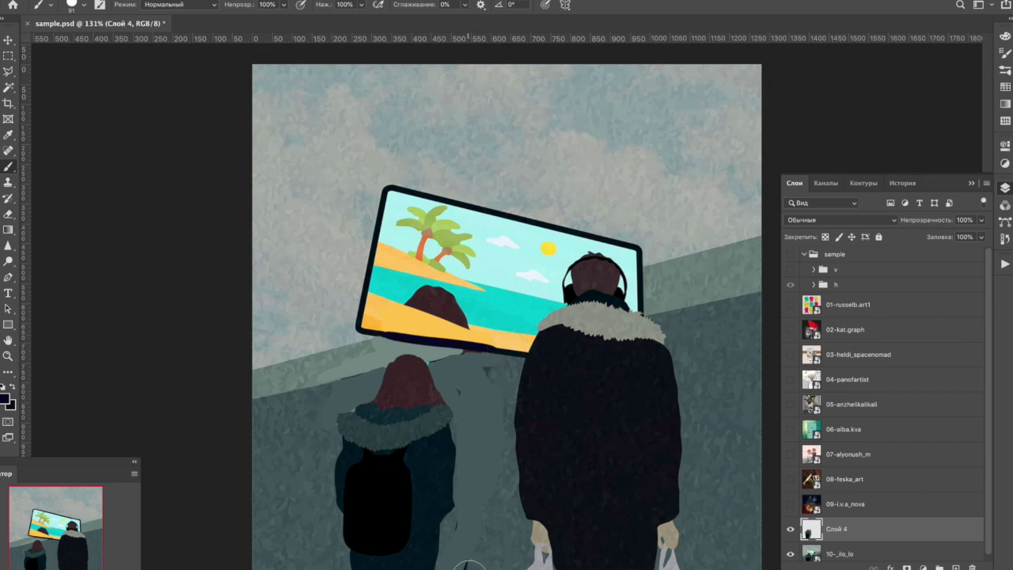
{"action": "left_click", "coordinate": [475, 289], "text": "alt"}
{"action": "left_click_drag", "start_coordinate": [412, 309], "coordinate": [467, 307]}
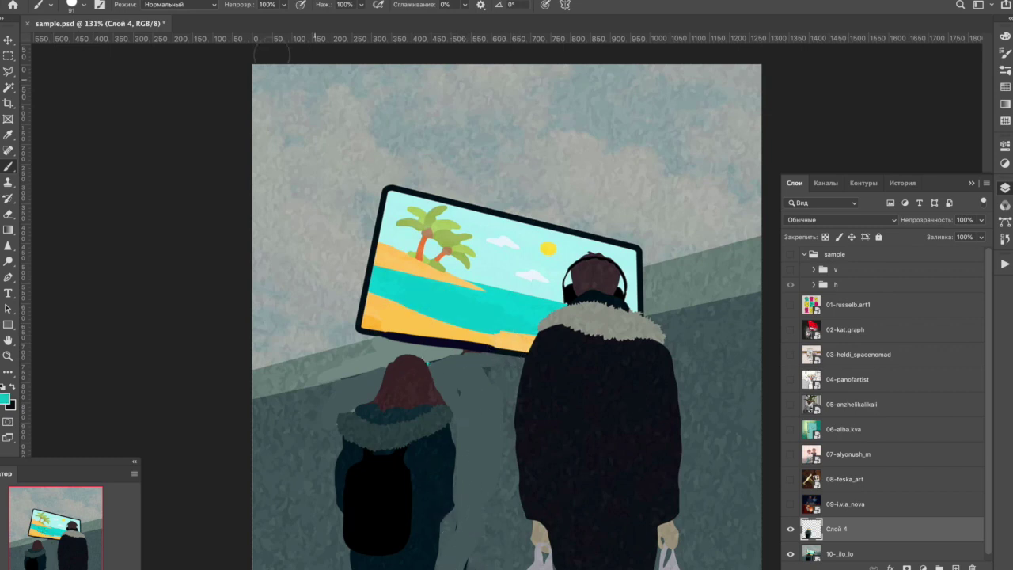
Toggle the sketch layer off and on to compare the smaller woman with the original composition.
{"action": "left_click", "coordinate": [11, 40]}
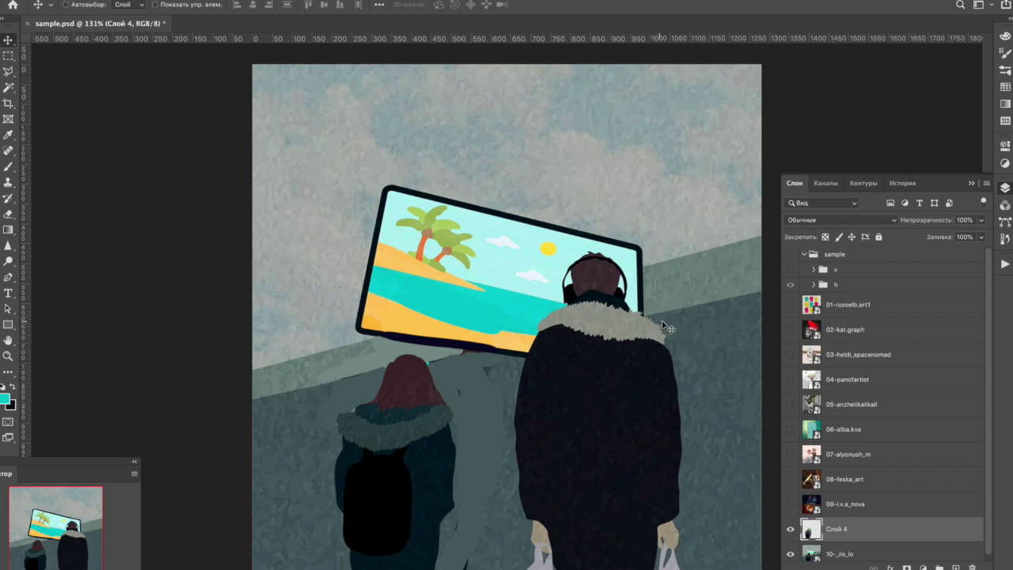
{"action": "left_click", "coordinate": [794, 533]}
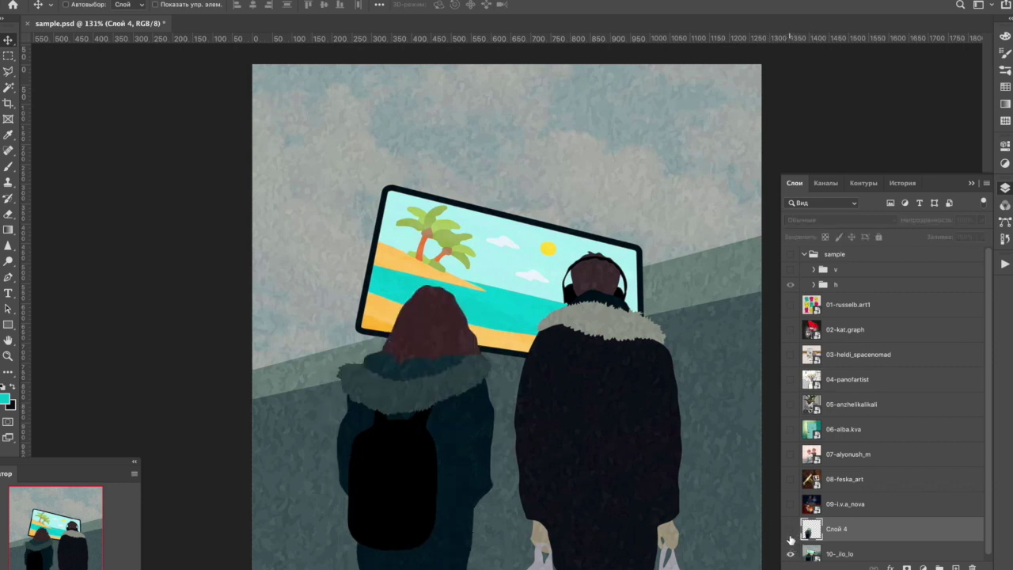
{"action": "left_click", "coordinate": [790, 532]}
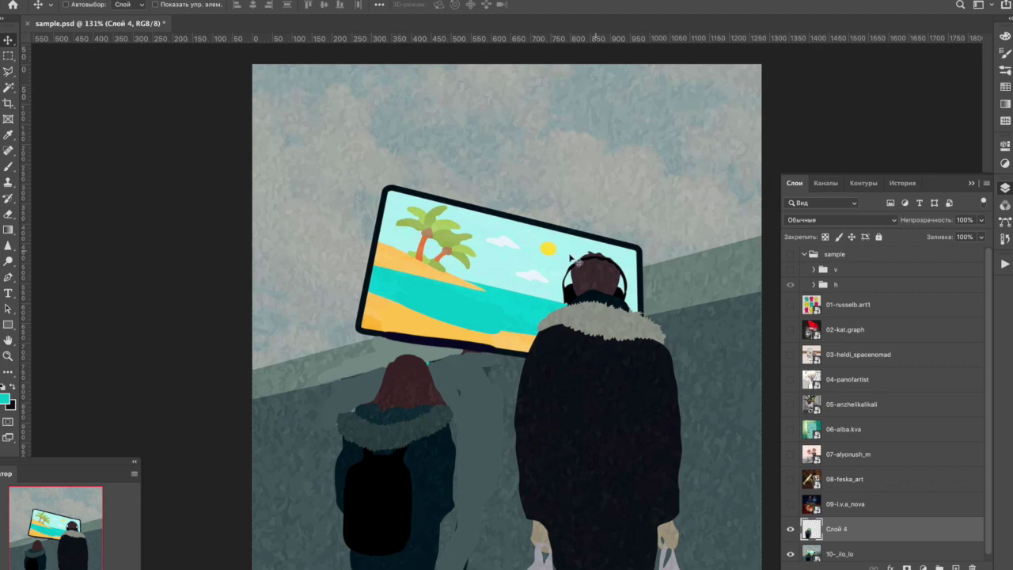
Move the smaller woman closer to the man, then clean up the overlap on his coat and the exposed remains of the original figure.
{"action": "left_click_drag", "start_coordinate": [424, 455], "coordinate": [451, 451]}
{"action": "left_click", "coordinate": [9, 212]}
{"action": "mouse_move", "coordinate": [548, 357]}
{"action": "left_mouse_down"}
{"action": "mouse_move", "coordinate": [534, 493]}
{"action": "mouse_move", "coordinate": [515, 504]}
{"action": "mouse_move", "coordinate": [537, 380]}
{"action": "left_mouse_up"}
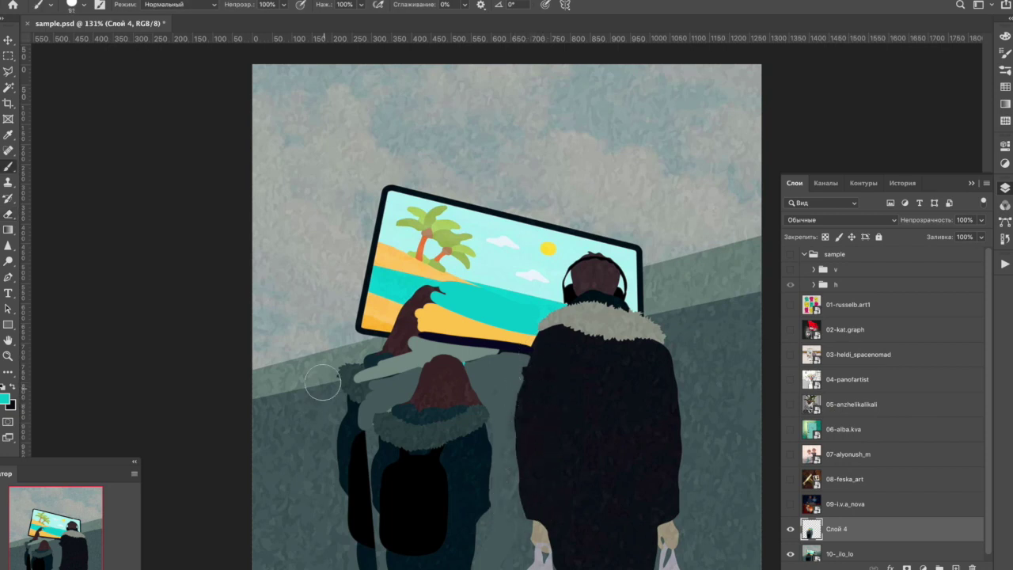
{"action": "right_click", "coordinate": [353, 371]}
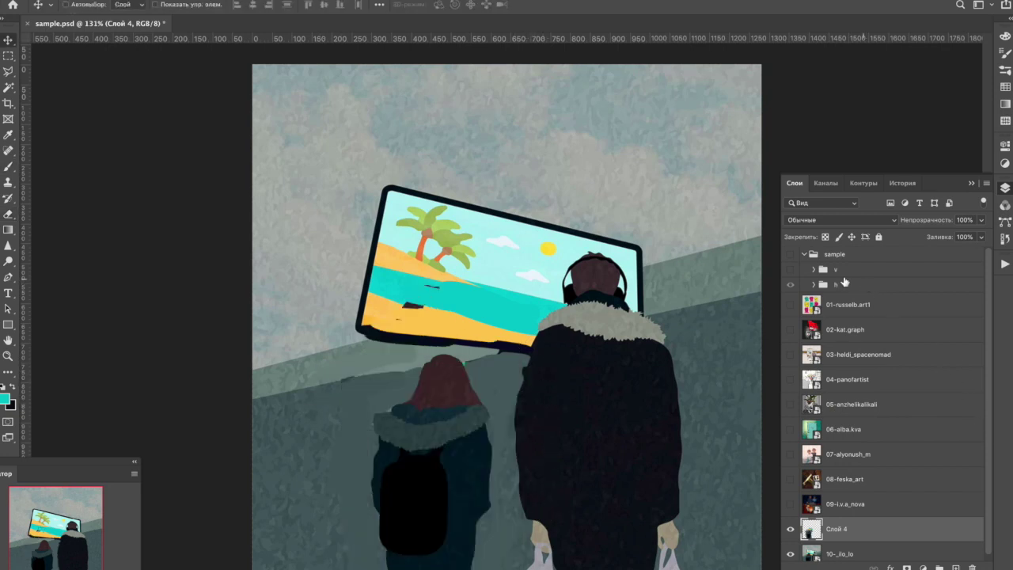
Preview 10-_ilo_lo under the horizontal titles with and without the sketch, and the original under the vertical titles.
{"action": "left_click", "coordinate": [790, 255]}
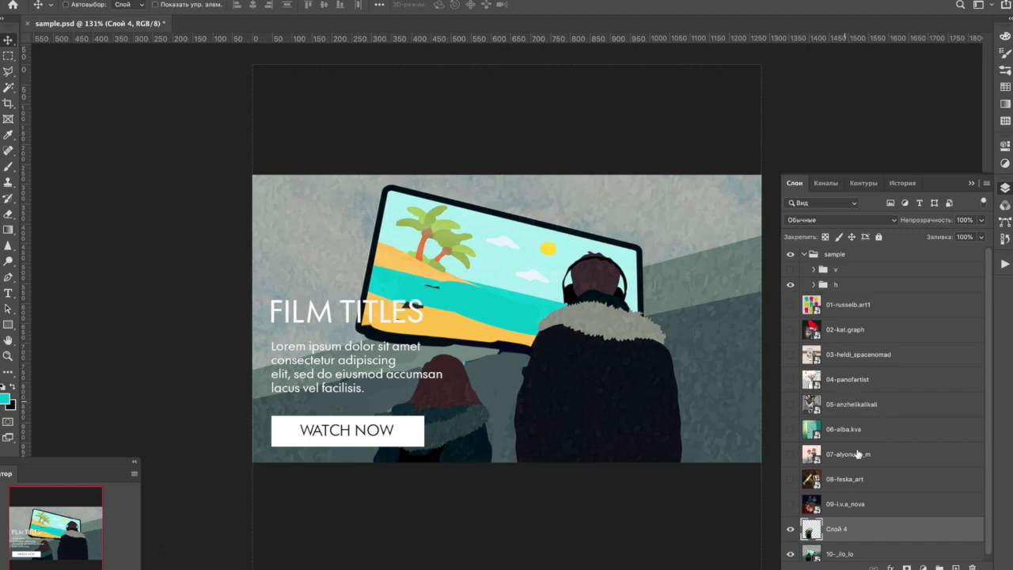
{"action": "left_click", "coordinate": [790, 528]}
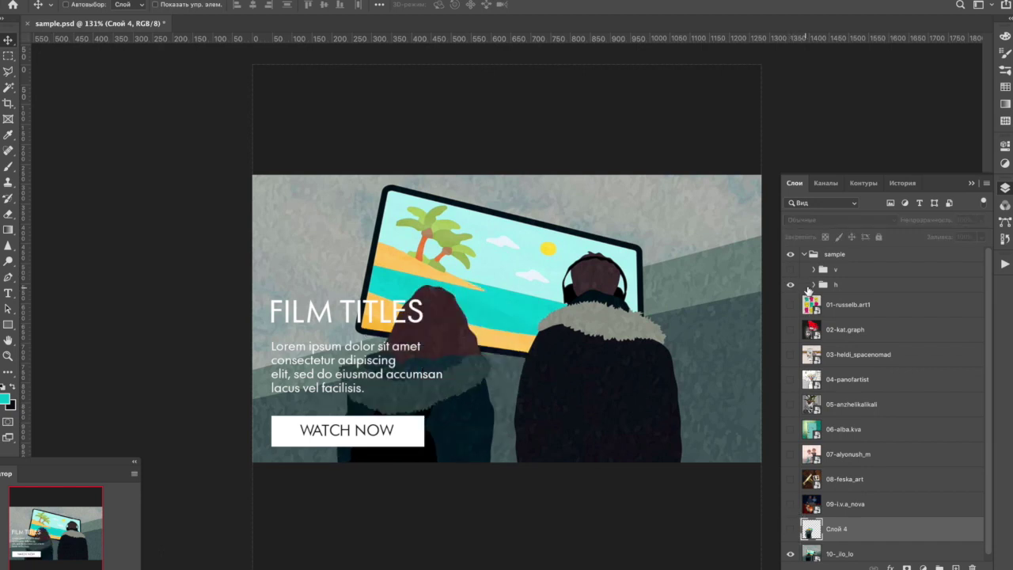
{"action": "left_click", "coordinate": [791, 284]}
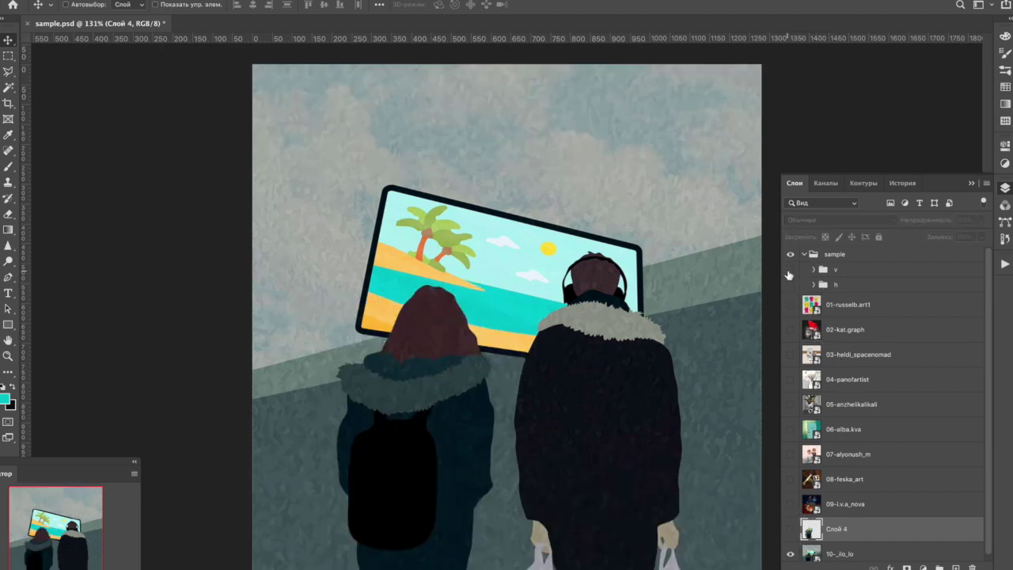
{"action": "left_click", "coordinate": [790, 270]}
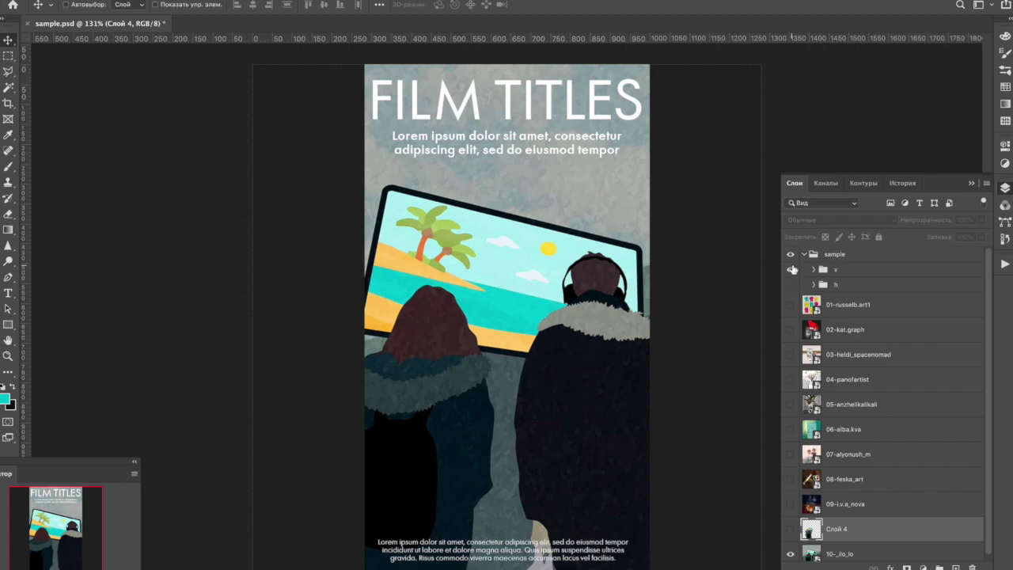
Preview the smaller-woman sketch without titles and under the vertical and horizontal titles, then hide the sample titles.
{"action": "left_click", "coordinate": [790, 270]}
{"action": "left_click", "coordinate": [791, 529]}
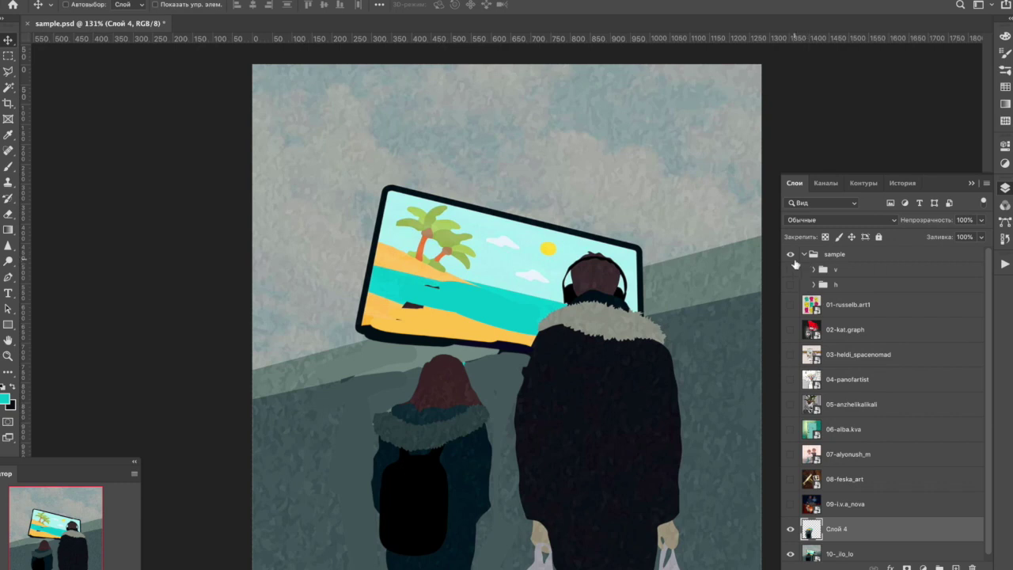
{"action": "left_click", "coordinate": [791, 270]}
{"action": "left_click", "coordinate": [791, 271]}
{"action": "left_click", "coordinate": [793, 304]}
{"action": "left_click", "coordinate": [791, 285]}
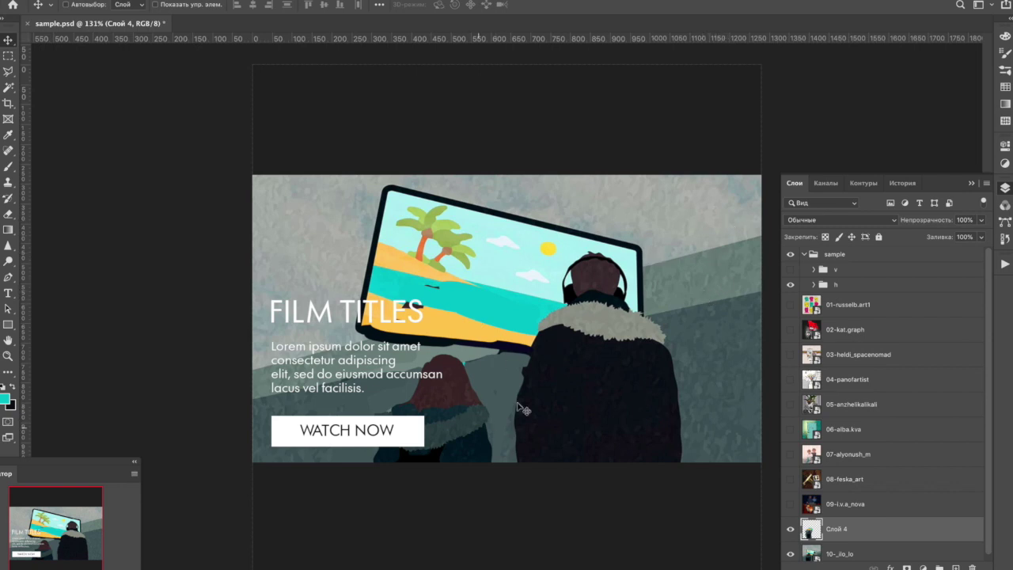
{"action": "left_click", "coordinate": [790, 254]}
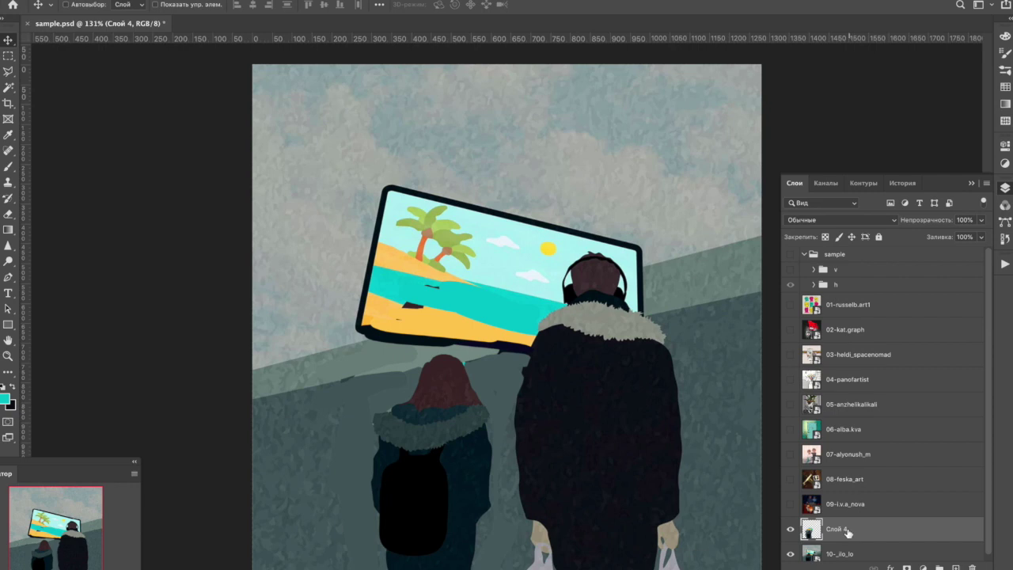
Compare the sketched composition with the 02-kat.graph and 03-heldi_spacenomad illustrations by showing and hiding each one.
{"action": "scroll", "coordinate": [974, 511], "scroll_direction": "down", "scroll_amount": 1}
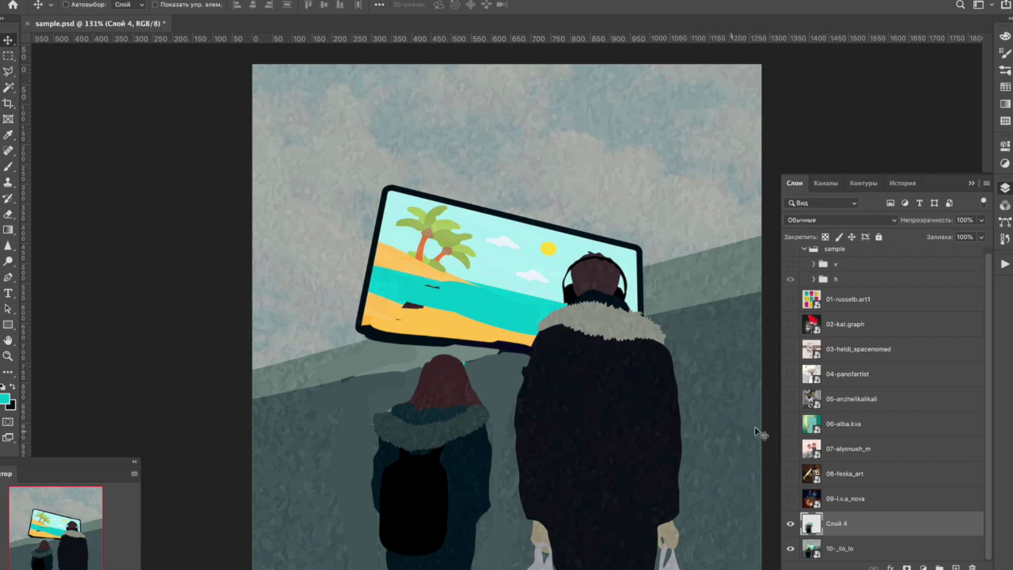
{"action": "left_click", "coordinate": [790, 325]}
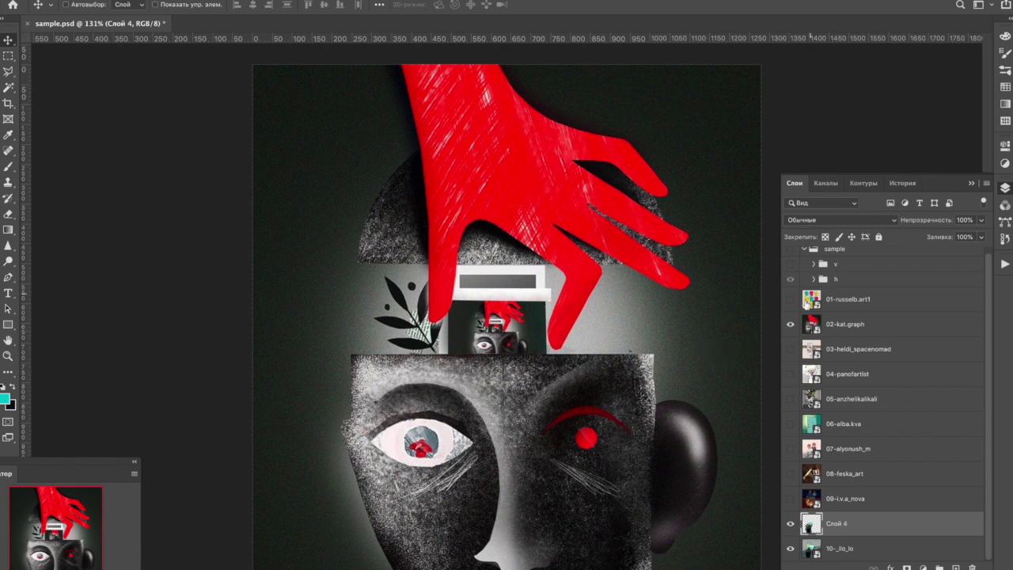
{"action": "left_click", "coordinate": [790, 548]}
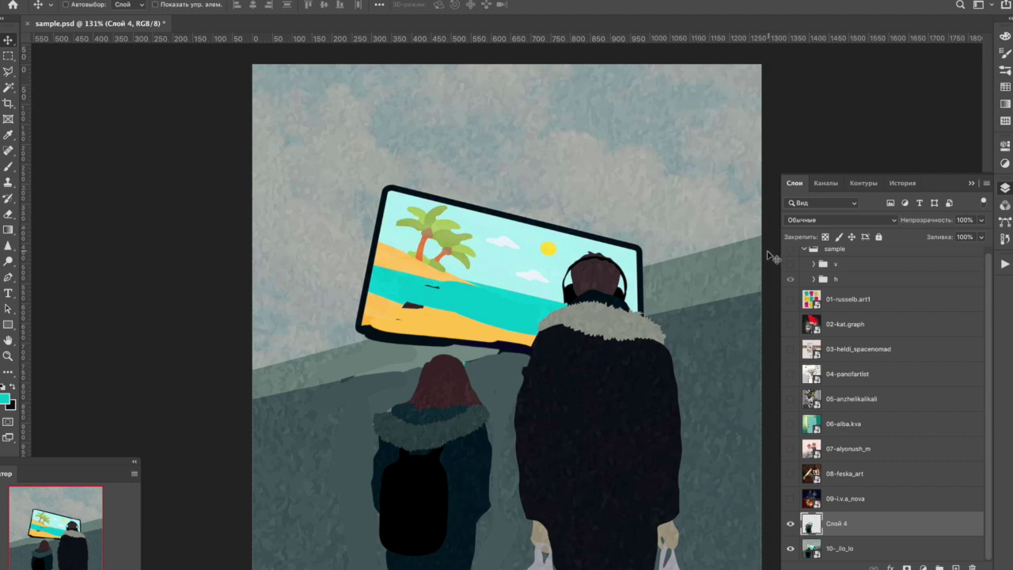
{"action": "left_click", "coordinate": [792, 326]}
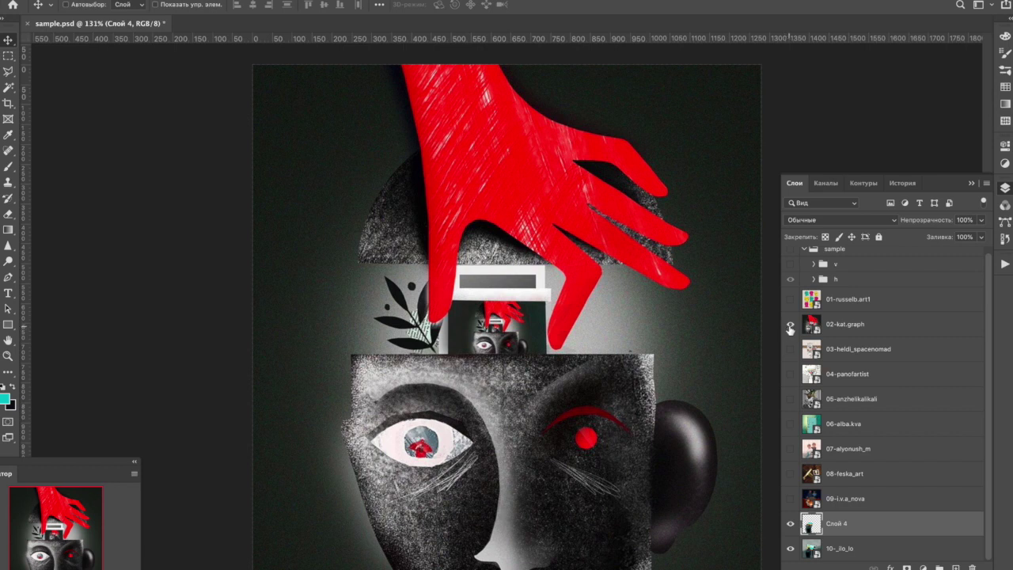
{"action": "left_click", "coordinate": [790, 329]}
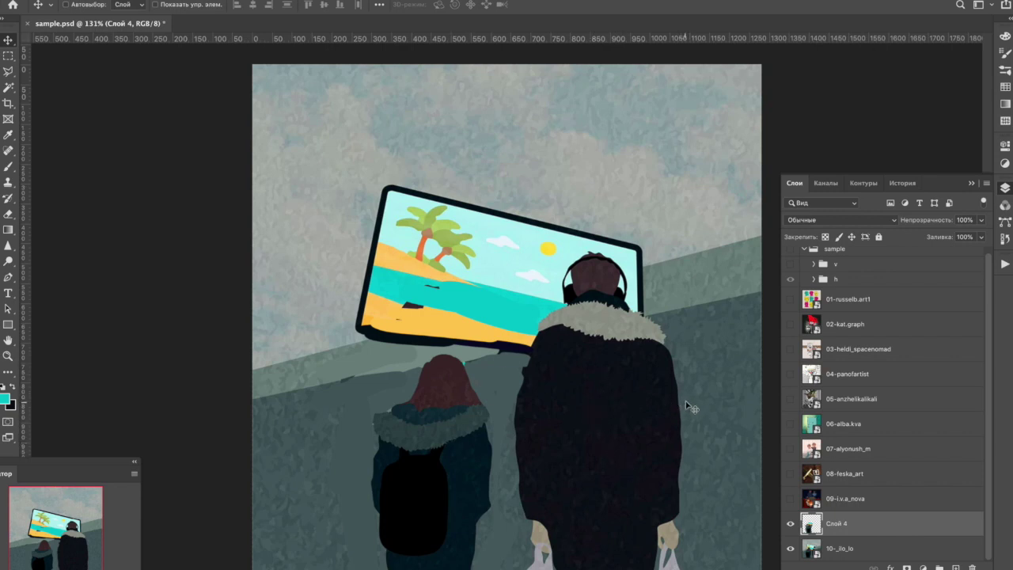
{"action": "left_click", "coordinate": [790, 352]}
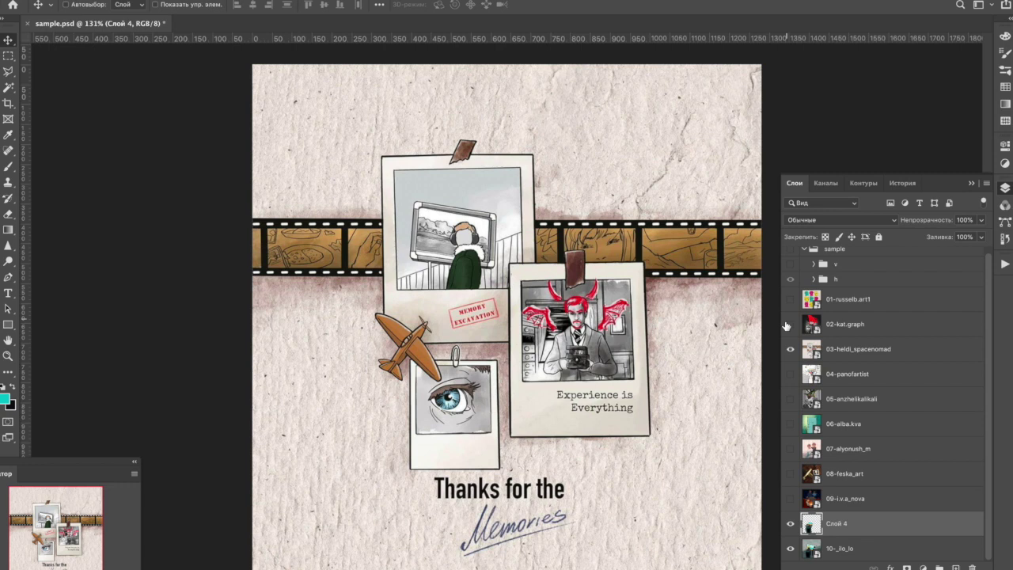
{"action": "left_click", "coordinate": [790, 351]}
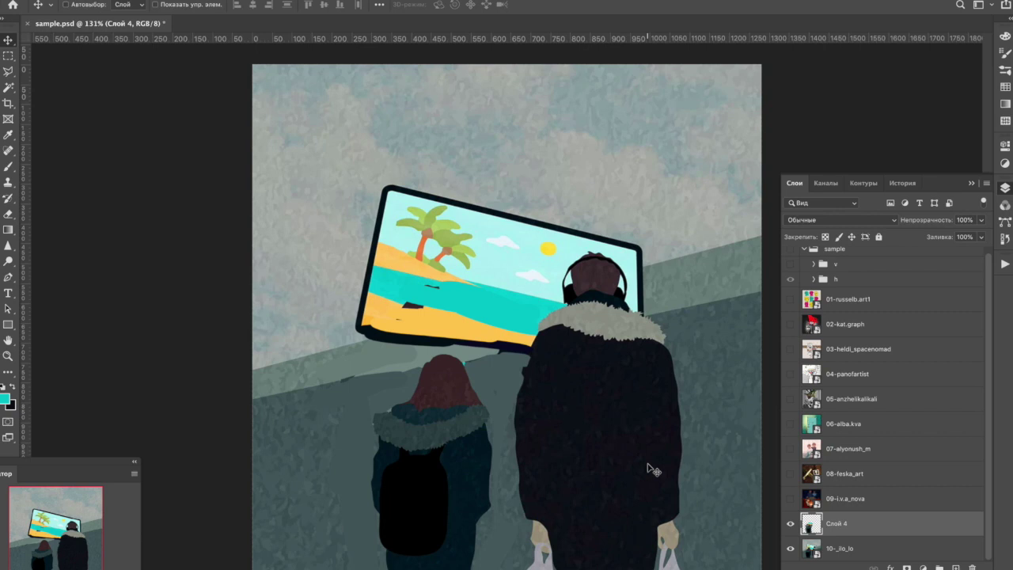
Delete the smaller-woman sketch layer and add an empty layer beneath 10-_ilo_lo, with the sample group collapsed.
{"action": "key", "text": "Delete"}
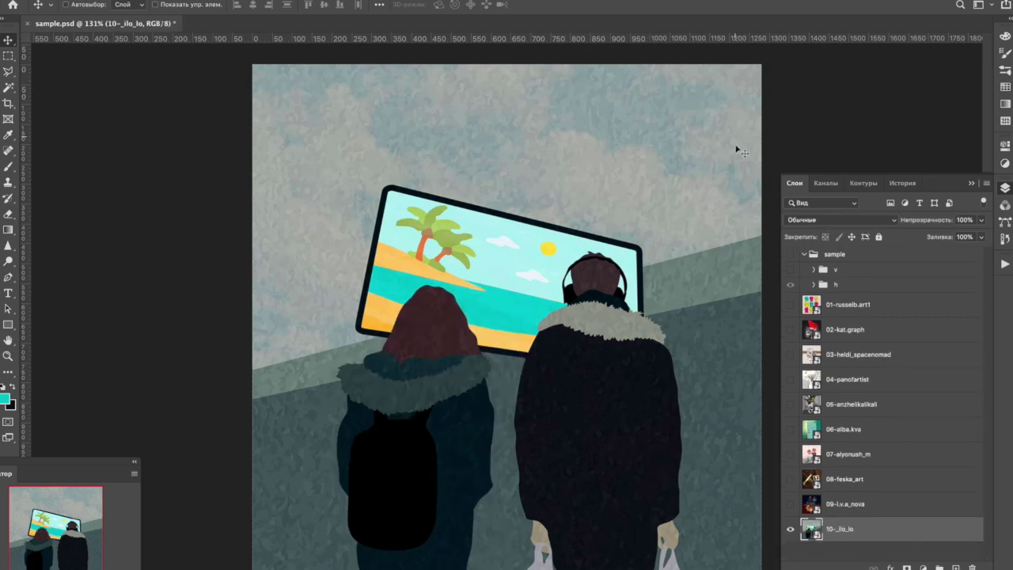
{"action": "left_click", "coordinate": [805, 254]}
{"action": "left_click", "coordinate": [957, 568]}
{"action": "left_click_drag", "start_coordinate": [903, 507], "coordinate": [899, 530]}
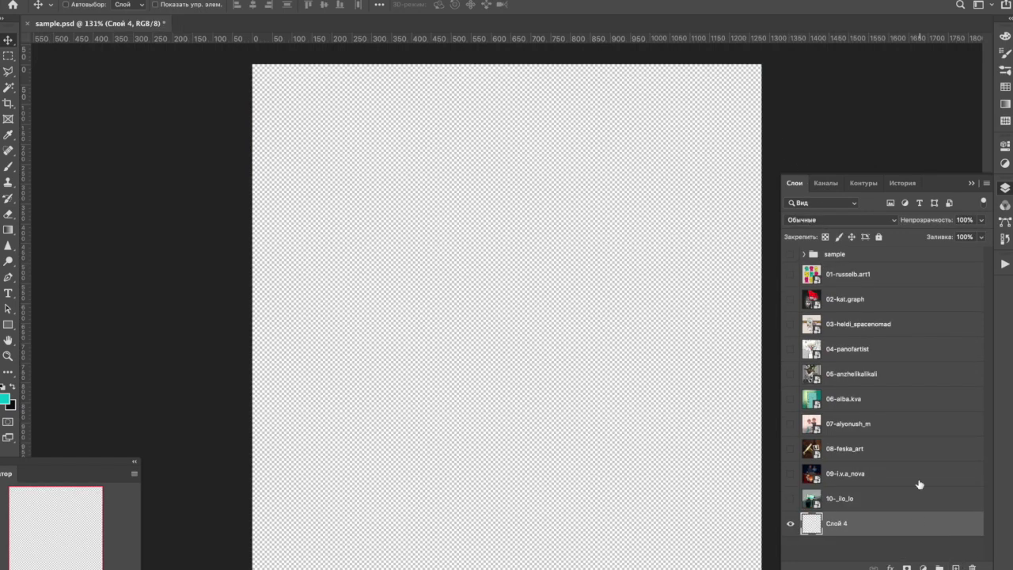
Fill the new bottom layer with white, colour ffffff.
{"action": "left_click", "coordinate": [8, 396]}
{"action": "left_click", "coordinate": [347, 319]}
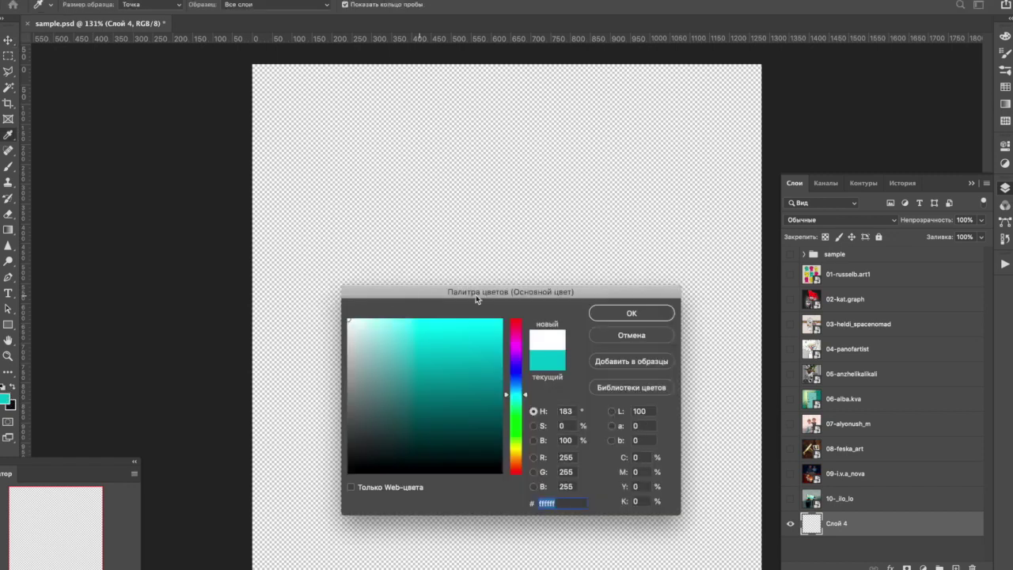
{"action": "left_click", "coordinate": [610, 312]}
{"action": "key", "text": "g"}
{"action": "left_click", "coordinate": [428, 230]}
Prepare a new layer above the white one with a smaller black brush, and glance at 04-panofartist.
{"action": "key", "text": "b"}
{"action": "left_click", "coordinate": [11, 387]}
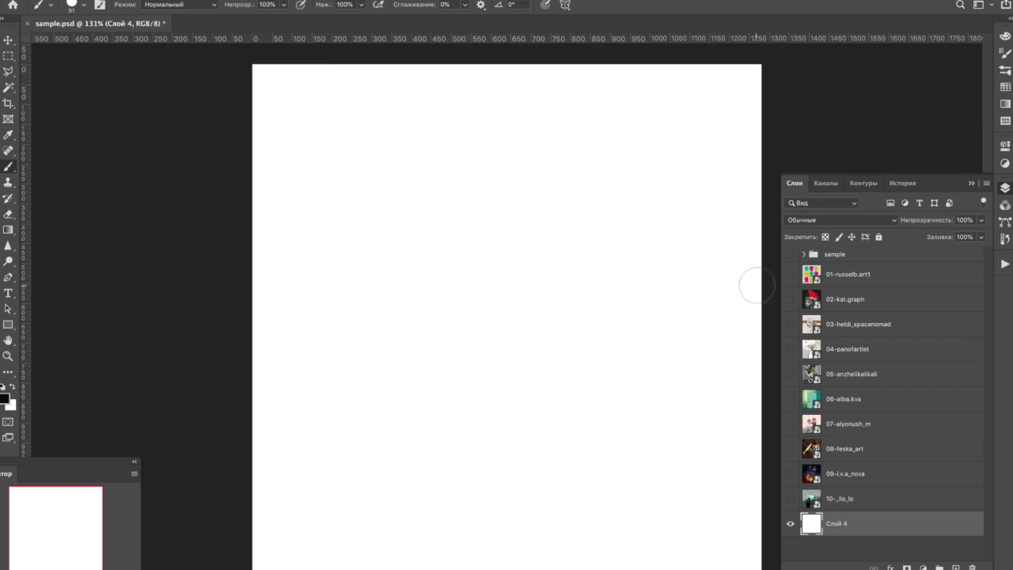
{"action": "left_click", "coordinate": [956, 568]}
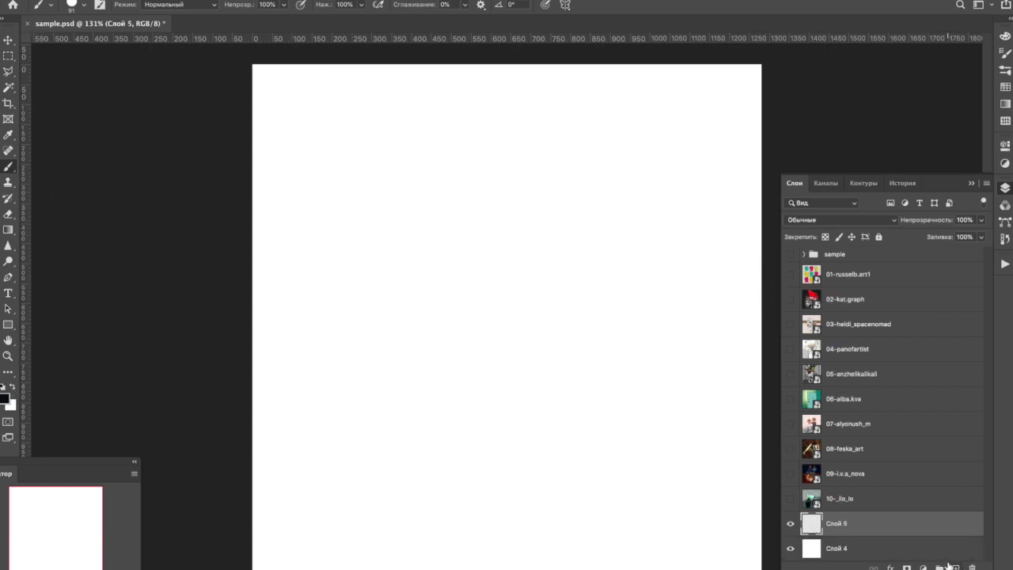
{"action": "left_click", "coordinate": [83, 5]}
{"action": "left_click_drag", "start_coordinate": [97, 41], "coordinate": [83, 42]}
{"action": "key", "text": "Return"}
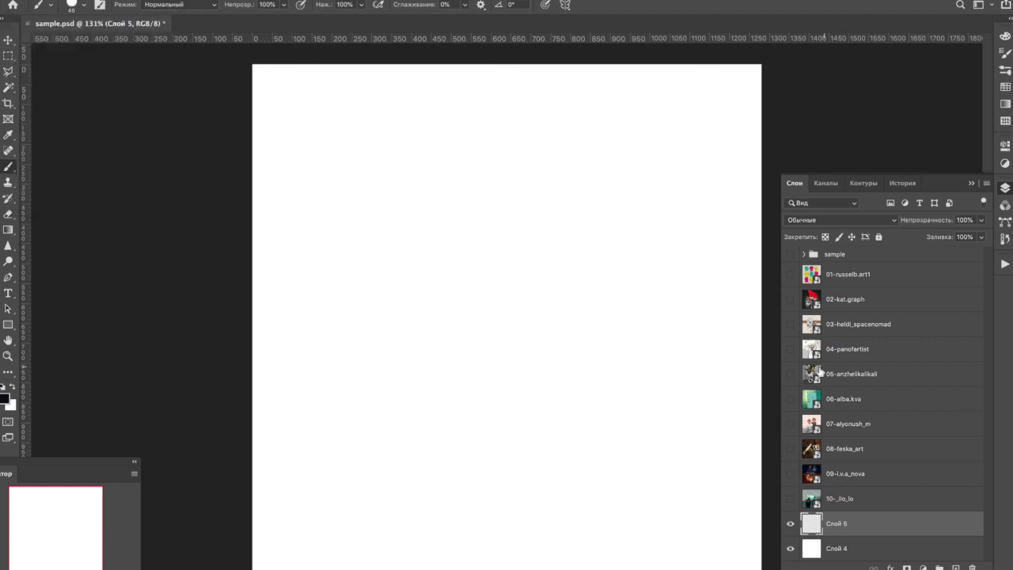
{"action": "left_click", "coordinate": [789, 350]}
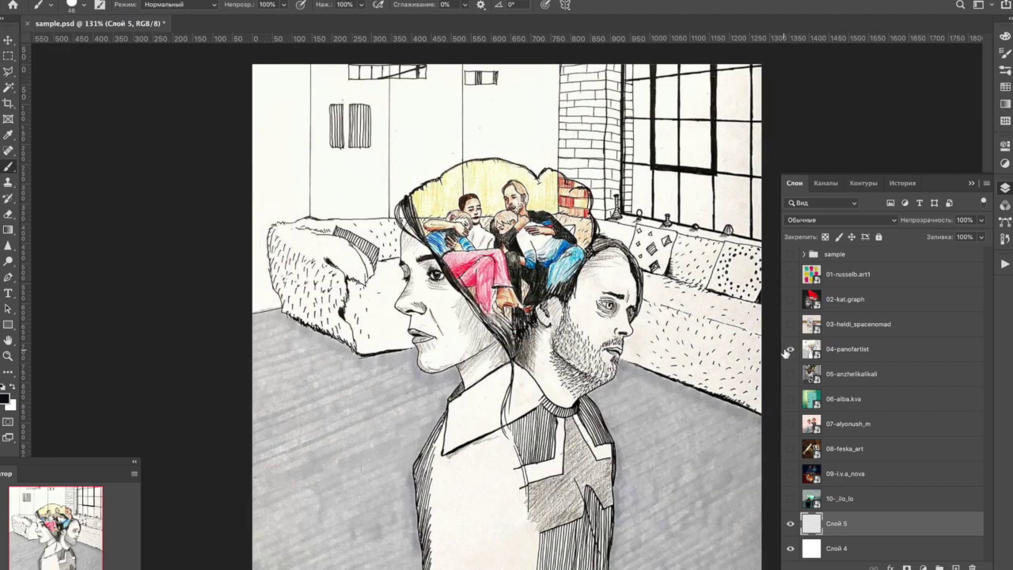
{"action": "left_click", "coordinate": [789, 350]}
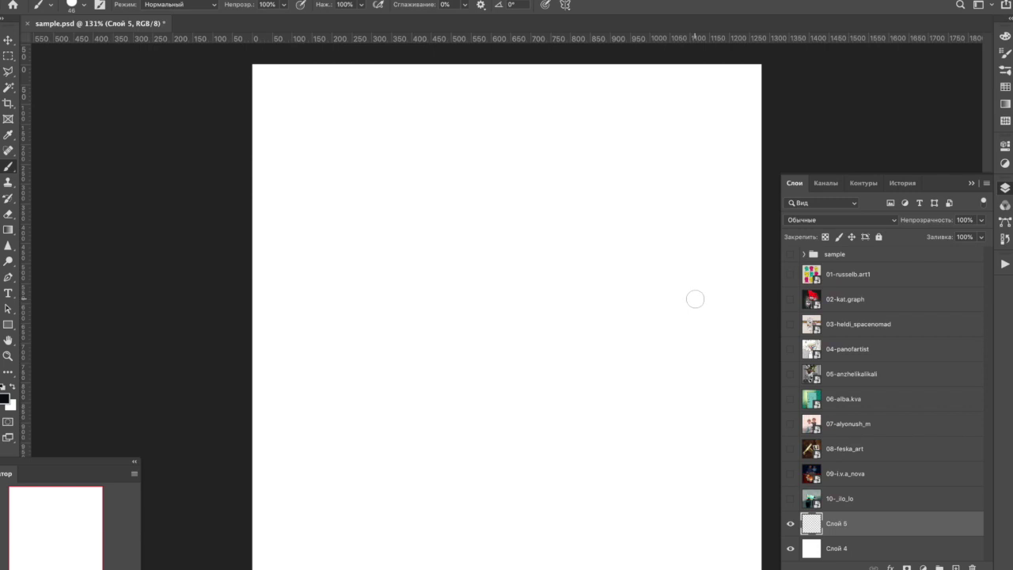
Draw a large outline of a man's head with ears, neck and shoulders reaching both canvas edges.
{"action": "left_click", "coordinate": [490, 92]}
{"action": "mouse_move", "coordinate": [490, 91]}
{"action": "left_mouse_down"}
{"action": "mouse_move", "coordinate": [440, 111]}
{"action": "mouse_move", "coordinate": [410, 182]}
{"action": "mouse_move", "coordinate": [404, 296]}
{"action": "mouse_move", "coordinate": [419, 339]}
{"action": "left_mouse_up"}
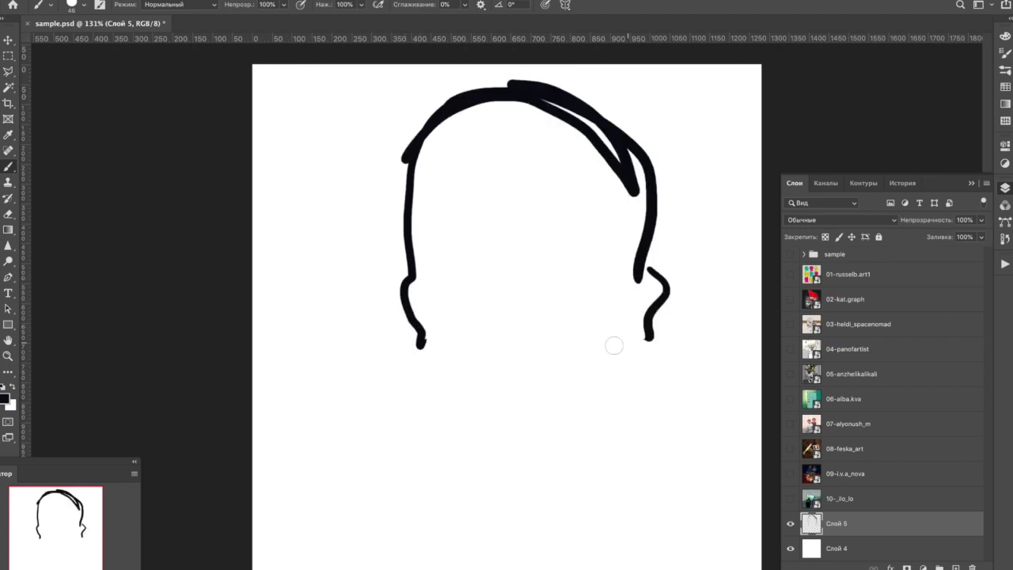
{"action": "mouse_move", "coordinate": [420, 344]}
{"action": "left_mouse_down"}
{"action": "mouse_move", "coordinate": [451, 420]}
{"action": "mouse_move", "coordinate": [393, 497]}
{"action": "left_mouse_up"}
{"action": "mouse_move", "coordinate": [638, 257]}
{"action": "left_mouse_down"}
{"action": "mouse_move", "coordinate": [649, 385]}
{"action": "mouse_move", "coordinate": [605, 508]}
{"action": "mouse_move", "coordinate": [761, 513]}
{"action": "left_mouse_up"}
{"action": "mouse_move", "coordinate": [418, 486]}
{"action": "left_mouse_down"}
{"action": "mouse_move", "coordinate": [273, 520]}
{"action": "mouse_move", "coordinate": [253, 535]}
{"action": "left_mouse_up"}
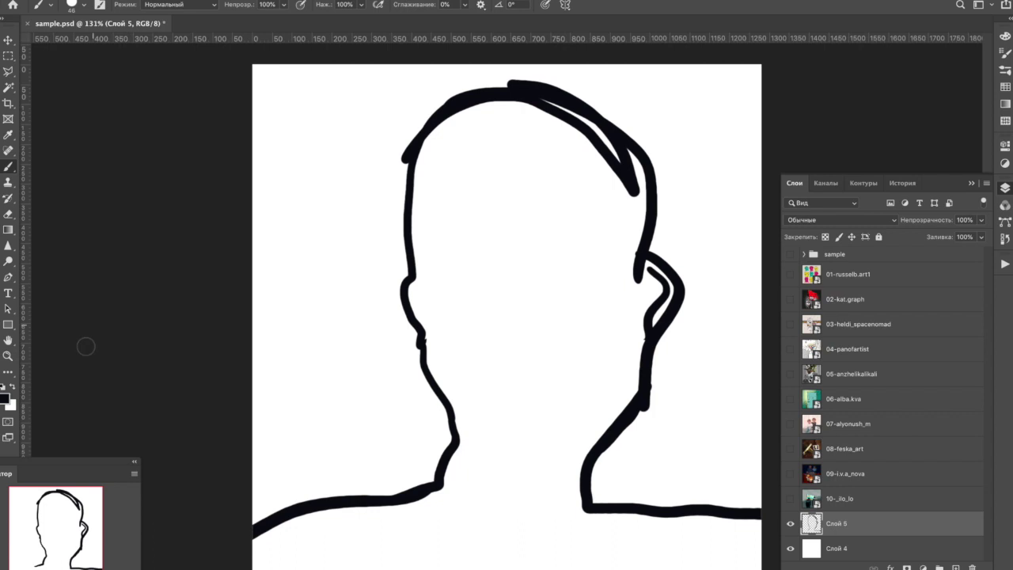
Fill the background around the head with black and reshape the jaw and neck contour beside the ear.
{"action": "key", "text": "g"}
{"action": "left_click", "coordinate": [317, 198]}
{"action": "left_click", "coordinate": [9, 167]}
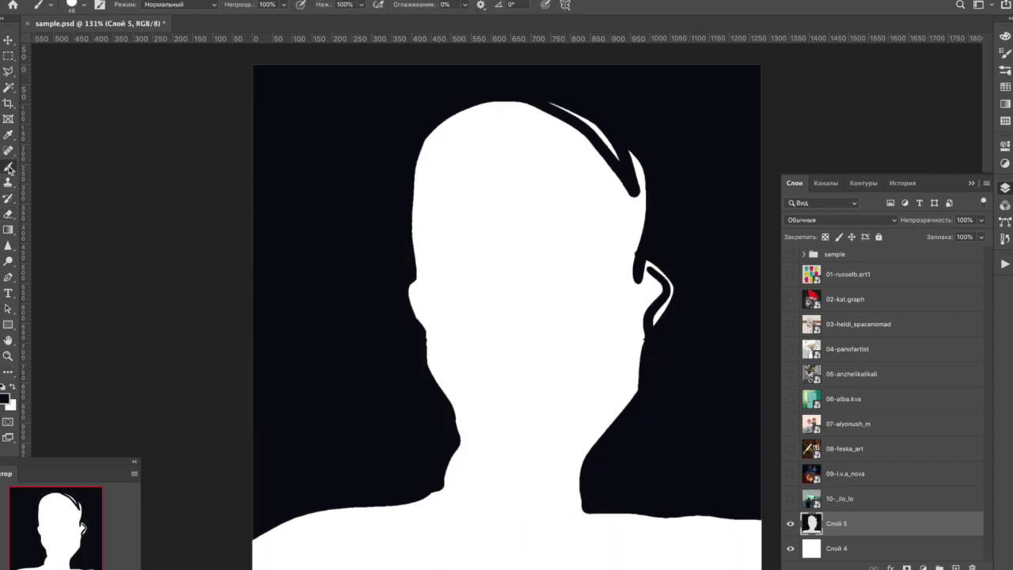
{"action": "mouse_move", "coordinate": [652, 357]}
{"action": "left_mouse_down"}
{"action": "mouse_move", "coordinate": [607, 429]}
{"action": "mouse_move", "coordinate": [576, 458]}
{"action": "left_mouse_up"}
Sketch horizontal lines across the face with rough small figures above and a short vertical stroke below them.
{"action": "left_click_drag", "start_coordinate": [449, 290], "coordinate": [521, 291]}
{"action": "left_click_drag", "start_coordinate": [457, 308], "coordinate": [618, 318]}
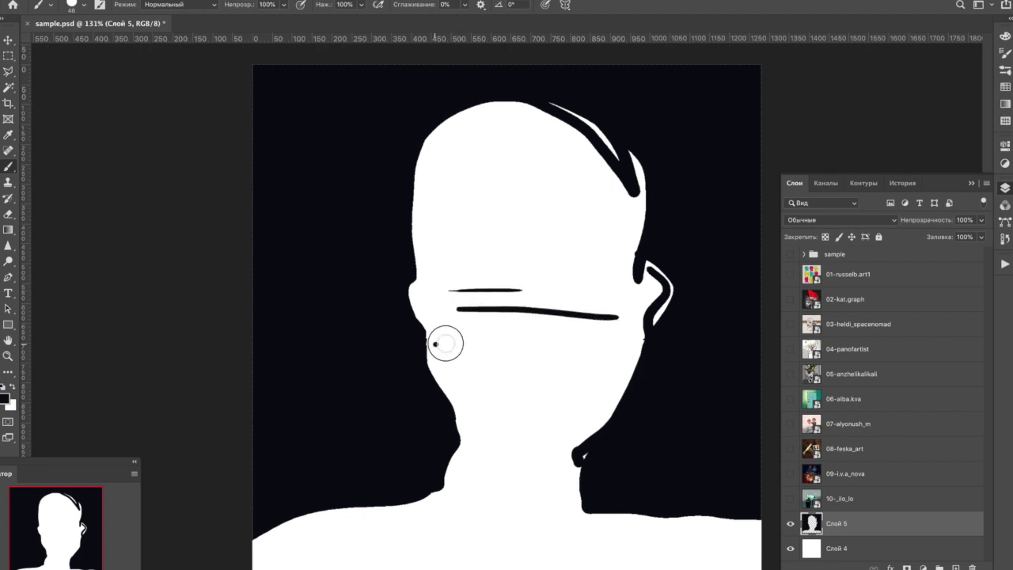
{"action": "left_click_drag", "start_coordinate": [445, 343], "coordinate": [576, 336]}
{"action": "left_click_drag", "start_coordinate": [589, 330], "coordinate": [587, 340]}
{"action": "left_click_drag", "start_coordinate": [536, 228], "coordinate": [530, 281]}
{"action": "left_click_drag", "start_coordinate": [532, 405], "coordinate": [534, 460]}
{"action": "mouse_move", "coordinate": [541, 229]}
{"action": "left_mouse_down"}
{"action": "mouse_move", "coordinate": [546, 203]}
{"action": "mouse_move", "coordinate": [575, 229]}
{"action": "mouse_move", "coordinate": [570, 260]}
{"action": "left_mouse_up"}
{"action": "left_click_drag", "start_coordinate": [434, 225], "coordinate": [473, 325]}
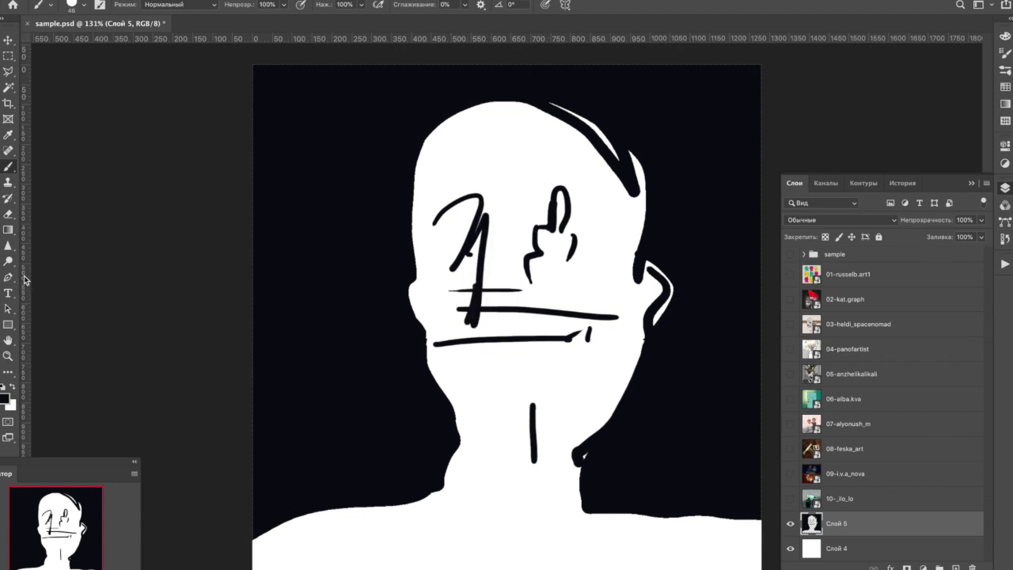
Erase the rough lines and figures inside the head along with the hair strand on its crown.
{"action": "key", "text": "g"}
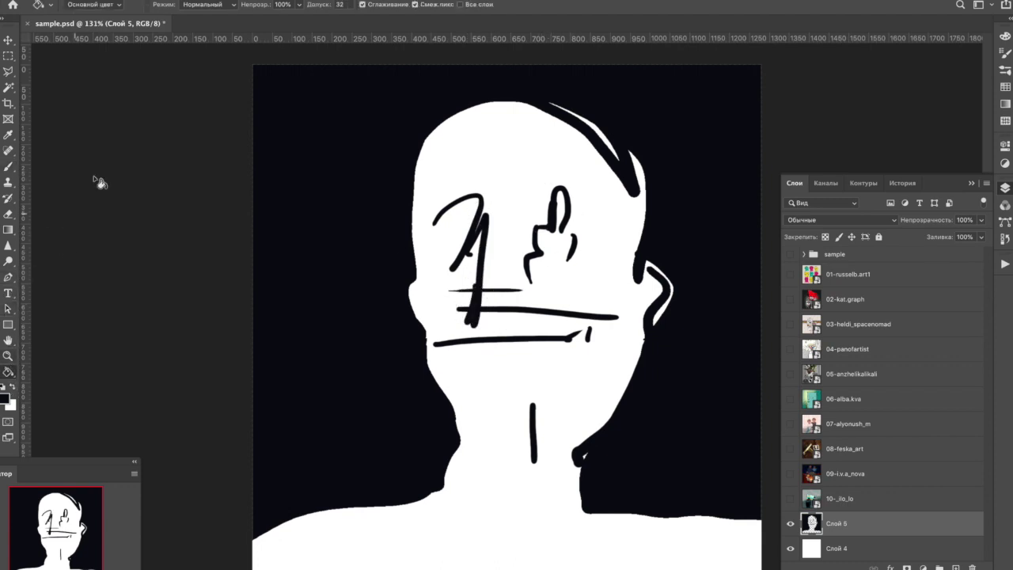
{"action": "left_click", "coordinate": [8, 214]}
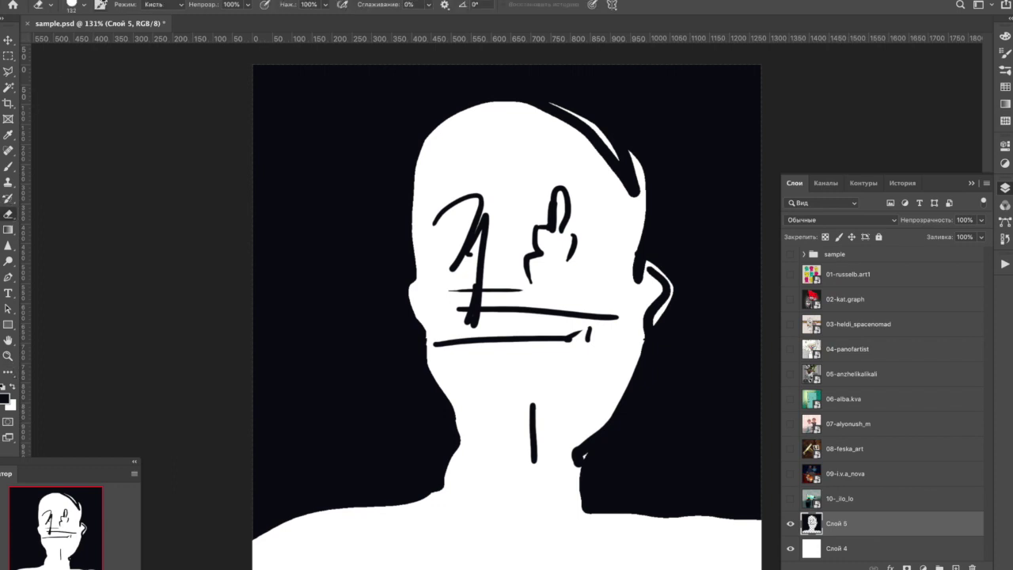
{"action": "mouse_move", "coordinate": [539, 148]}
{"action": "left_mouse_down"}
{"action": "mouse_move", "coordinate": [576, 365]}
{"action": "mouse_move", "coordinate": [589, 368]}
{"action": "mouse_move", "coordinate": [581, 358]}
{"action": "mouse_move", "coordinate": [531, 484]}
{"action": "left_mouse_up"}
{"action": "left_click_drag", "start_coordinate": [471, 347], "coordinate": [451, 346]}
Draw a smaller head with another one nested inside it, and compare the idea with 02-kat.graph.
{"action": "left_click", "coordinate": [8, 167]}
{"action": "mouse_move", "coordinate": [512, 232]}
{"action": "left_mouse_down"}
{"action": "mouse_move", "coordinate": [486, 249]}
{"action": "mouse_move", "coordinate": [538, 219]}
{"action": "mouse_move", "coordinate": [497, 307]}
{"action": "left_mouse_up"}
{"action": "mouse_move", "coordinate": [564, 235]}
{"action": "left_mouse_down"}
{"action": "mouse_move", "coordinate": [557, 299]}
{"action": "mouse_move", "coordinate": [568, 296]}
{"action": "mouse_move", "coordinate": [498, 317]}
{"action": "mouse_move", "coordinate": [496, 377]}
{"action": "mouse_move", "coordinate": [543, 353]}
{"action": "mouse_move", "coordinate": [523, 282]}
{"action": "mouse_move", "coordinate": [545, 318]}
{"action": "mouse_move", "coordinate": [513, 317]}
{"action": "mouse_move", "coordinate": [522, 339]}
{"action": "mouse_move", "coordinate": [540, 347]}
{"action": "mouse_move", "coordinate": [519, 339]}
{"action": "mouse_move", "coordinate": [538, 317]}
{"action": "left_mouse_up"}
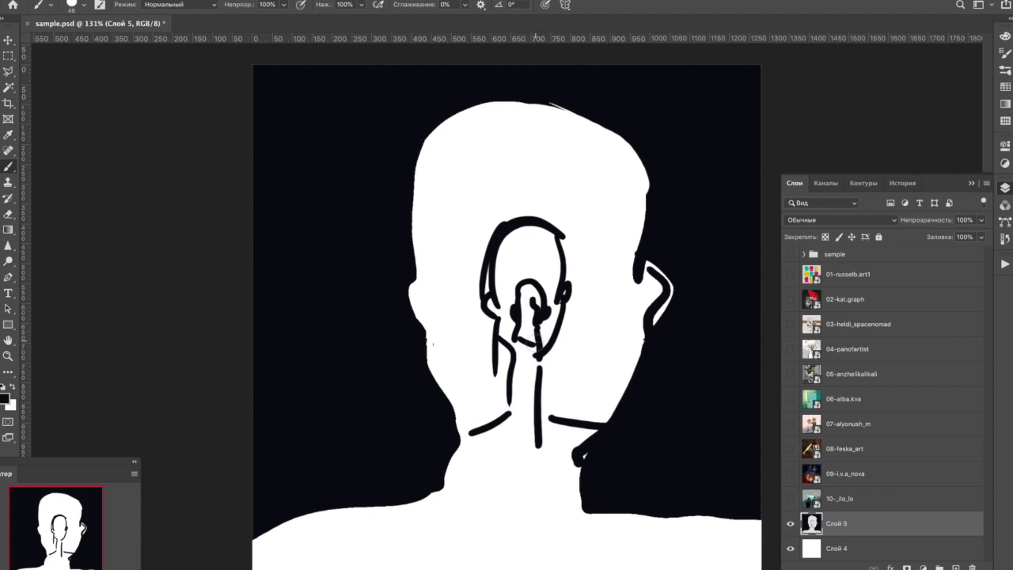
{"action": "left_click", "coordinate": [790, 299]}
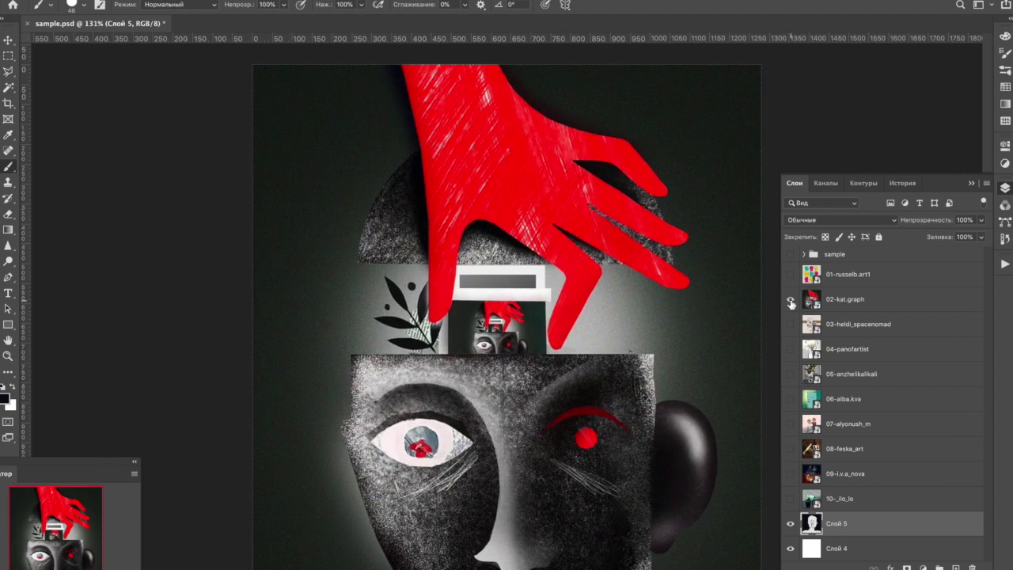
{"action": "left_click", "coordinate": [789, 300]}
Add shoulder lines to the nested figure and paint its head and neck black.
{"action": "mouse_move", "coordinate": [461, 445]}
{"action": "left_mouse_down"}
{"action": "mouse_move", "coordinate": [435, 415]}
{"action": "mouse_move", "coordinate": [519, 394]}
{"action": "mouse_move", "coordinate": [572, 408]}
{"action": "left_mouse_up"}
{"action": "left_click_drag", "start_coordinate": [534, 348], "coordinate": [538, 372]}
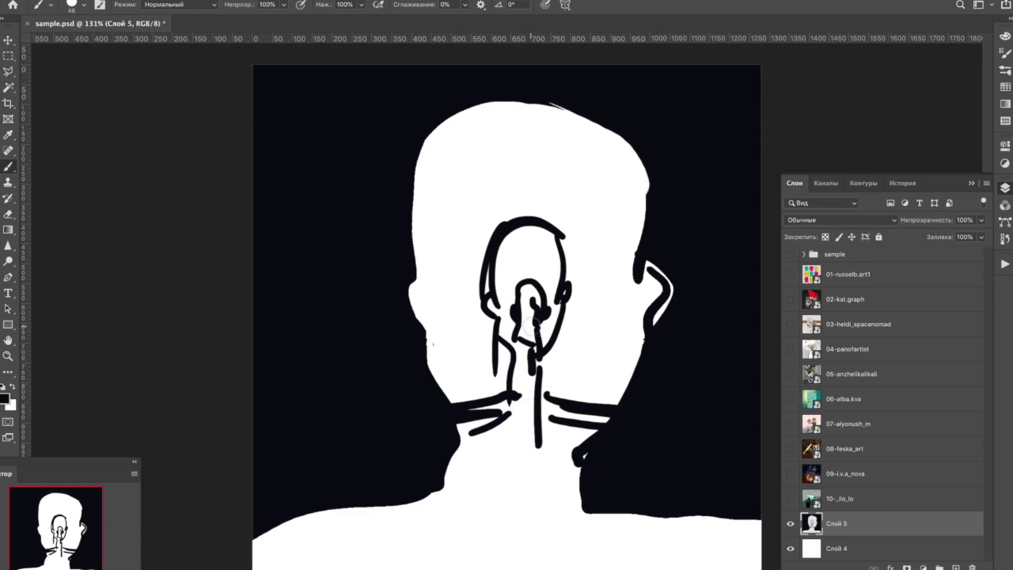
{"action": "left_click_drag", "start_coordinate": [499, 261], "coordinate": [531, 228]}
{"action": "mouse_move", "coordinate": [497, 278]}
{"action": "left_mouse_down"}
{"action": "mouse_move", "coordinate": [531, 256]}
{"action": "mouse_move", "coordinate": [553, 256]}
{"action": "mouse_move", "coordinate": [548, 328]}
{"action": "mouse_move", "coordinate": [500, 289]}
{"action": "mouse_move", "coordinate": [512, 353]}
{"action": "mouse_move", "coordinate": [504, 384]}
{"action": "mouse_move", "coordinate": [510, 297]}
{"action": "mouse_move", "coordinate": [492, 285]}
{"action": "mouse_move", "coordinate": [524, 261]}
{"action": "mouse_move", "coordinate": [543, 271]}
{"action": "mouse_move", "coordinate": [534, 231]}
{"action": "mouse_move", "coordinate": [553, 279]}
{"action": "mouse_move", "coordinate": [550, 327]}
{"action": "mouse_move", "coordinate": [565, 289]}
{"action": "mouse_move", "coordinate": [503, 301]}
{"action": "mouse_move", "coordinate": [490, 284]}
{"action": "mouse_move", "coordinate": [507, 320]}
{"action": "mouse_move", "coordinate": [498, 399]}
{"action": "mouse_move", "coordinate": [457, 399]}
{"action": "mouse_move", "coordinate": [541, 347]}
{"action": "mouse_move", "coordinate": [570, 394]}
{"action": "left_mouse_up"}
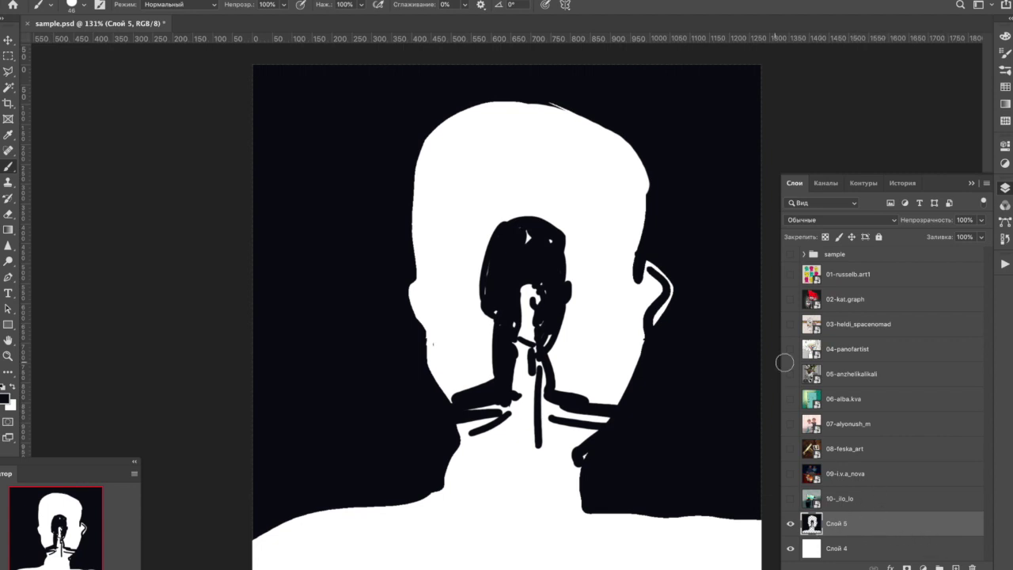
Erase the nested figure and extend the white silhouette at the hairline, ear and shoulders.
{"action": "left_click", "coordinate": [7, 214]}
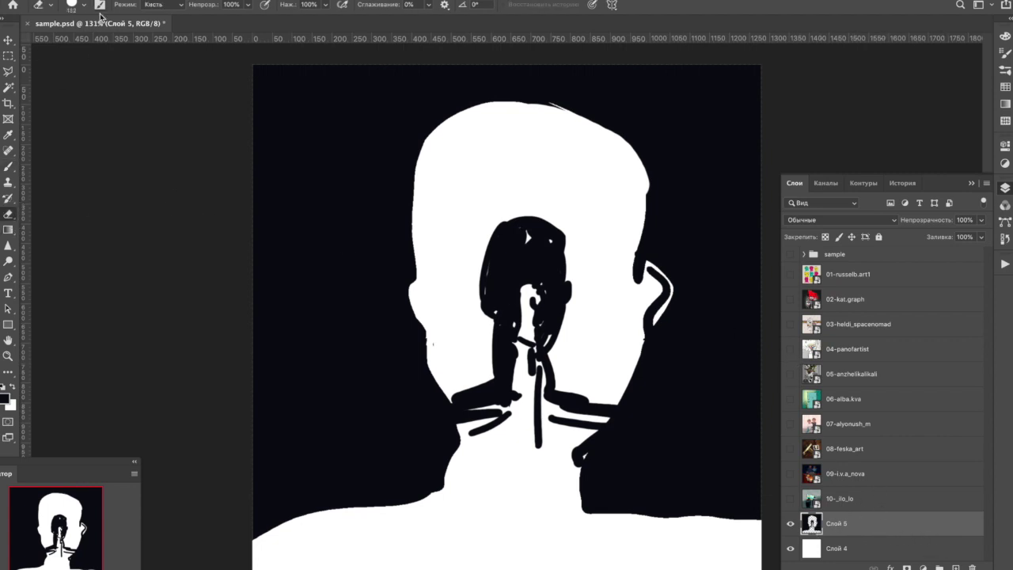
{"action": "mouse_move", "coordinate": [565, 208]}
{"action": "left_mouse_down"}
{"action": "mouse_move", "coordinate": [523, 321]}
{"action": "mouse_move", "coordinate": [495, 349]}
{"action": "mouse_move", "coordinate": [493, 248]}
{"action": "mouse_move", "coordinate": [467, 369]}
{"action": "mouse_move", "coordinate": [475, 437]}
{"action": "mouse_move", "coordinate": [549, 266]}
{"action": "mouse_move", "coordinate": [597, 375]}
{"action": "mouse_move", "coordinate": [585, 439]}
{"action": "mouse_move", "coordinate": [477, 416]}
{"action": "mouse_move", "coordinate": [455, 510]}
{"action": "mouse_move", "coordinate": [469, 424]}
{"action": "mouse_move", "coordinate": [457, 400]}
{"action": "mouse_move", "coordinate": [402, 390]}
{"action": "mouse_move", "coordinate": [385, 440]}
{"action": "mouse_move", "coordinate": [343, 483]}
{"action": "mouse_move", "coordinate": [396, 502]}
{"action": "mouse_move", "coordinate": [384, 463]}
{"action": "mouse_move", "coordinate": [258, 547]}
{"action": "mouse_move", "coordinate": [423, 449]}
{"action": "mouse_move", "coordinate": [328, 513]}
{"action": "mouse_move", "coordinate": [525, 411]}
{"action": "mouse_move", "coordinate": [632, 443]}
{"action": "mouse_move", "coordinate": [630, 432]}
{"action": "mouse_move", "coordinate": [730, 497]}
{"action": "mouse_move", "coordinate": [699, 509]}
{"action": "mouse_move", "coordinate": [636, 509]}
{"action": "mouse_move", "coordinate": [621, 480]}
{"action": "mouse_move", "coordinate": [647, 285]}
{"action": "mouse_move", "coordinate": [630, 331]}
{"action": "left_mouse_up"}
{"action": "left_click_drag", "start_coordinate": [559, 136], "coordinate": [614, 122]}
Paint black along both shoulders and the ear and jaw to tidy the silhouette's edges.
{"action": "left_click", "coordinate": [7, 166]}
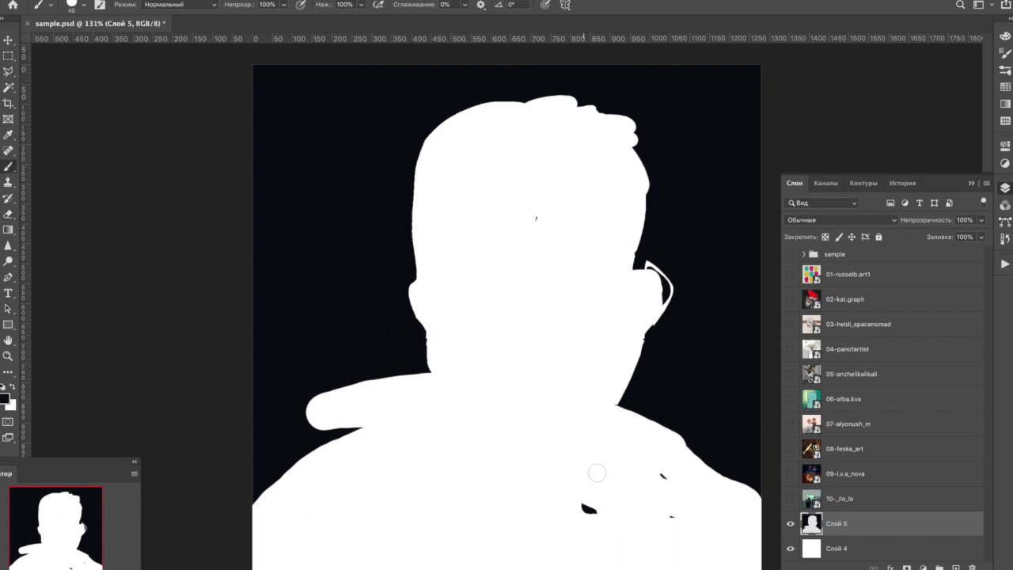
{"action": "mouse_move", "coordinate": [305, 412]}
{"action": "left_mouse_down"}
{"action": "mouse_move", "coordinate": [350, 380]}
{"action": "mouse_move", "coordinate": [345, 419]}
{"action": "mouse_move", "coordinate": [313, 438]}
{"action": "left_mouse_up"}
{"action": "left_click_drag", "start_coordinate": [686, 438], "coordinate": [760, 506]}
{"action": "mouse_move", "coordinate": [640, 345]}
{"action": "left_mouse_down"}
{"action": "mouse_move", "coordinate": [629, 366]}
{"action": "mouse_move", "coordinate": [661, 276]}
{"action": "mouse_move", "coordinate": [657, 320]}
{"action": "mouse_move", "coordinate": [677, 279]}
{"action": "mouse_move", "coordinate": [658, 344]}
{"action": "mouse_move", "coordinate": [636, 370]}
{"action": "left_mouse_up"}
Sketch a leafy plant with a thick stem inside the head, plus small figures and ground lines across the shoulders.
{"action": "mouse_move", "coordinate": [515, 337]}
{"action": "left_mouse_down"}
{"action": "mouse_move", "coordinate": [604, 226]}
{"action": "mouse_move", "coordinate": [529, 342]}
{"action": "left_mouse_up"}
{"action": "left_click_drag", "start_coordinate": [473, 376], "coordinate": [570, 389]}
{"action": "mouse_move", "coordinate": [549, 359]}
{"action": "left_mouse_down"}
{"action": "mouse_move", "coordinate": [515, 448]}
{"action": "mouse_move", "coordinate": [587, 428]}
{"action": "mouse_move", "coordinate": [475, 457]}
{"action": "left_mouse_up"}
{"action": "left_click_drag", "start_coordinate": [353, 470], "coordinate": [636, 475]}
{"action": "left_click_drag", "start_coordinate": [699, 480], "coordinate": [285, 503]}
{"action": "mouse_move", "coordinate": [467, 396]}
{"action": "left_mouse_down"}
{"action": "mouse_move", "coordinate": [470, 351]}
{"action": "mouse_move", "coordinate": [468, 396]}
{"action": "left_mouse_up"}
{"action": "mouse_move", "coordinate": [434, 451]}
{"action": "left_mouse_down"}
{"action": "mouse_move", "coordinate": [443, 393]}
{"action": "mouse_move", "coordinate": [445, 414]}
{"action": "mouse_move", "coordinate": [466, 396]}
{"action": "mouse_move", "coordinate": [445, 456]}
{"action": "mouse_move", "coordinate": [475, 455]}
{"action": "left_mouse_up"}
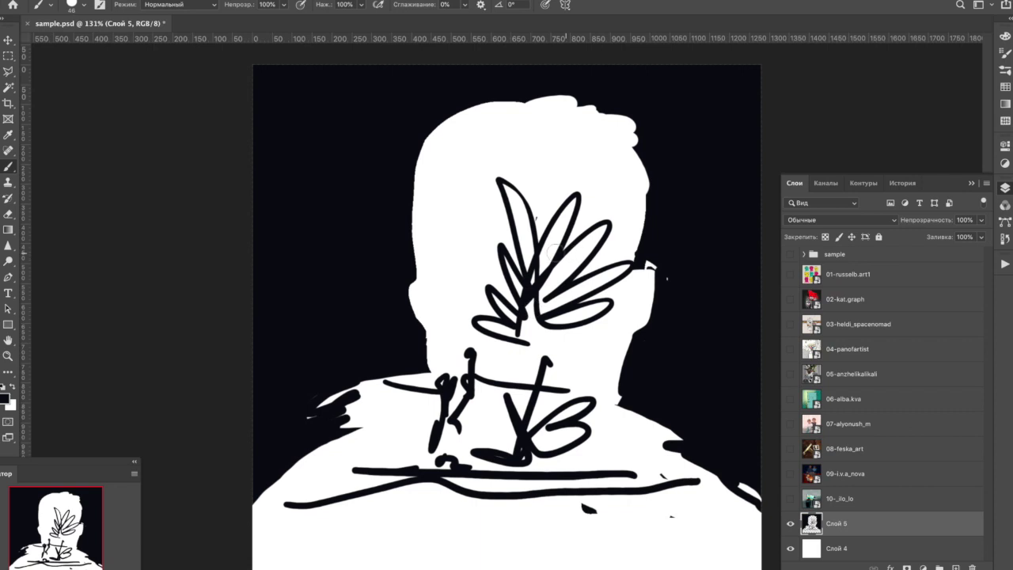
{"action": "mouse_move", "coordinate": [484, 269]}
{"action": "left_mouse_down"}
{"action": "mouse_move", "coordinate": [433, 262]}
{"action": "mouse_move", "coordinate": [461, 275]}
{"action": "mouse_move", "coordinate": [506, 272]}
{"action": "mouse_move", "coordinate": [483, 257]}
{"action": "mouse_move", "coordinate": [531, 325]}
{"action": "mouse_move", "coordinate": [529, 368]}
{"action": "mouse_move", "coordinate": [531, 243]}
{"action": "mouse_move", "coordinate": [549, 262]}
{"action": "mouse_move", "coordinate": [534, 304]}
{"action": "mouse_move", "coordinate": [543, 305]}
{"action": "mouse_move", "coordinate": [541, 384]}
{"action": "mouse_move", "coordinate": [531, 392]}
{"action": "mouse_move", "coordinate": [614, 396]}
{"action": "left_mouse_up"}
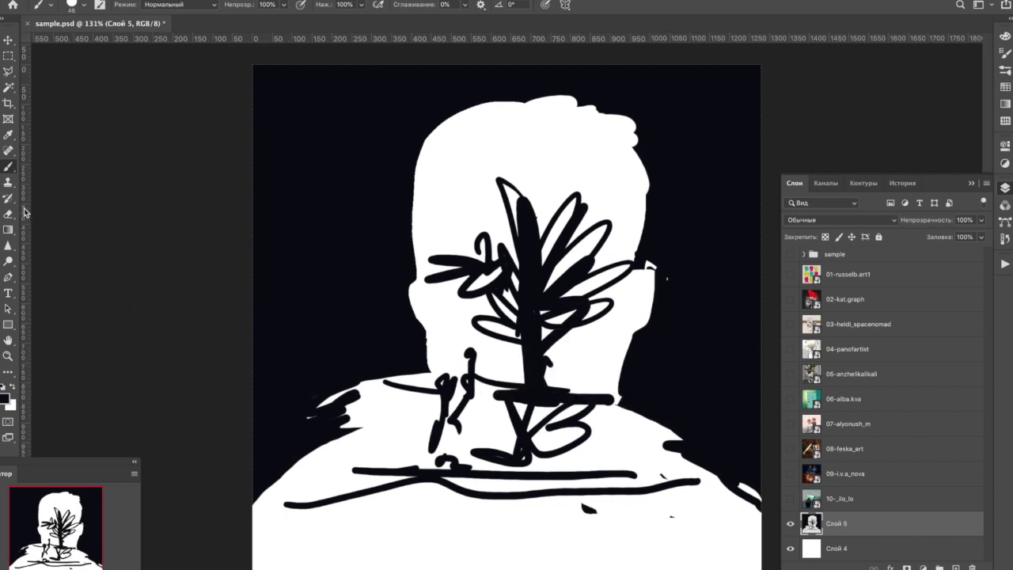
Erase the plant's central stem, redraw it as spreading leafy branches, and glance at 06-alba.kva.
{"action": "key", "text": "e"}
{"action": "mouse_move", "coordinate": [554, 207]}
{"action": "left_mouse_down"}
{"action": "mouse_move", "coordinate": [532, 356]}
{"action": "mouse_move", "coordinate": [518, 171]}
{"action": "mouse_move", "coordinate": [530, 277]}
{"action": "mouse_move", "coordinate": [572, 225]}
{"action": "mouse_move", "coordinate": [554, 341]}
{"action": "mouse_move", "coordinate": [559, 177]}
{"action": "left_mouse_up"}
{"action": "left_click", "coordinate": [8, 166]}
{"action": "mouse_move", "coordinate": [616, 293]}
{"action": "left_mouse_down"}
{"action": "mouse_move", "coordinate": [599, 253]}
{"action": "mouse_move", "coordinate": [611, 287]}
{"action": "mouse_move", "coordinate": [606, 336]}
{"action": "mouse_move", "coordinate": [525, 354]}
{"action": "mouse_move", "coordinate": [543, 382]}
{"action": "mouse_move", "coordinate": [568, 381]}
{"action": "mouse_move", "coordinate": [588, 399]}
{"action": "left_mouse_up"}
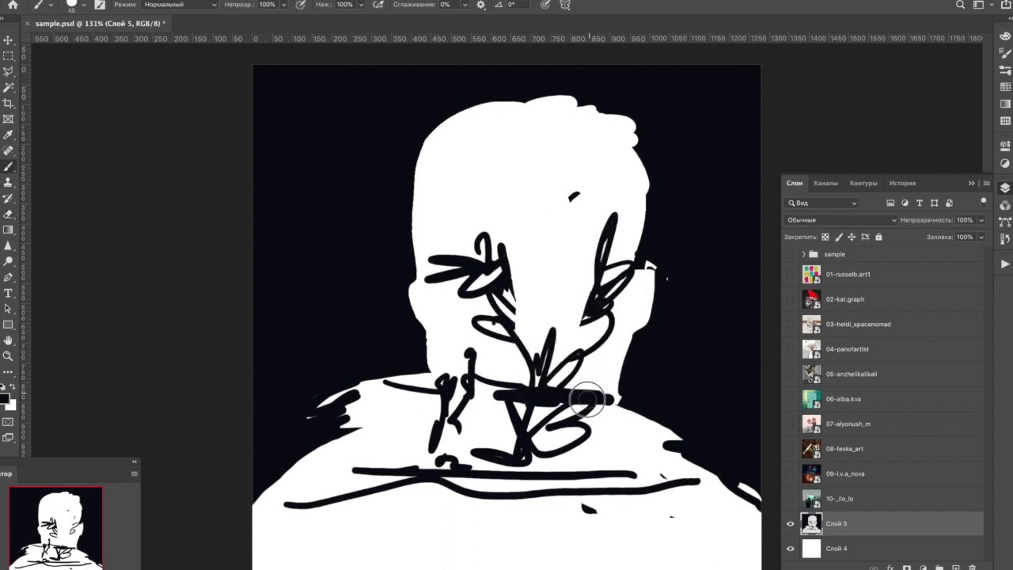
{"action": "left_click_drag", "start_coordinate": [586, 318], "coordinate": [577, 285]}
{"action": "mouse_move", "coordinate": [558, 186]}
{"action": "left_mouse_down"}
{"action": "mouse_move", "coordinate": [578, 217]}
{"action": "mouse_move", "coordinate": [581, 194]}
{"action": "mouse_move", "coordinate": [604, 185]}
{"action": "mouse_move", "coordinate": [598, 204]}
{"action": "mouse_move", "coordinate": [558, 225]}
{"action": "mouse_move", "coordinate": [591, 244]}
{"action": "mouse_move", "coordinate": [551, 392]}
{"action": "left_mouse_up"}
{"action": "left_click", "coordinate": [790, 399]}
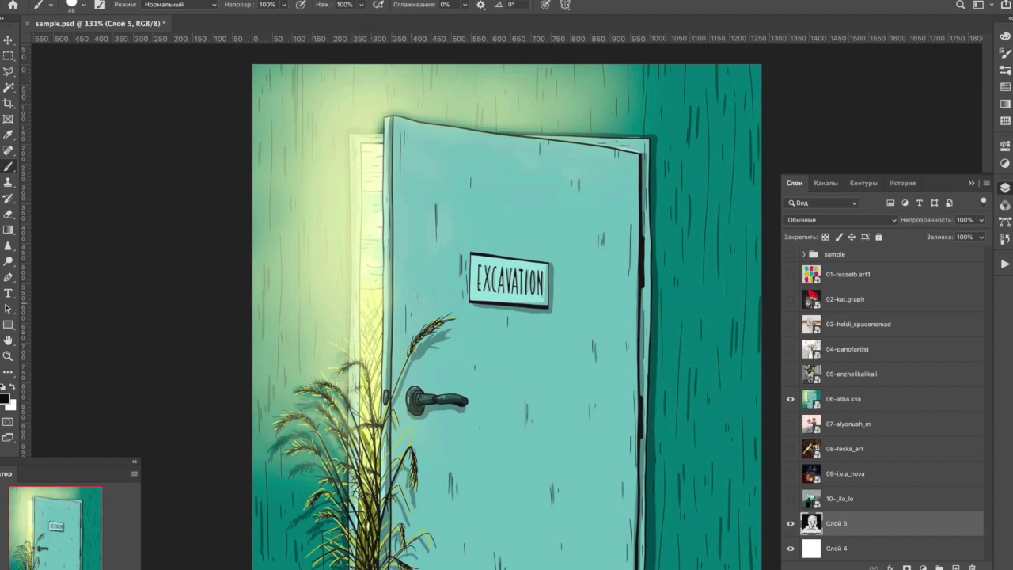
{"action": "left_click", "coordinate": [791, 399]}
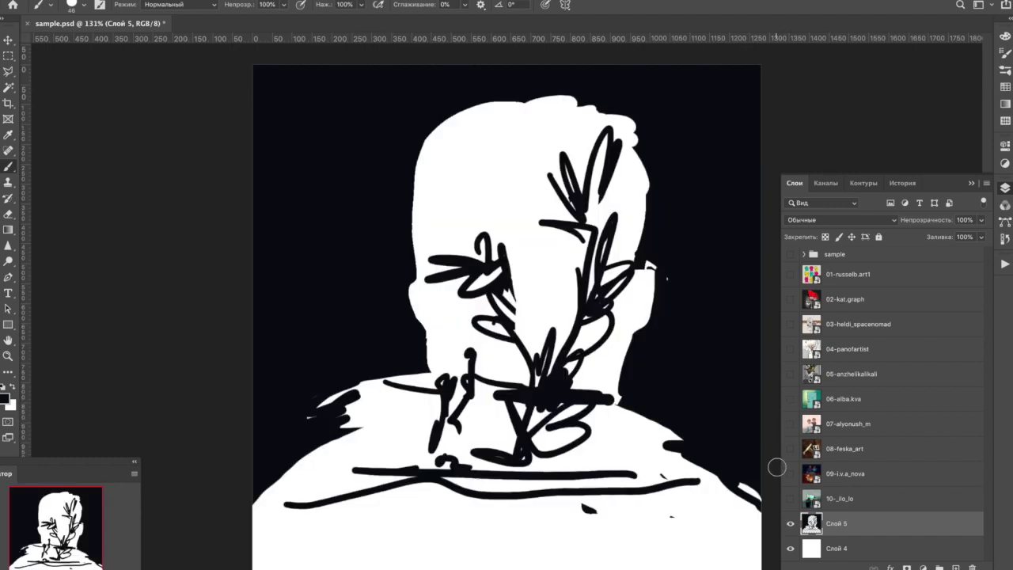